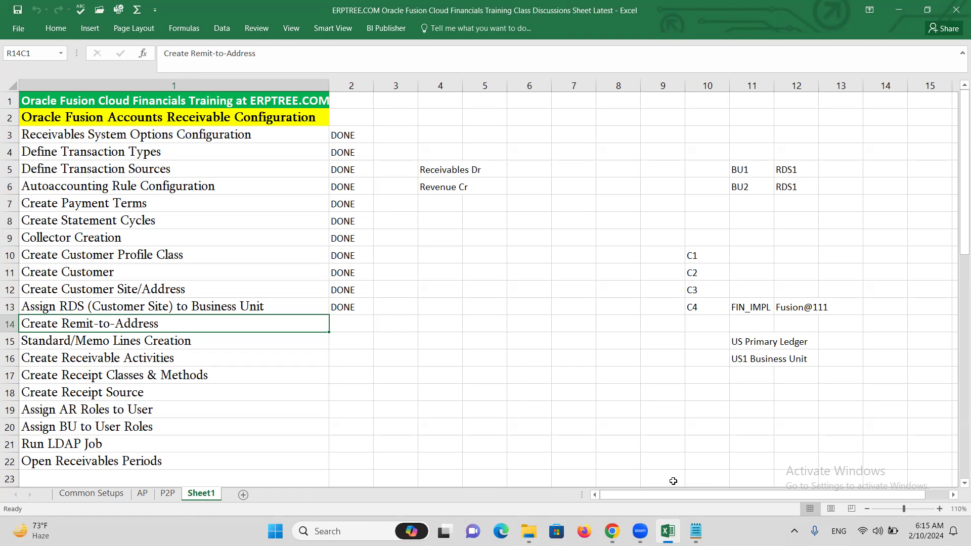
Switch to Oracle Fusion in the browser and open Setup and Maintenance
mouse_move(612, 530)
click(607, 474)
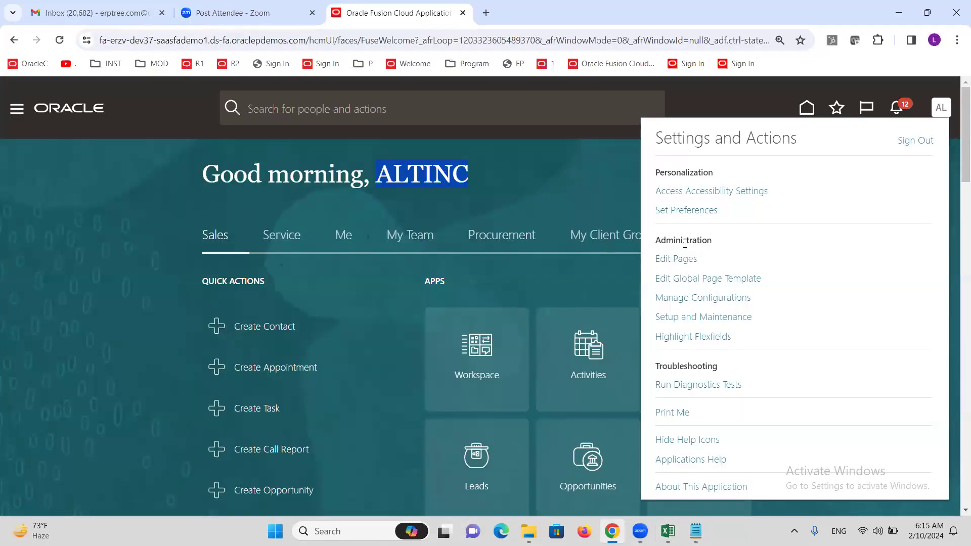
click(736, 317)
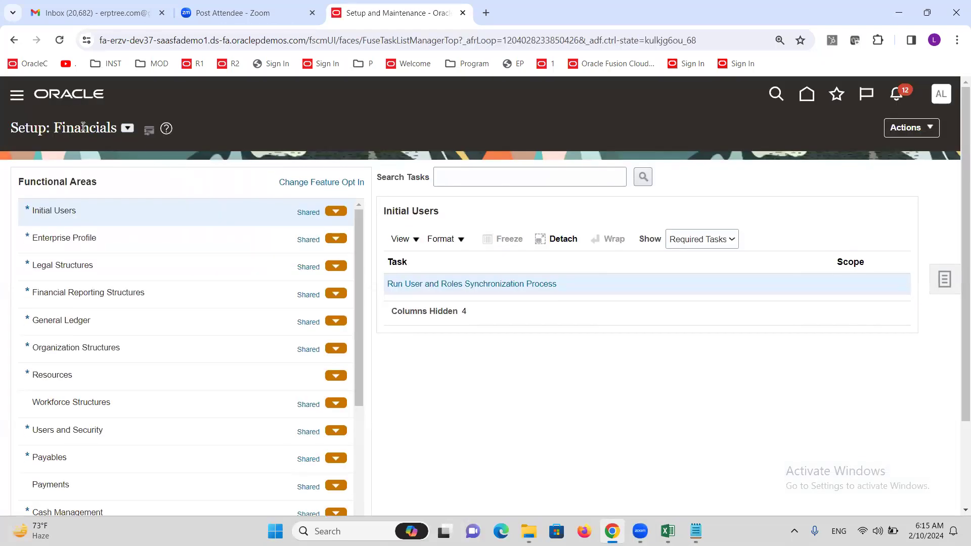
Search the setup tasks for "remit to" and open the Manage Remit to Addresses task
click(502, 180)
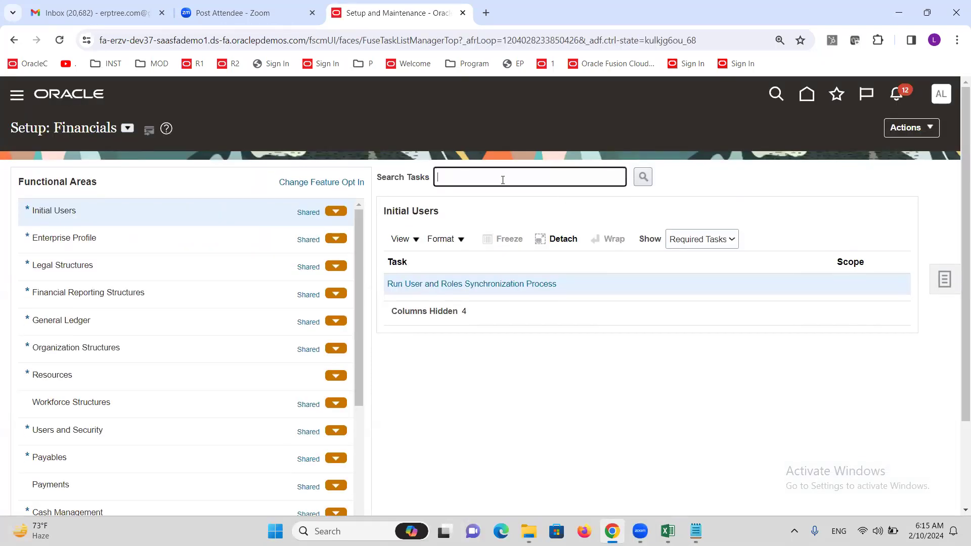
text(remit to)
key(Return)
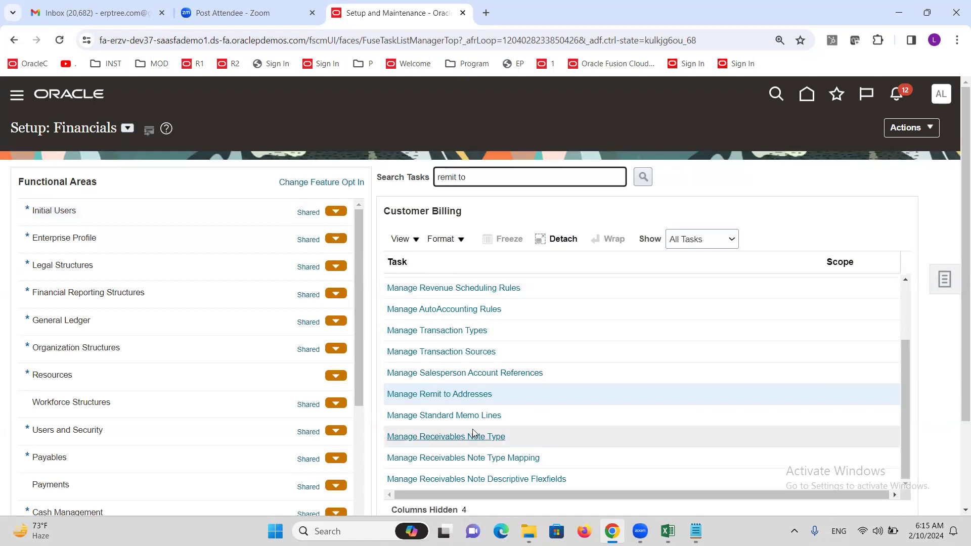
click(450, 399)
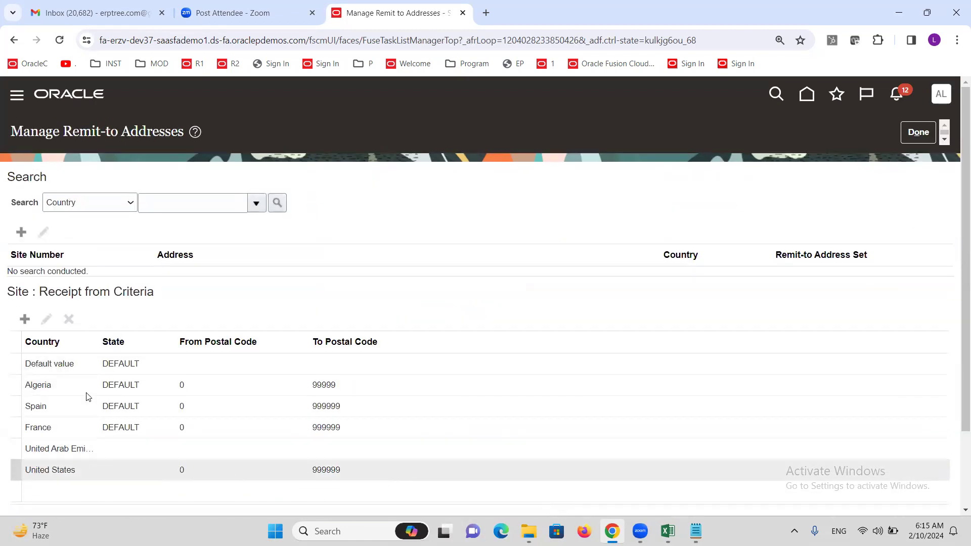
Start a new remit-to address and assign it to the Common Set
click(23, 232)
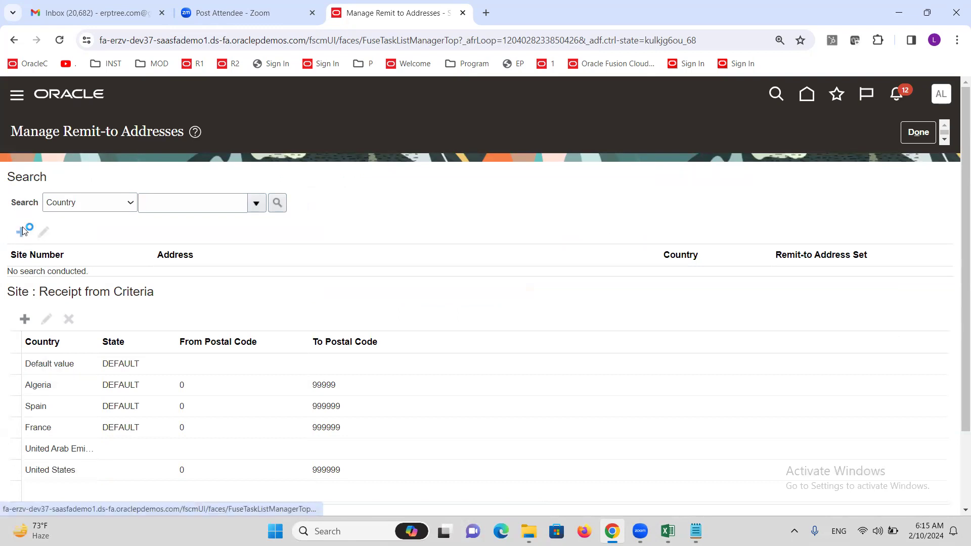
click(548, 183)
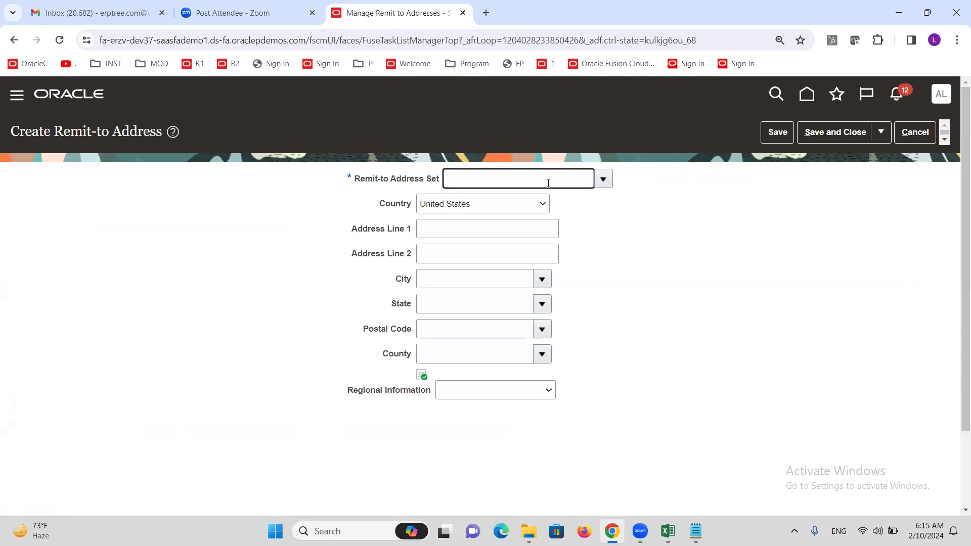
text(comm)
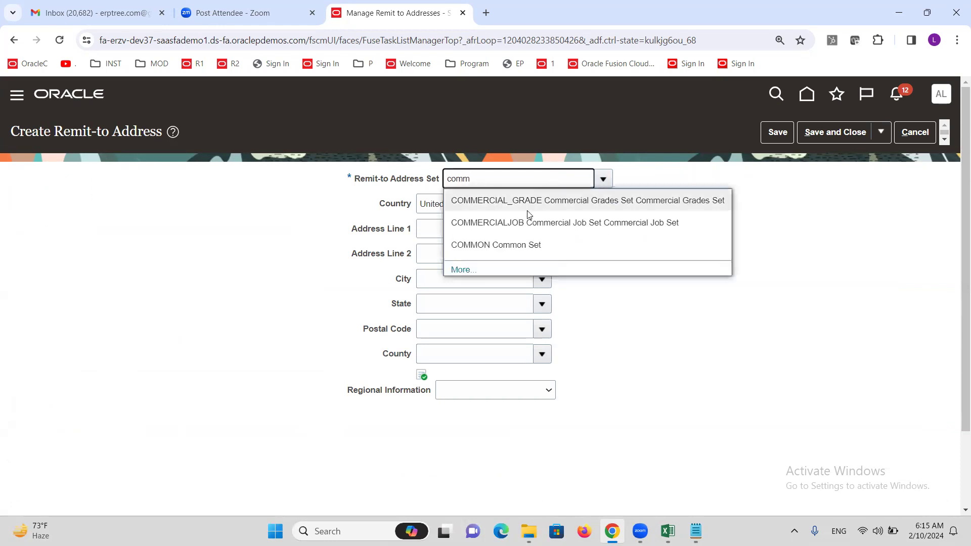
click(526, 245)
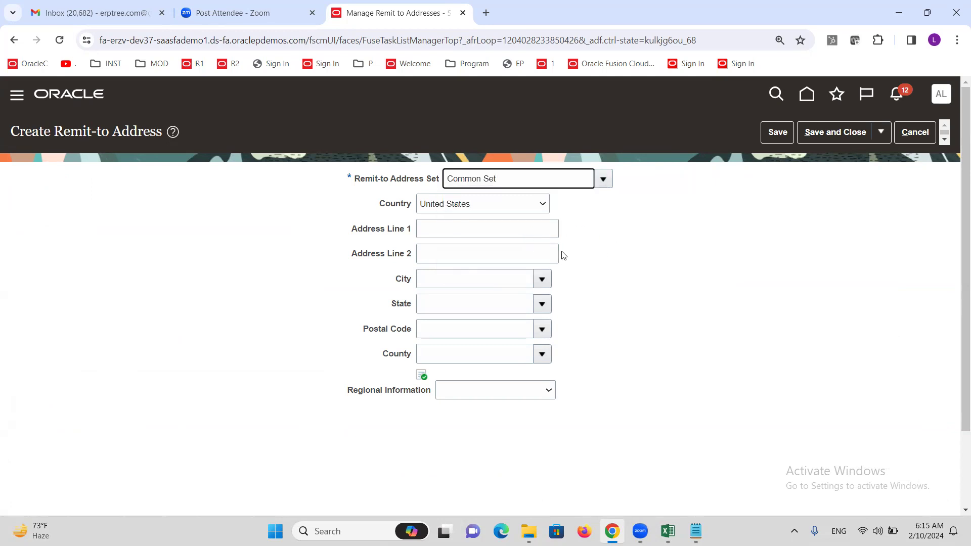
Look up postal codes starting with 5 and choose the Sandyville, Warren, IA entry for the new address
click(433, 329)
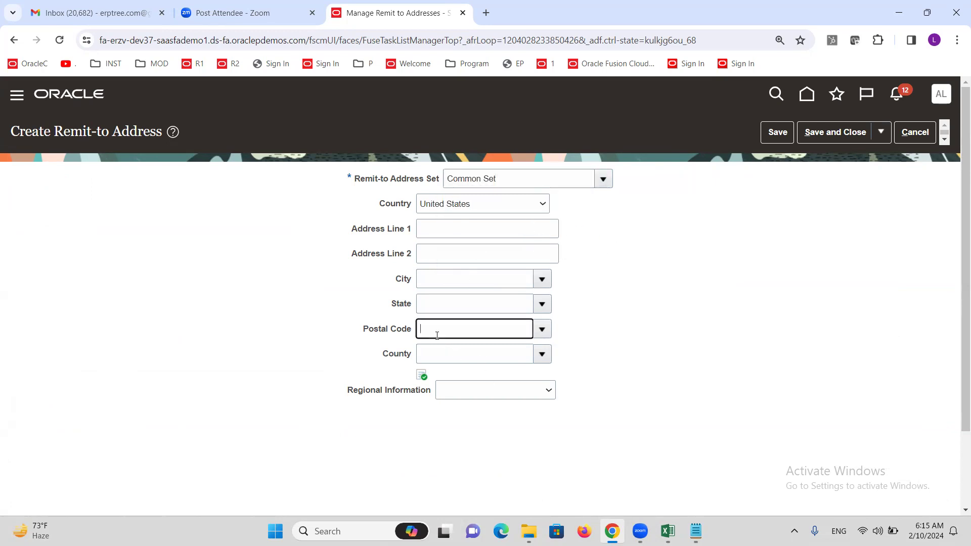
click(546, 327)
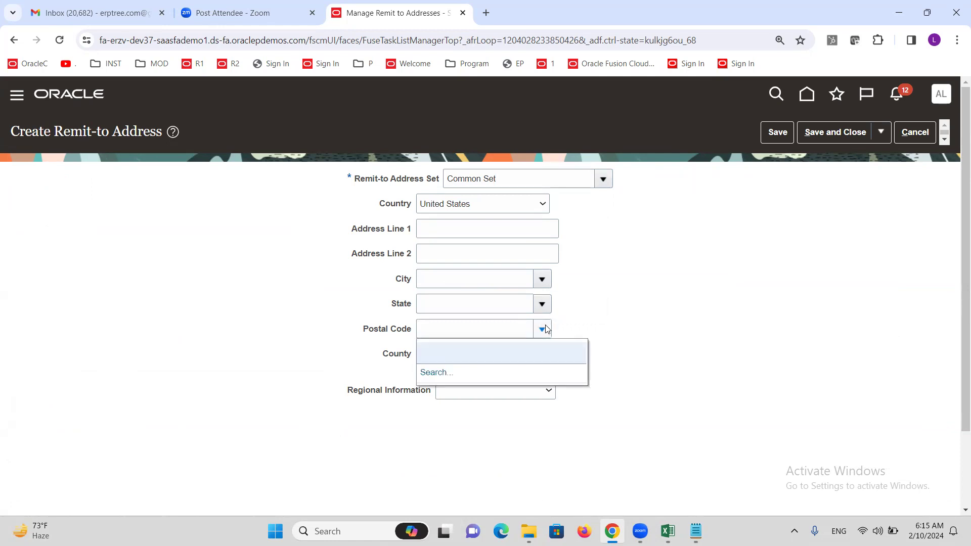
click(436, 373)
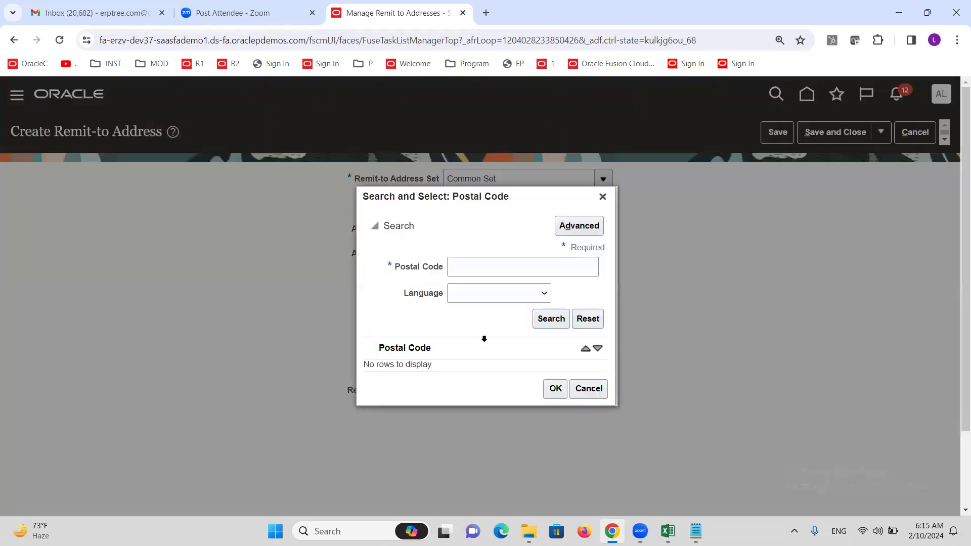
click(458, 269)
text(5)
click(549, 319)
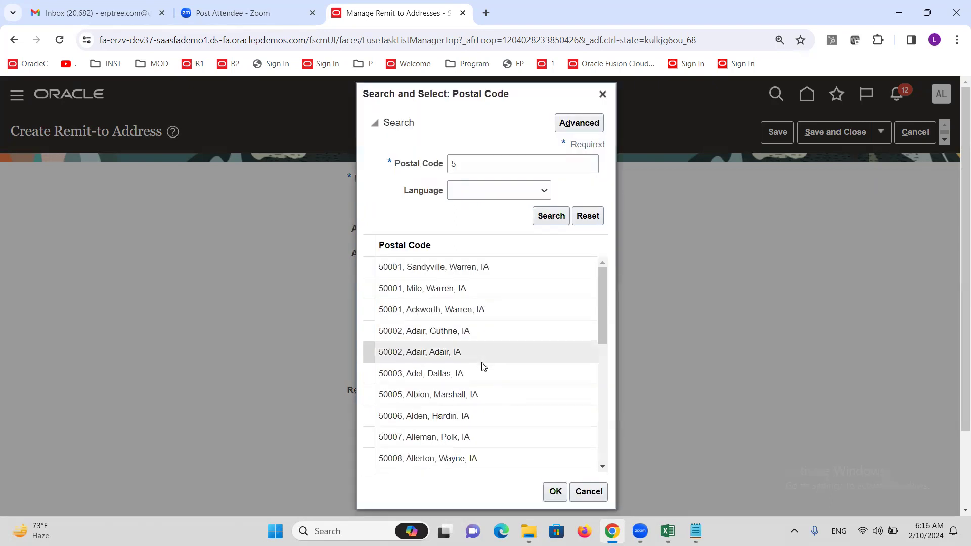
click(408, 268)
click(556, 493)
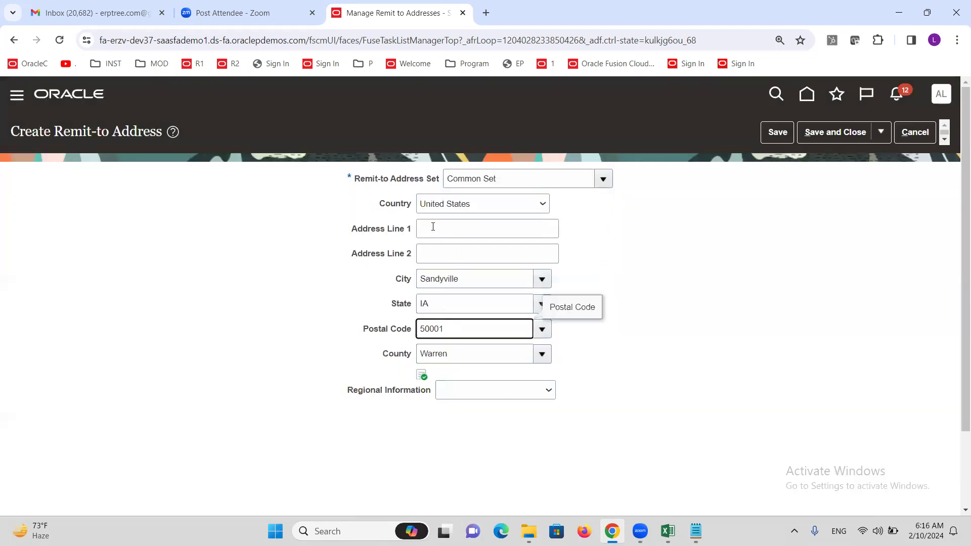
Enter "ALTINC Remit to Address" as Address Line 1, then save and close the remit-to address
click(433, 226)
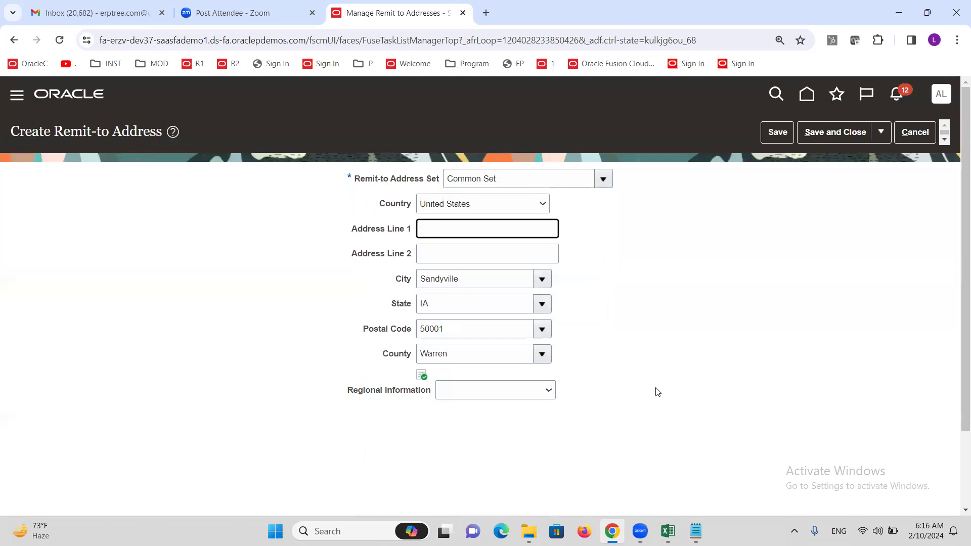
text(ALTINC Remit to a)
key(BackSpace)
text(aDD)
key(BackSpace)
key(BackSpace)
key(BackSpace)
text(Address)
click(837, 134)
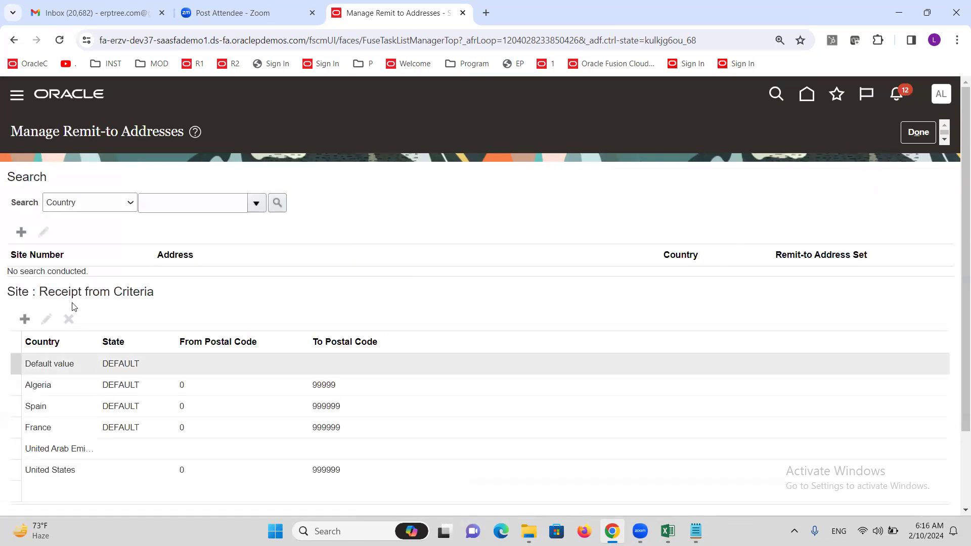
Search the remit-to addresses by country, using code US for United States
click(255, 204)
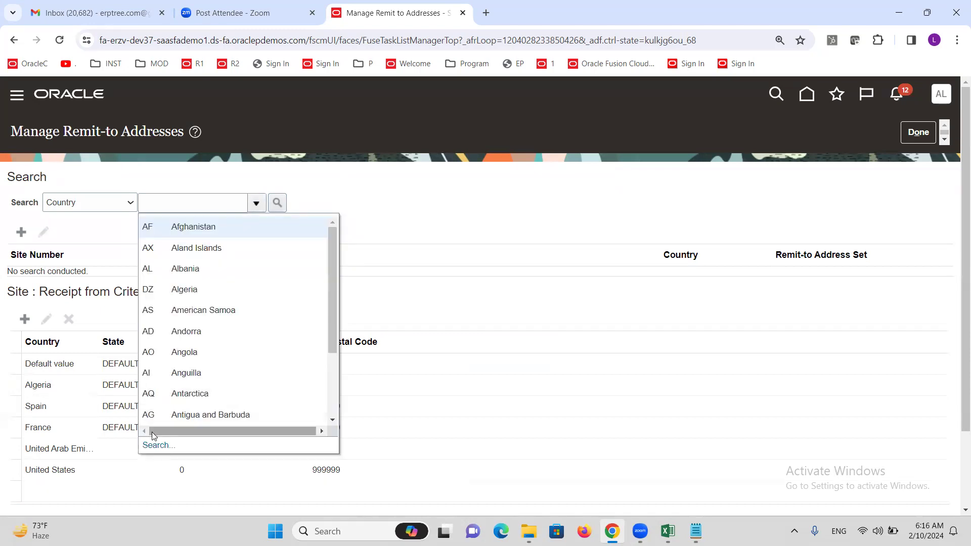
click(156, 445)
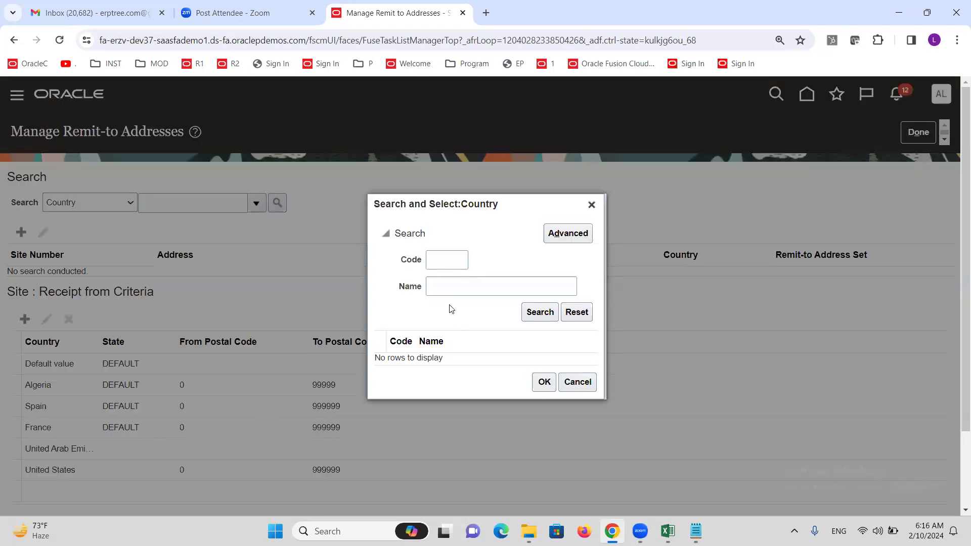
click(444, 268)
text(US)
click(545, 314)
click(441, 358)
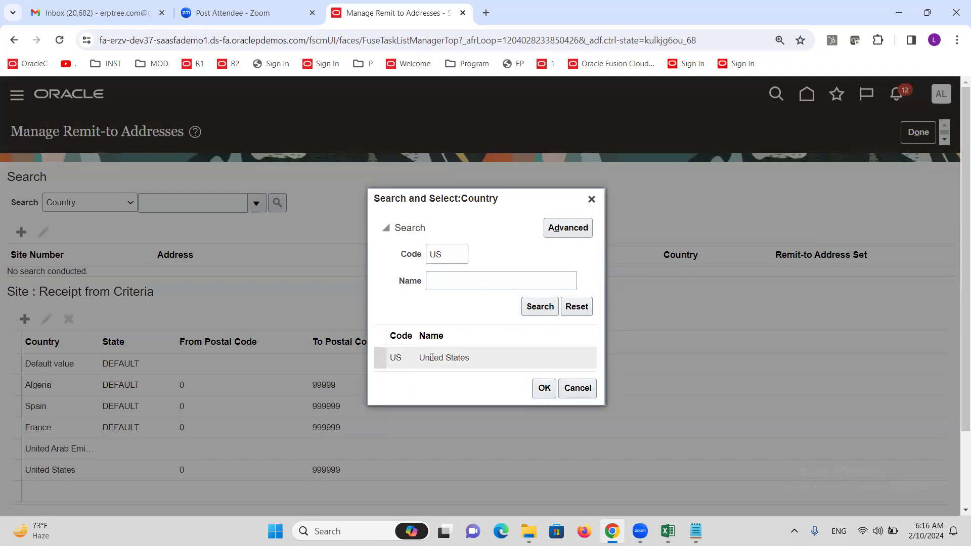
click(545, 387)
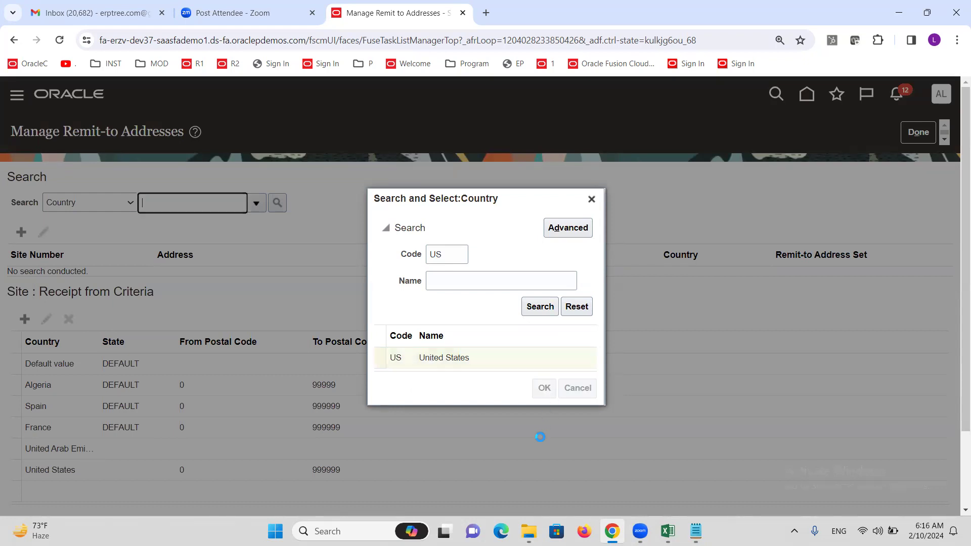
click(277, 203)
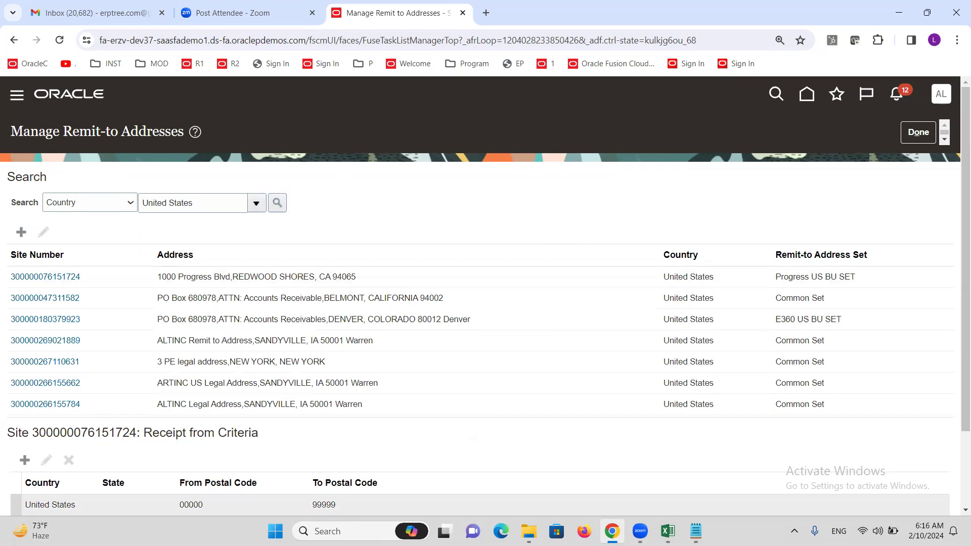
Create a receipt-from criterion for the ALTINC Legal Address site with United States as the country
click(177, 405)
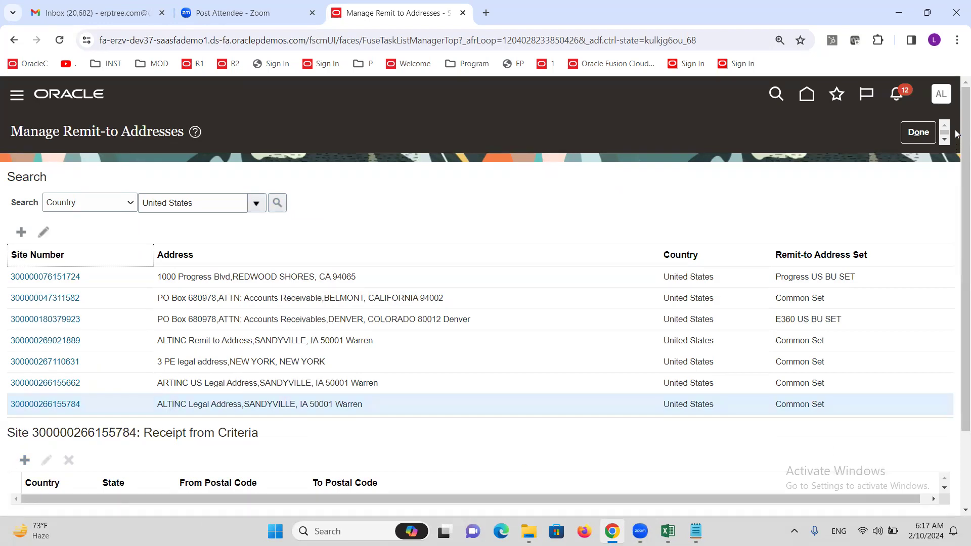
scroll(956, 136, down, 2)
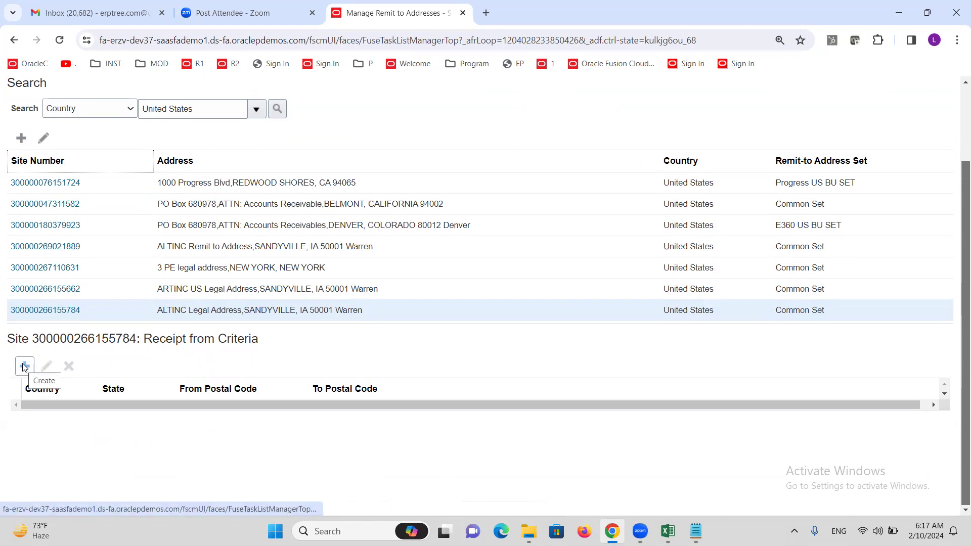
click(24, 367)
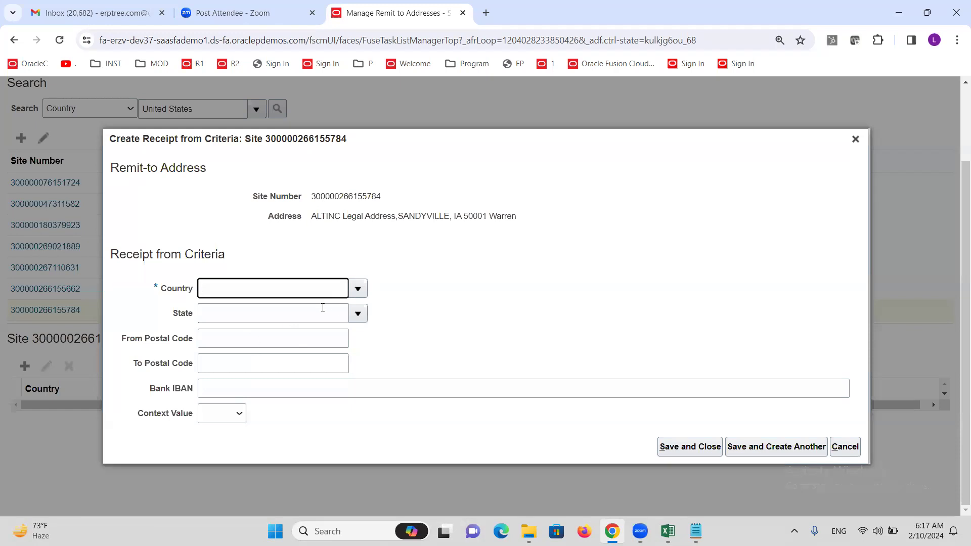
text(UNITED)
key(Tab)
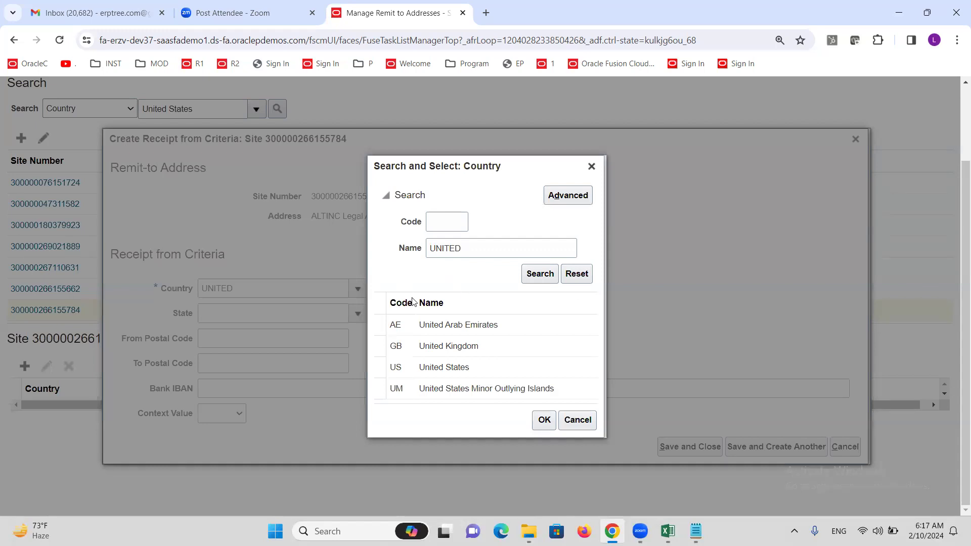
click(445, 367)
click(539, 424)
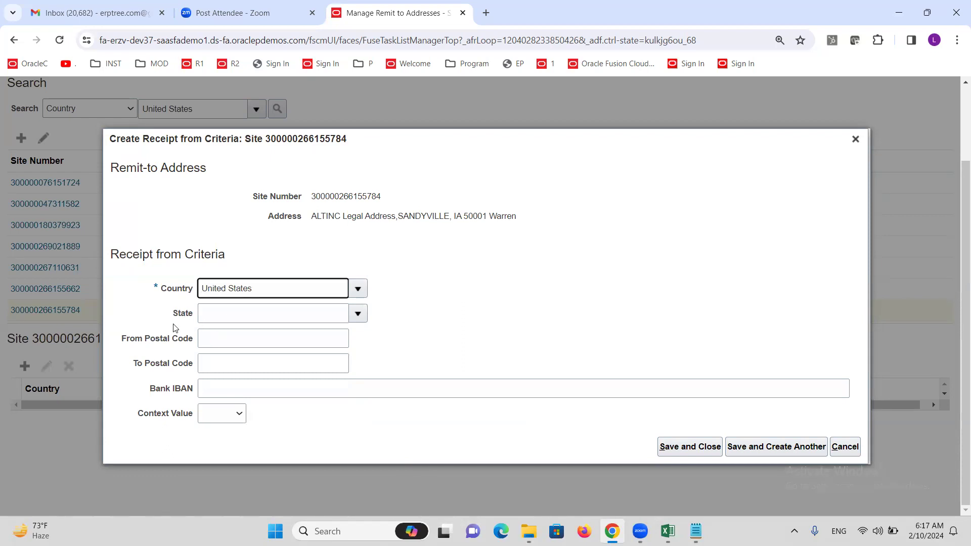
Set the criterion's state to MD, save it and finish managing remit-to addresses
click(357, 313)
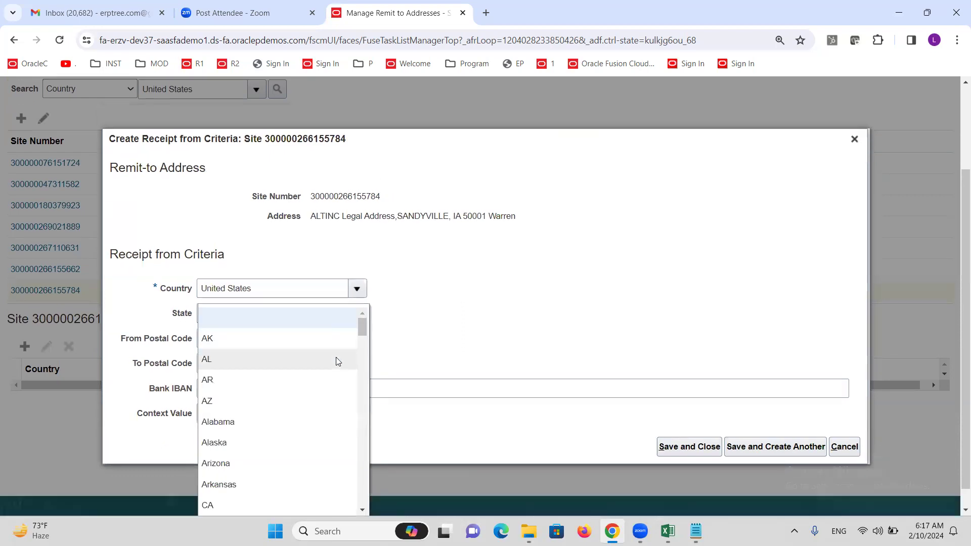
scroll(232, 434, down, 9)
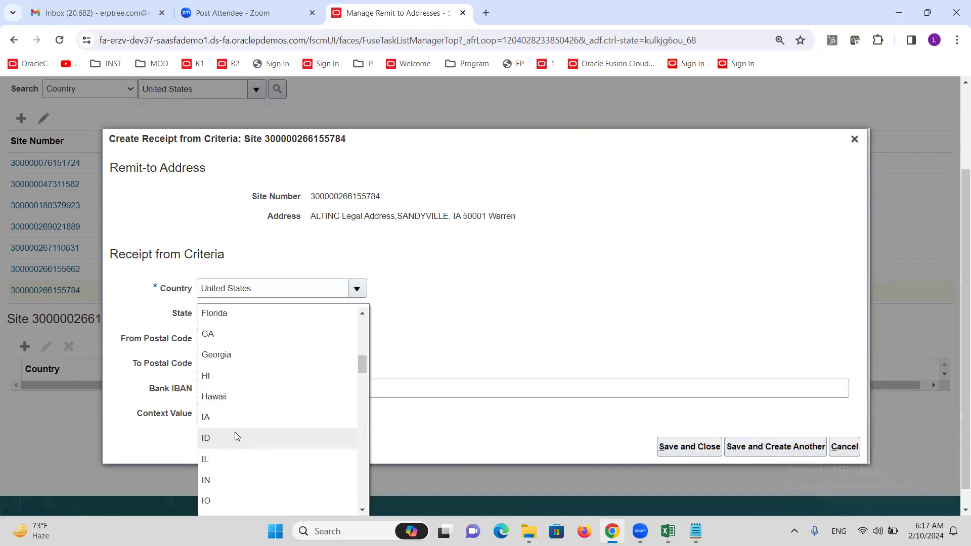
scroll(234, 434, down, 5)
click(234, 435)
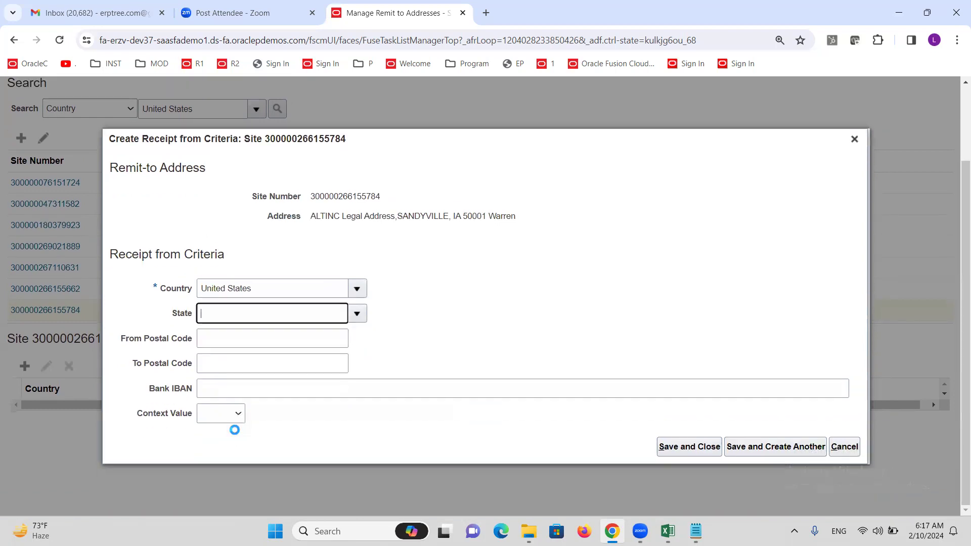
click(690, 449)
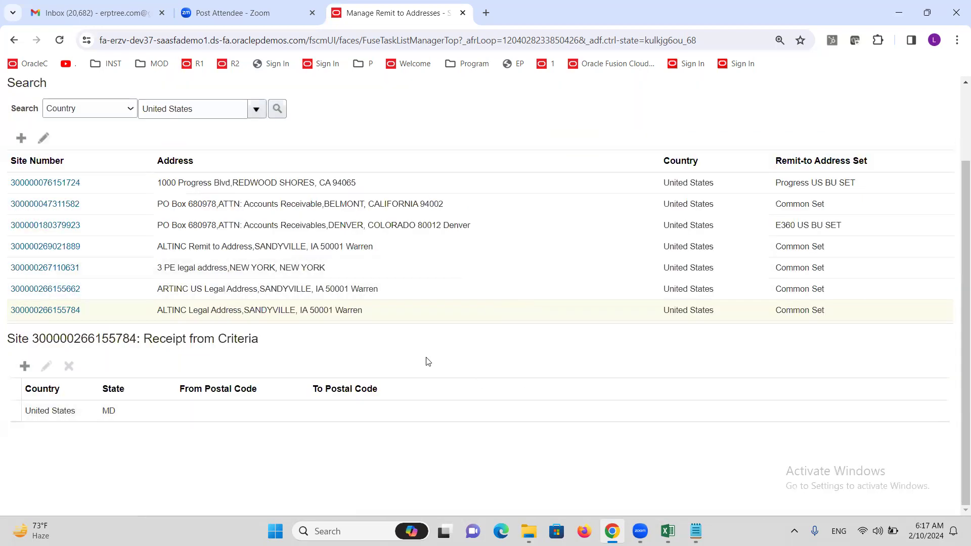
scroll(440, 334, up, 2)
click(929, 137)
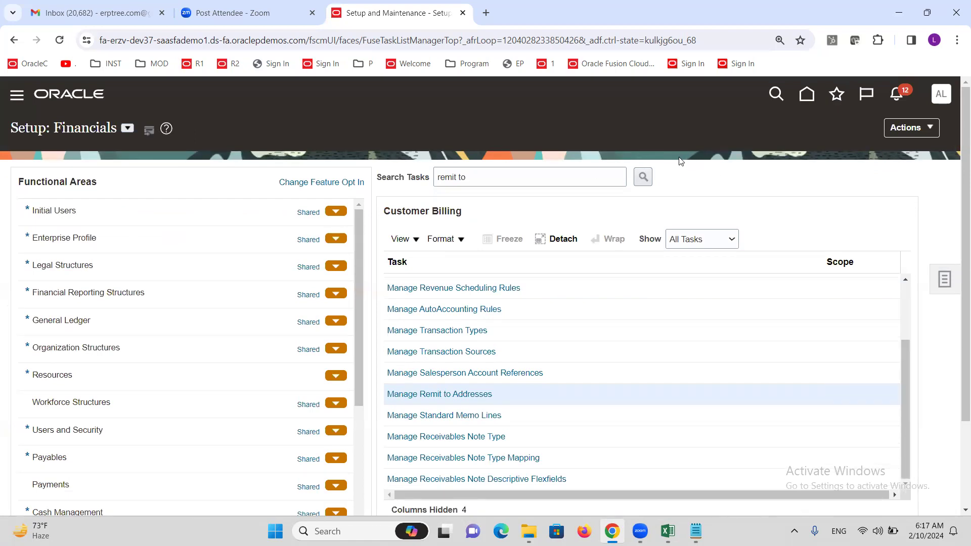
Switch to the Excel configuration checklist and select the Standard/Memo Lines Creation item
mouse_move(668, 531)
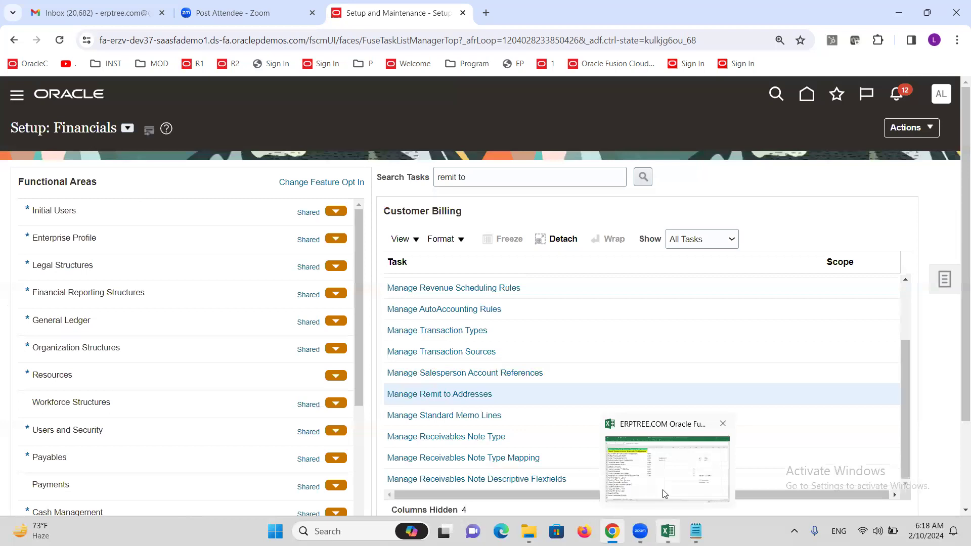
click(652, 497)
click(111, 342)
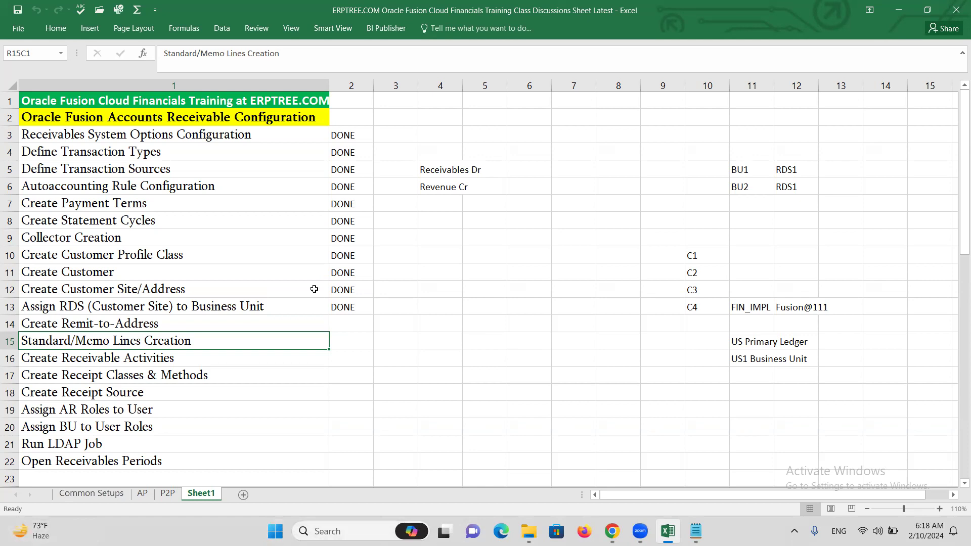
click(346, 343)
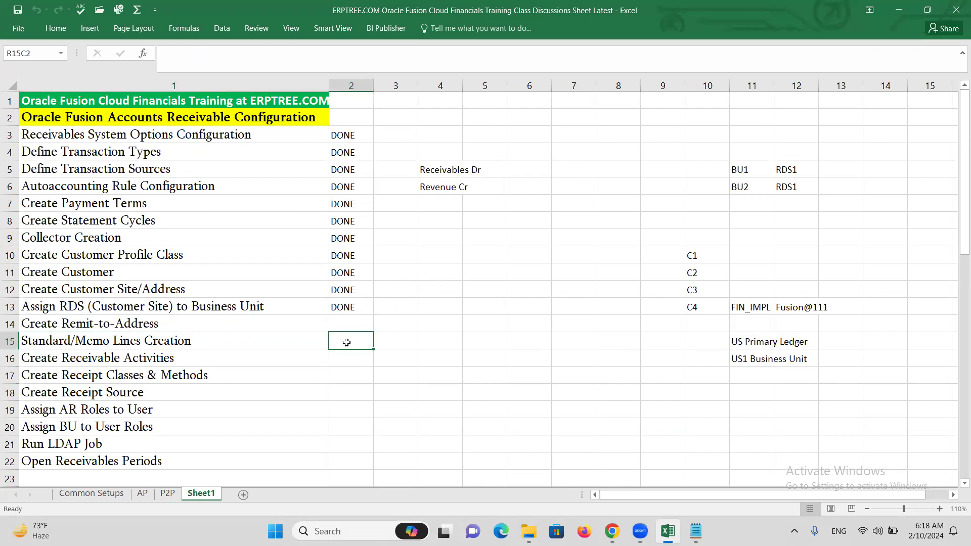
click(145, 348)
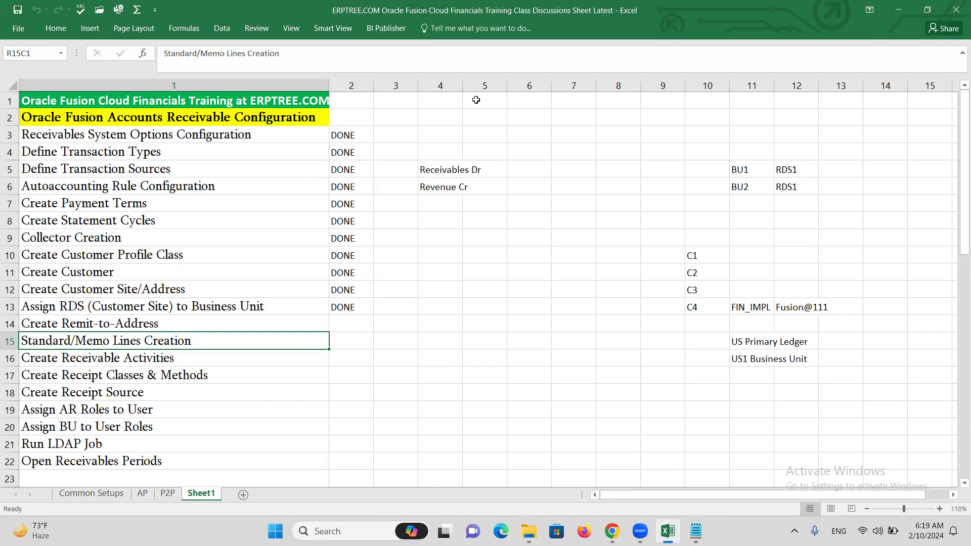
Switch from the Excel checklist to Oracle Fusion in Chrome and open the Manage Standard Memo Lines task
click(419, 145)
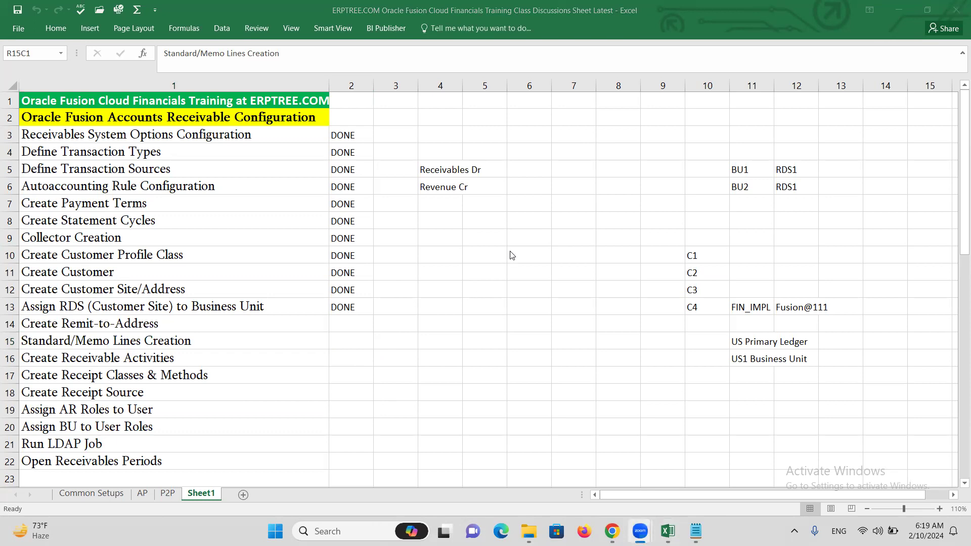
click(177, 343)
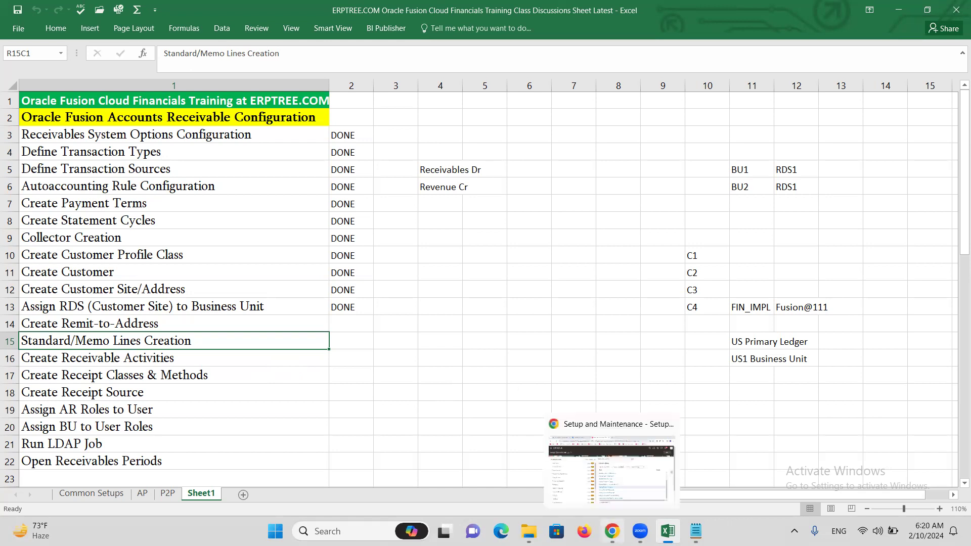
click(612, 531)
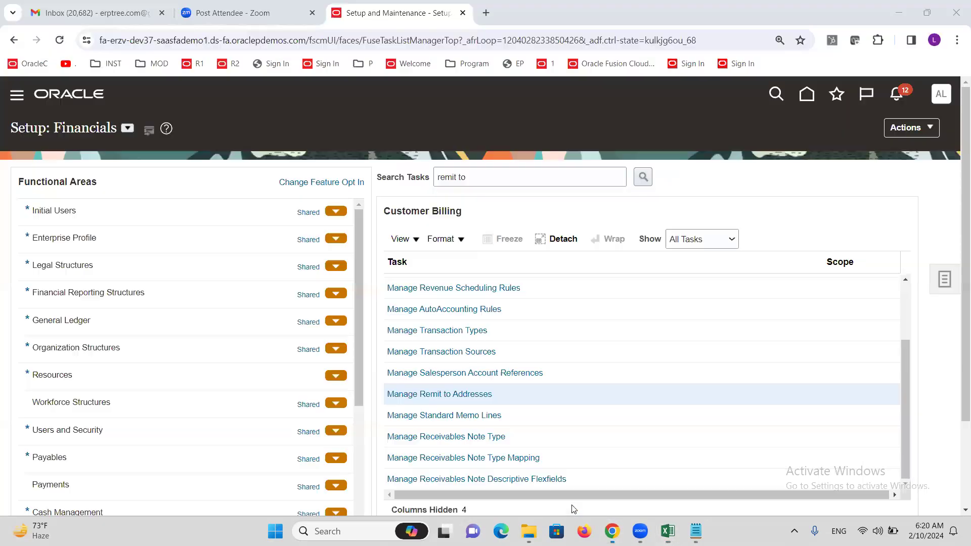
triple_click(480, 173)
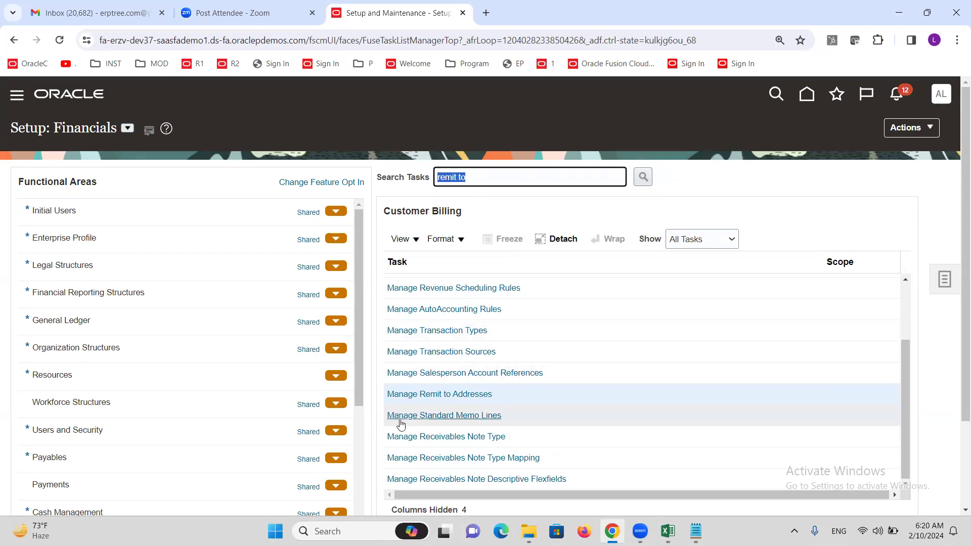
click(465, 415)
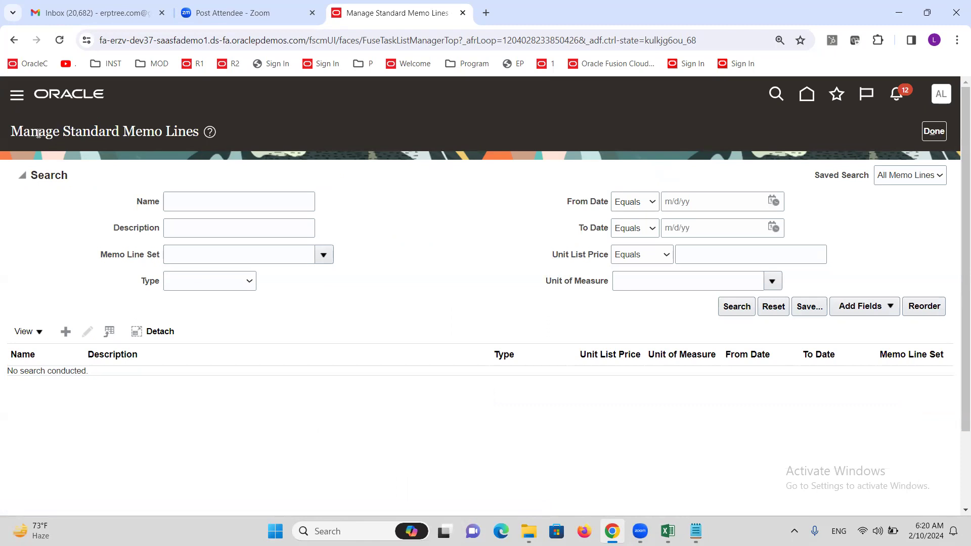
Start a new standard memo line and assign it to the Common Set memo line set
click(66, 332)
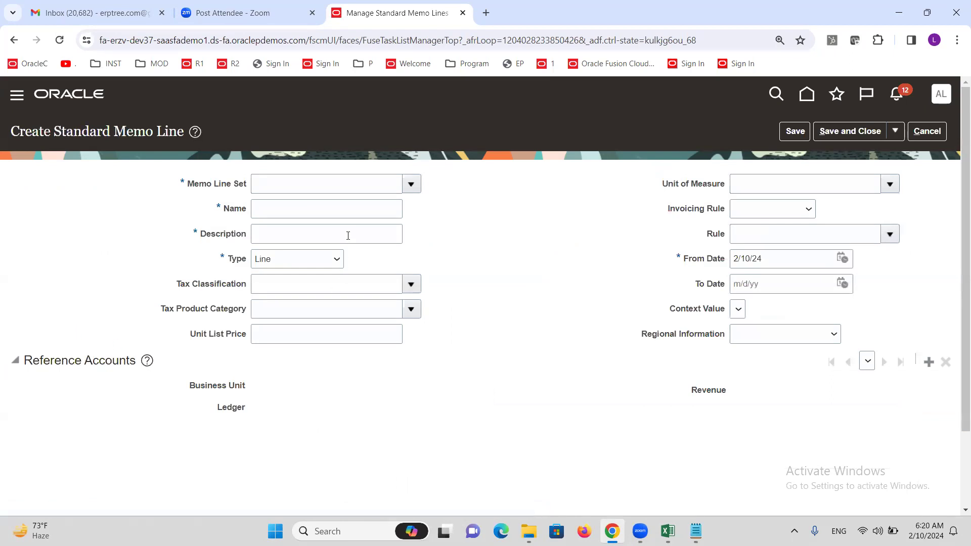
click(301, 180)
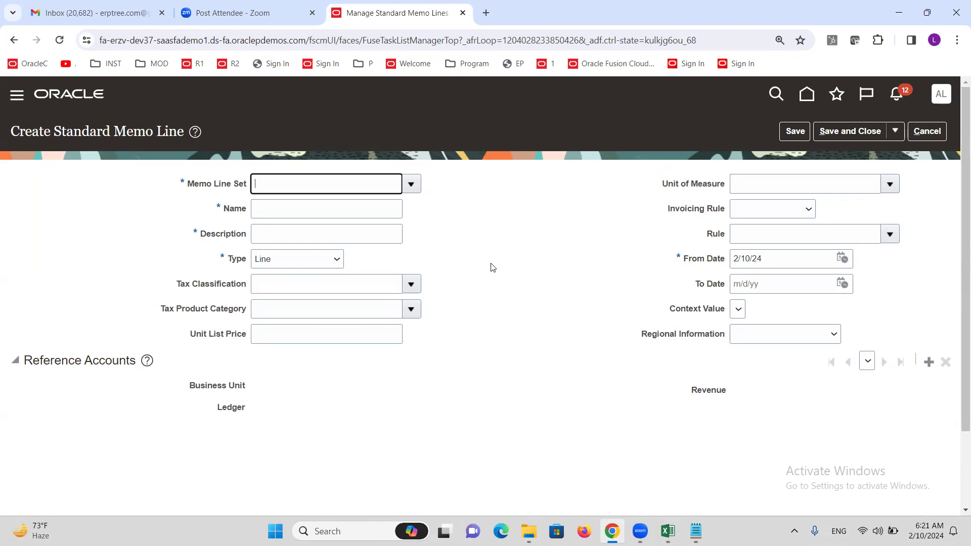
text(COMM)
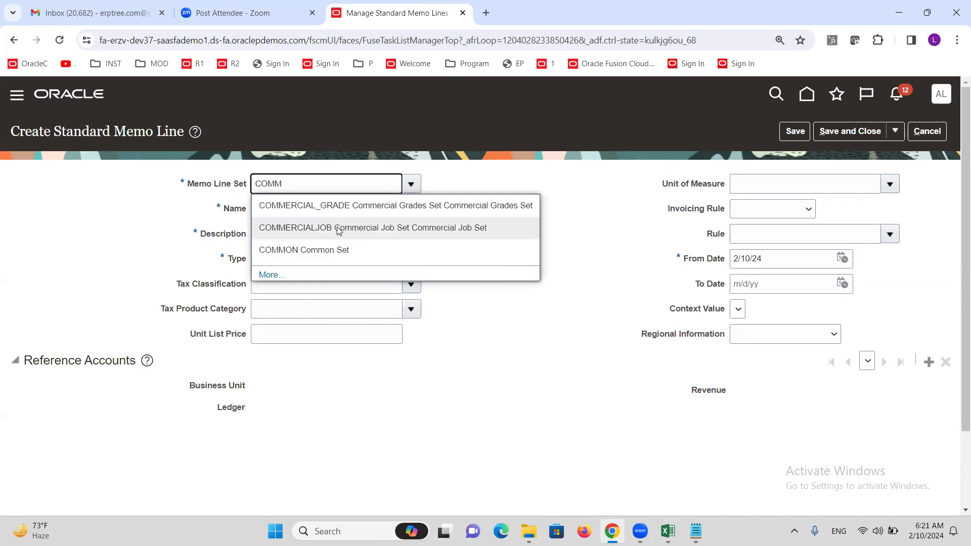
click(342, 249)
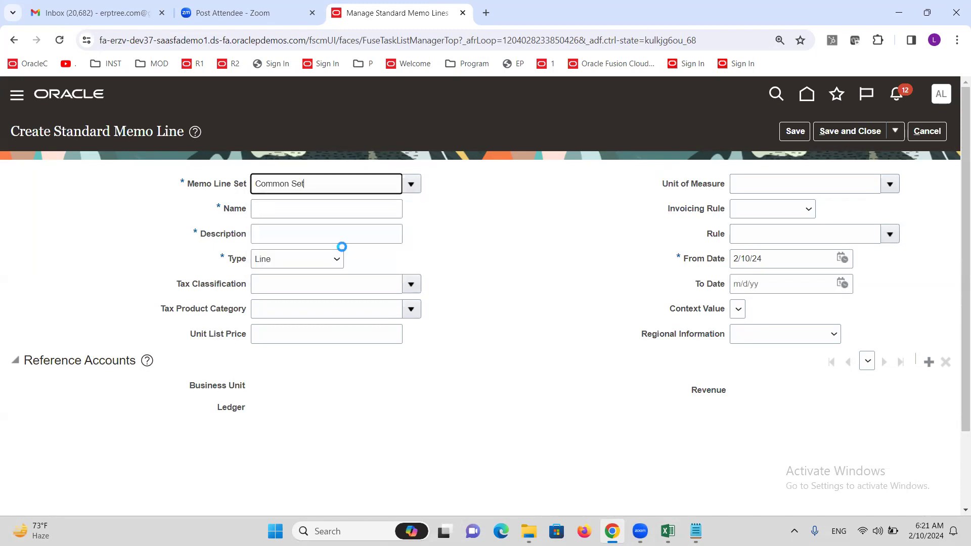
Enter ALTINC Consulting Services as both the name and the description of the memo line
click(314, 206)
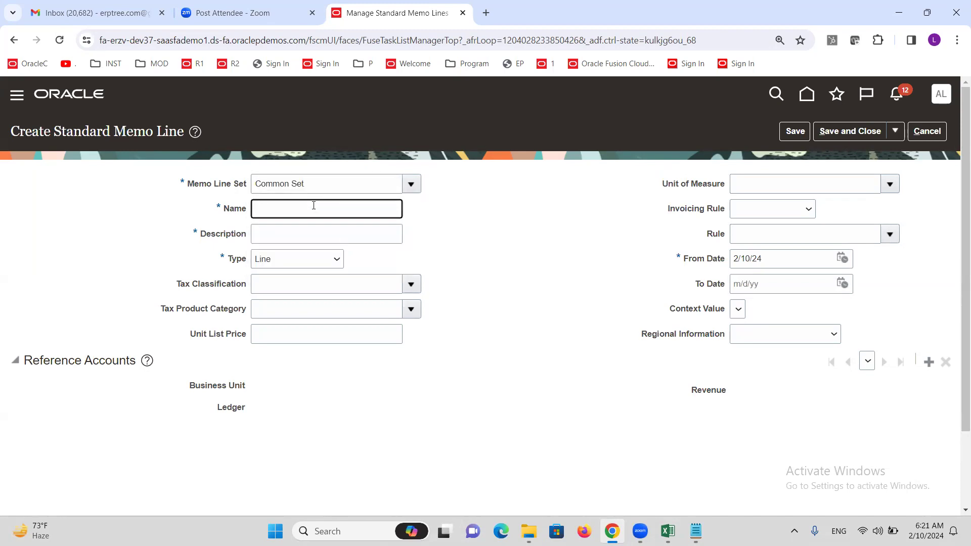
text(alt)
key(BackSpace)
key(BackSpace)
text(ALTINC Consulting Services)
key(shift+Left)
key(shift+Left)
key(shift+Left)
key(shift+Left)
key(shift+Left)
key(shift+Left)
key(shift+Left)
key(shift+Home)
key(ctrl+c)
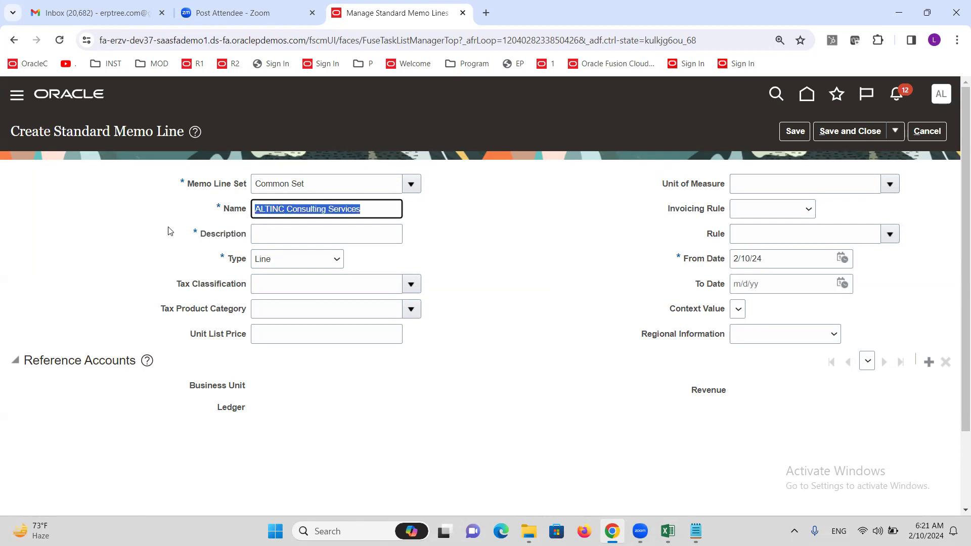
click(254, 233)
key(ctrl+v)
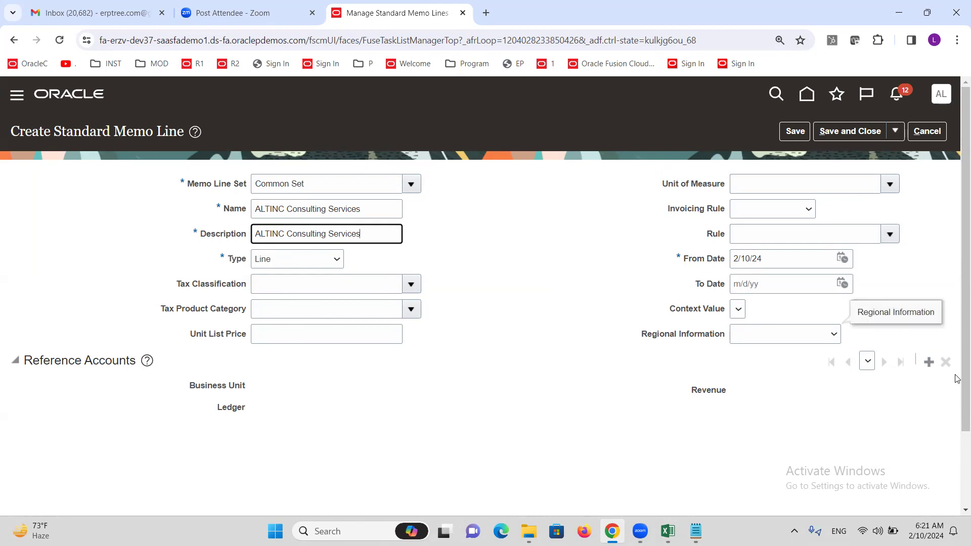
Add reference accounts for ALTINC US Business Unit with the default revenue account, then save the memo line and finish managing memo lines
click(928, 368)
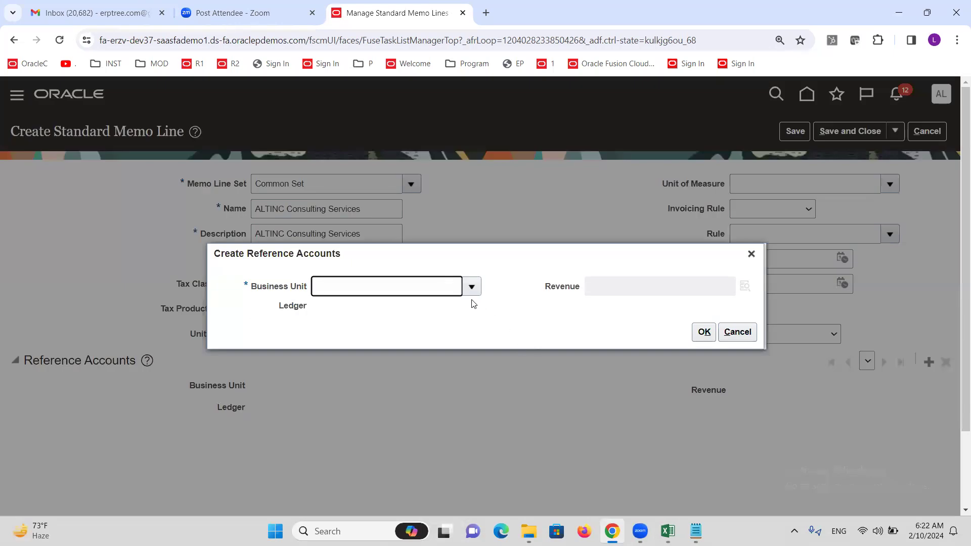
click(472, 286)
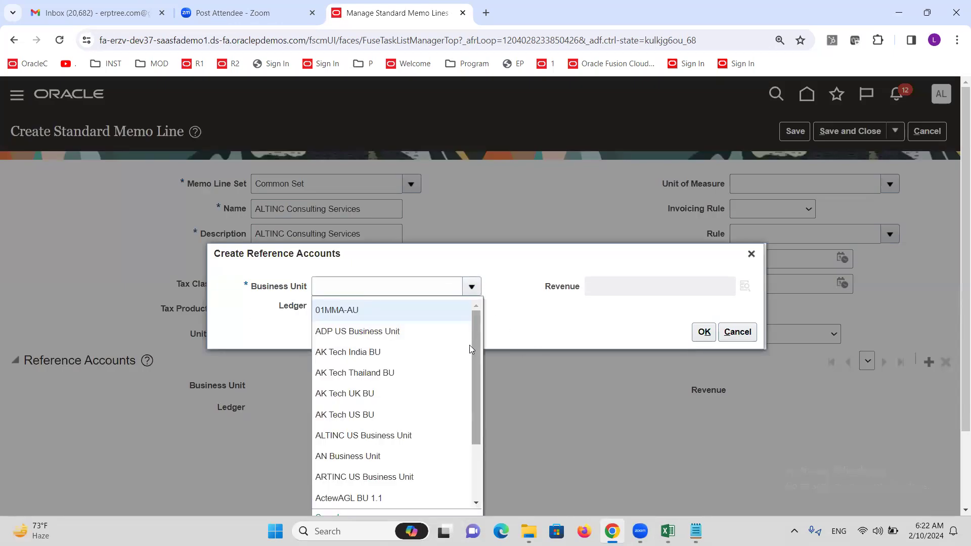
click(409, 436)
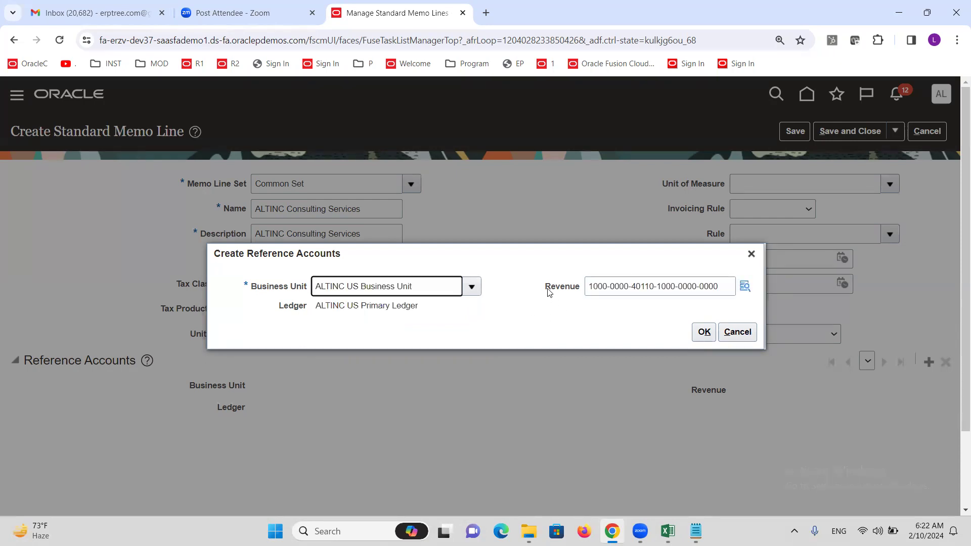
drag(548, 290, 582, 286)
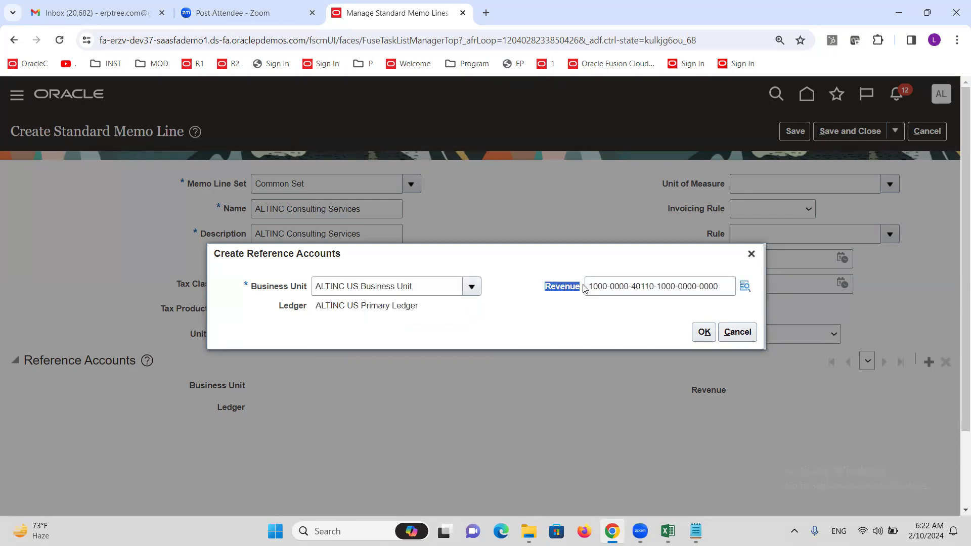
click(589, 303)
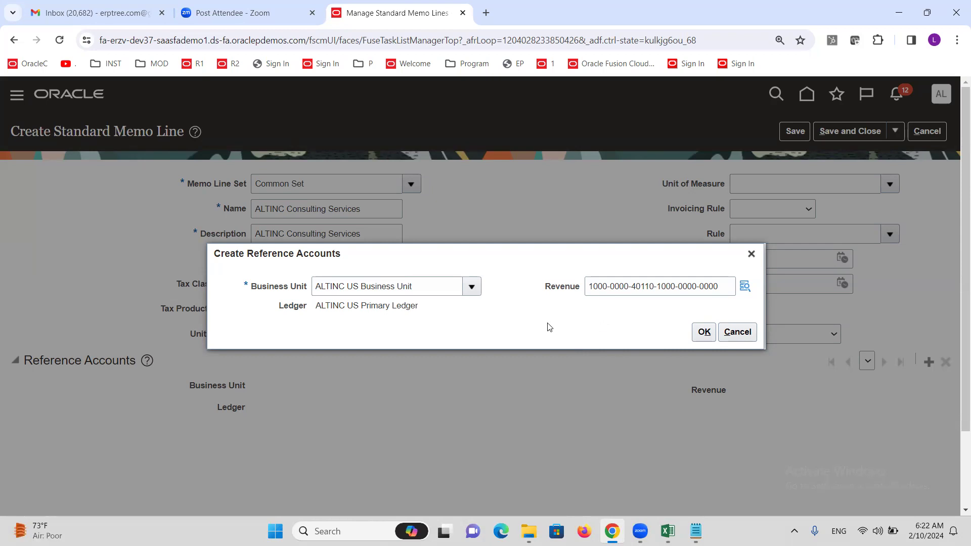
drag(587, 287, 730, 281)
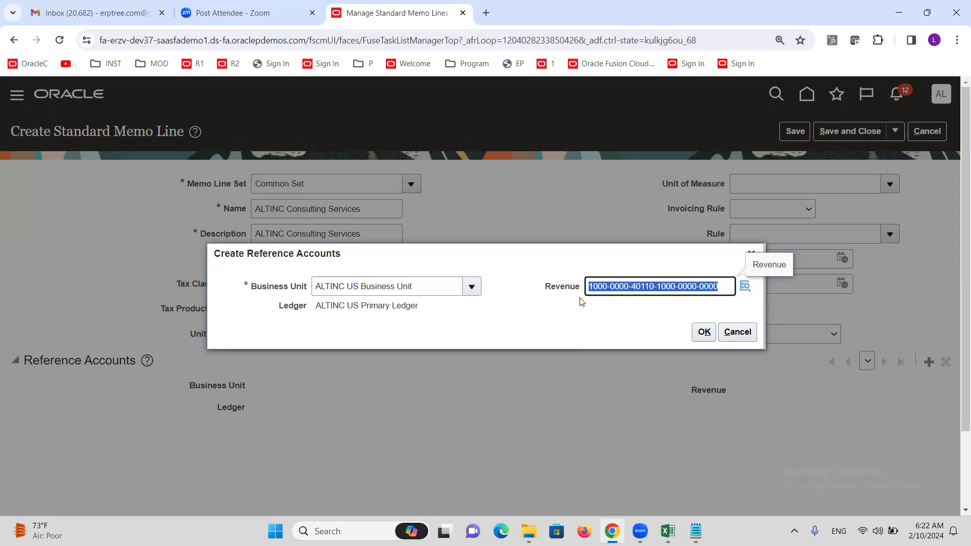
click(705, 333)
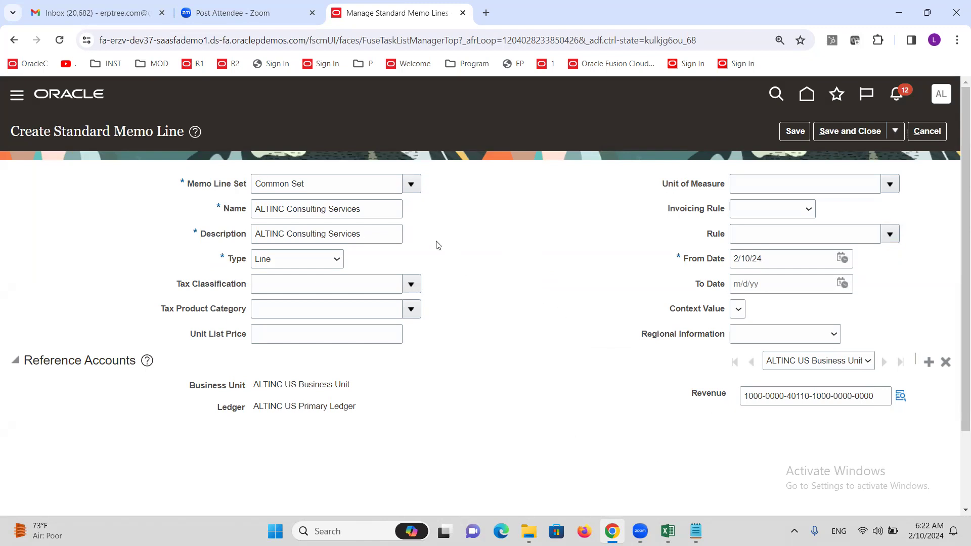
click(845, 131)
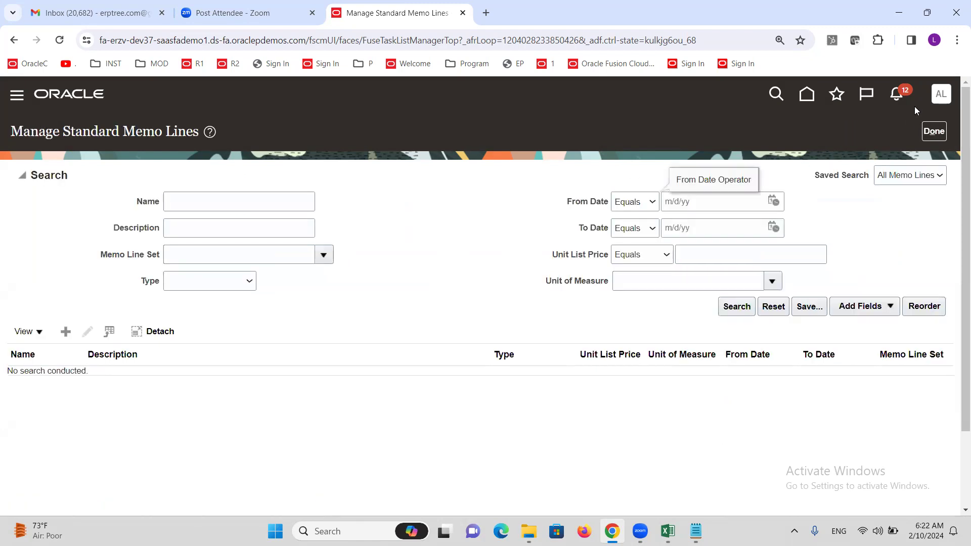
click(938, 133)
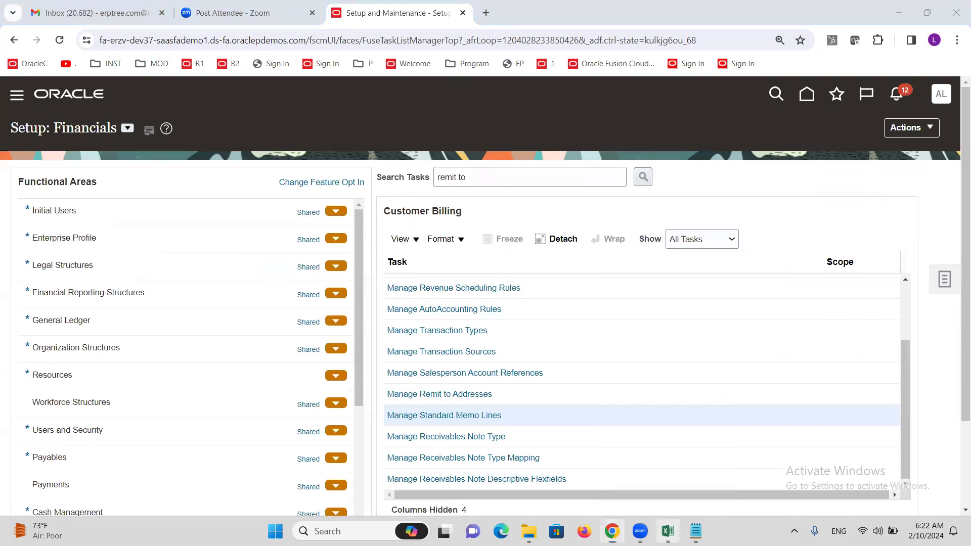
Switch to the Excel checklist and enter Earned Discount in row 18 and Unearned Discount in row 19 of column 8
key(alt+Tab)
click(153, 355)
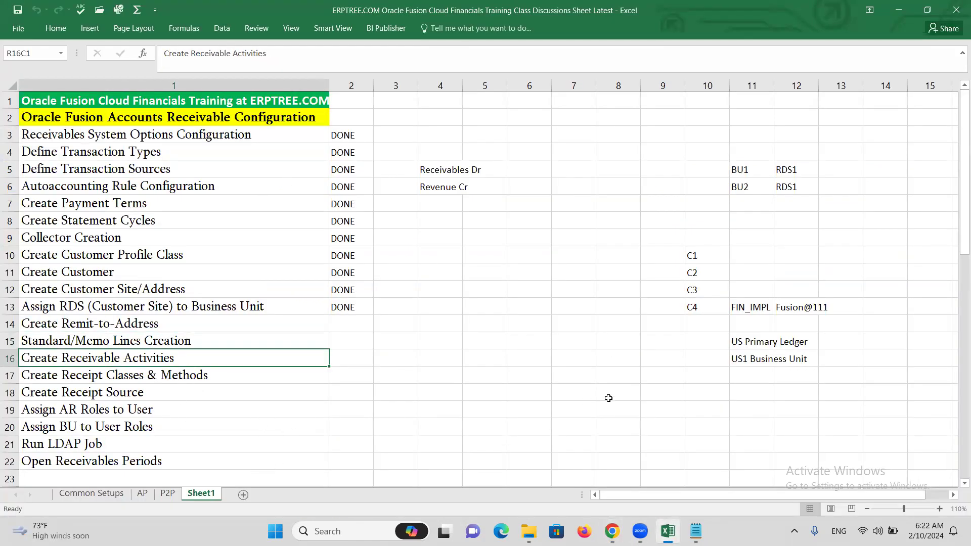
click(615, 376)
click(612, 392)
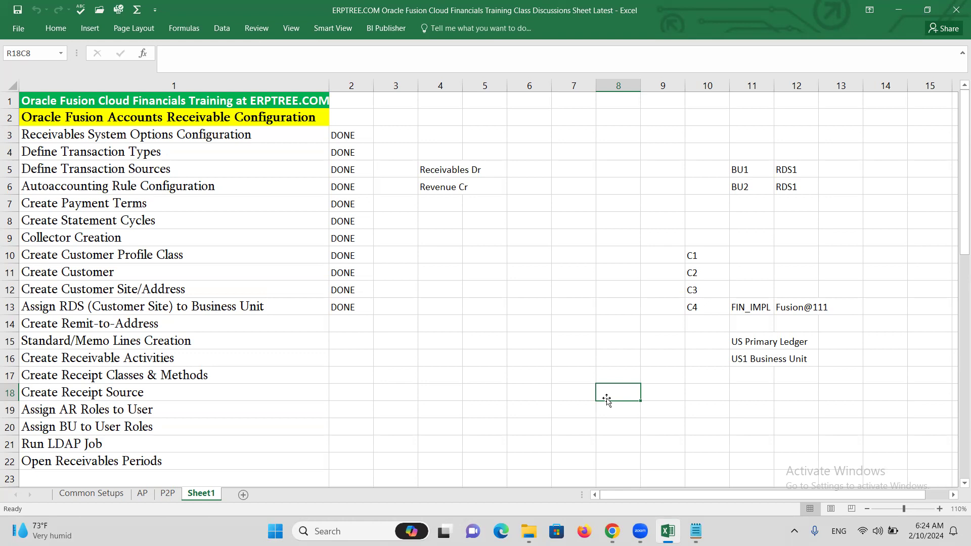
text(U)
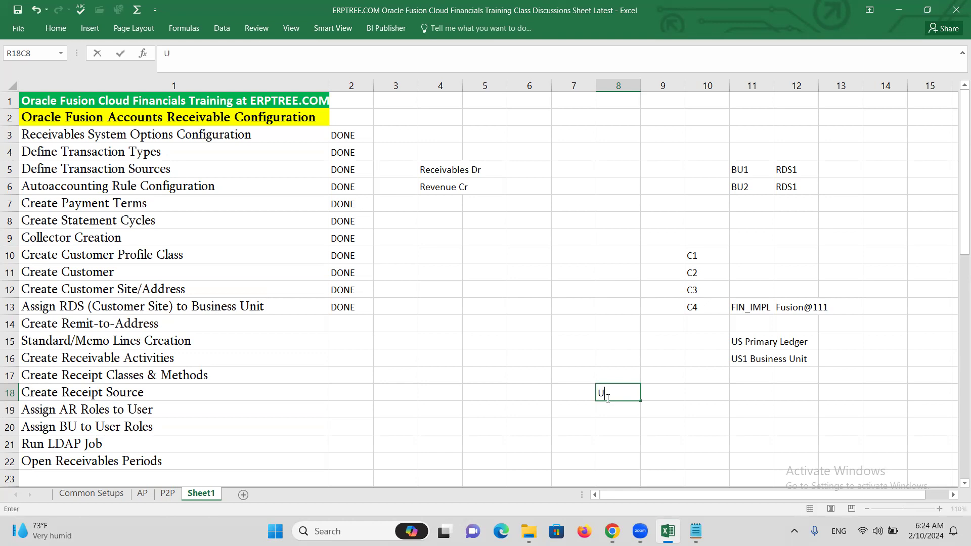
key(BackSpace)
text(Earned)
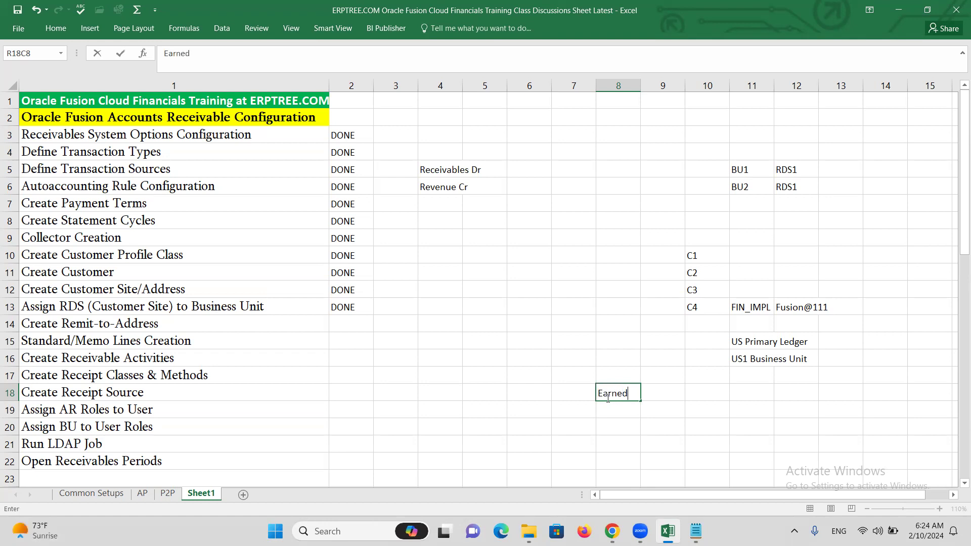
text( Discount)
key(Return)
text(Unearned )
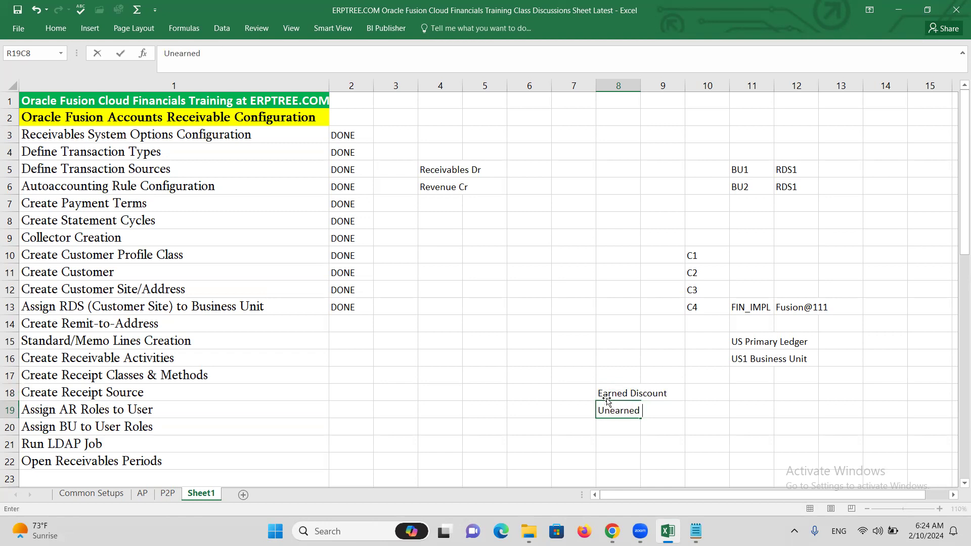
text(Discount)
key(Return)
Enlarge the worksheet view to 120% and review the Earned Discount and Unearned Discount notes
click(609, 385)
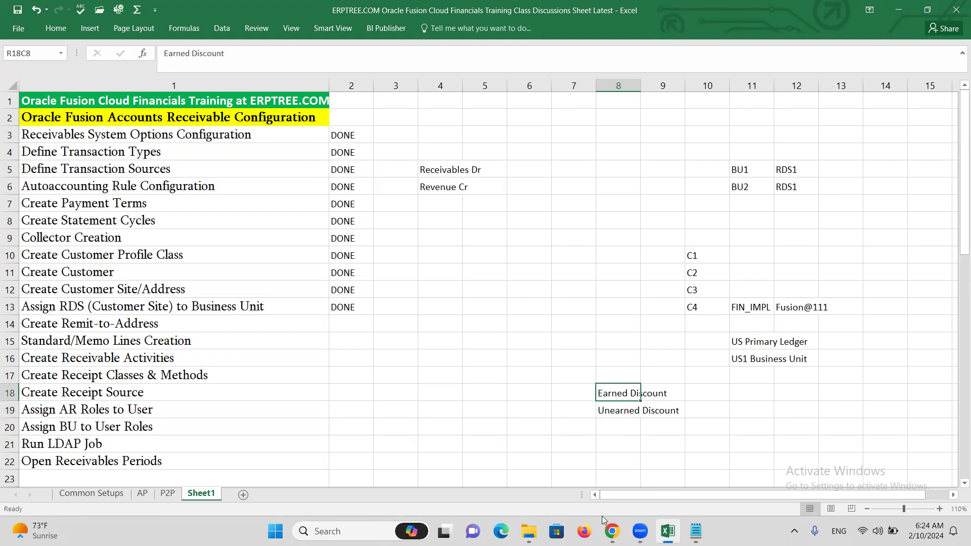
click(939, 509)
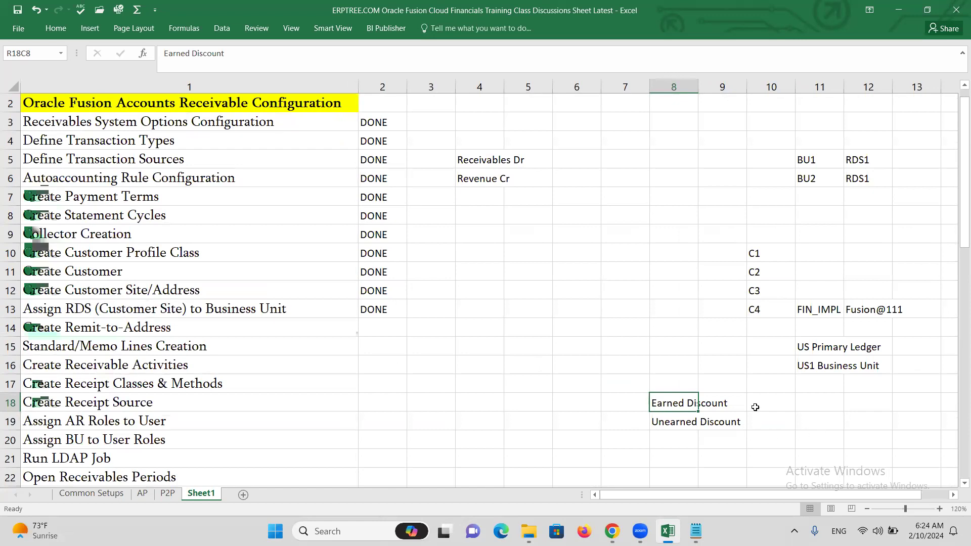
click(755, 407)
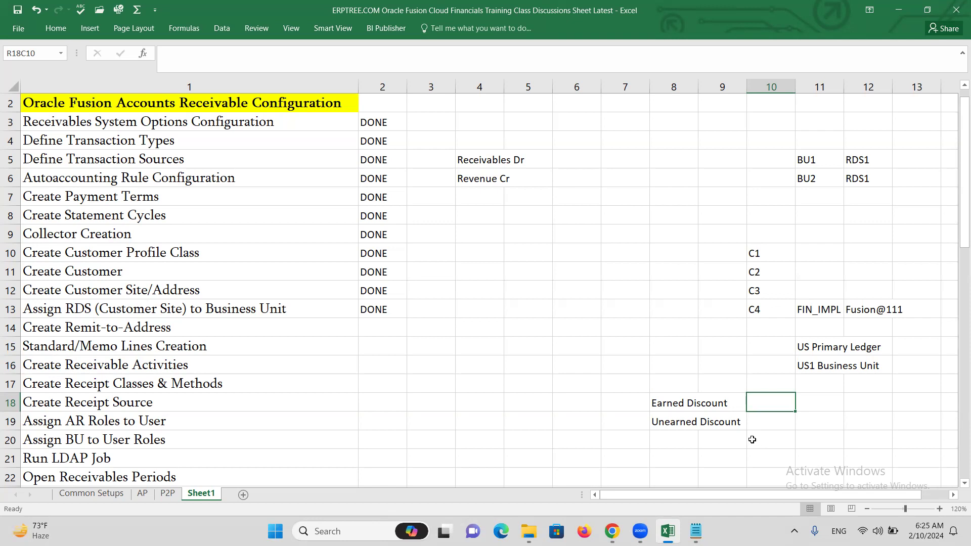
click(664, 423)
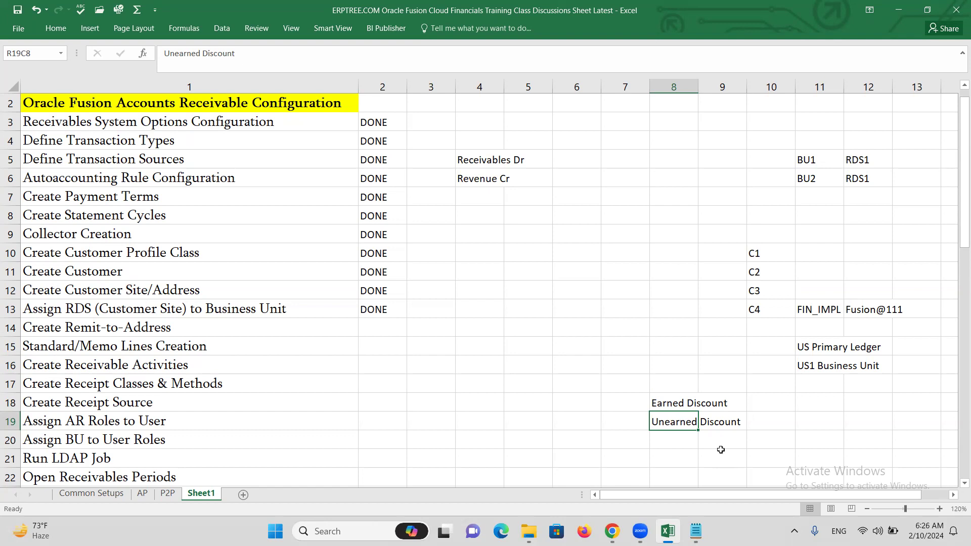
click(671, 405)
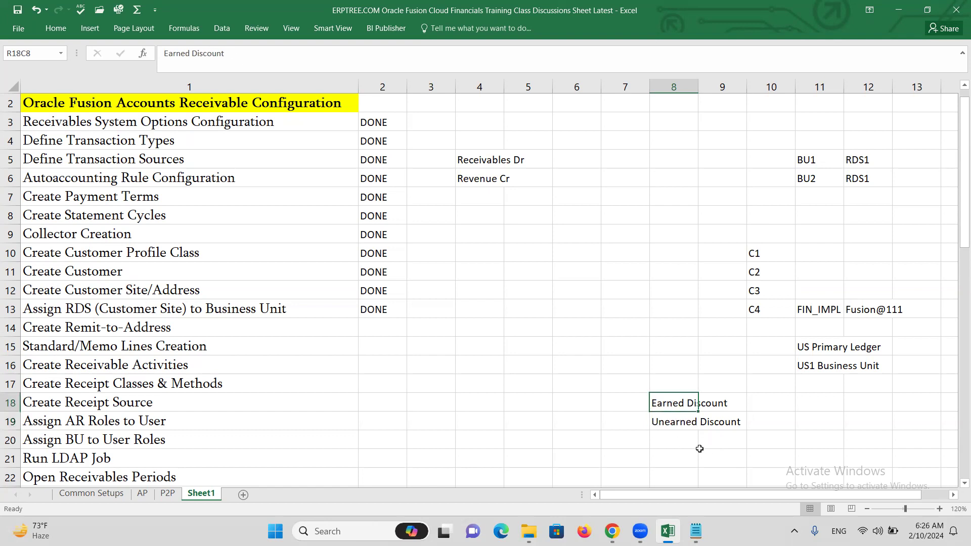
click(656, 424)
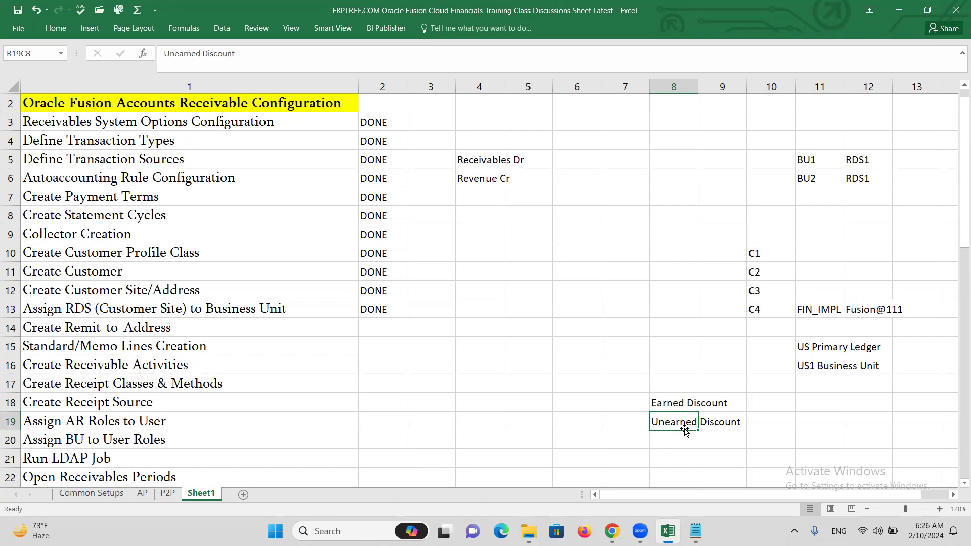
Select the Create Receivable Activities checklist item and save the workbook
click(168, 367)
key(ctrl+s)
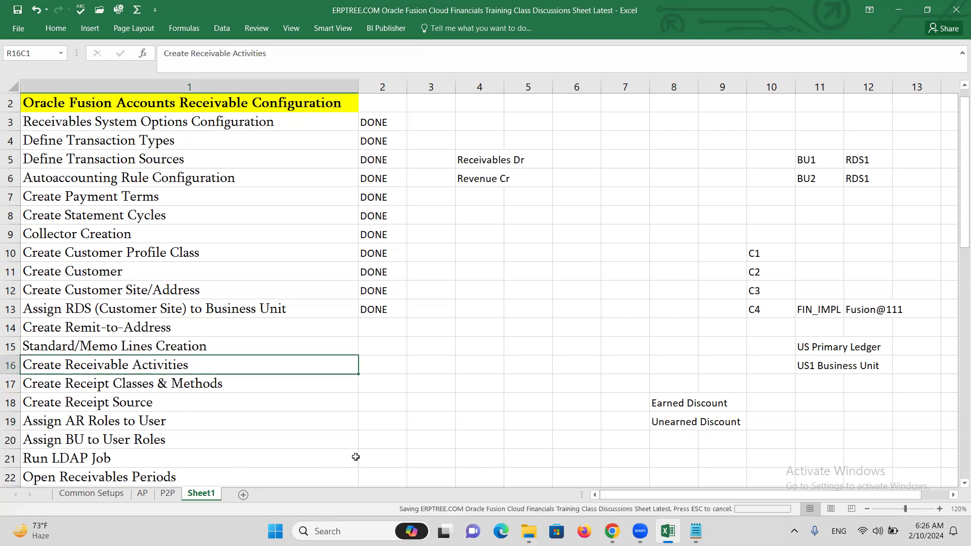
Switch to Oracle Fusion in Chrome, search the setup tasks for "Receivables ac", and open Manage Receivables Activities
click(612, 531)
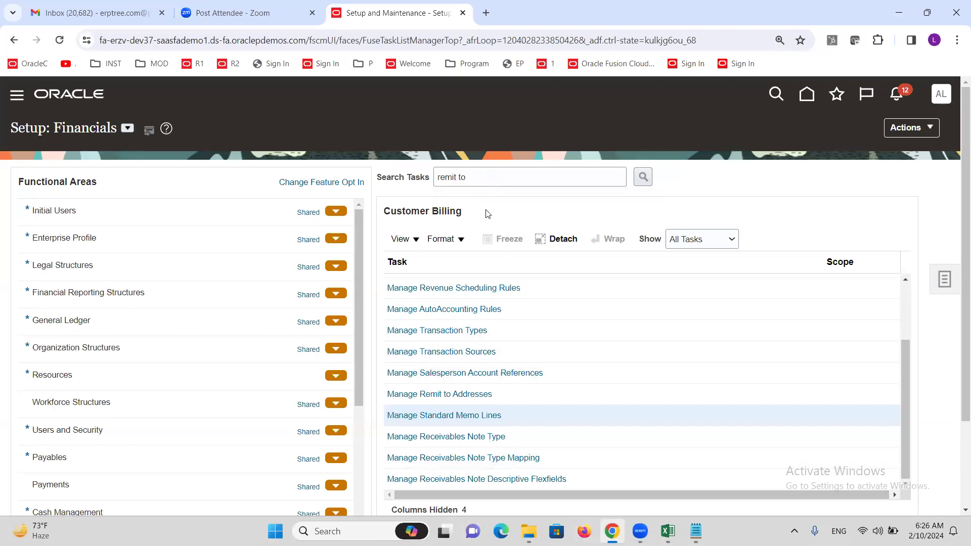
triple_click(475, 178)
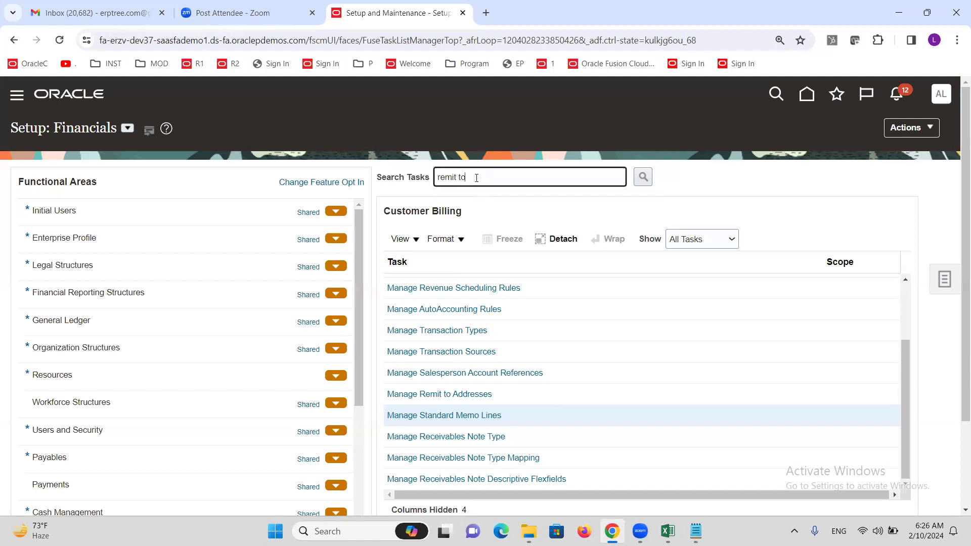
text(Receivables ac)
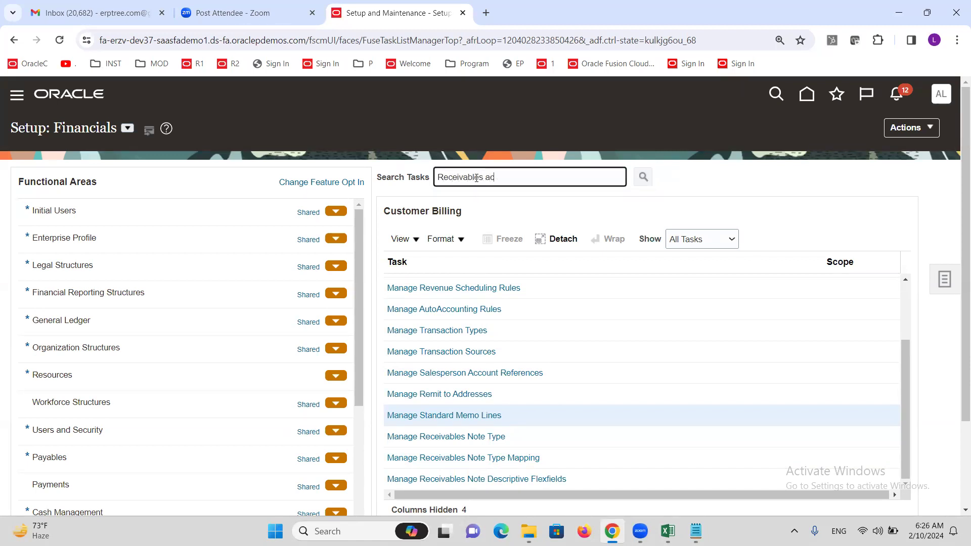
key(Return)
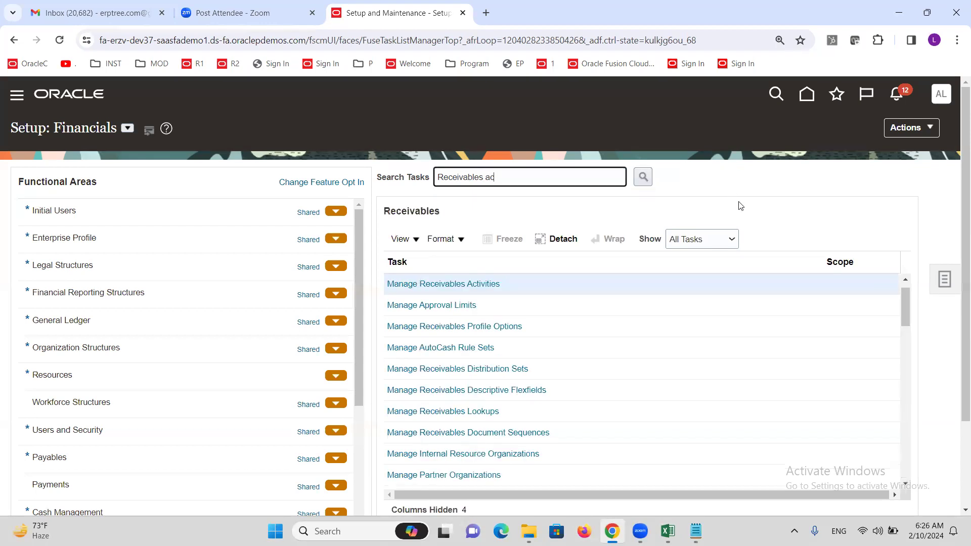
click(472, 285)
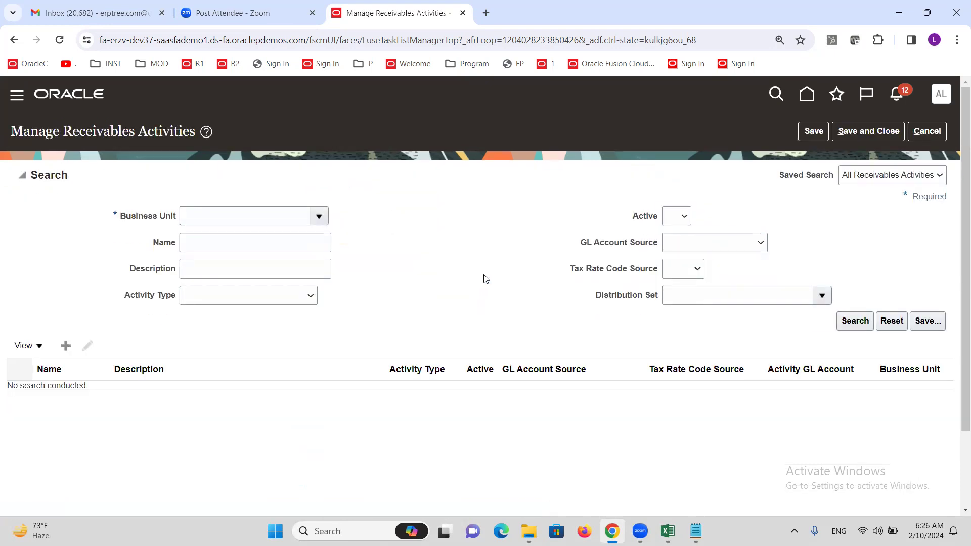
Search the receivables activities of ALTINC US Business Unit and examine the GL account segments of the existing unearned discount activity
click(319, 218)
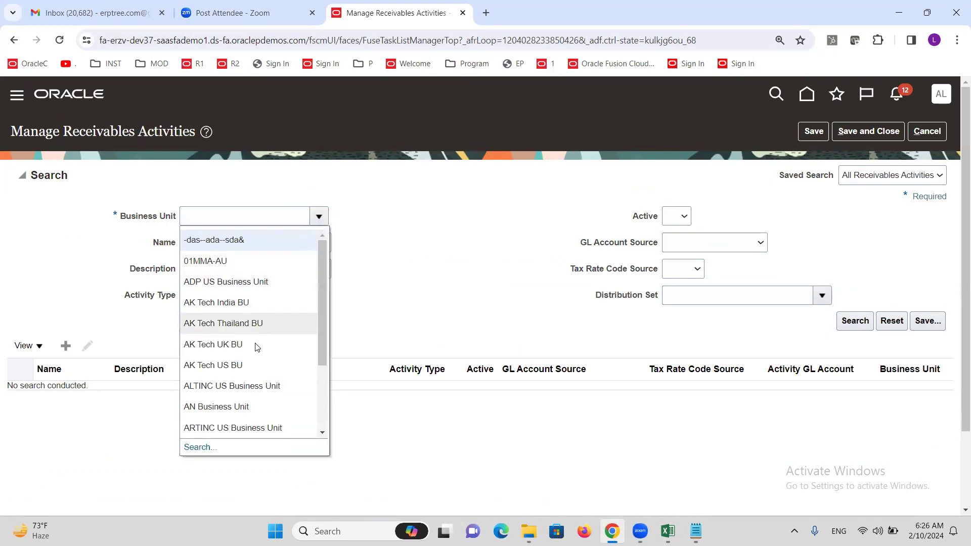
click(247, 387)
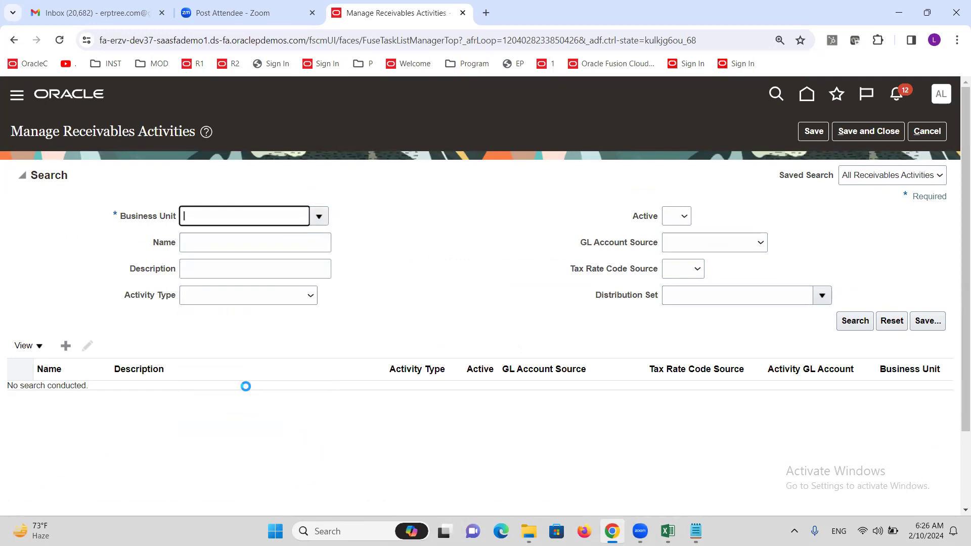
click(855, 320)
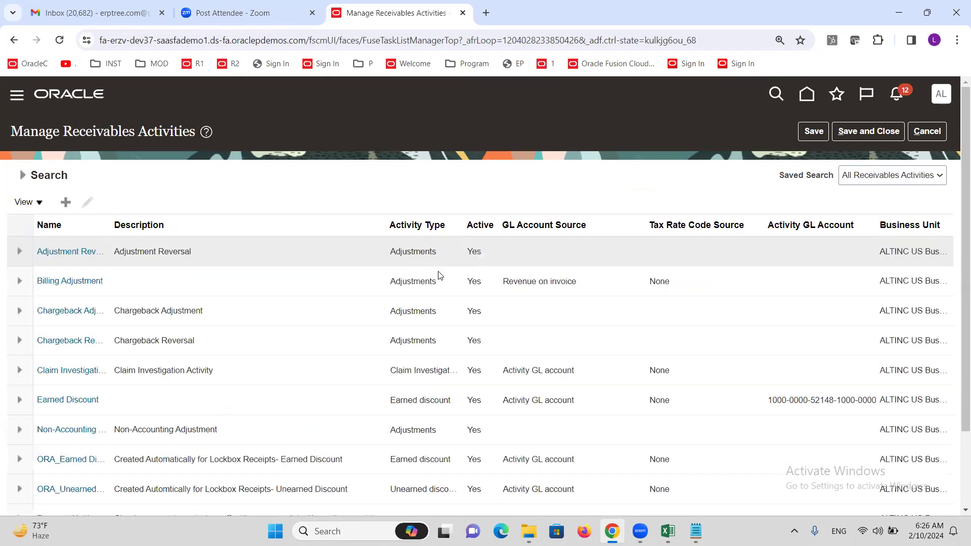
scroll(378, 225, down, 3)
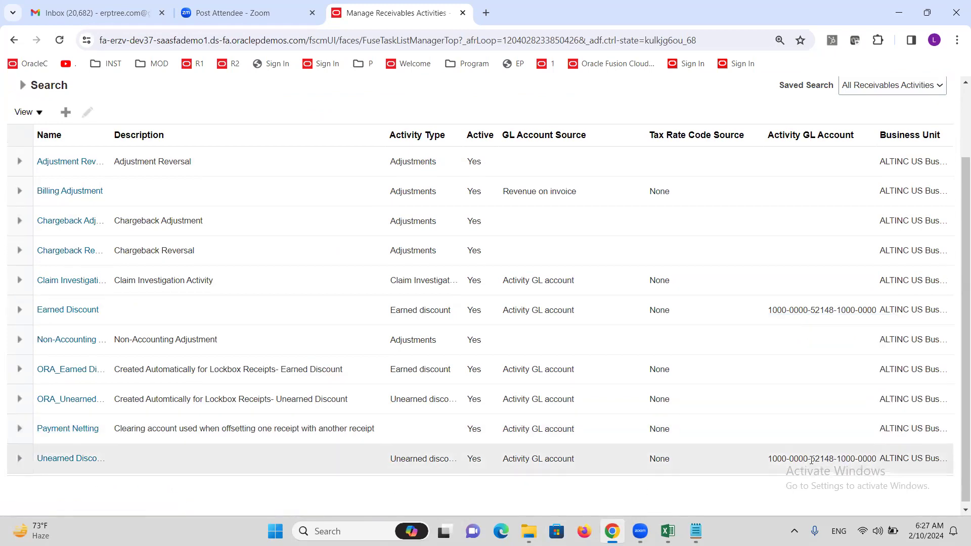
mouse_move(812, 460)
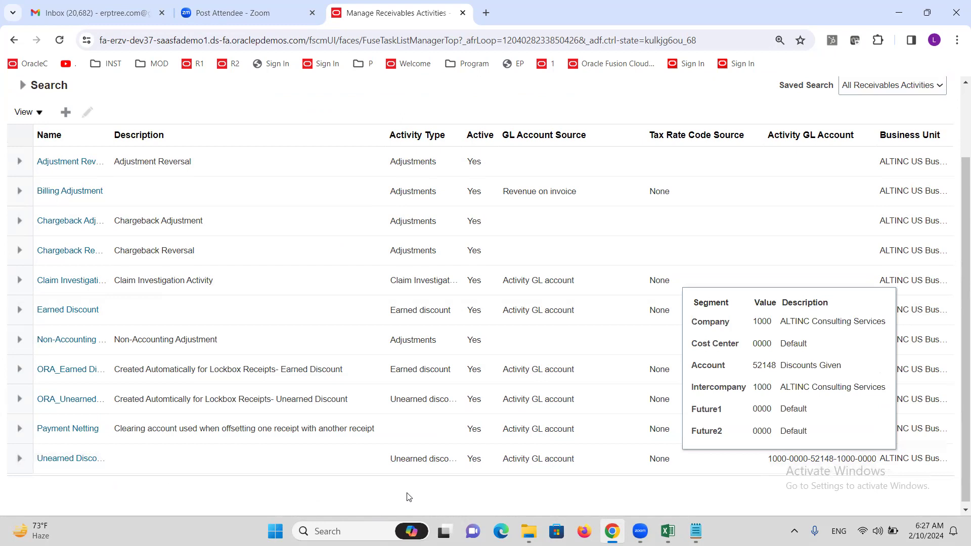
scroll(607, 409, up, 2)
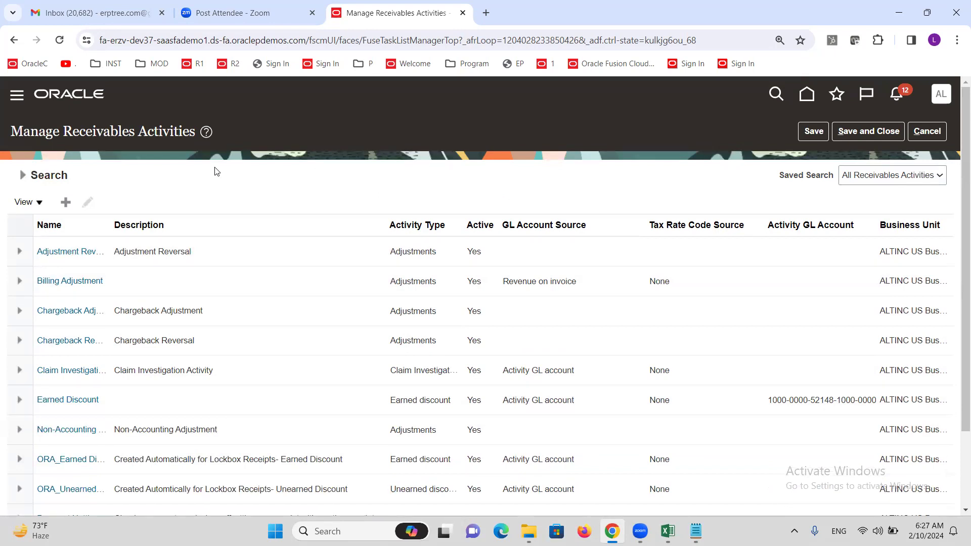
click(66, 201)
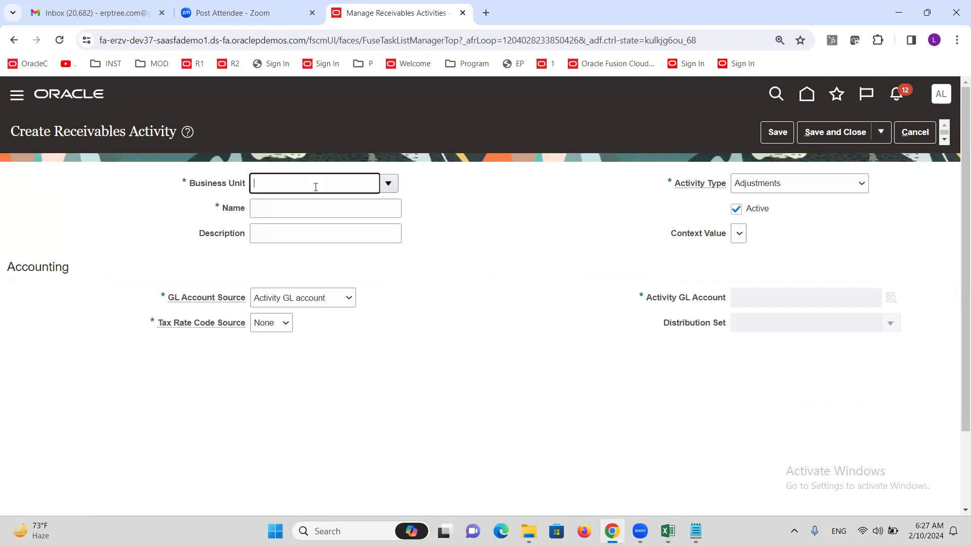
text(alt)
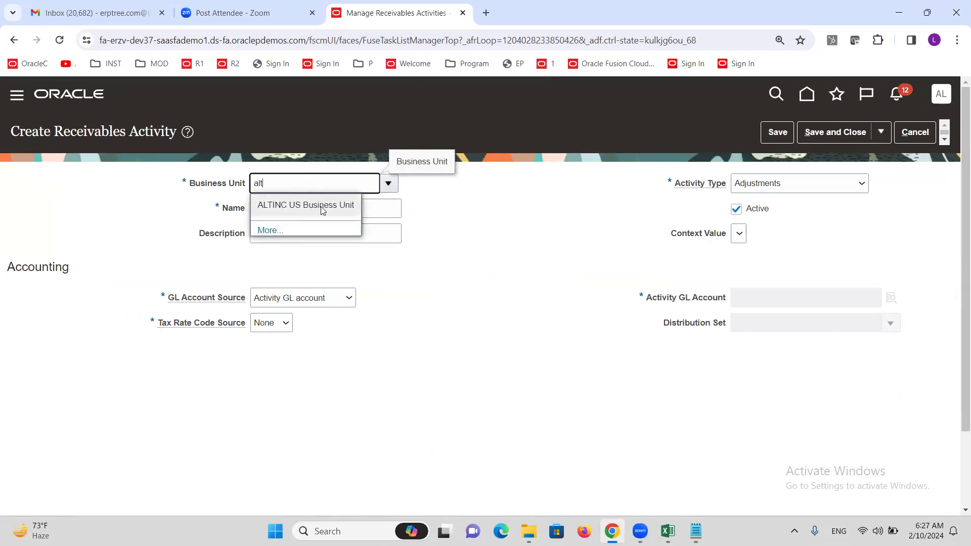
click(322, 206)
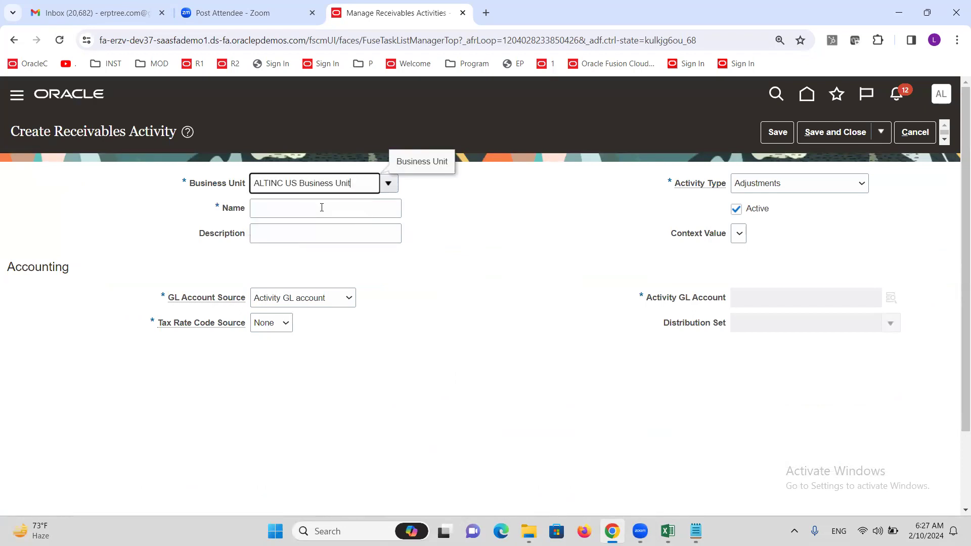
click(322, 207)
text(ALT)
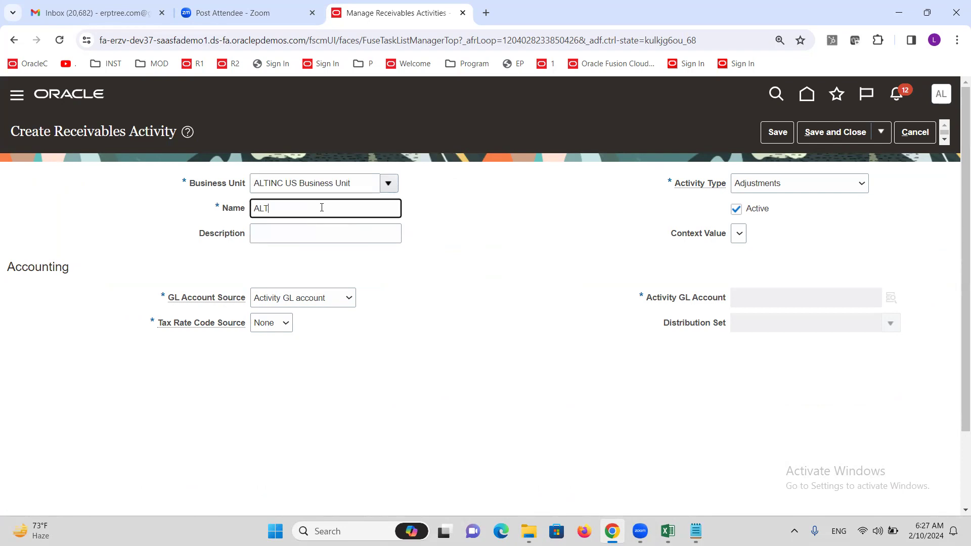
text(INC Earned Discount)
click(797, 184)
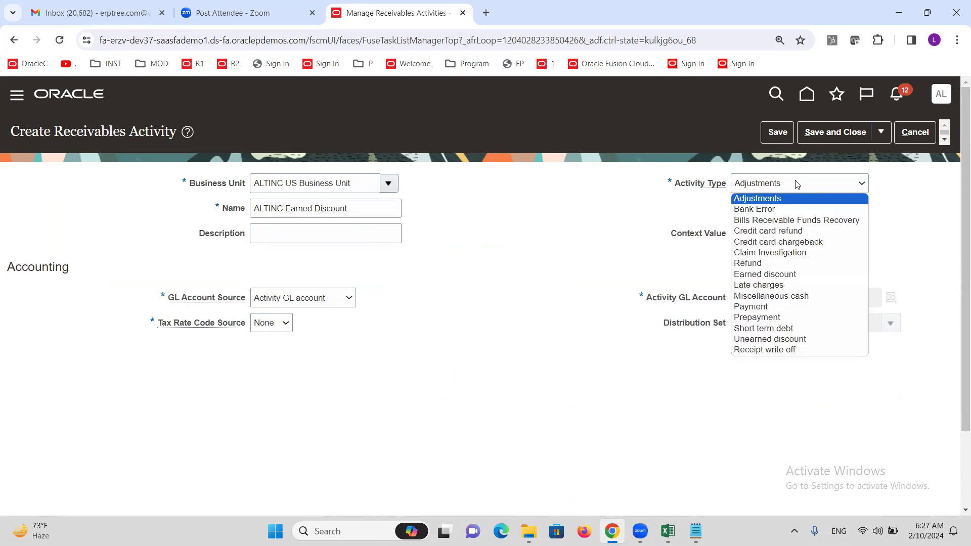
click(781, 275)
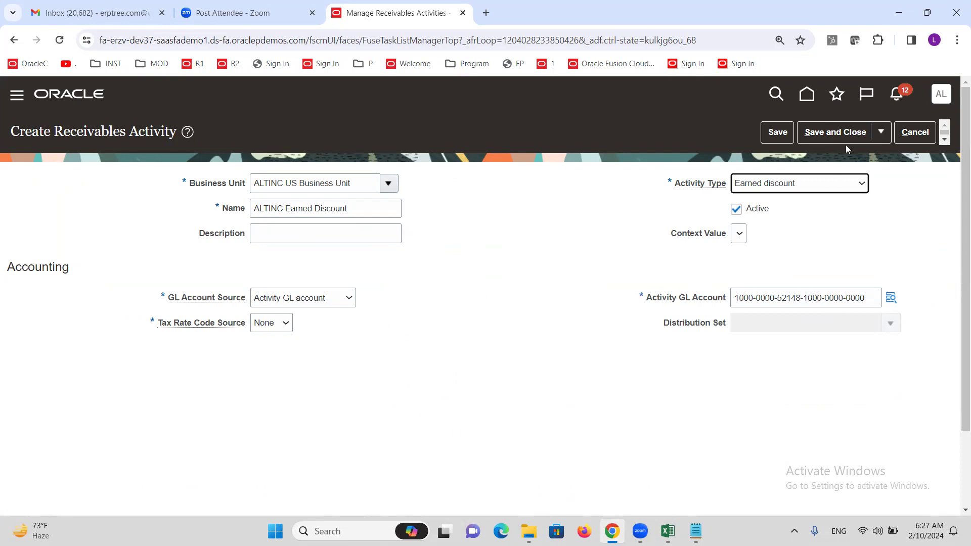
click(837, 134)
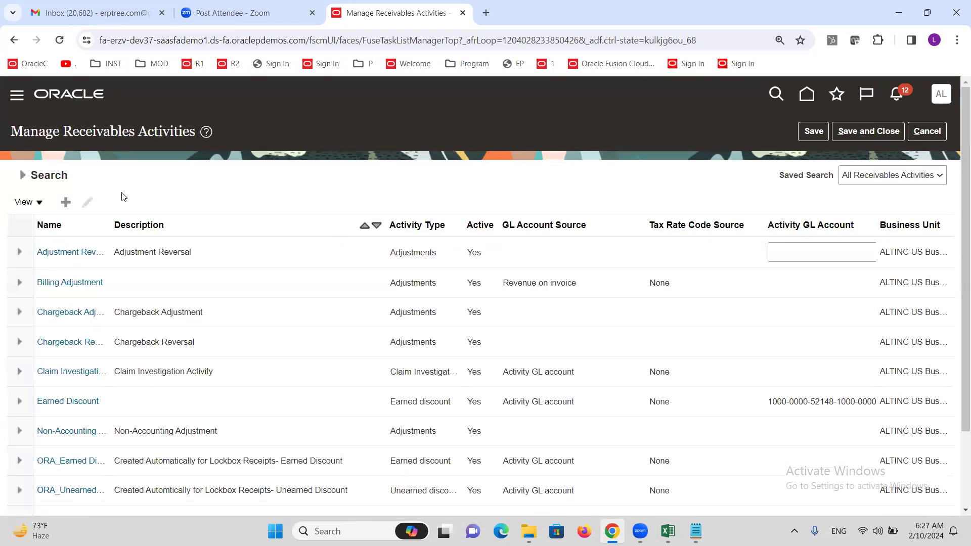
Start another receivables activity for ALTINC US Business Unit and name it ALTINC Unearned Discount
click(65, 203)
click(355, 182)
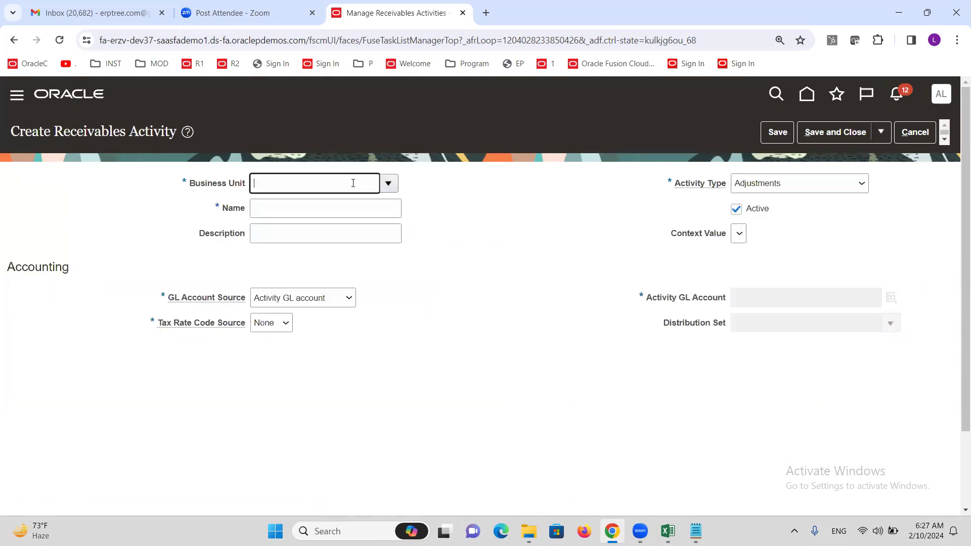
text(unea)
key(BackSpace)
key(BackSpace)
key(BackSpace)
key(BackSpace)
key(BackSpace)
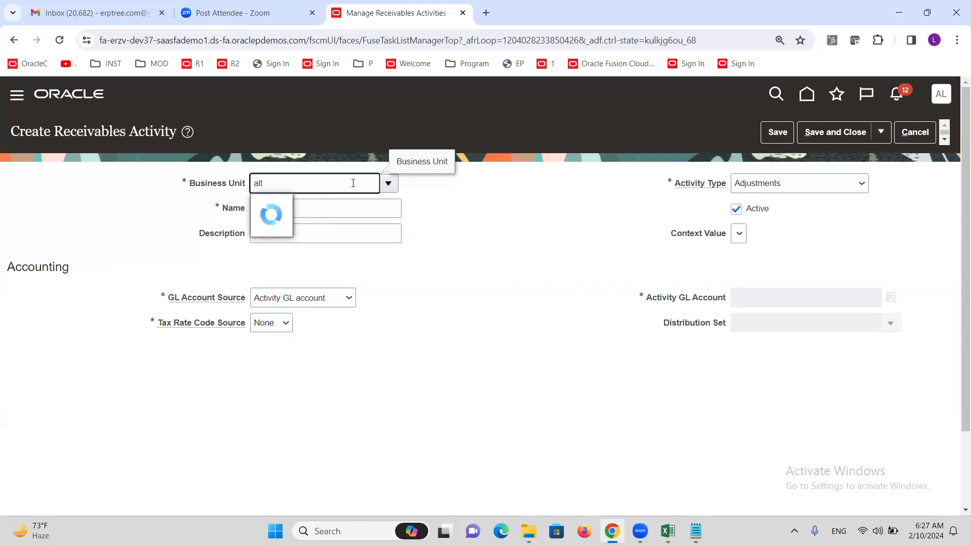
click(306, 203)
click(309, 209)
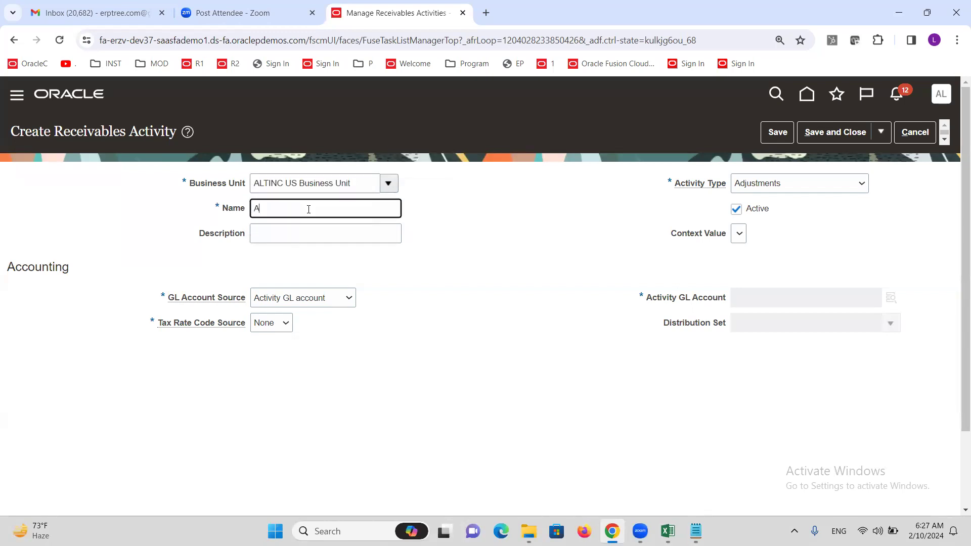
text(ALTINC Unearned Discount)
click(778, 186)
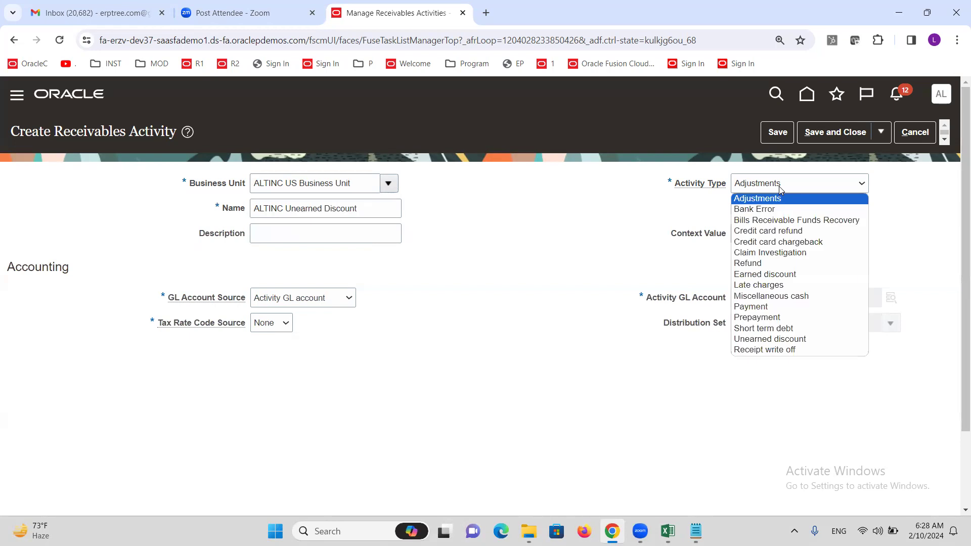
click(799, 339)
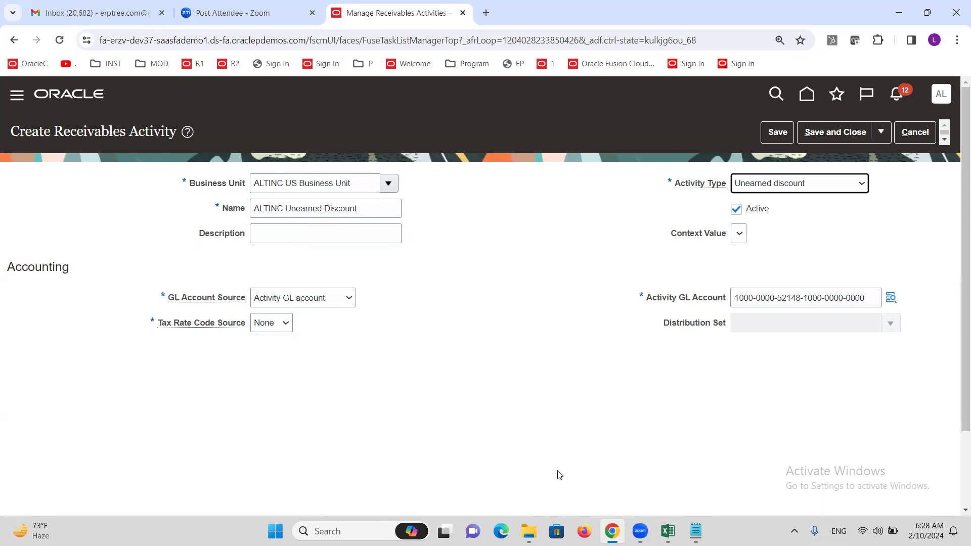
click(837, 133)
click(880, 133)
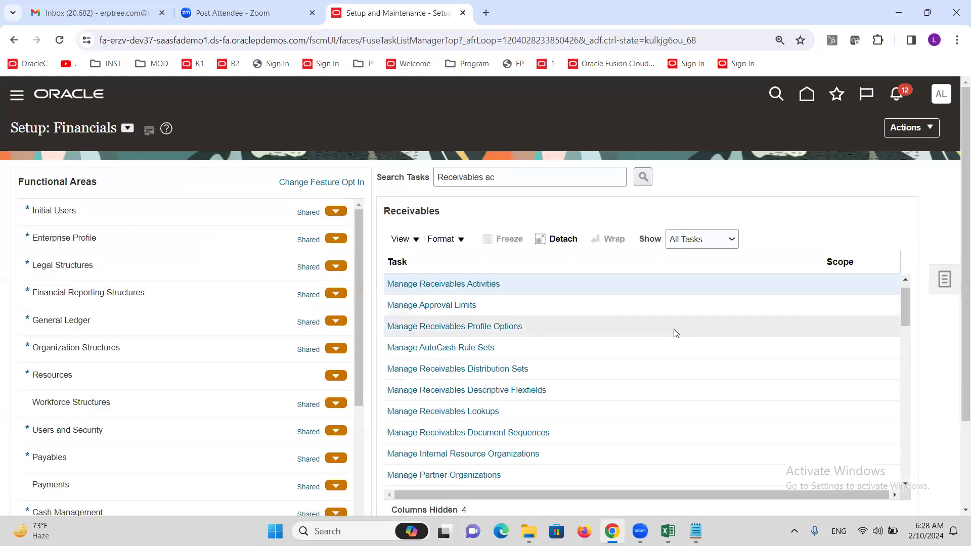
Reopen Manage Receivables Activities, review the GL account source and activity type options of a blank new activity, and cancel without saving
mouse_move(667, 531)
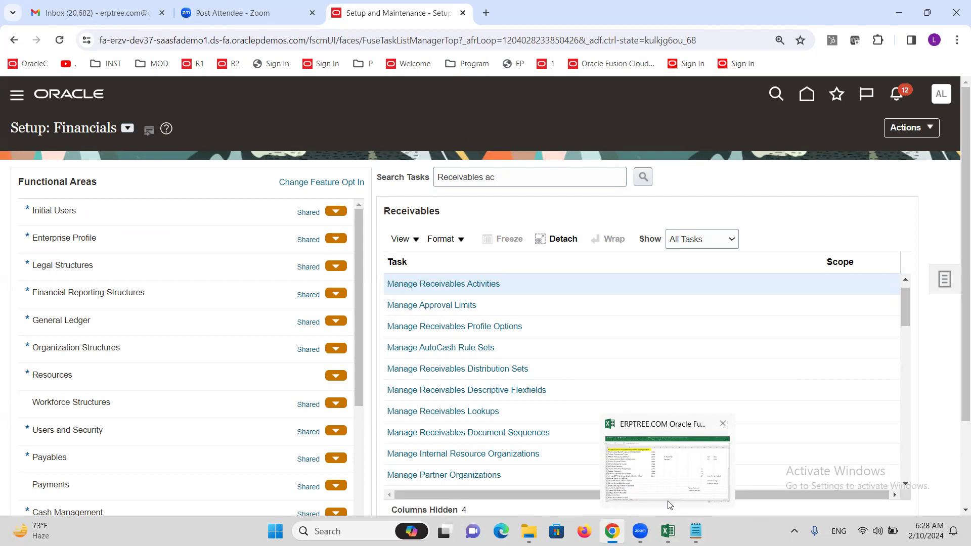
click(459, 291)
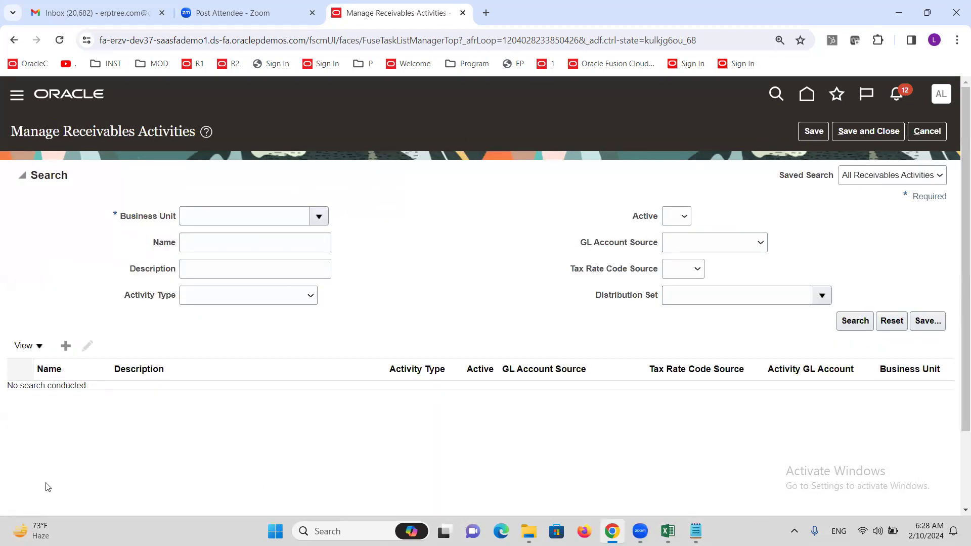
click(65, 346)
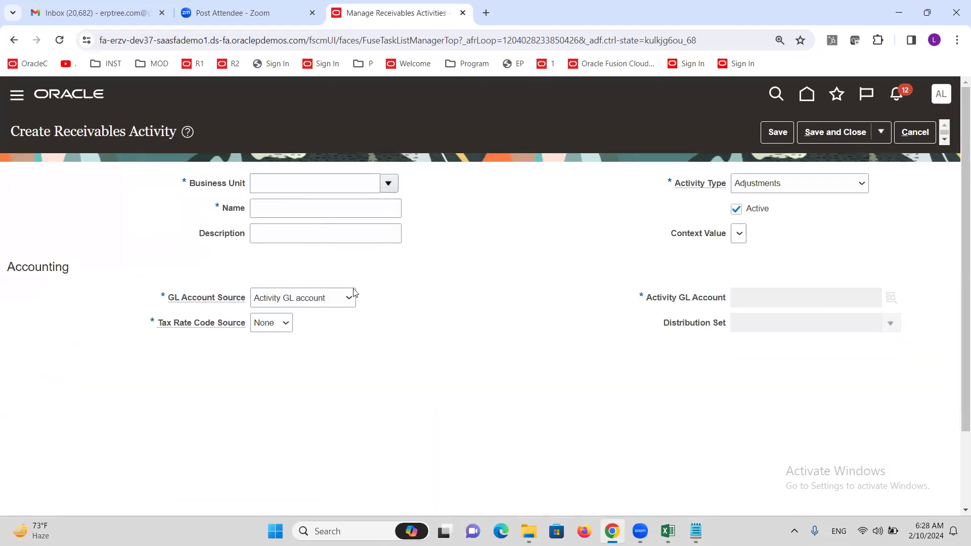
click(348, 300)
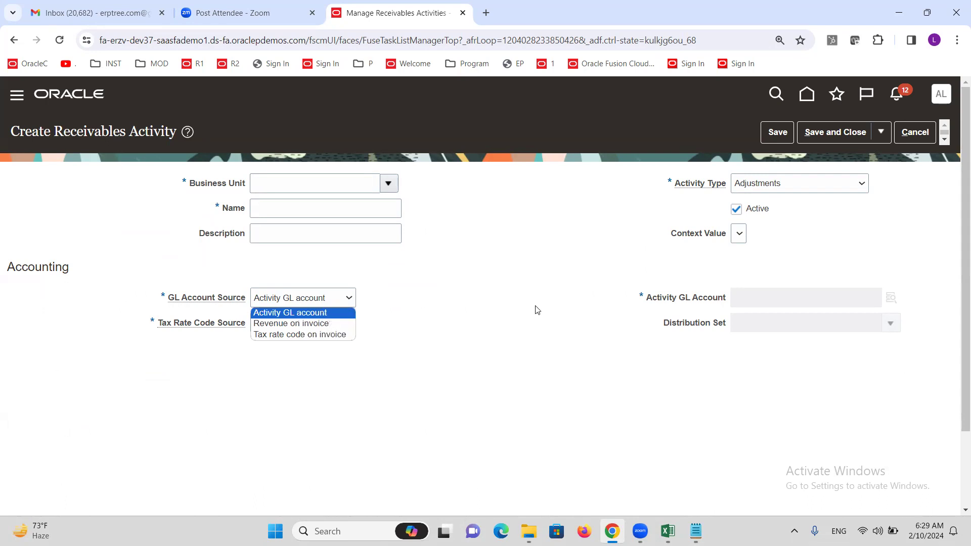
click(510, 295)
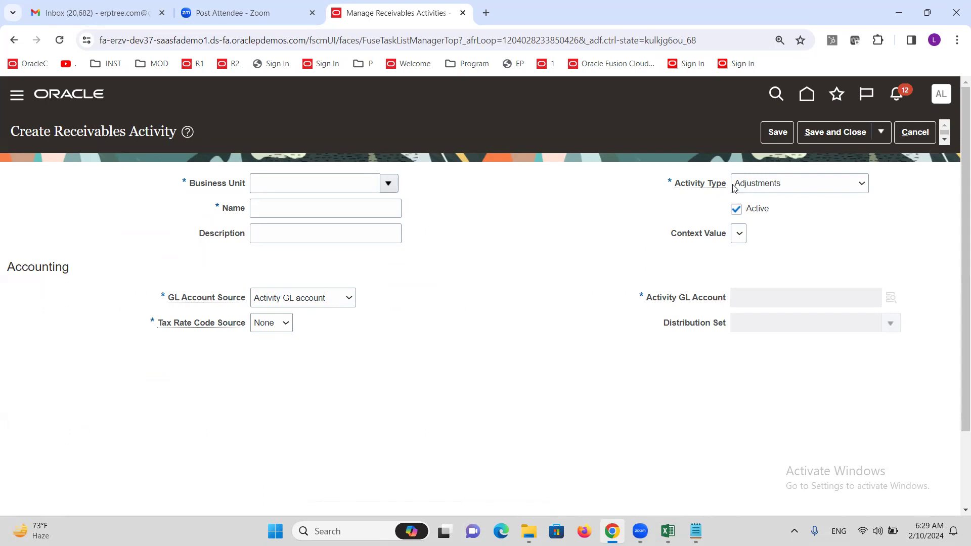
click(788, 184)
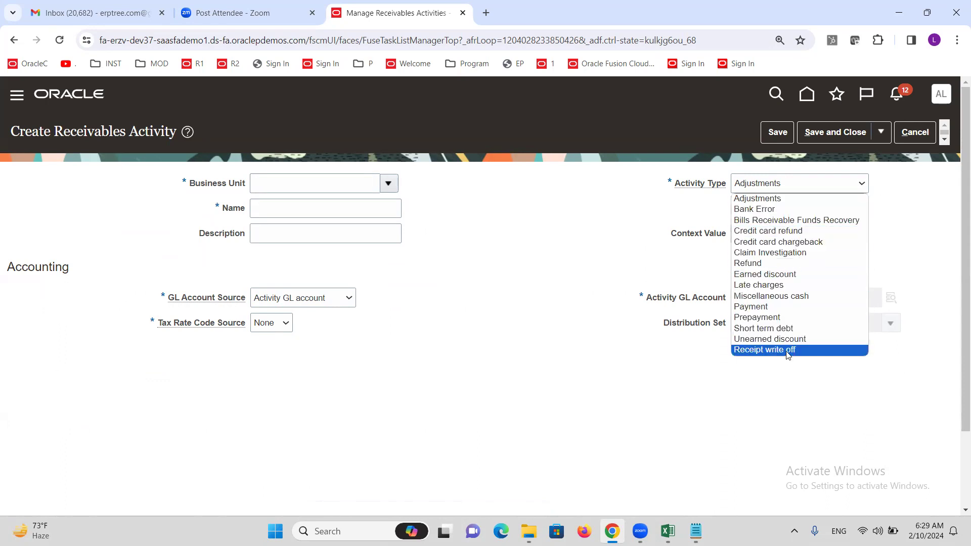
click(620, 172)
click(914, 134)
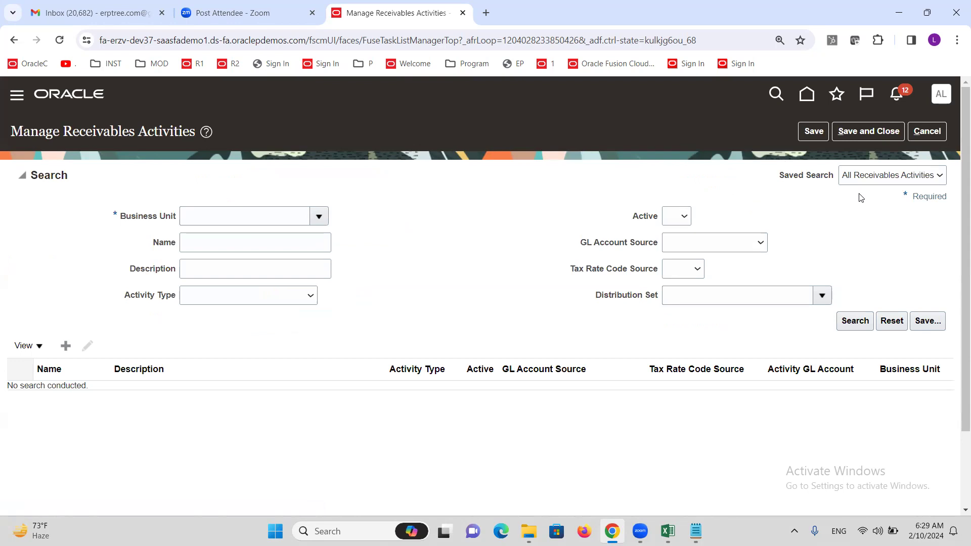
click(928, 133)
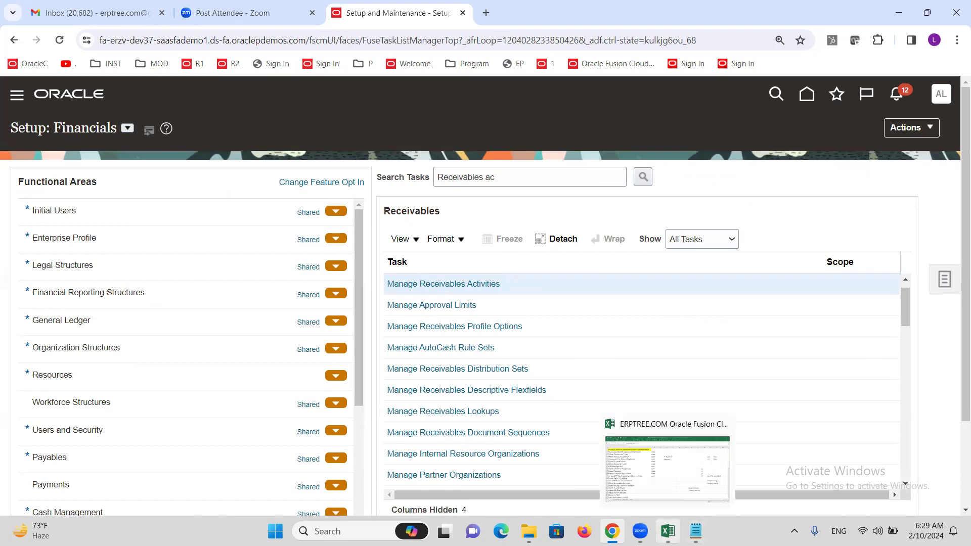
Switch to the Excel checklist and select the Create Receipt Classes & Methods item
click(667, 531)
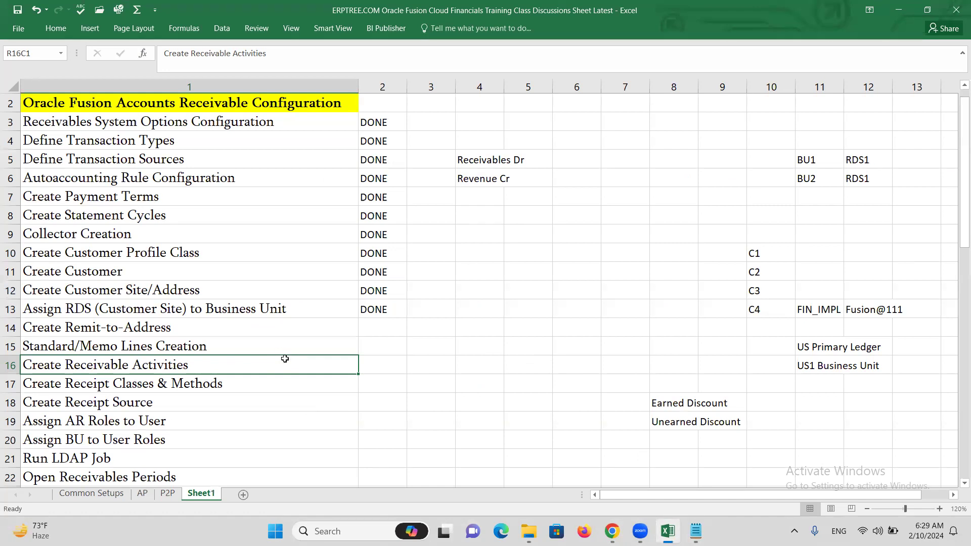
click(282, 382)
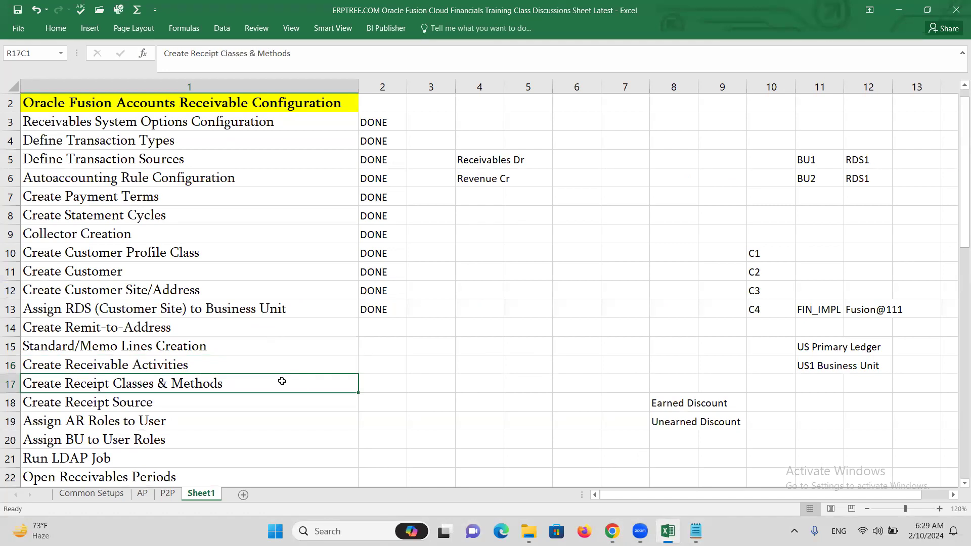
scroll(271, 389, down, 1)
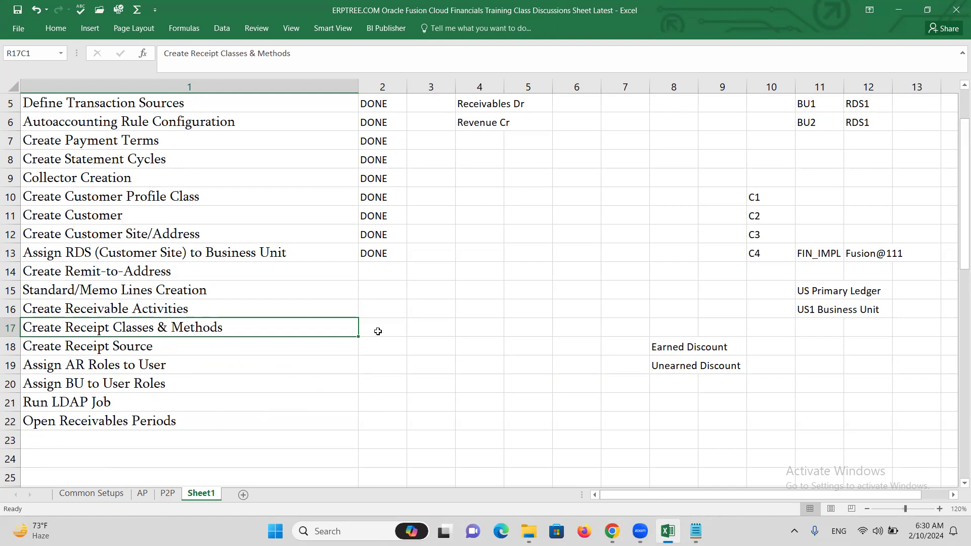
Review the wording of the Create Receipt Classes & Methods item in the checklist
double_click(237, 331)
drag(237, 331, 14, 318)
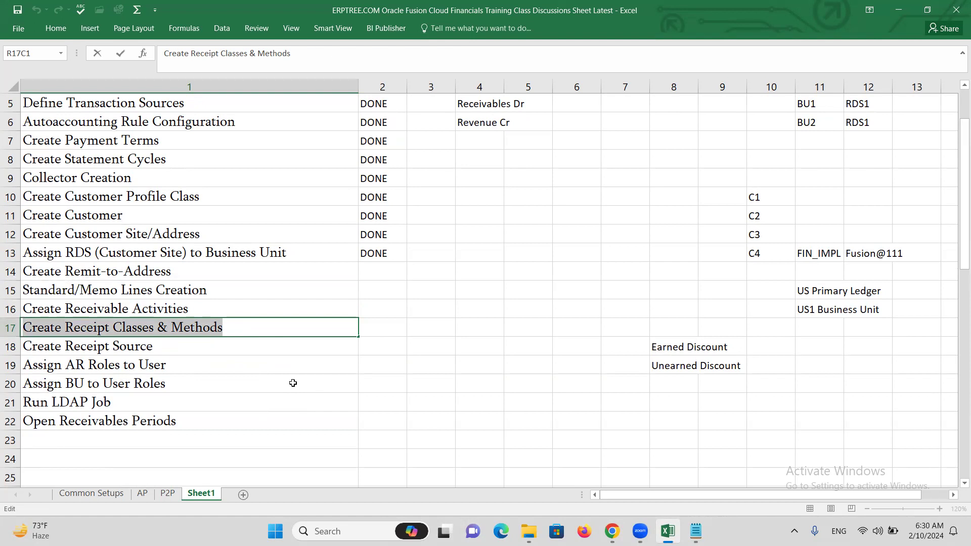
click(367, 328)
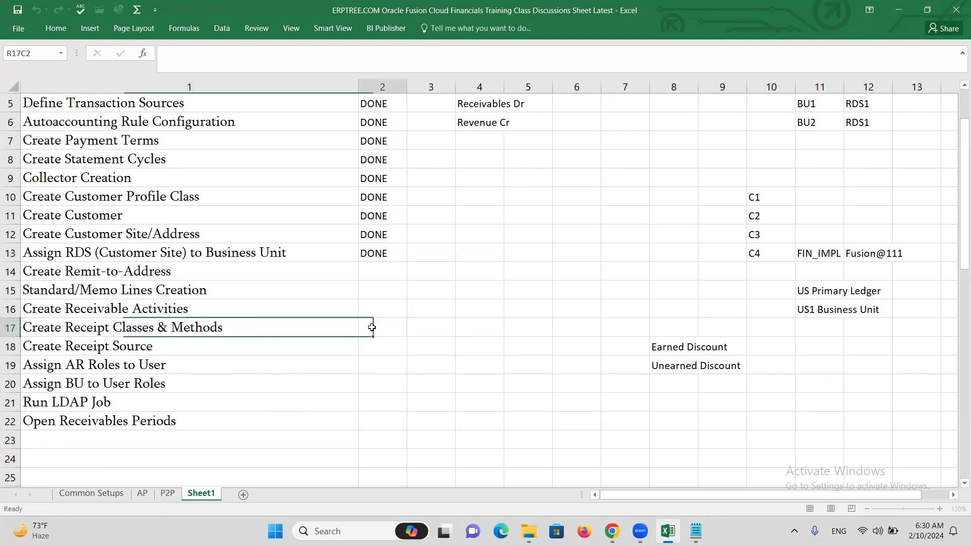
click(162, 327)
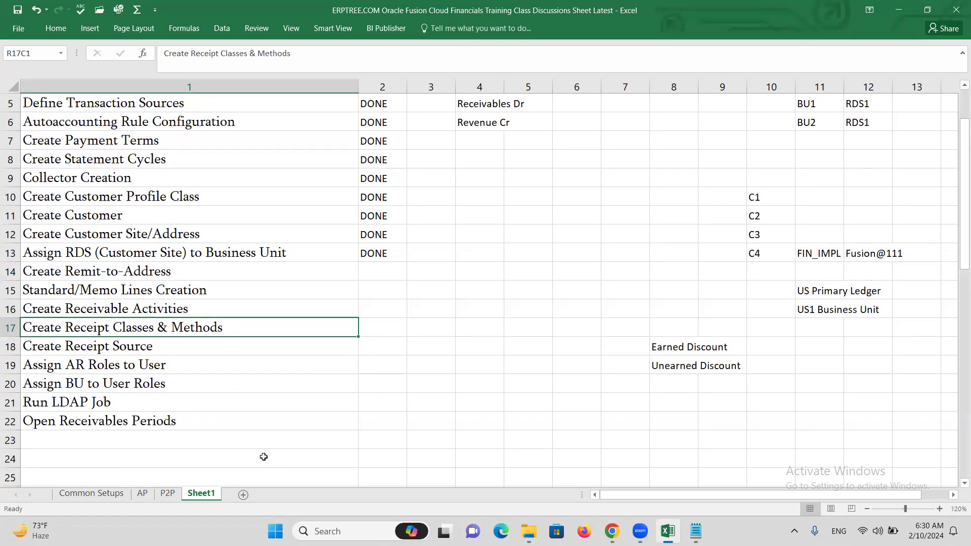
double_click(67, 329)
drag(66, 329, 152, 319)
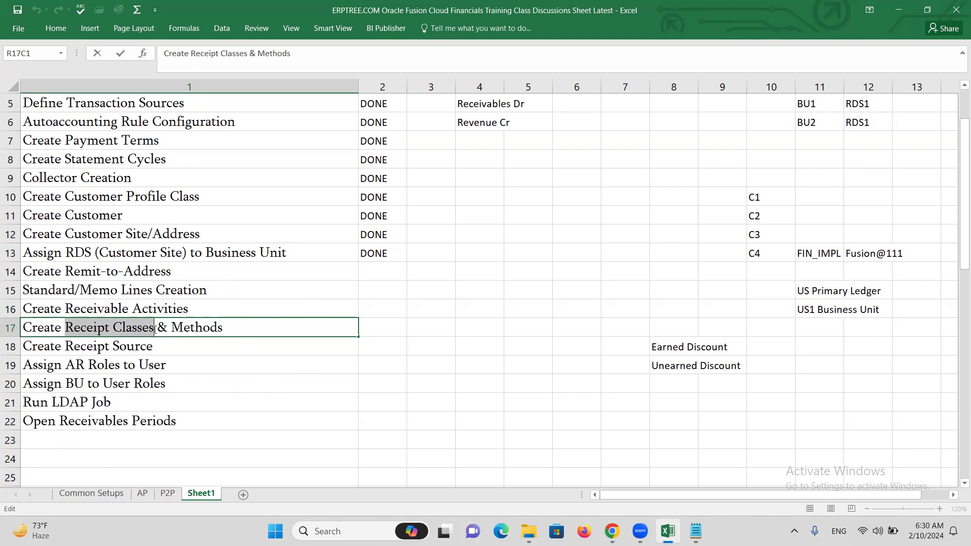
drag(153, 324, 67, 327)
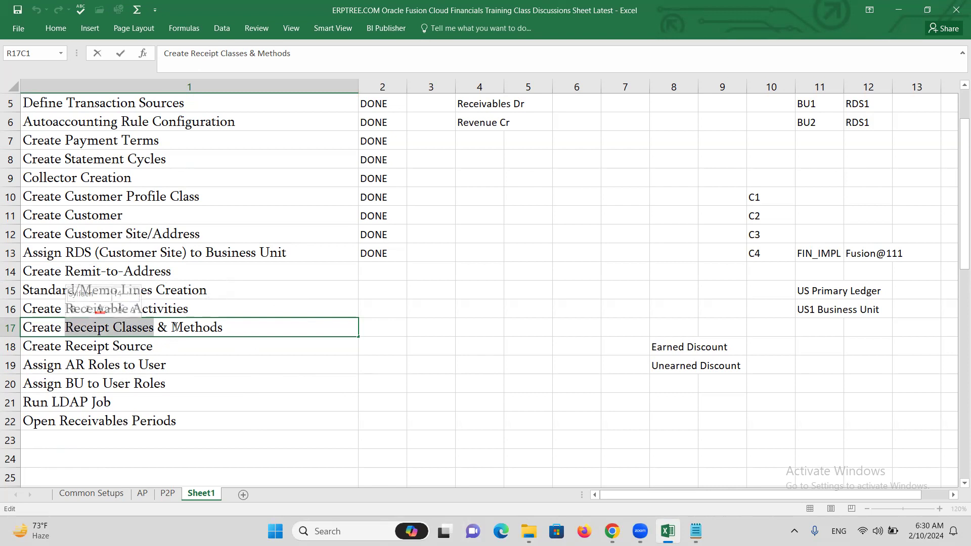
drag(172, 326, 225, 327)
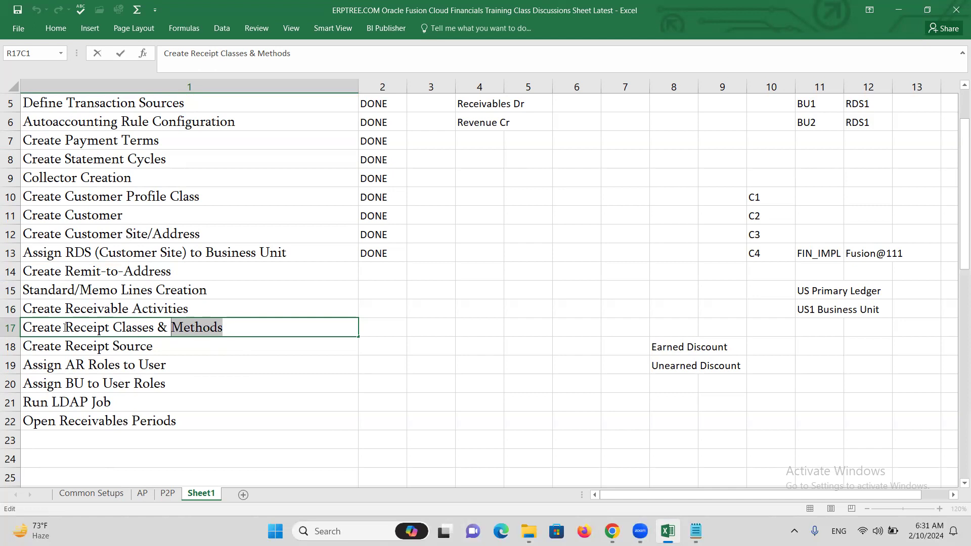
drag(65, 328, 244, 330)
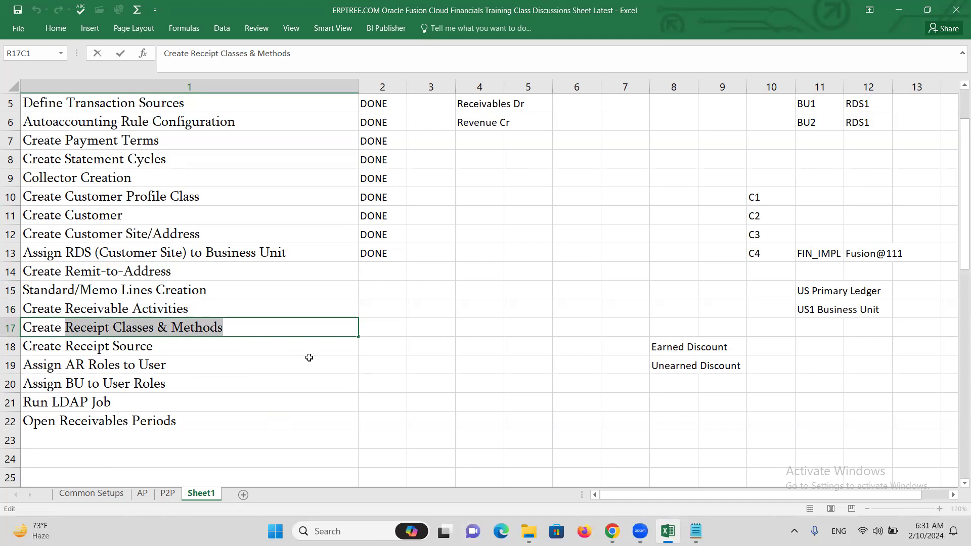
drag(233, 327, 172, 328)
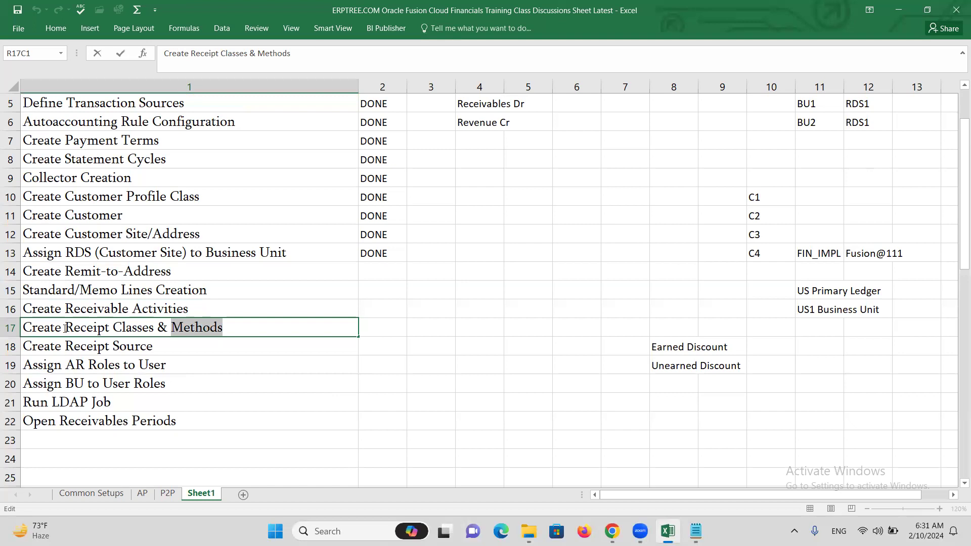
click(274, 357)
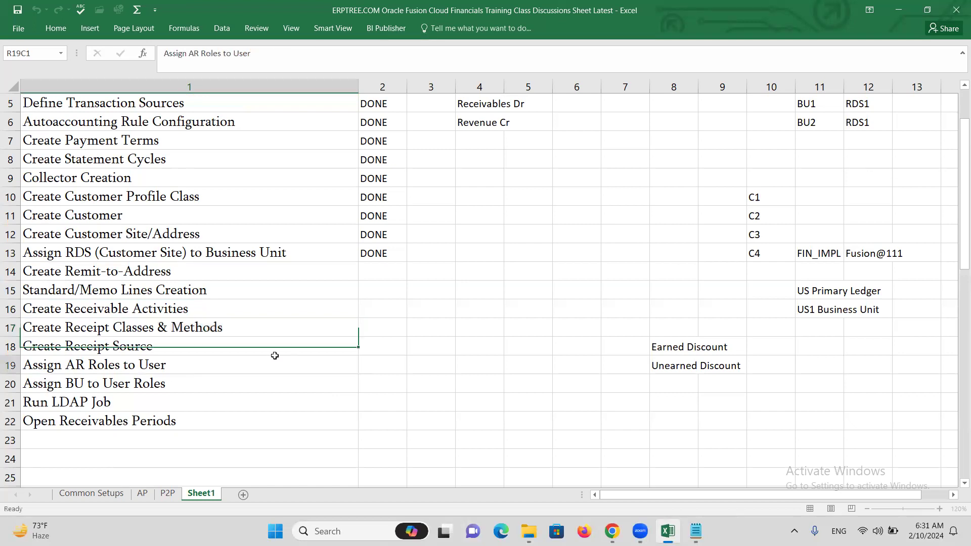
click(251, 324)
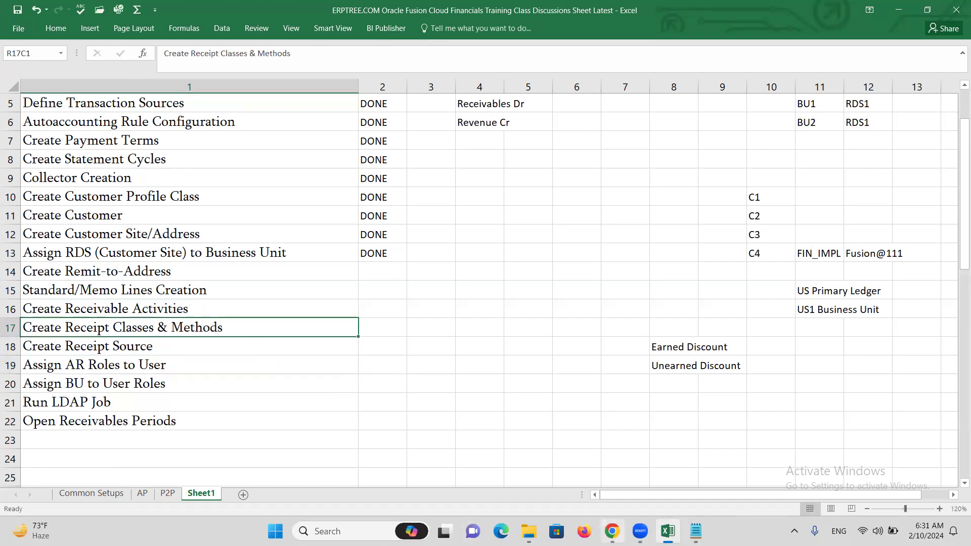
Switch to Oracle Setup and Maintenance in Chrome, search tasks for "Receipt class" and open Manage Receipt Classes and Methods
click(612, 531)
triple_click(513, 182)
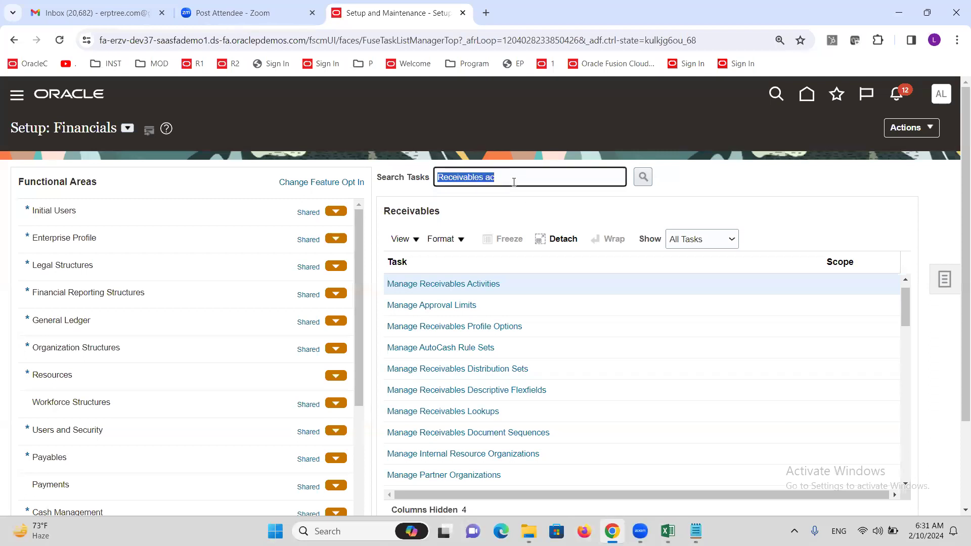
text(Re)
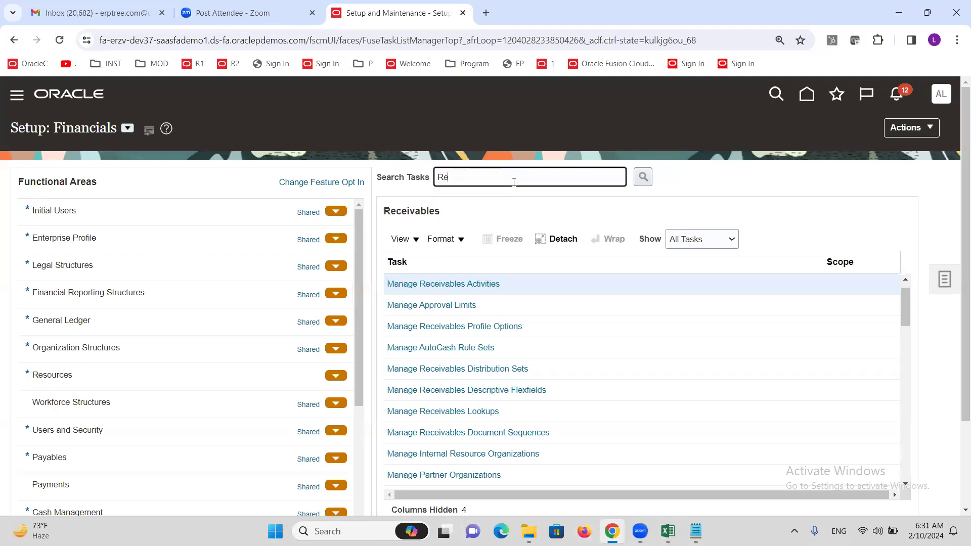
text(ceipt class)
key(Return)
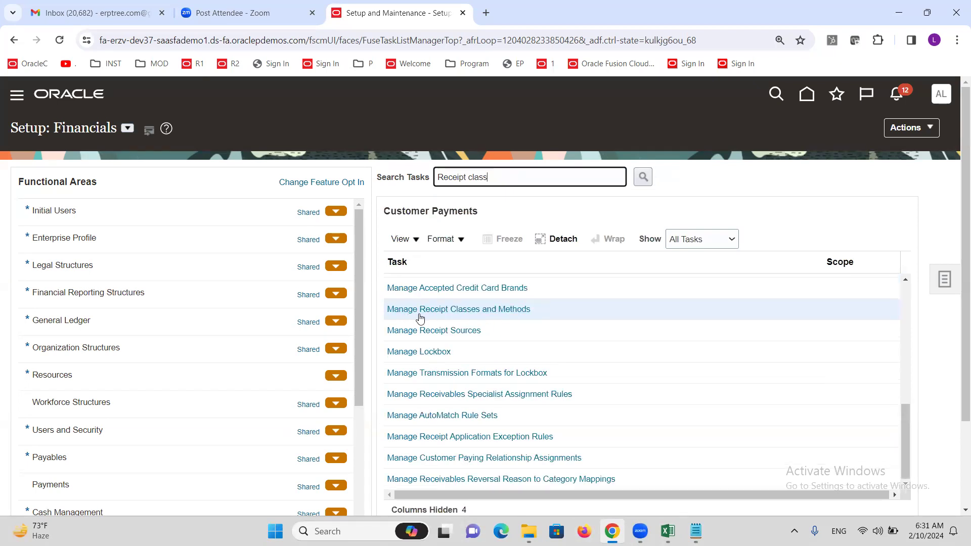
click(479, 311)
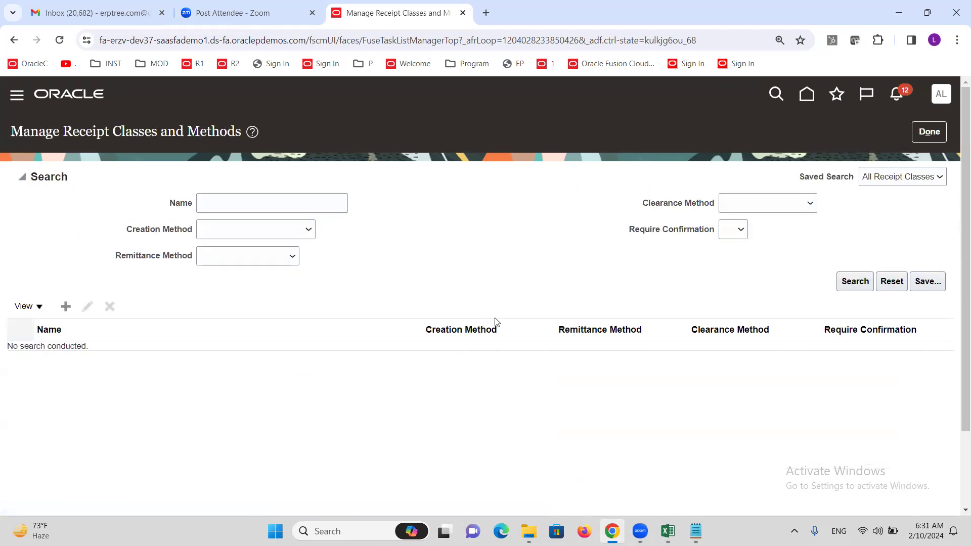
Start a new receipt class named ALTINC Manual and set its remittance method to Standard
click(69, 313)
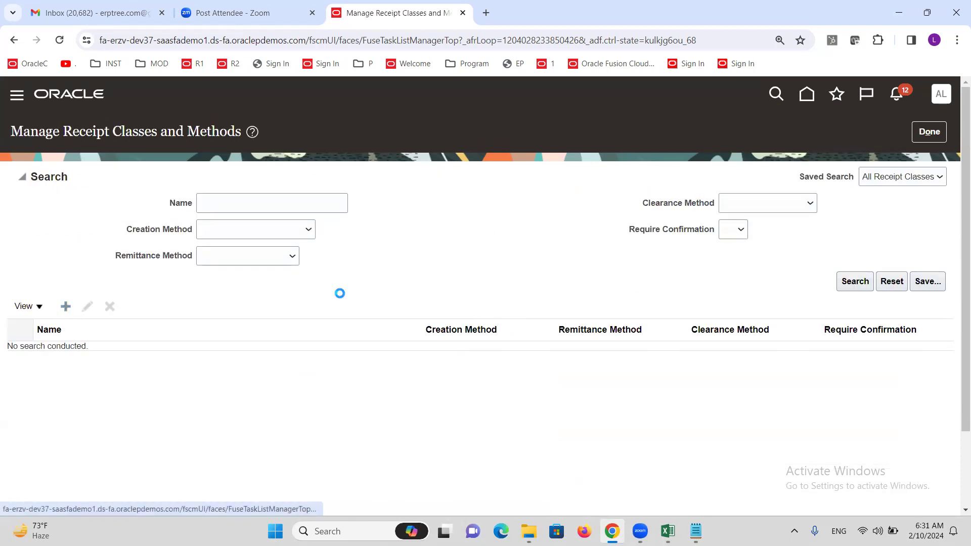
click(234, 178)
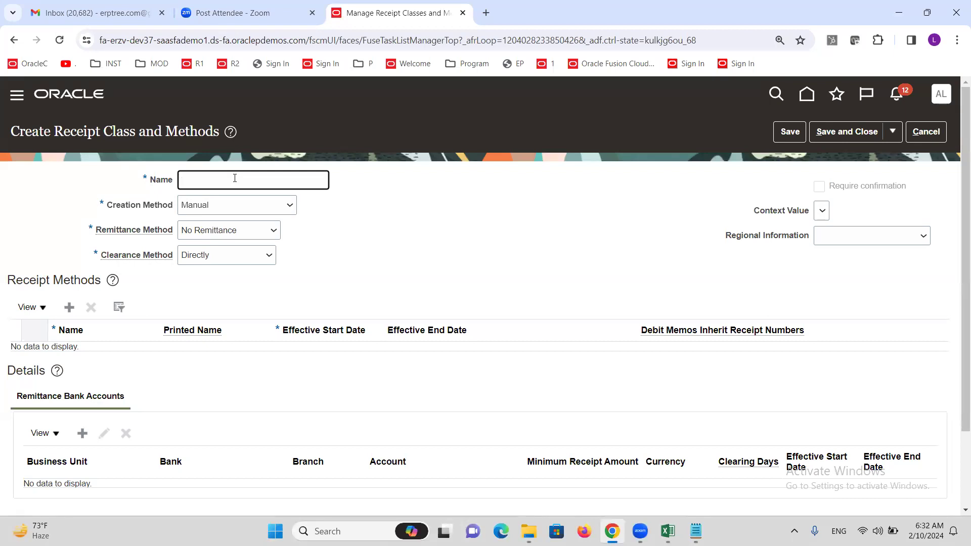
text(ALTINC Manual)
mouse_move(126, 232)
click(246, 230)
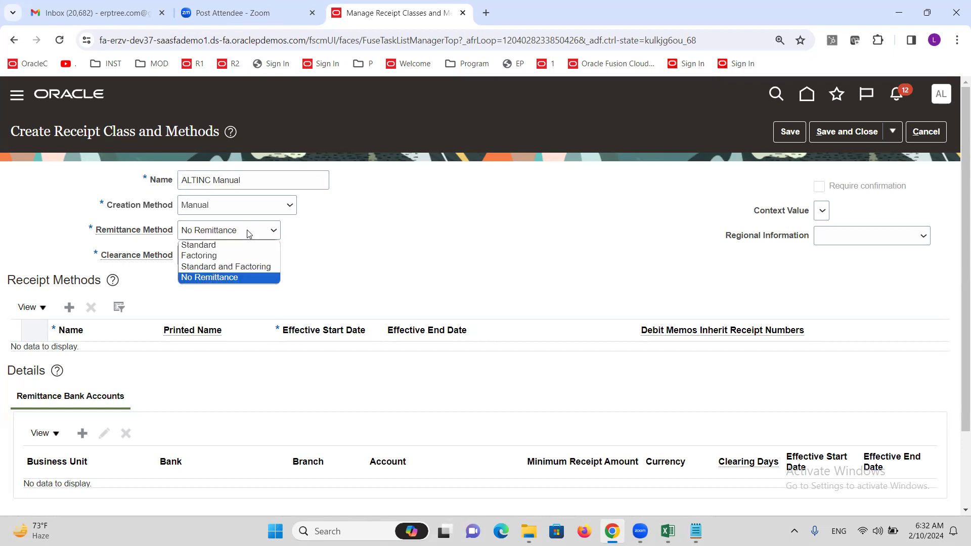
click(241, 247)
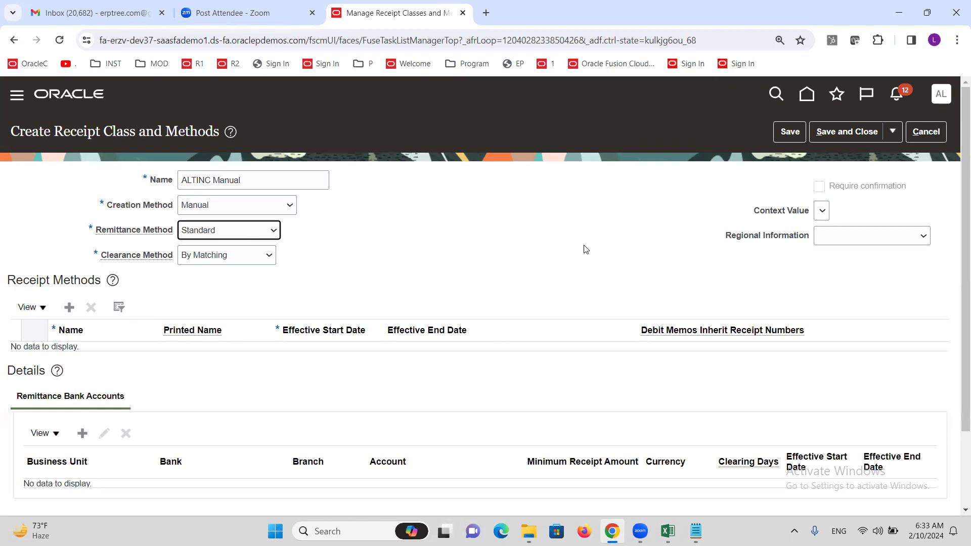
click(427, 261)
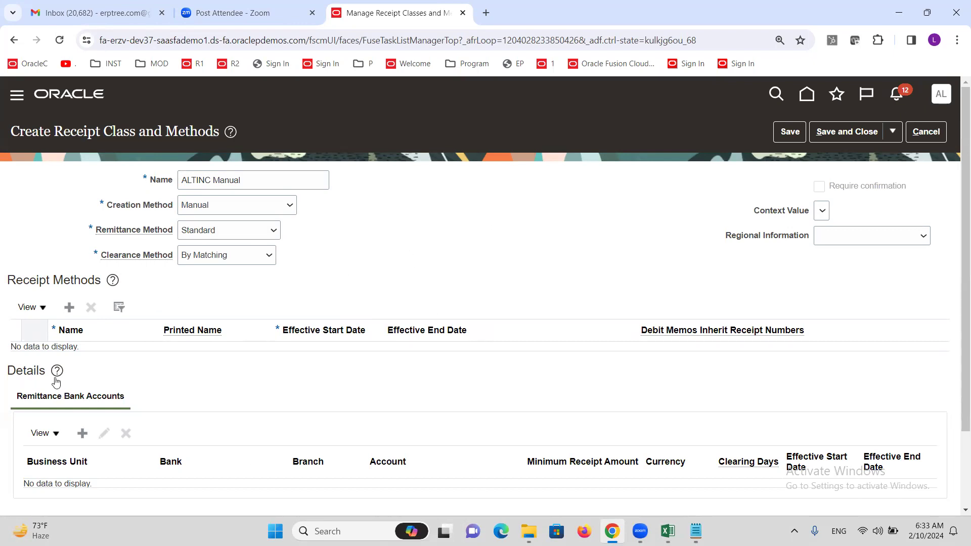
drag(105, 172, 375, 259)
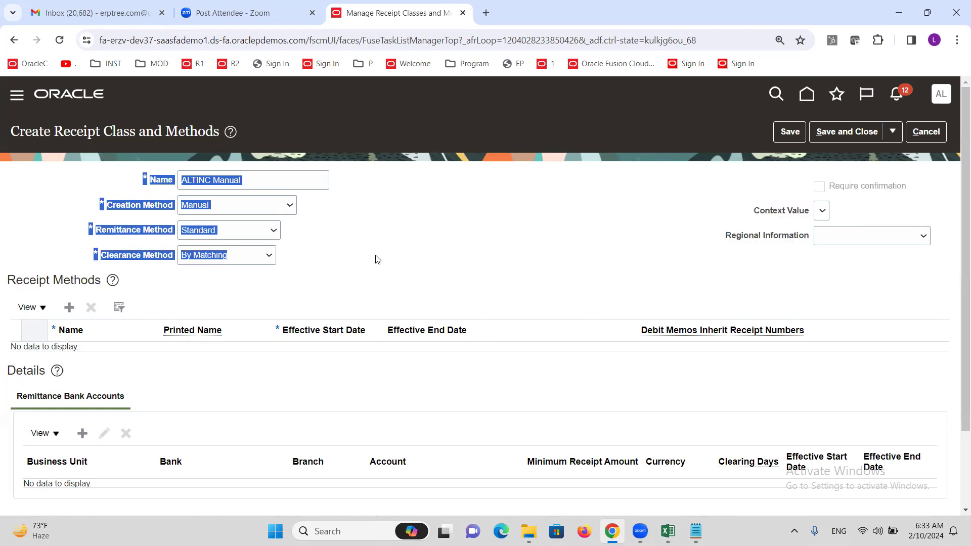
click(2, 297)
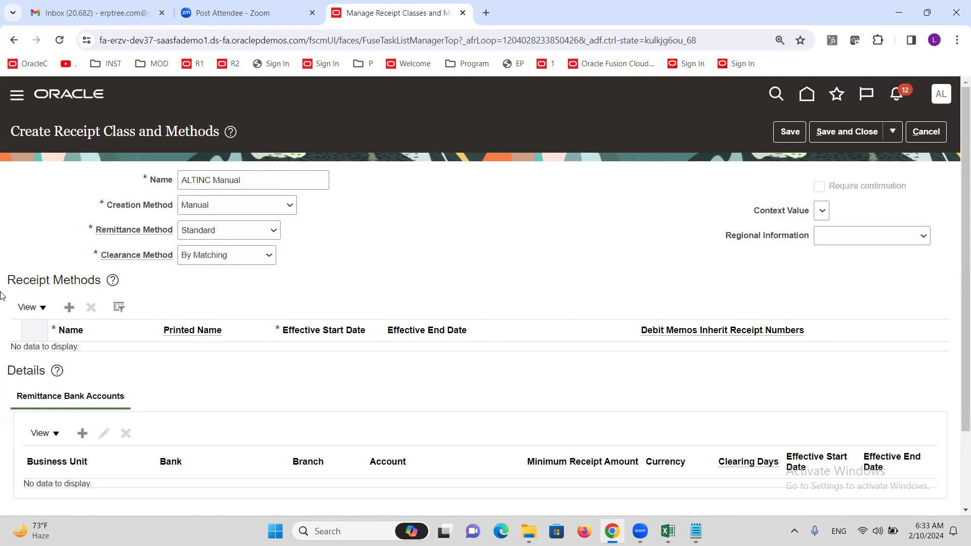
Add a receipt method to the class with ALTINC Check as both its name and printed name
click(70, 308)
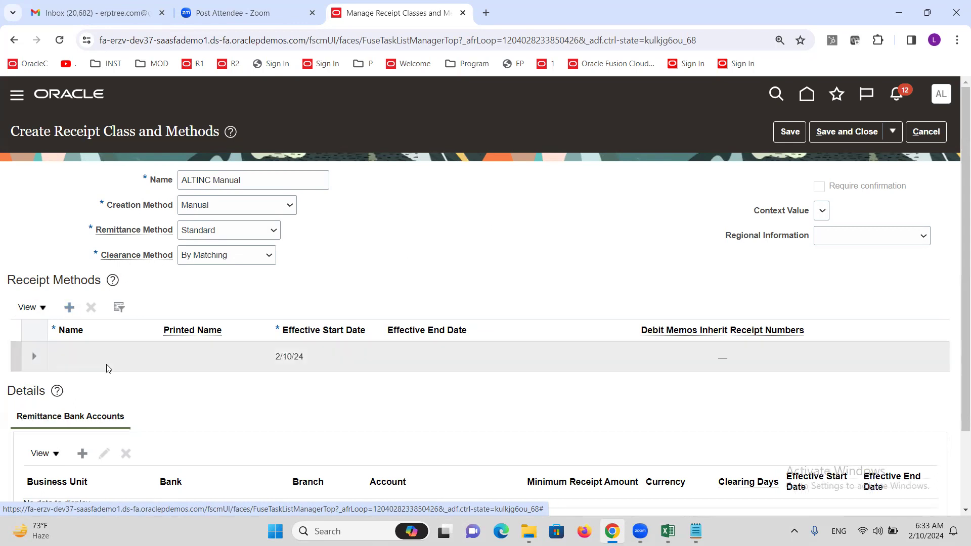
click(92, 352)
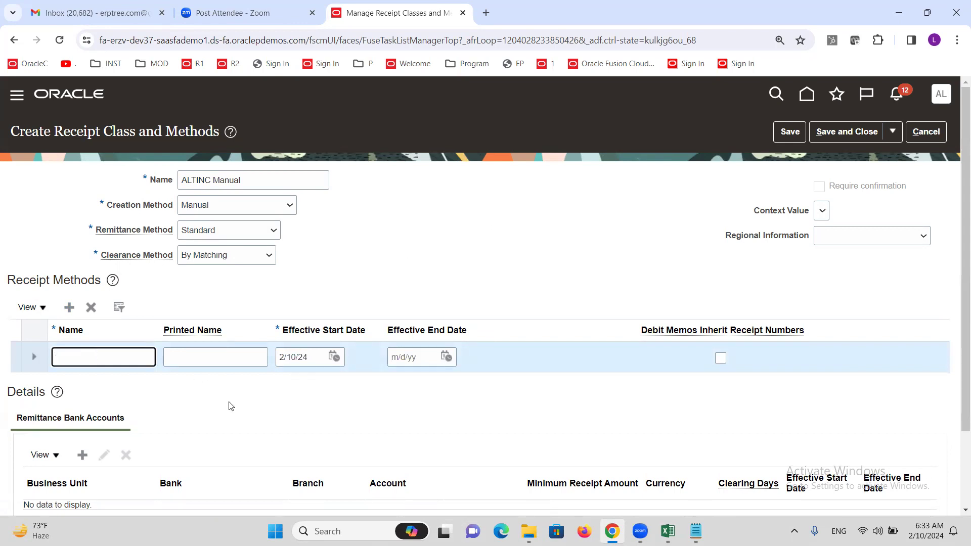
text(ALTINC Check)
key(Tab)
text(ALTINC Check)
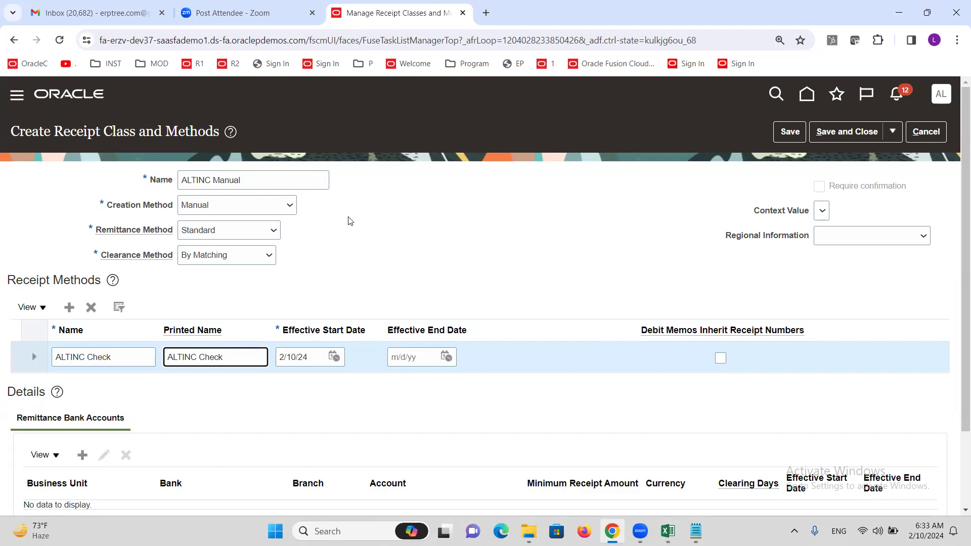
Add a remittance bank account for ALTINC US Business Unit using ALTINC Bank and ALTINC Corporate Account
scroll(347, 218, down, 2)
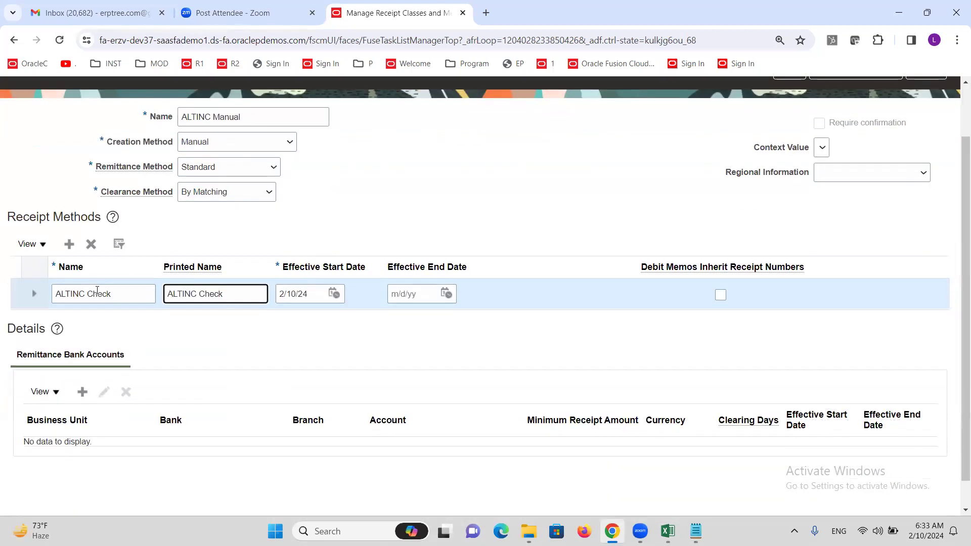
click(82, 393)
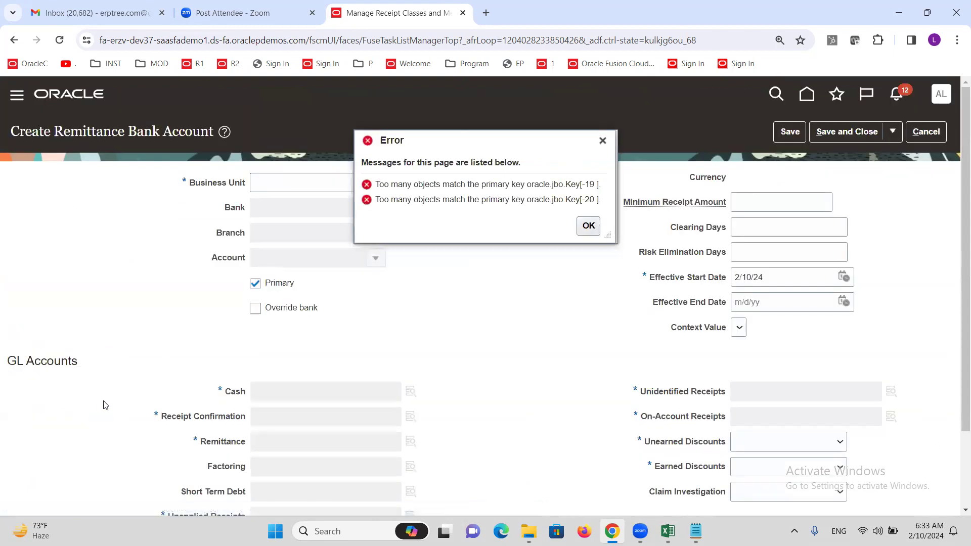
click(602, 141)
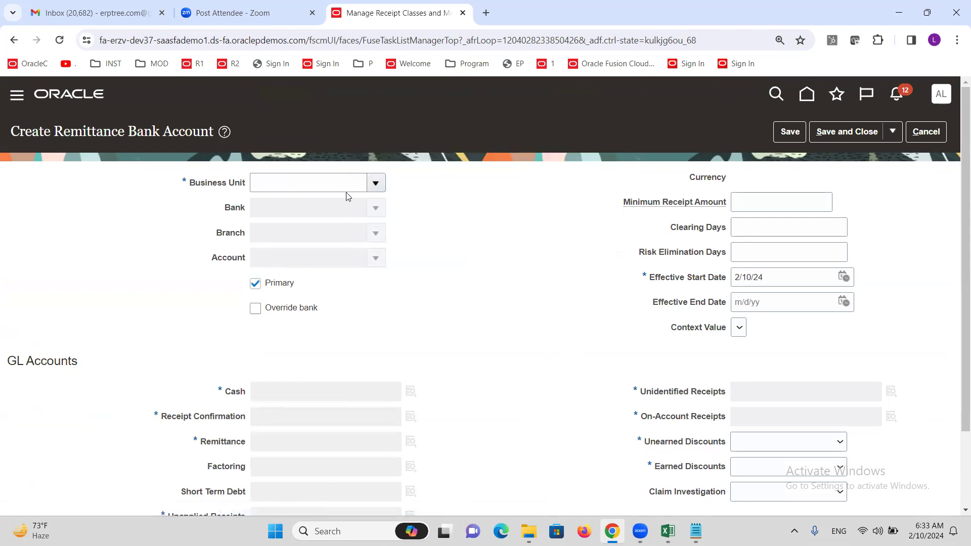
click(375, 187)
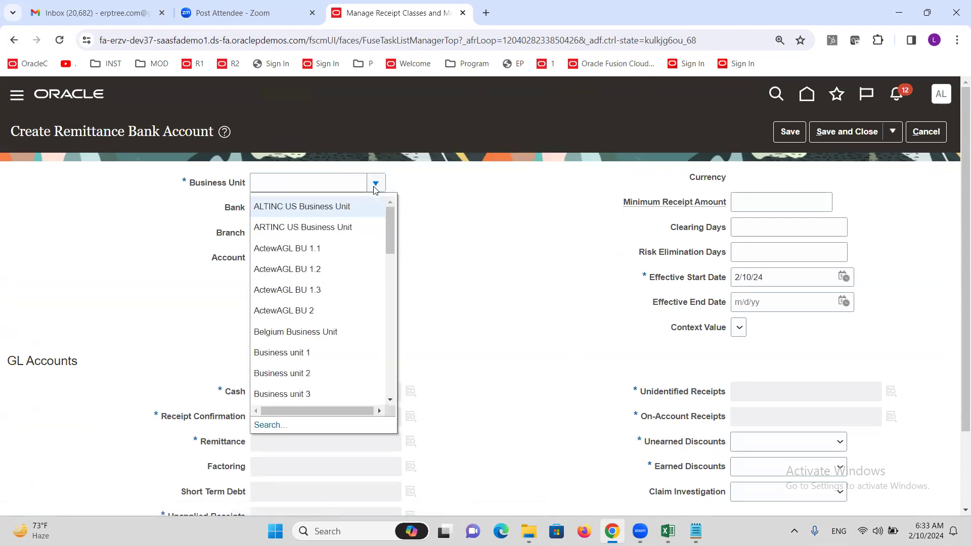
click(308, 206)
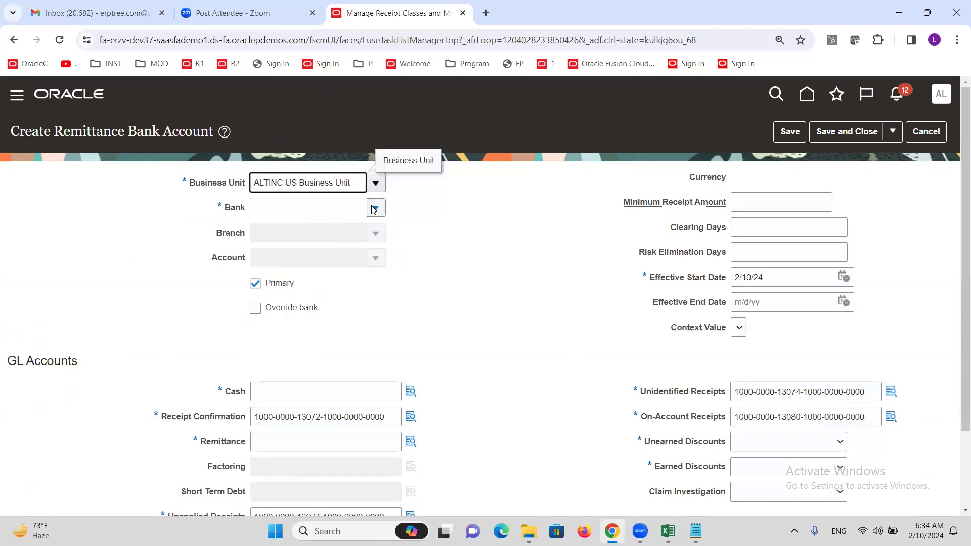
click(374, 210)
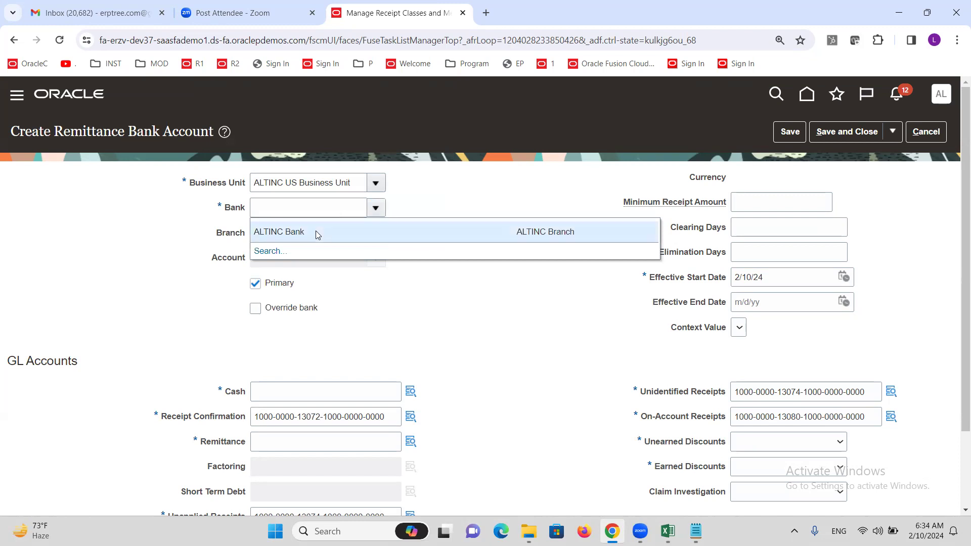
click(315, 232)
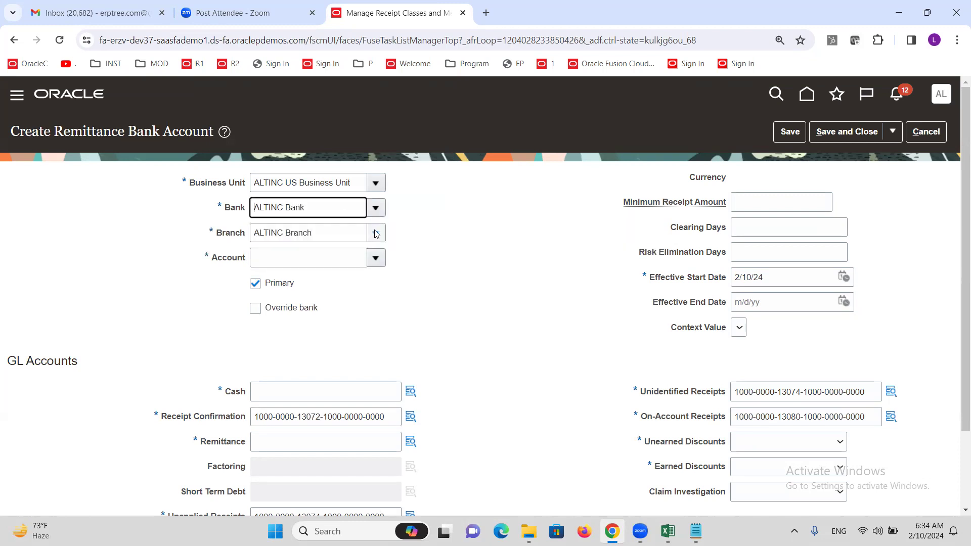
click(374, 259)
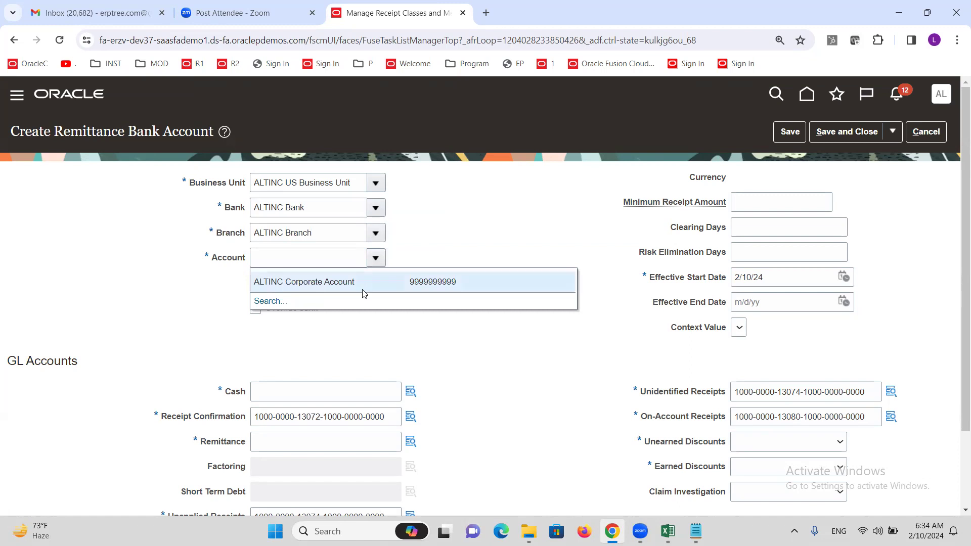
click(362, 285)
scroll(482, 244, down, 2)
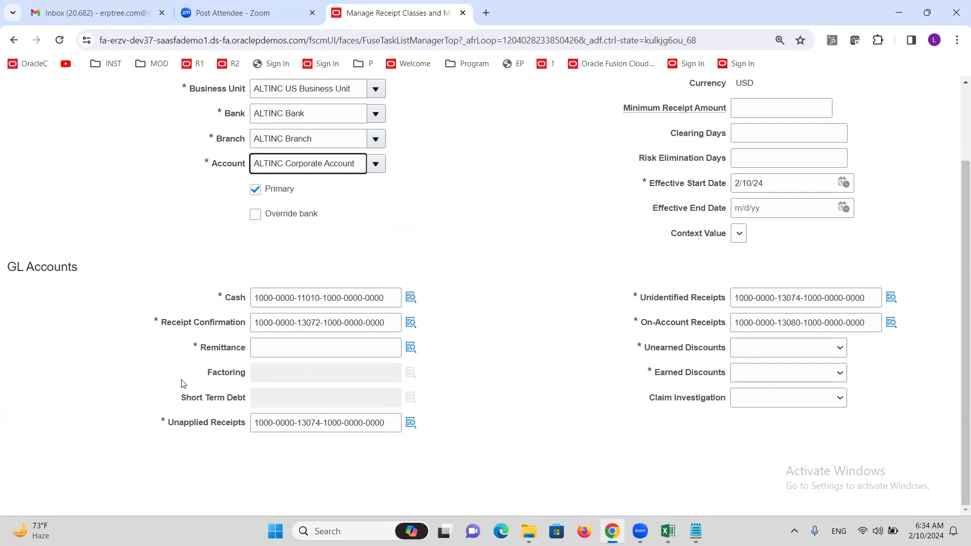
triple_click(385, 326)
key(ctrl+c)
click(287, 348)
key(ctrl+v)
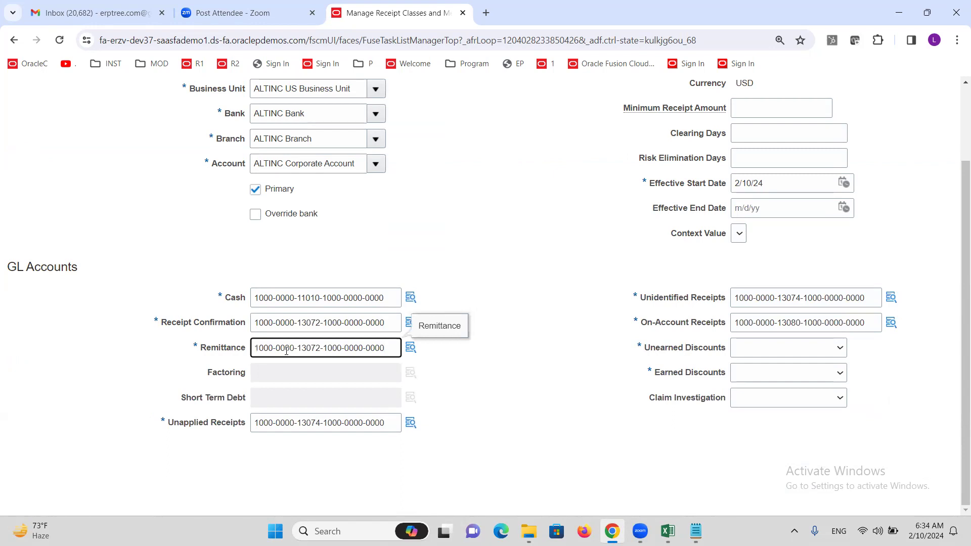
click(560, 412)
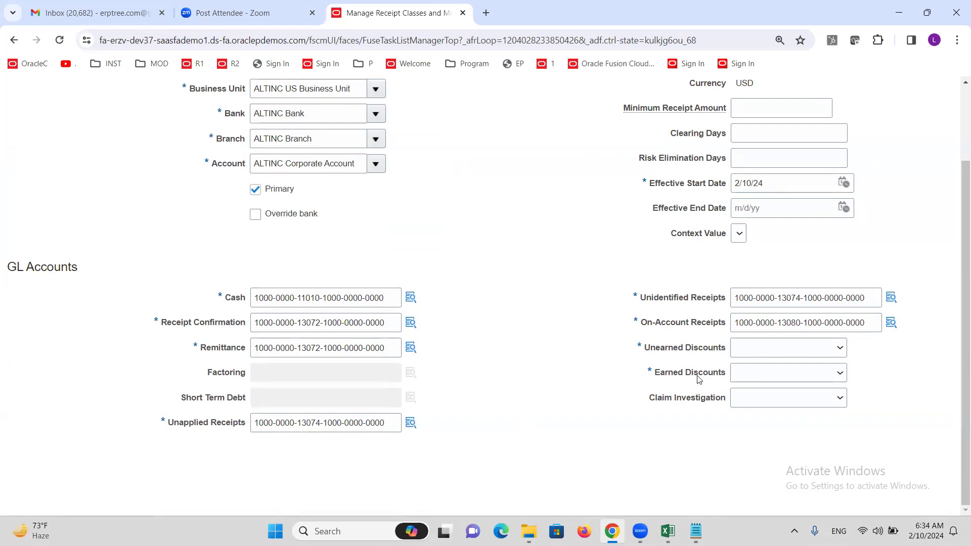
Set Unearned Discounts to ALTINC Unearned Discount and Earned Discounts to ALTINC Earned Discount, and save and close the remittance bank account
click(840, 349)
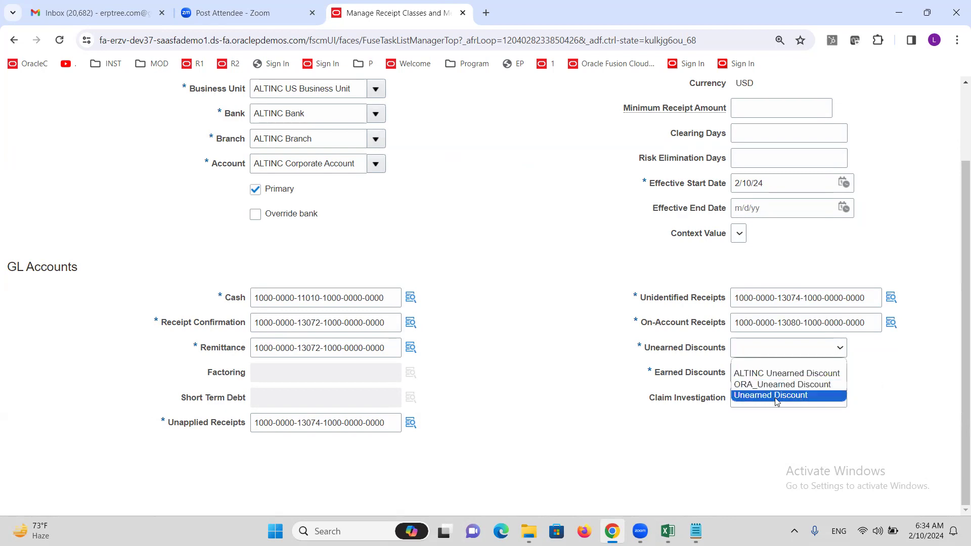
click(779, 373)
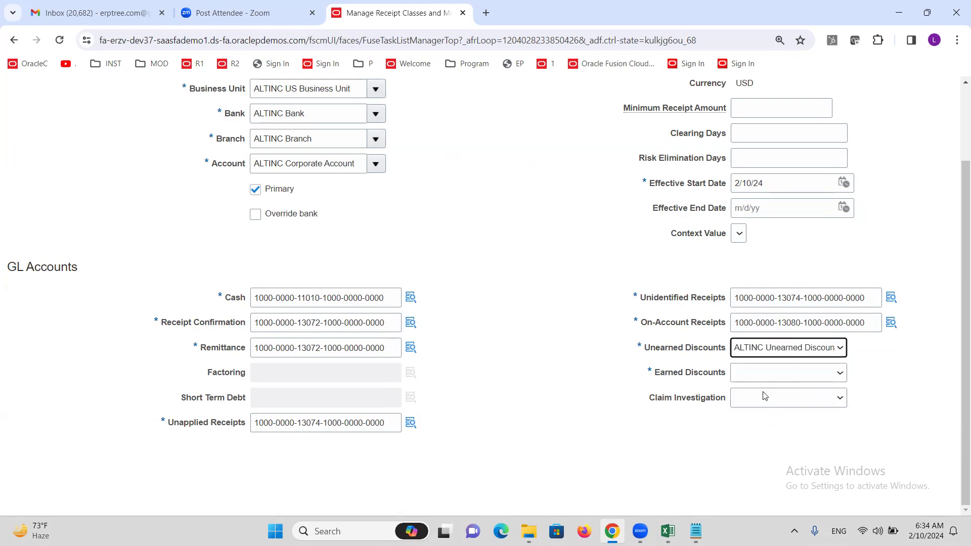
click(750, 375)
click(759, 400)
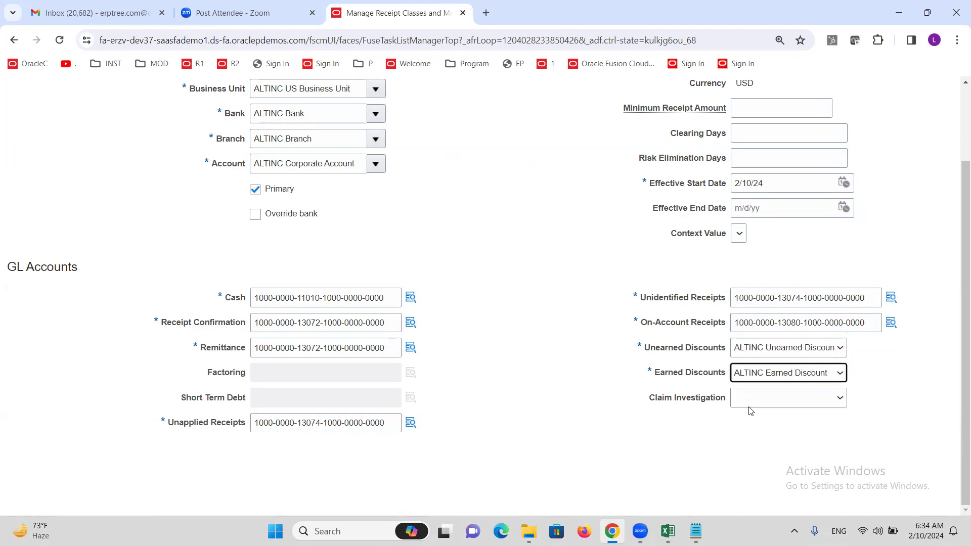
scroll(520, 381, up, 2)
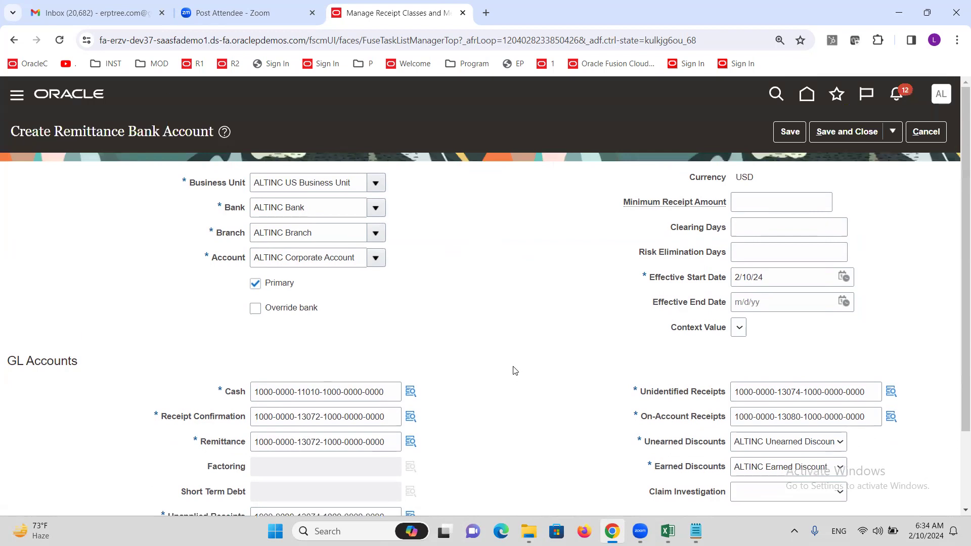
click(852, 133)
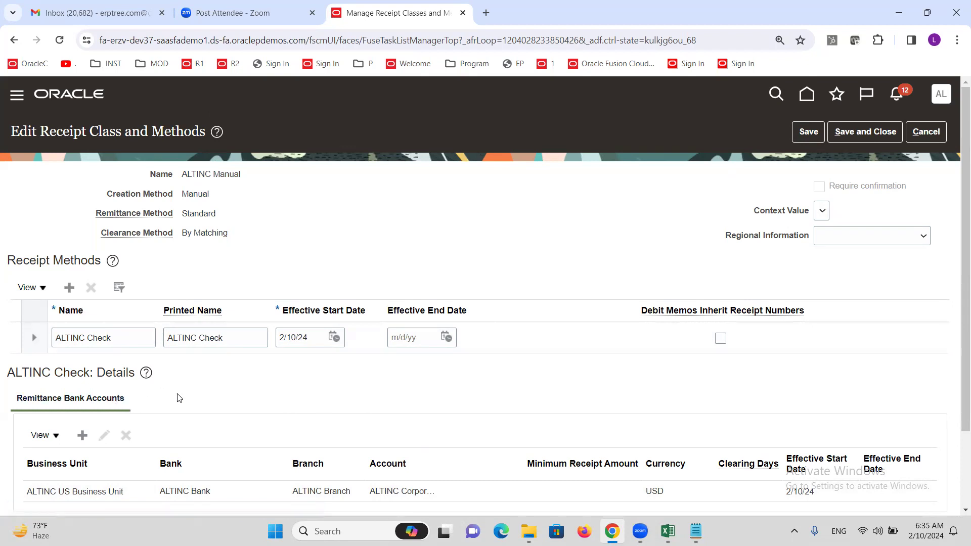
click(128, 336)
scroll(181, 381, down, 2)
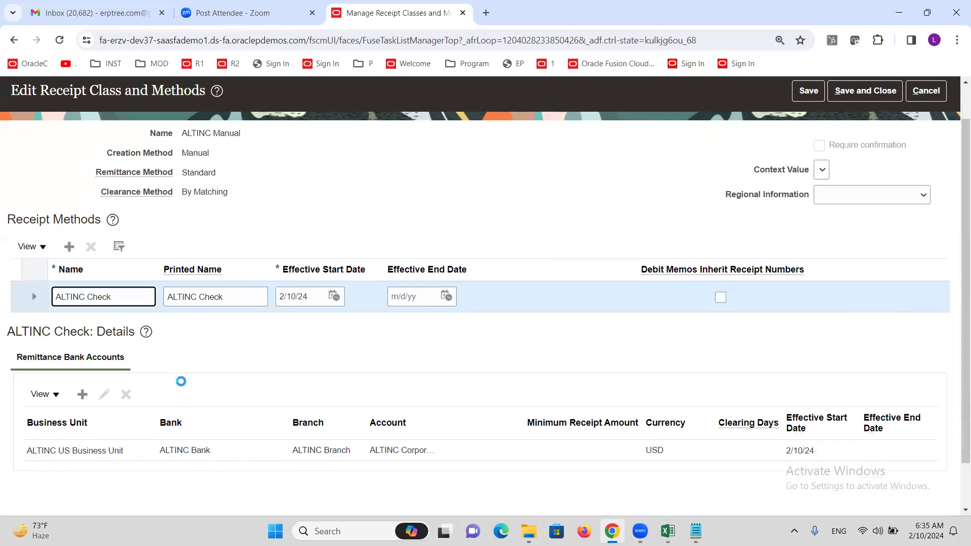
click(82, 342)
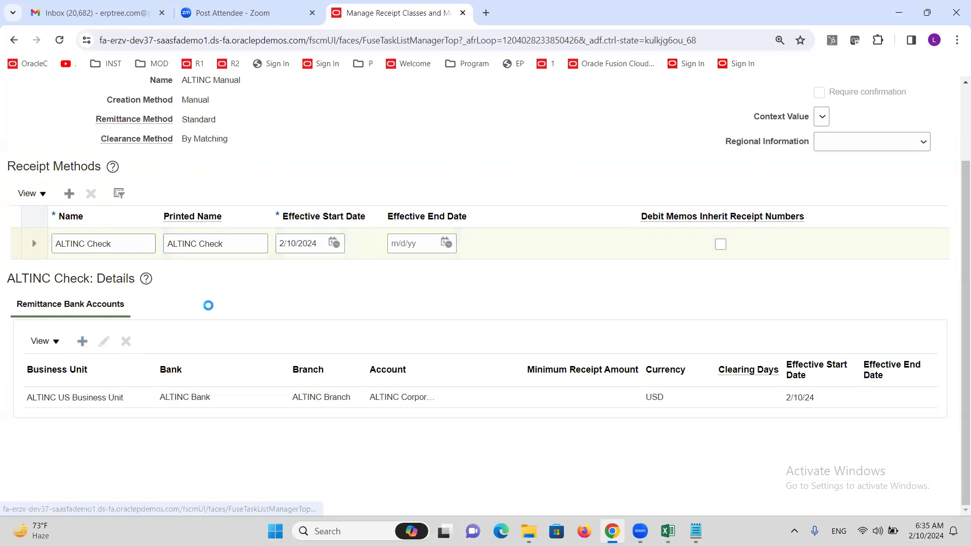
click(603, 140)
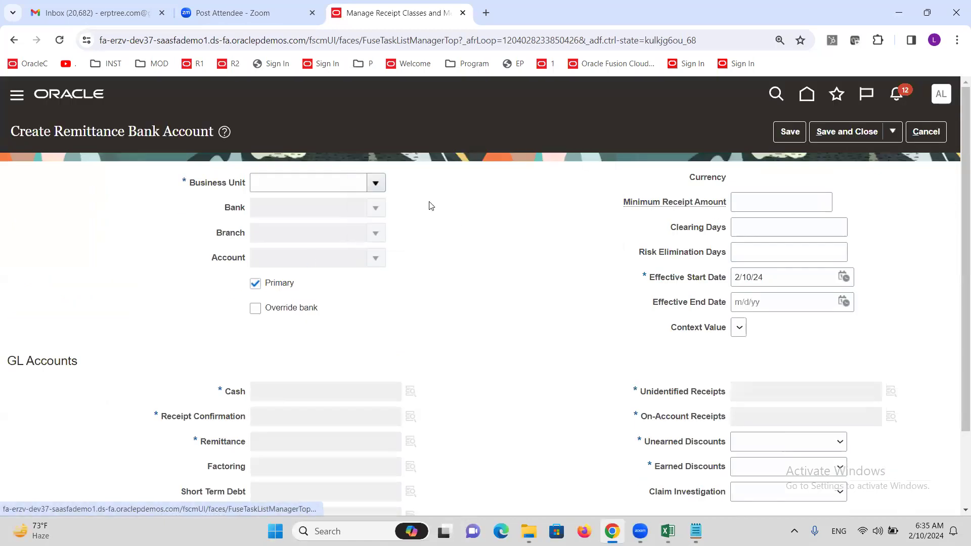
click(375, 183)
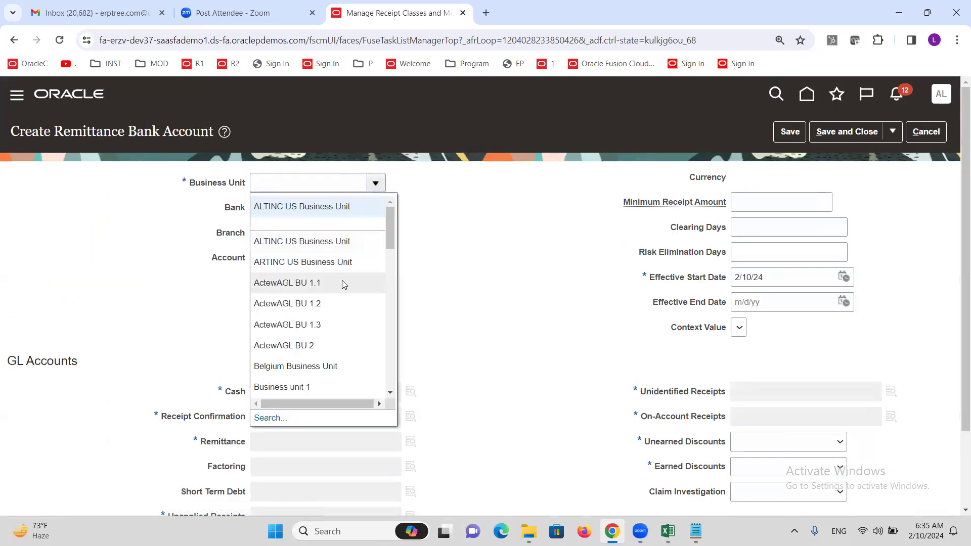
click(508, 230)
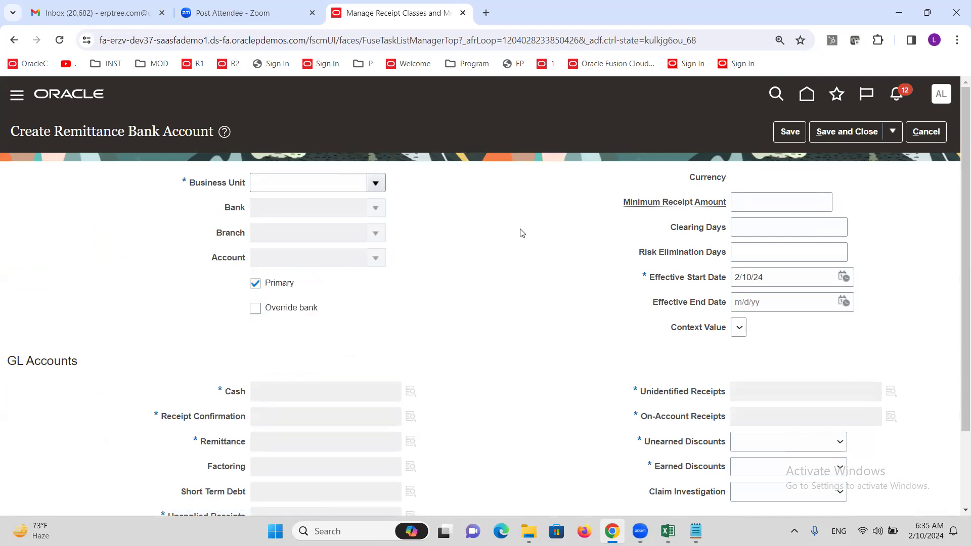
click(942, 131)
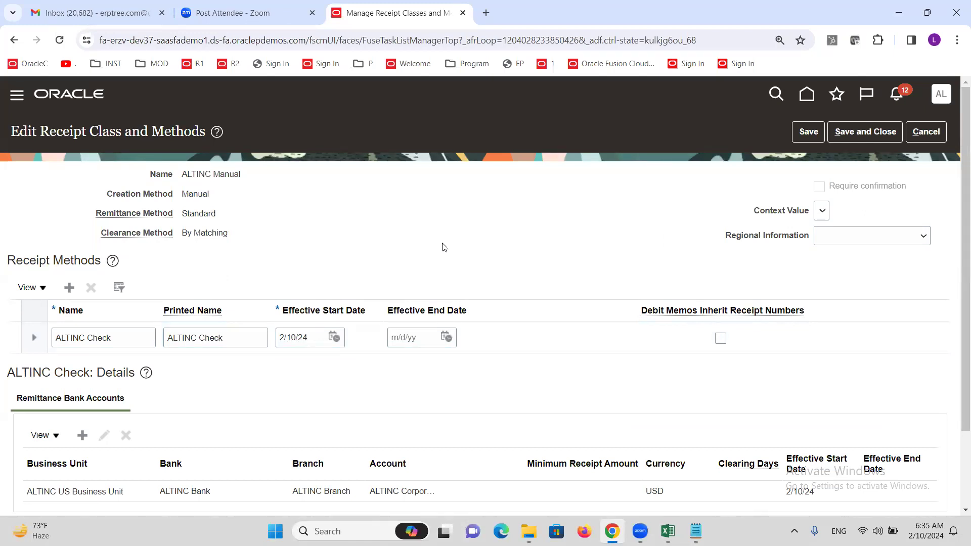
Open the ALTINC US Business Unit remittance bank account, review its details and GL accounts, and close it without changes
scroll(445, 249, down, 2)
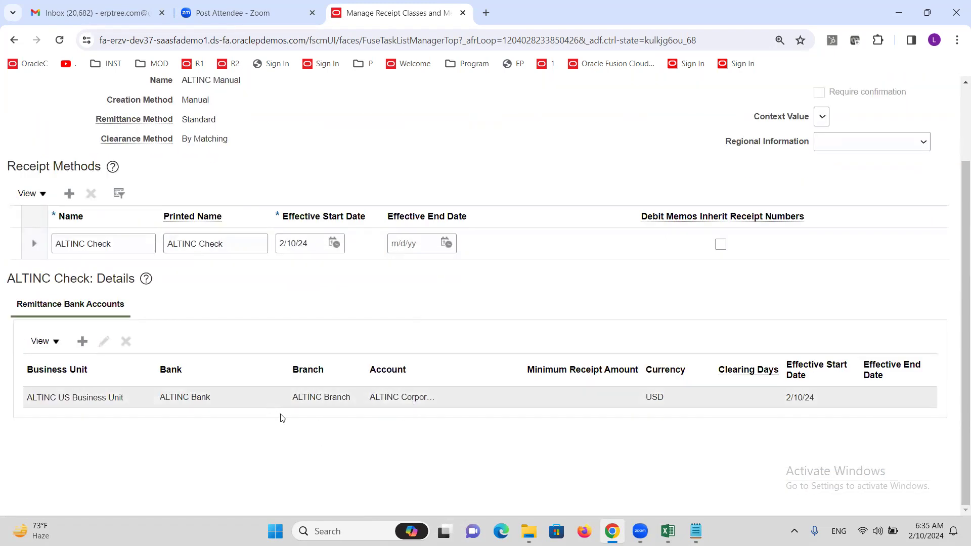
click(250, 399)
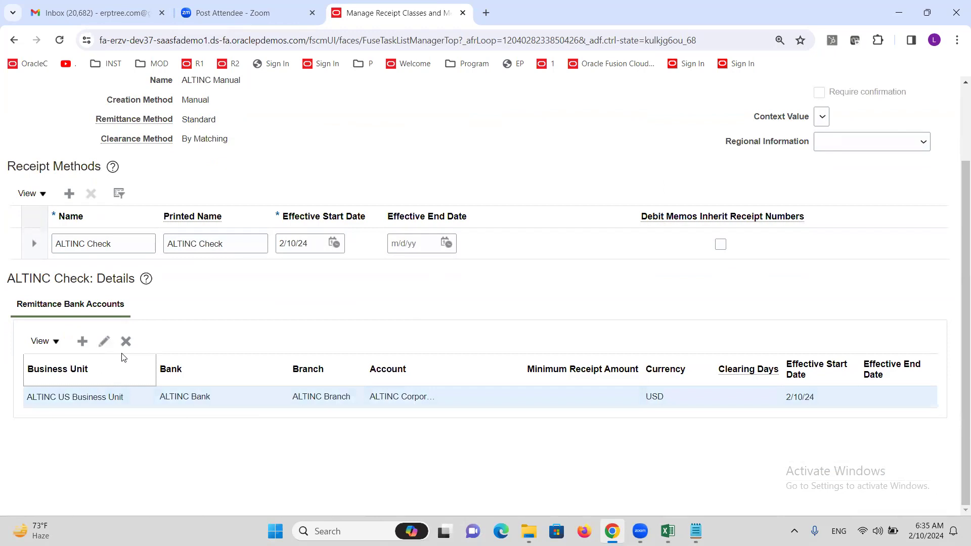
click(106, 343)
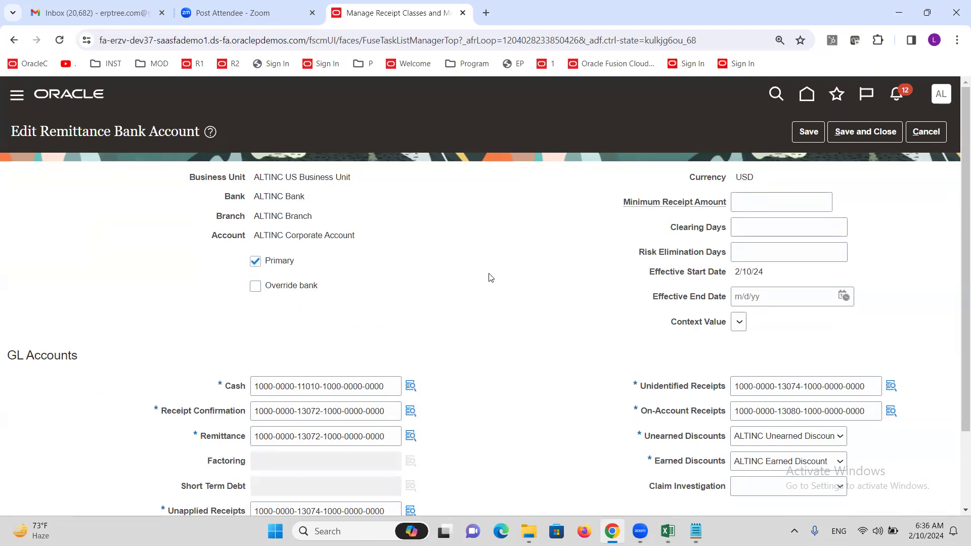
scroll(488, 277, down, 2)
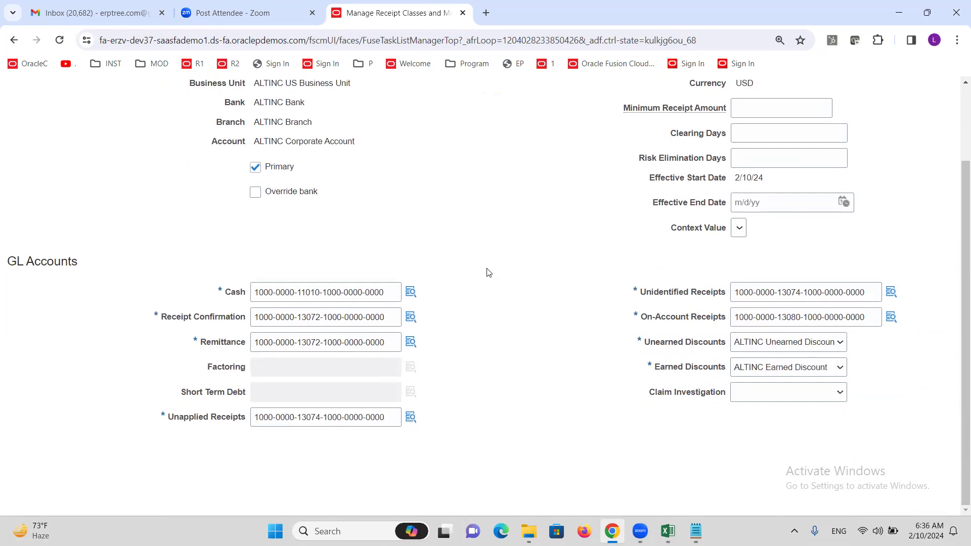
scroll(562, 373, up, 2)
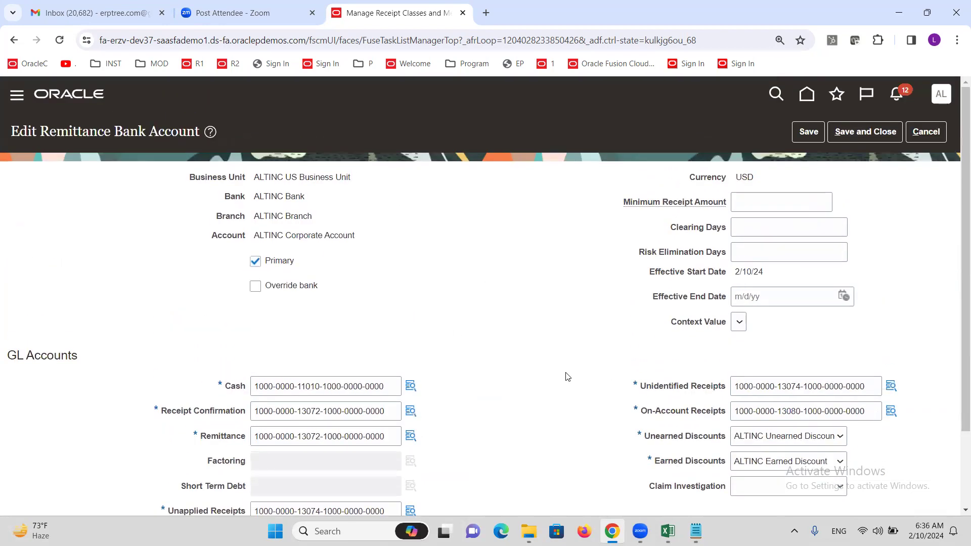
click(926, 132)
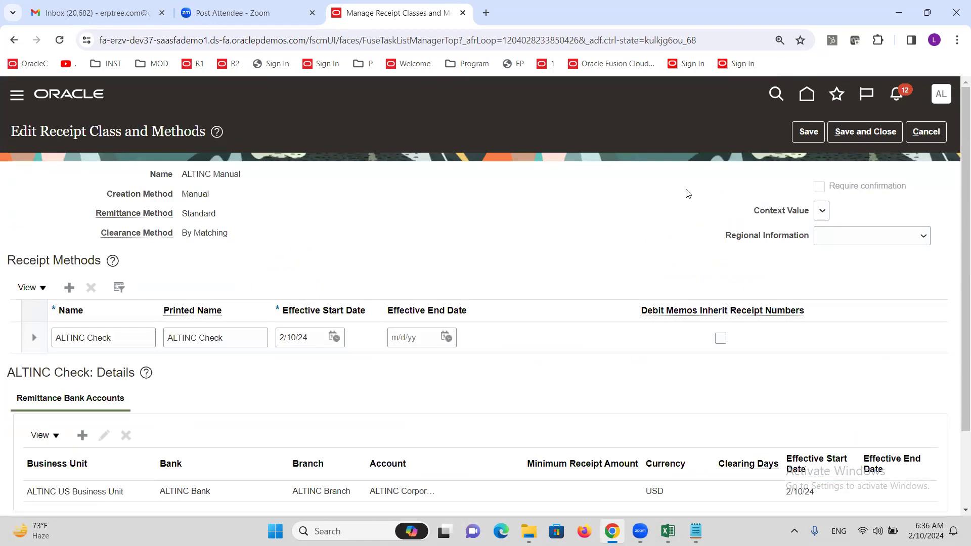
Save and close the ALTINC Manual receipt class and finish the Manage Receipt Classes and Methods task
click(863, 134)
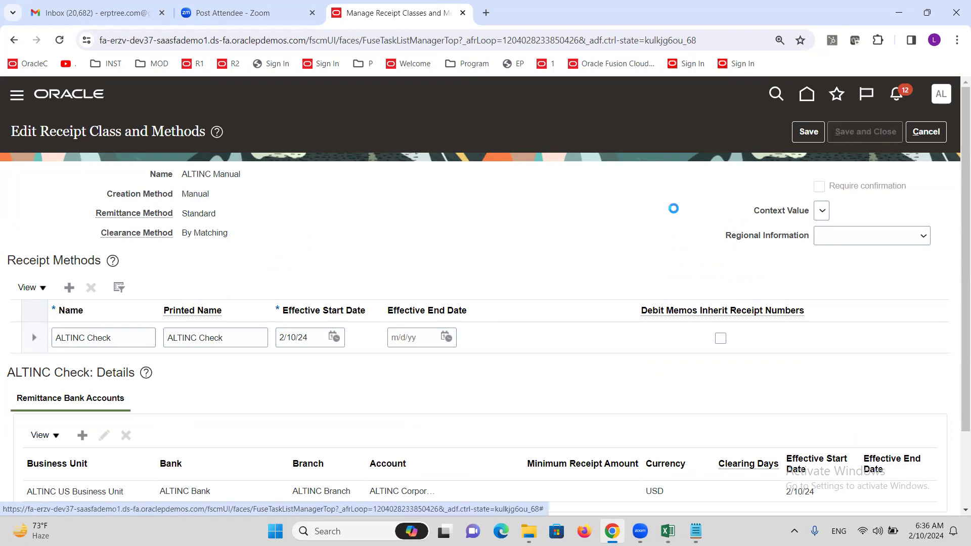
click(929, 132)
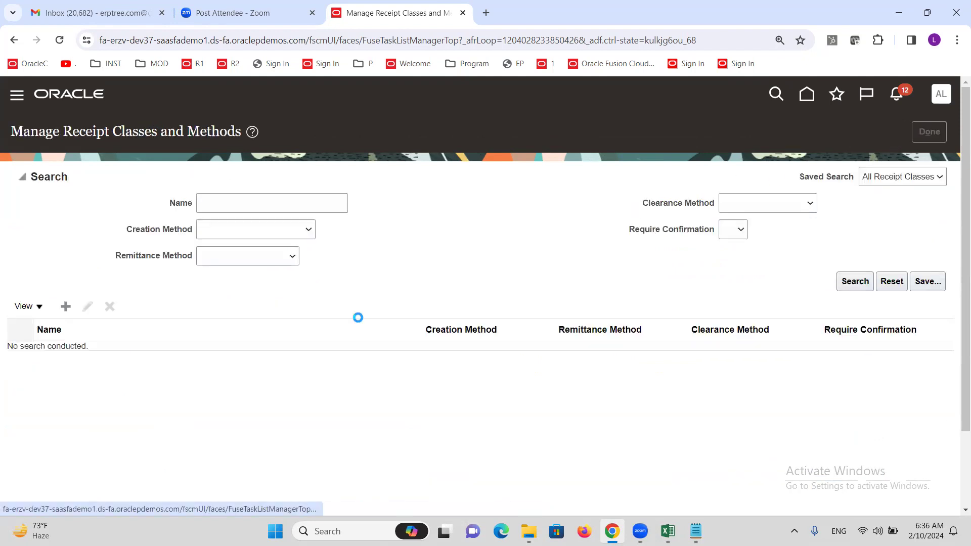
Switch to the Excel configuration checklist and review the setup tasks around Create Receipt Source
click(668, 529)
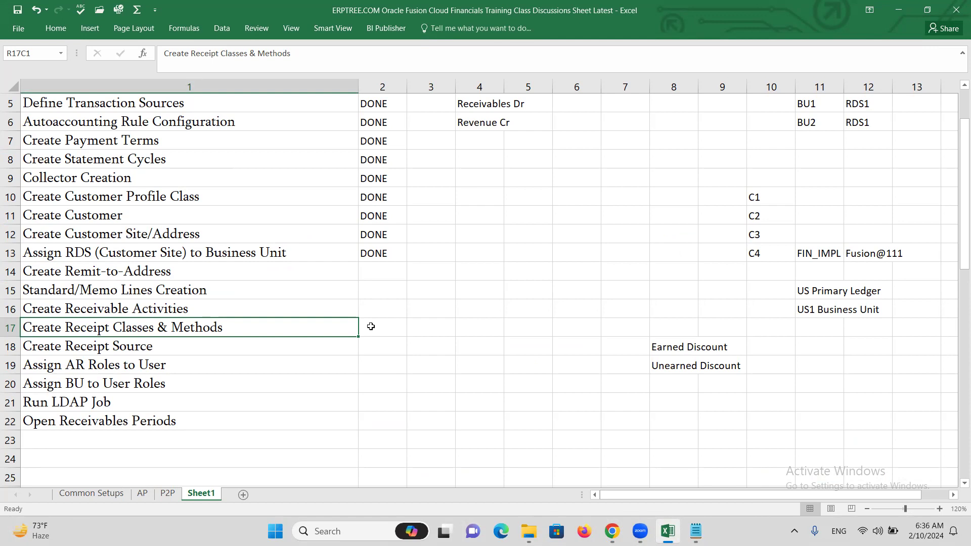
click(371, 327)
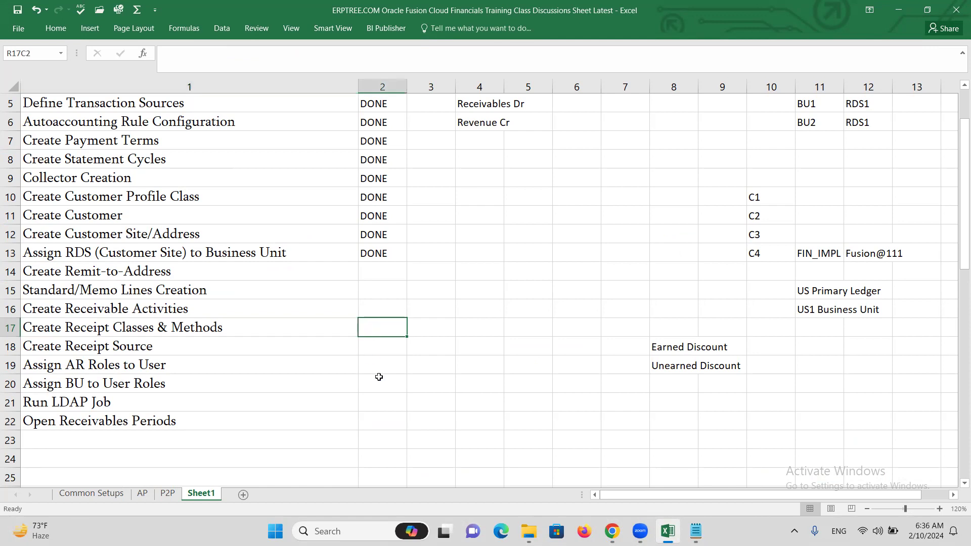
click(171, 349)
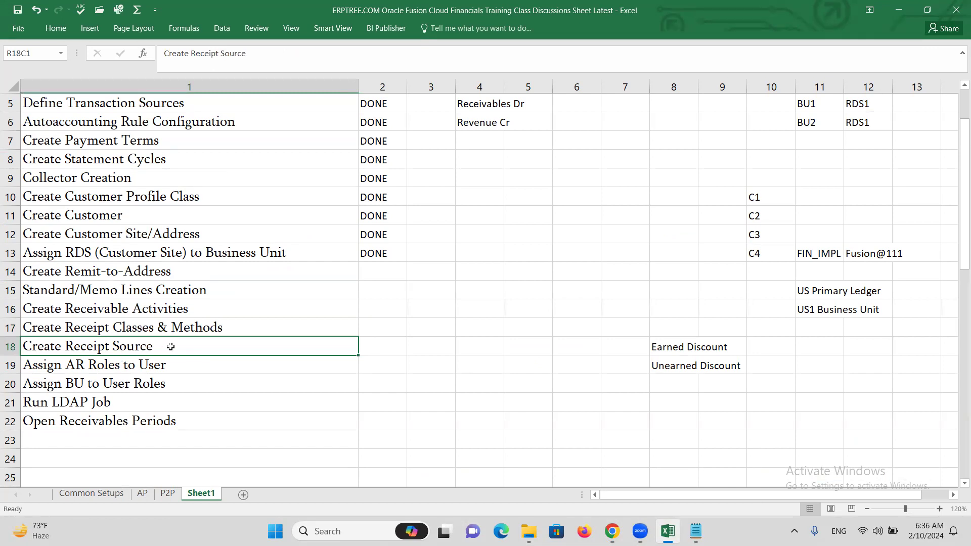
scroll(154, 168, up, 2)
click(155, 181)
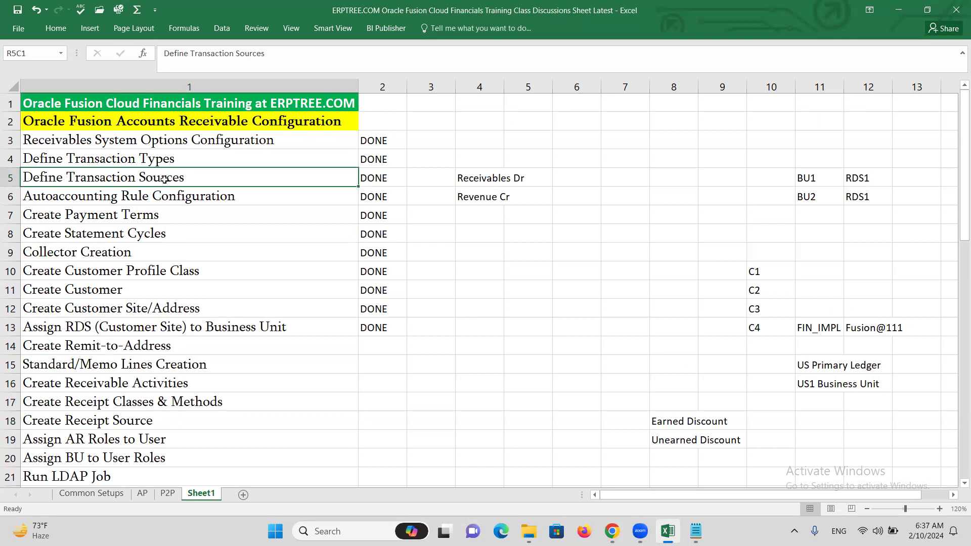
scroll(191, 424, down, 2)
click(135, 309)
scroll(208, 329, up, 1)
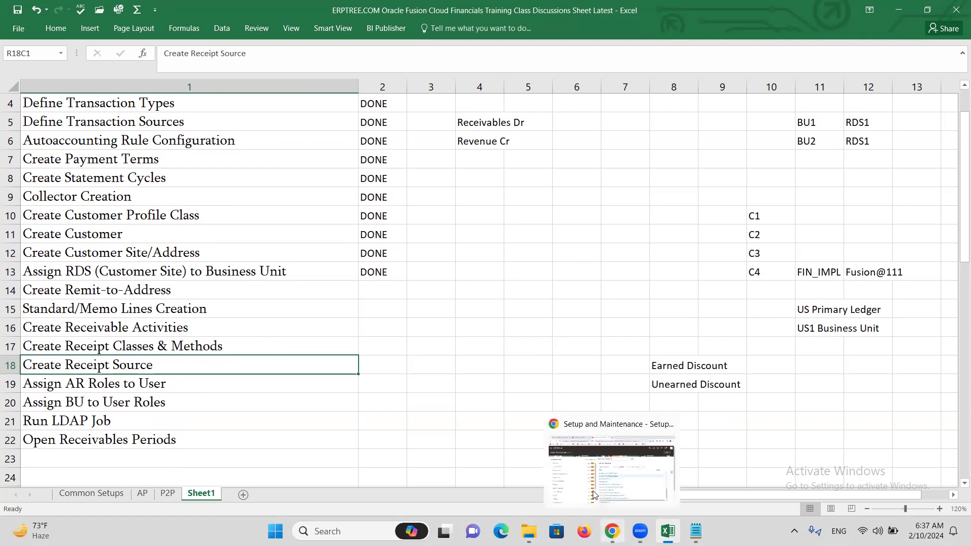
Switch to Oracle Fusion in Chrome and start a new receipt source in the Manage Receipt Sources task
click(596, 493)
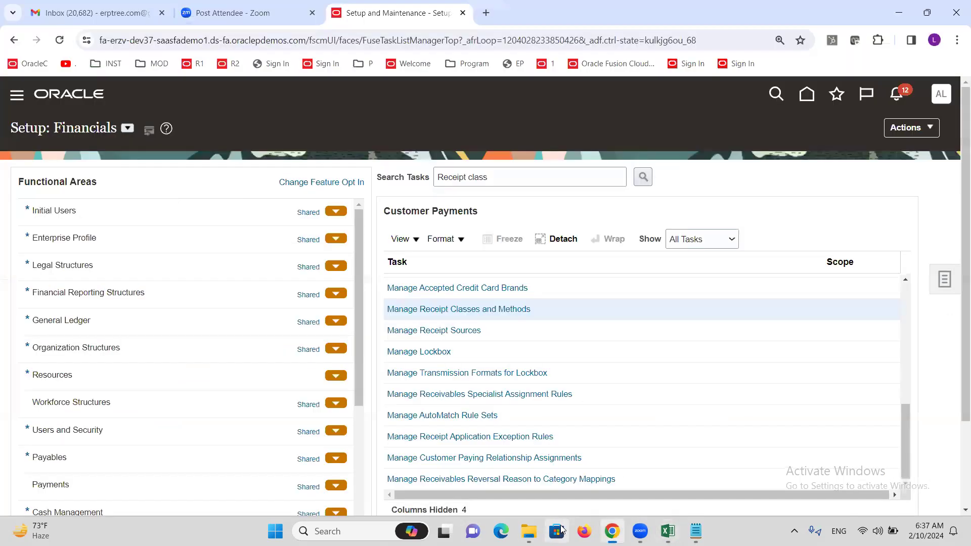
click(448, 333)
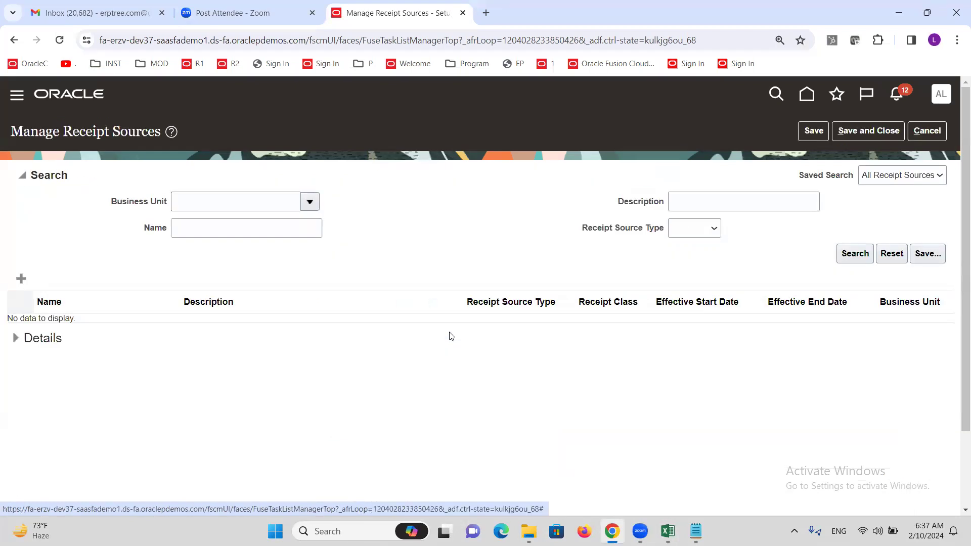
click(21, 280)
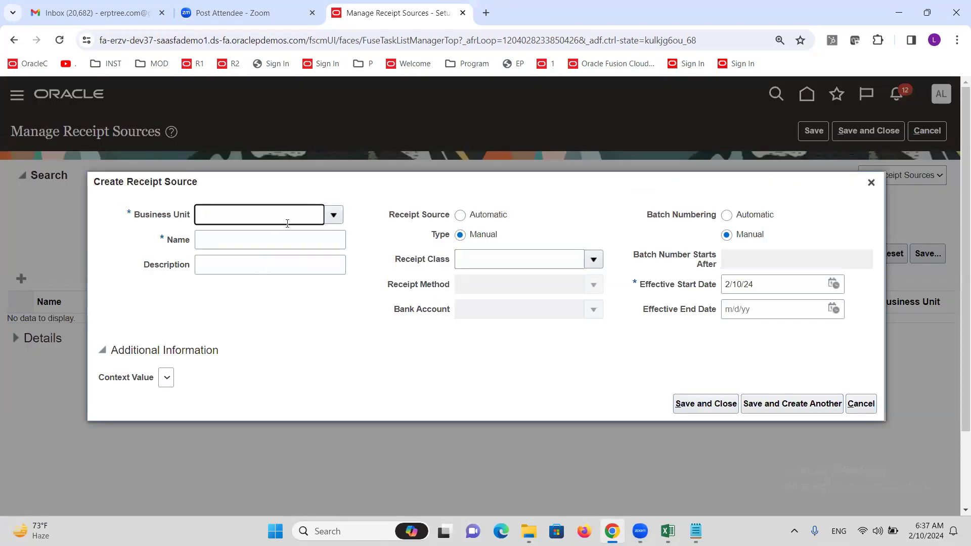
Set the receipt source's business unit to ALTINC US Business Unit and its name to ALTINC Manual
text(altinc)
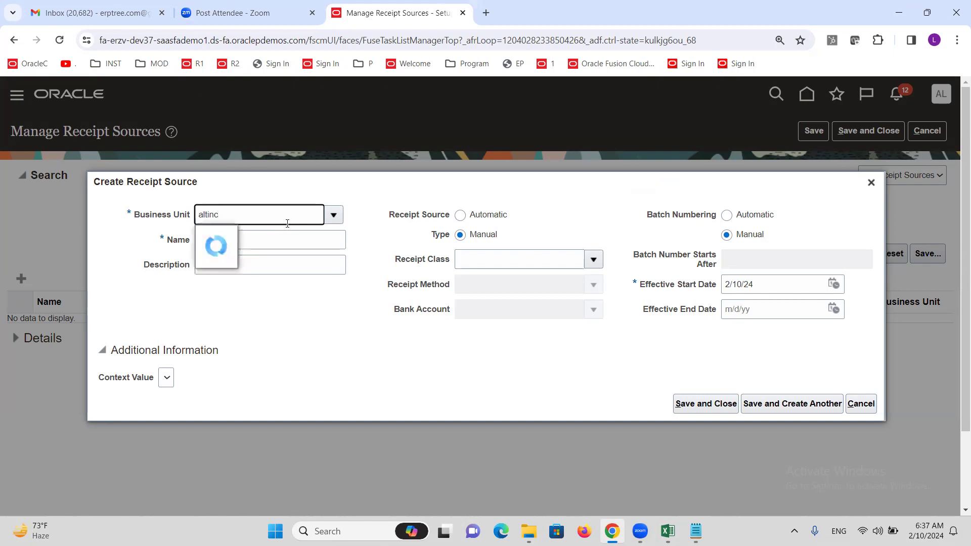
click(288, 236)
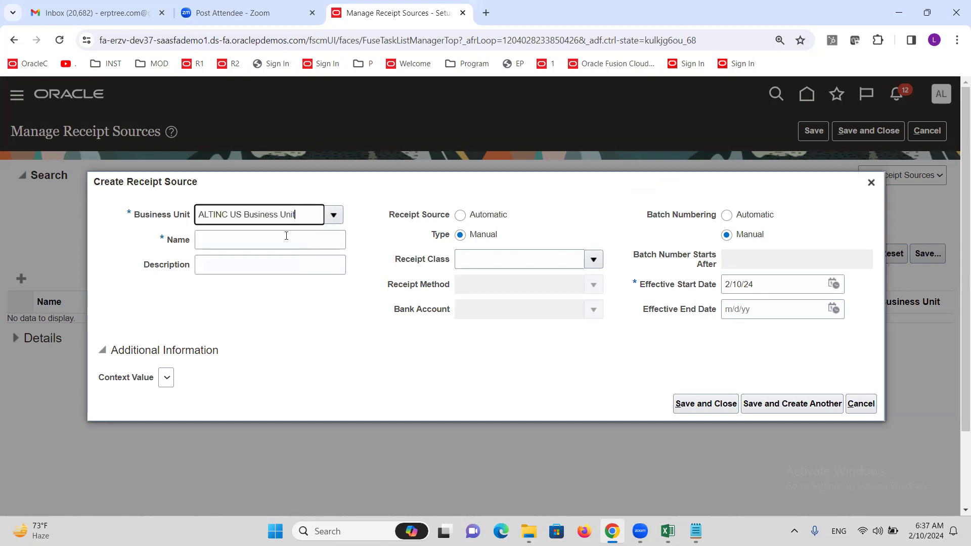
click(285, 239)
text(ALTIN)
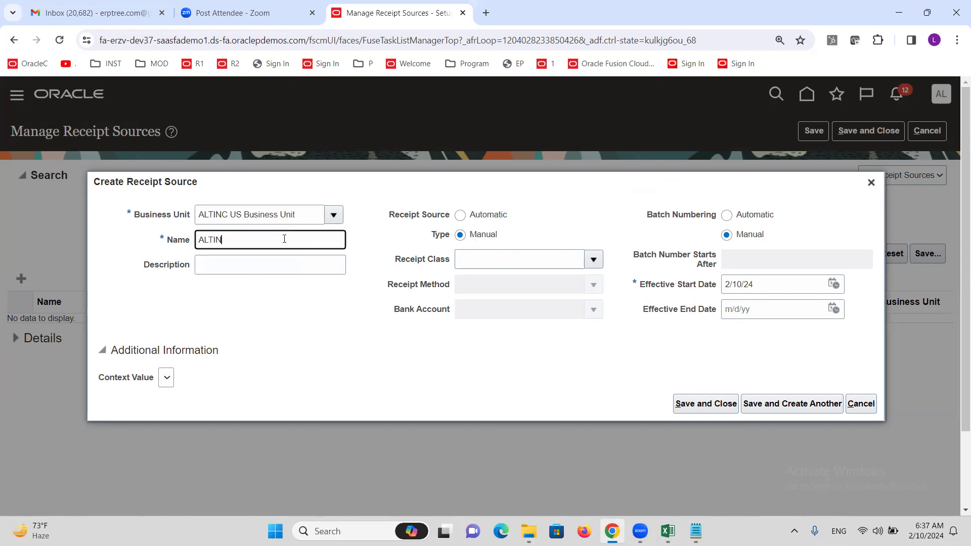
text(C Manual)
click(317, 262)
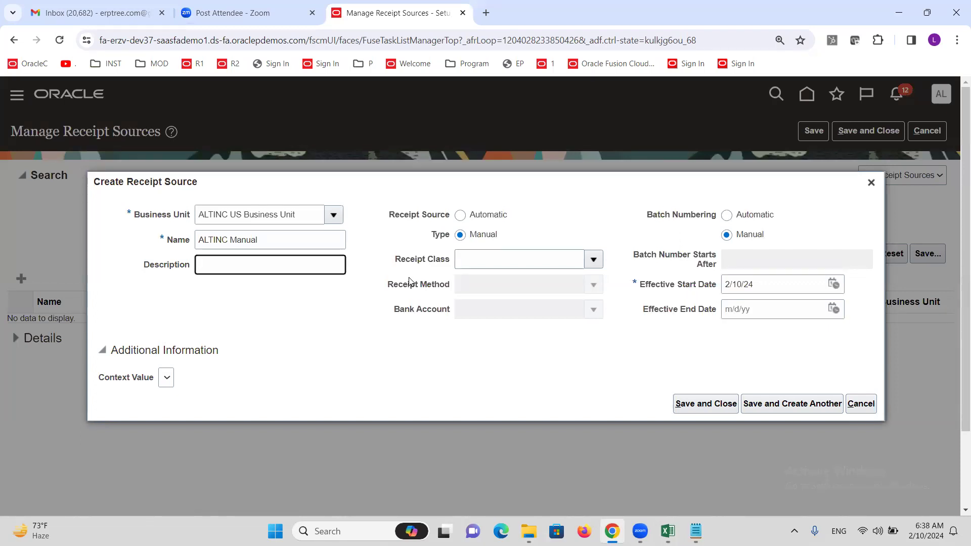
Assign receipt class ALTINC Manual, receipt method ALTINC Check and bank account ALTINC Corporate Account, and save and close the receipt source task
click(533, 259)
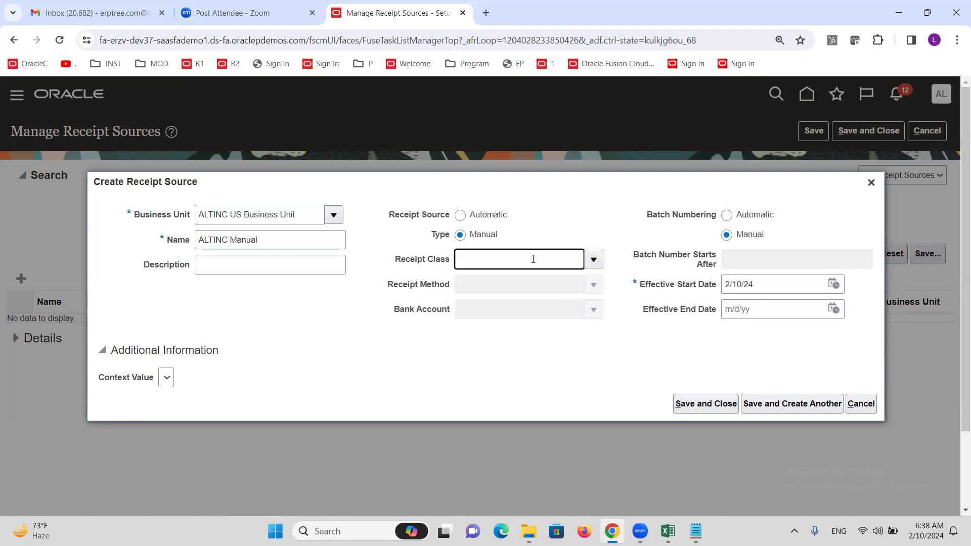
text(ALT)
key(Tab)
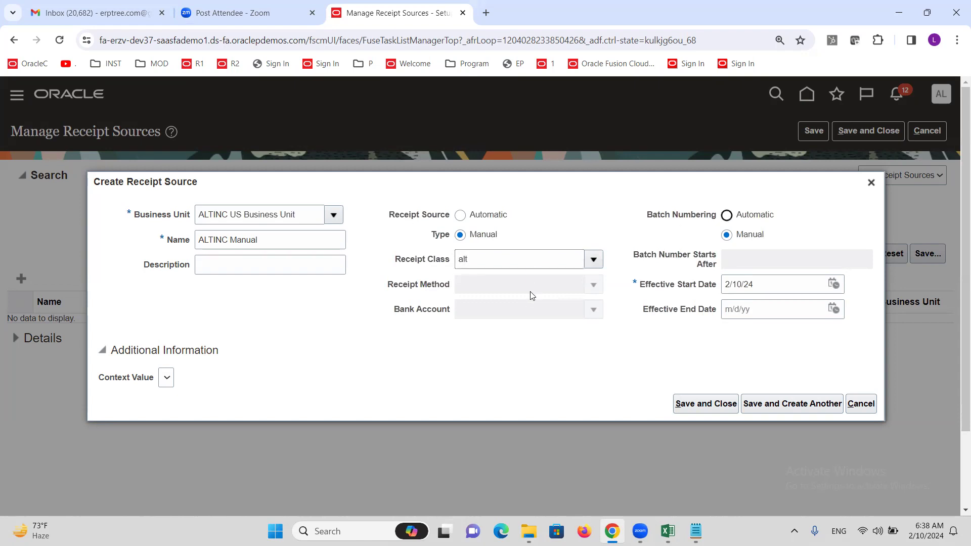
click(534, 284)
click(593, 284)
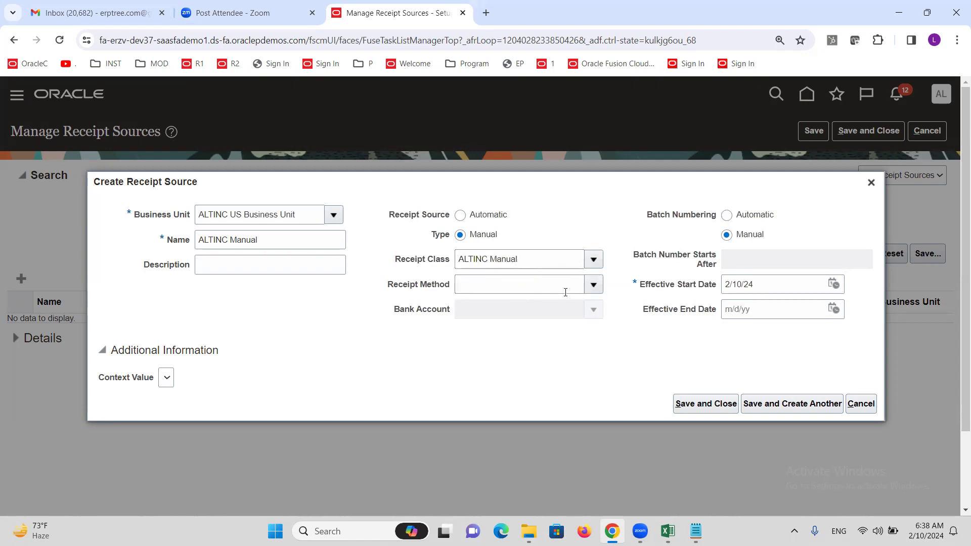
click(519, 330)
click(593, 309)
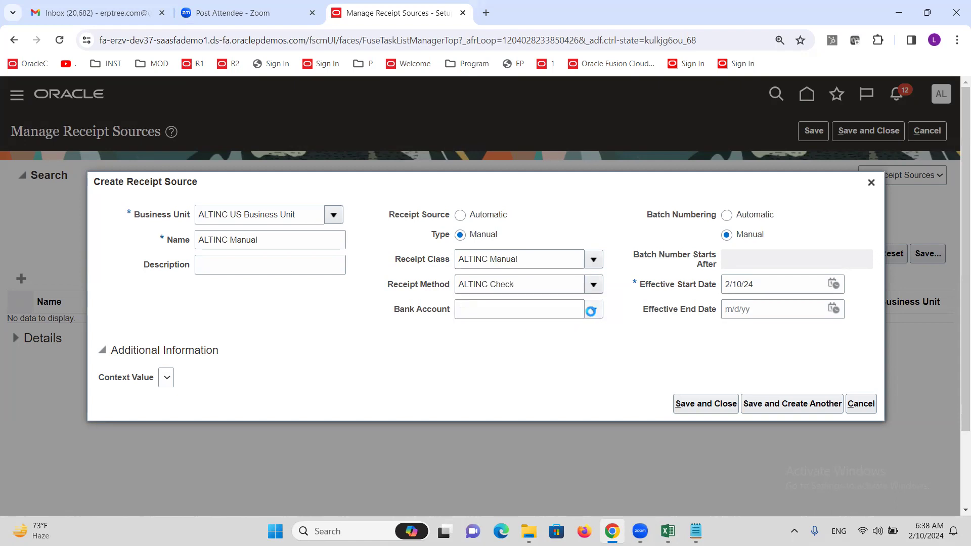
click(529, 354)
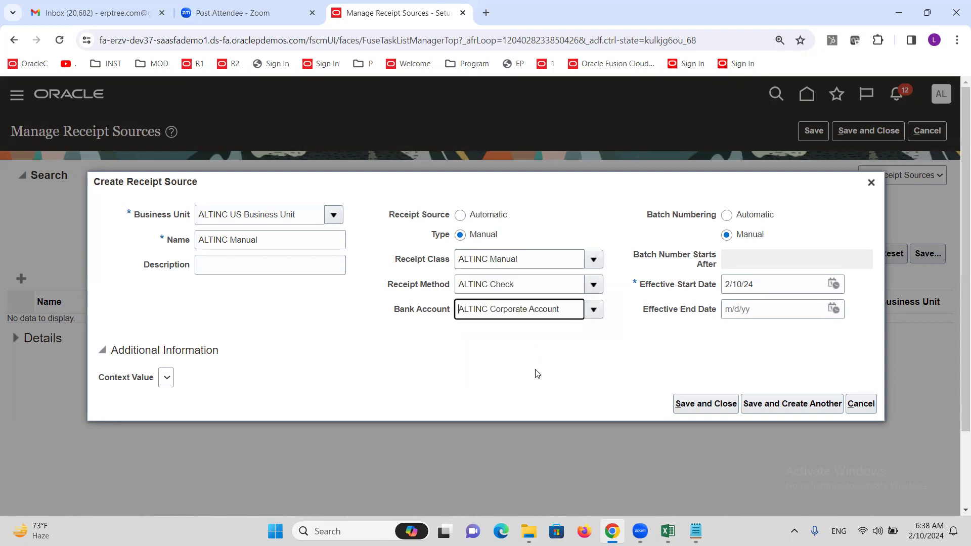
click(708, 404)
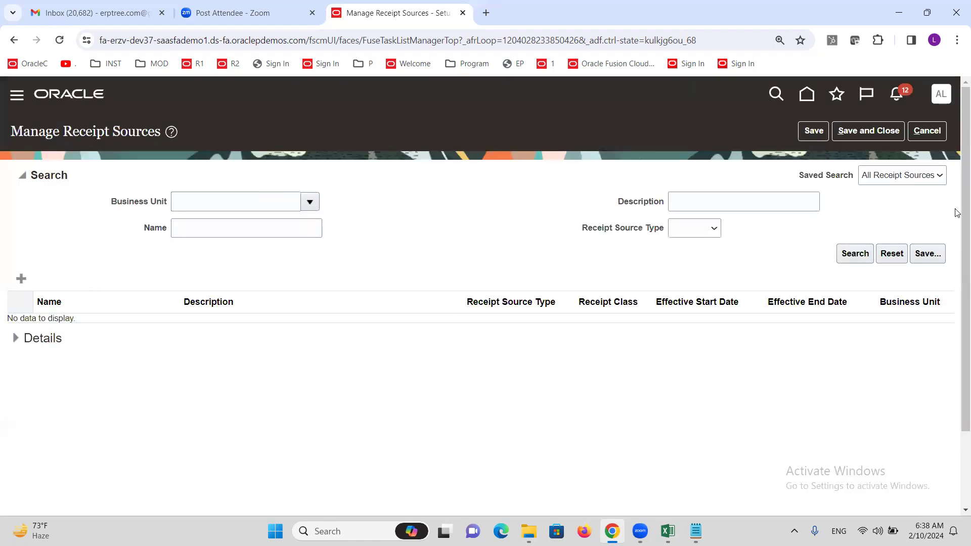
click(868, 130)
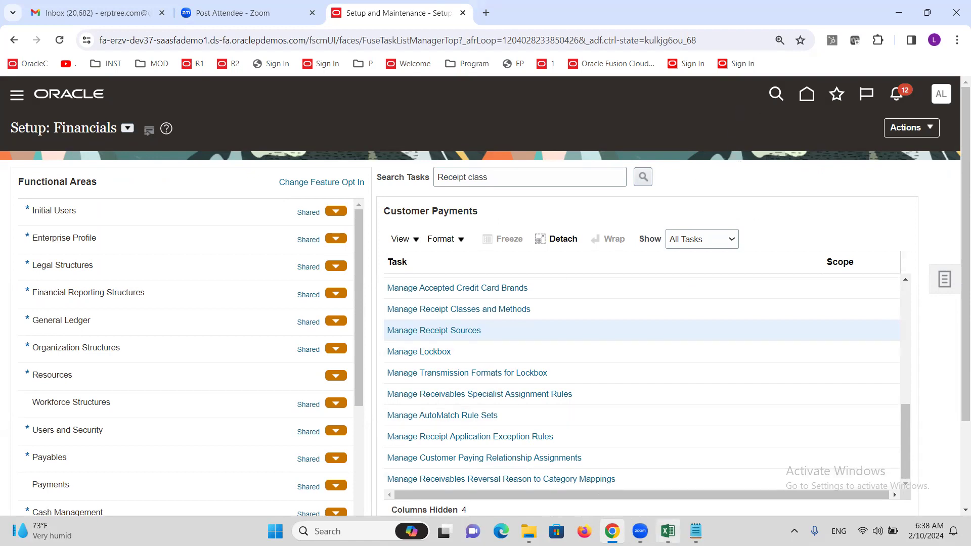
Switch to the Excel checklist and review the Create Receipt Classes & Methods, Create Receipt Source and Assign AR Roles to User tasks
click(668, 531)
click(191, 367)
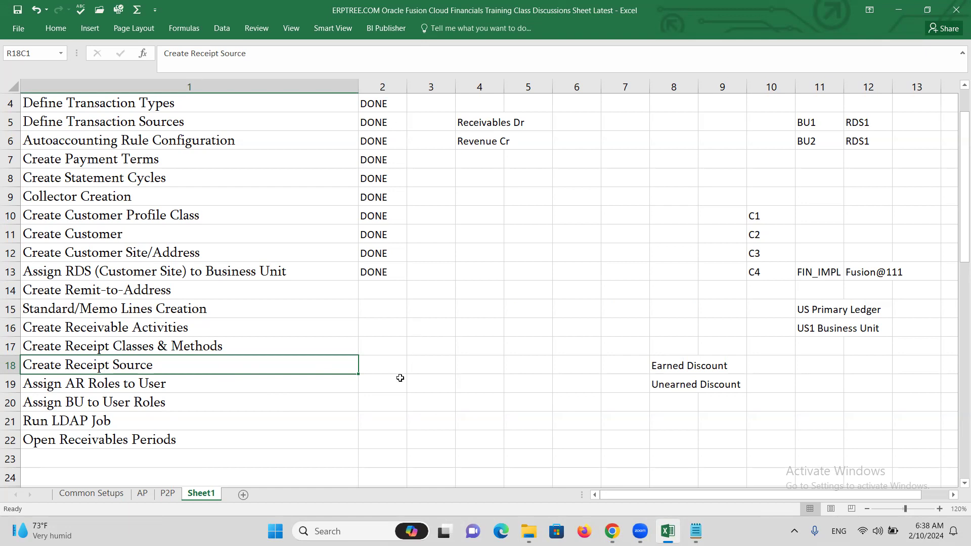
click(145, 349)
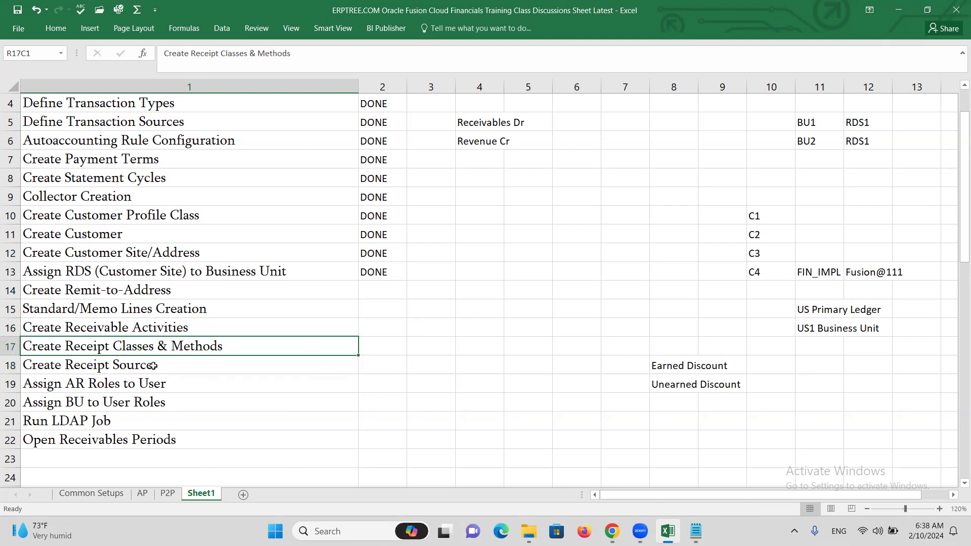
double_click(70, 346)
drag(70, 346, 226, 345)
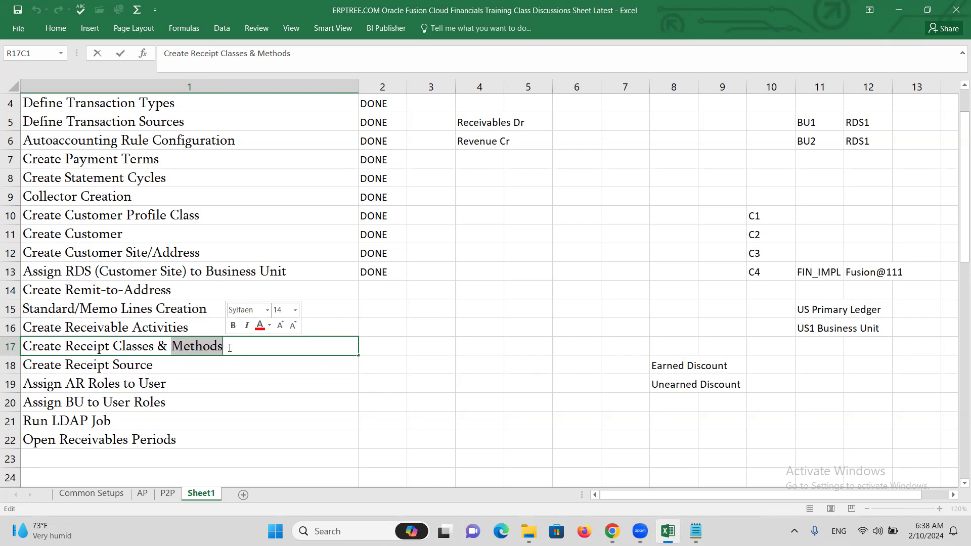
drag(155, 347, 67, 347)
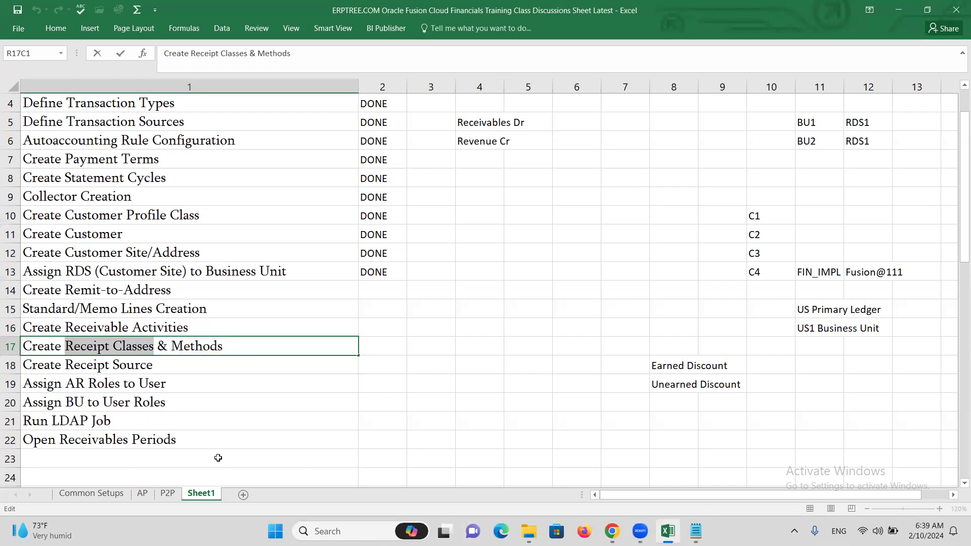
drag(229, 350, 171, 348)
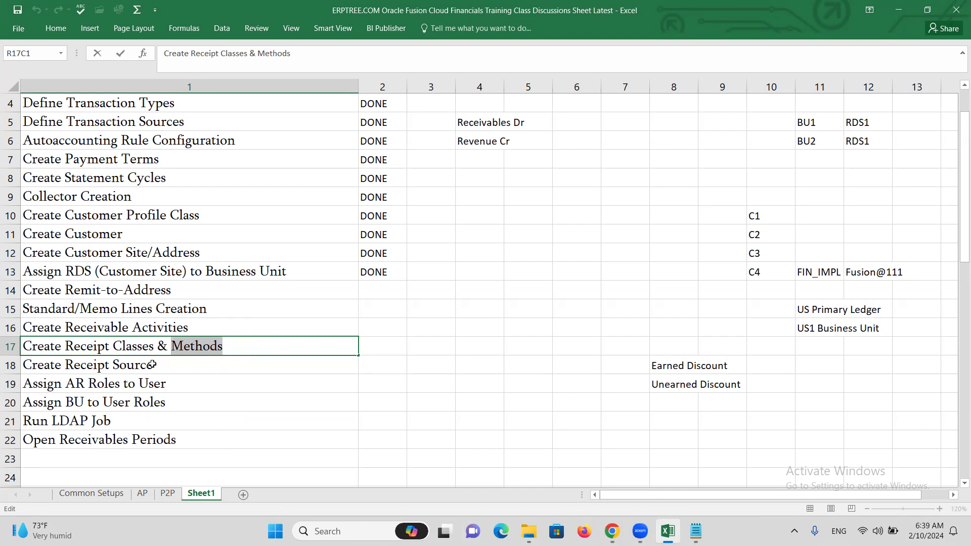
click(155, 348)
drag(155, 349, 65, 348)
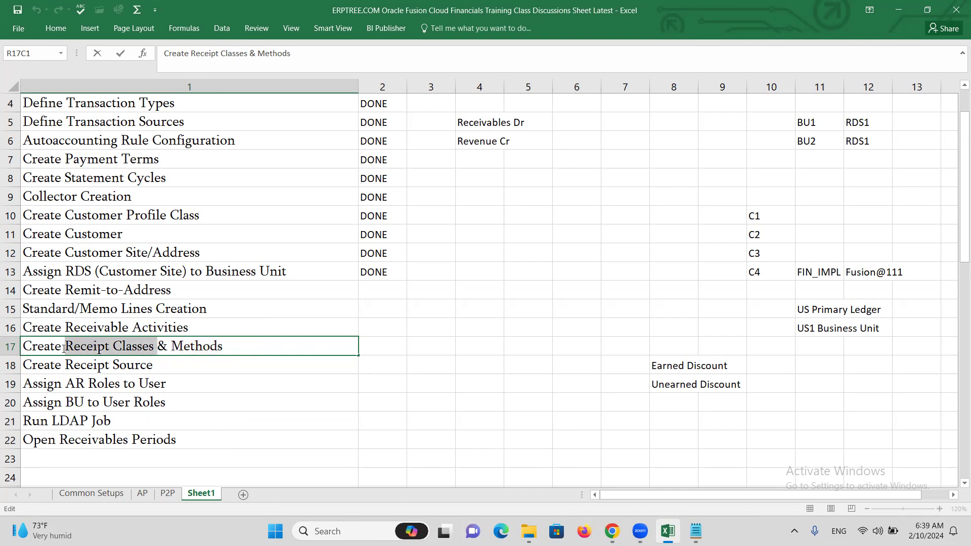
key(Return)
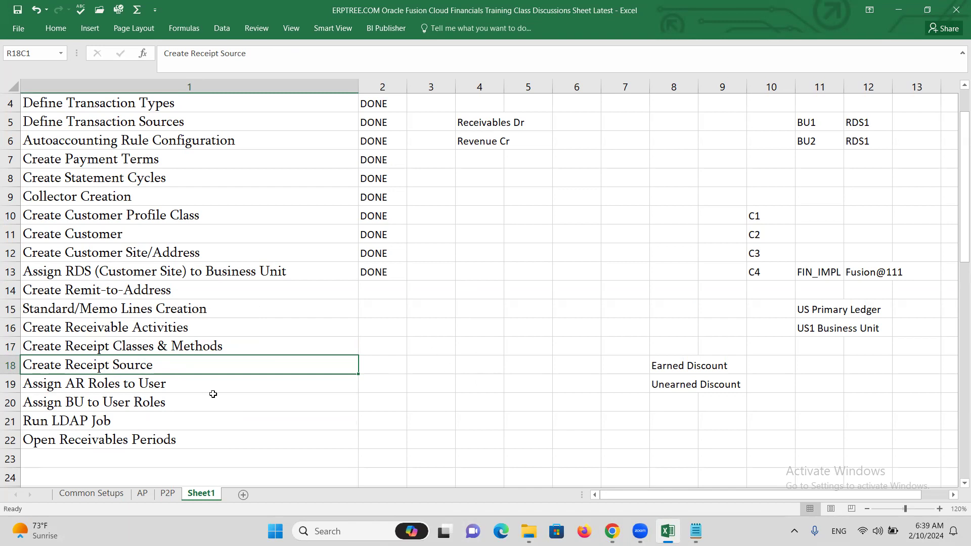
click(172, 379)
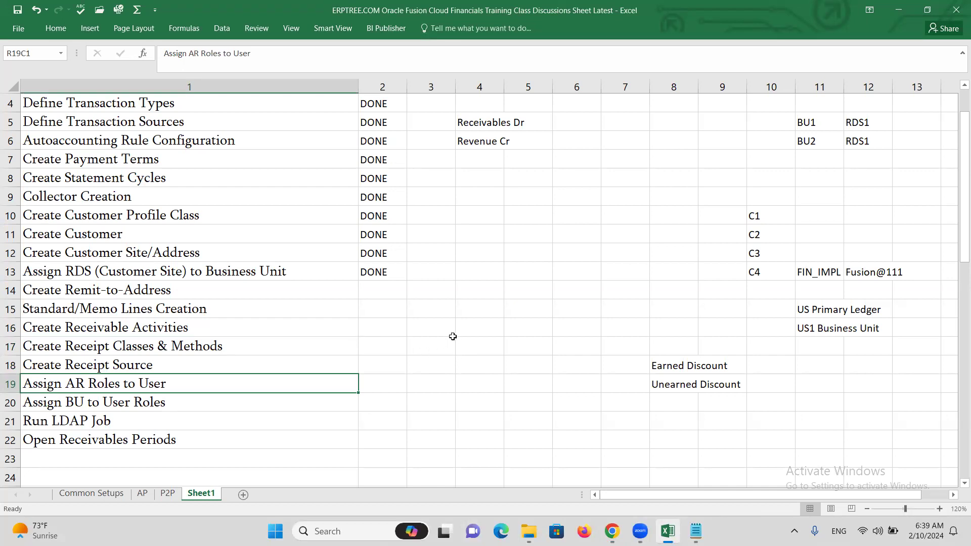
click(134, 365)
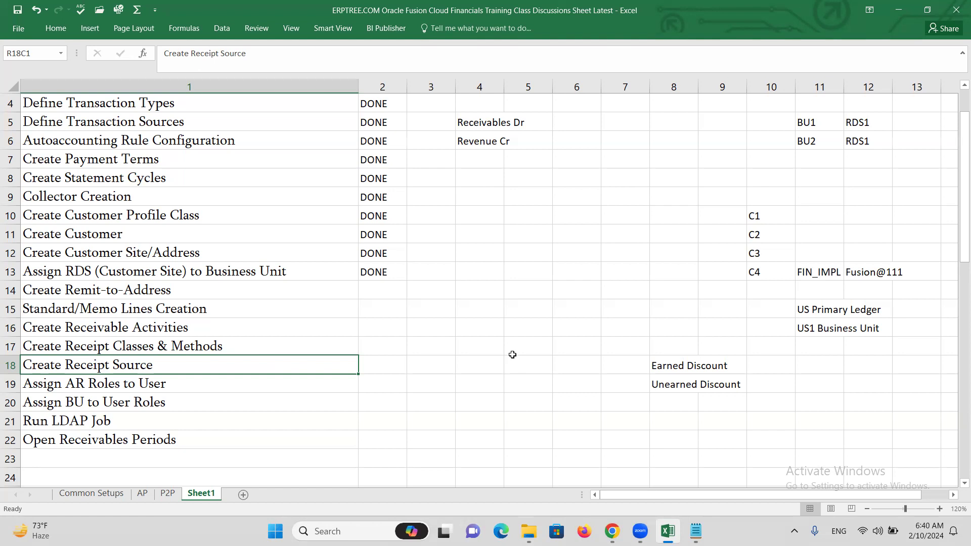
click(143, 389)
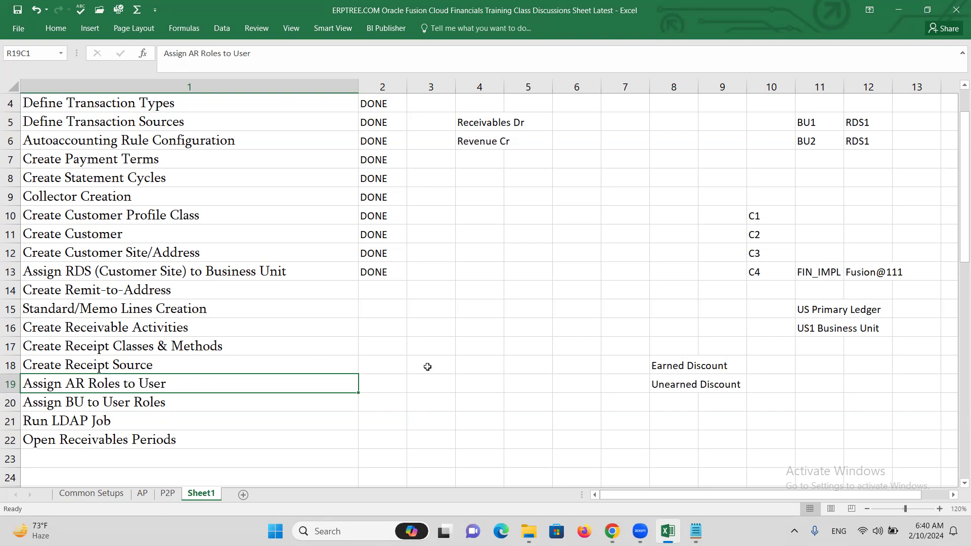
Enter the bold heading "AR Seeded Roles" in row 18, column 4 of the checklist sheet
click(515, 371)
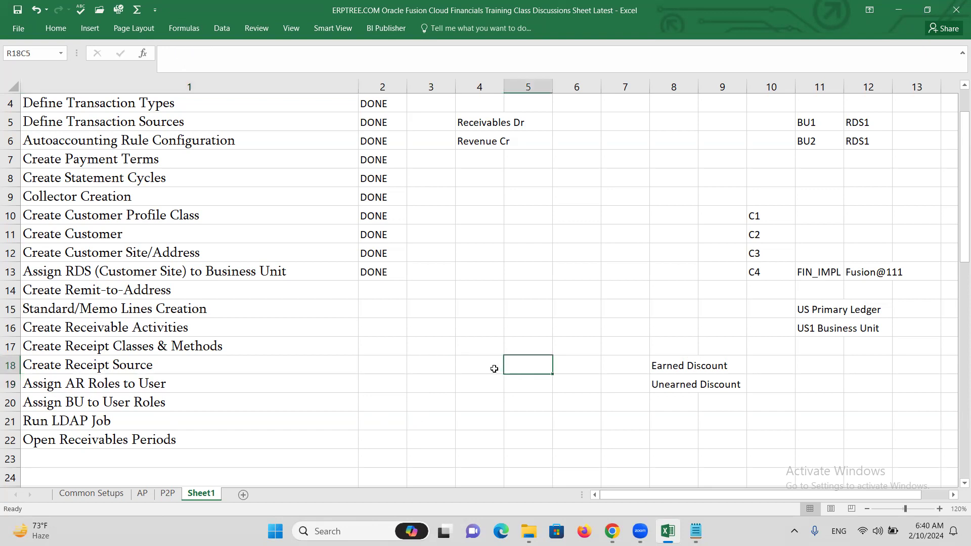
click(478, 366)
text(AR)
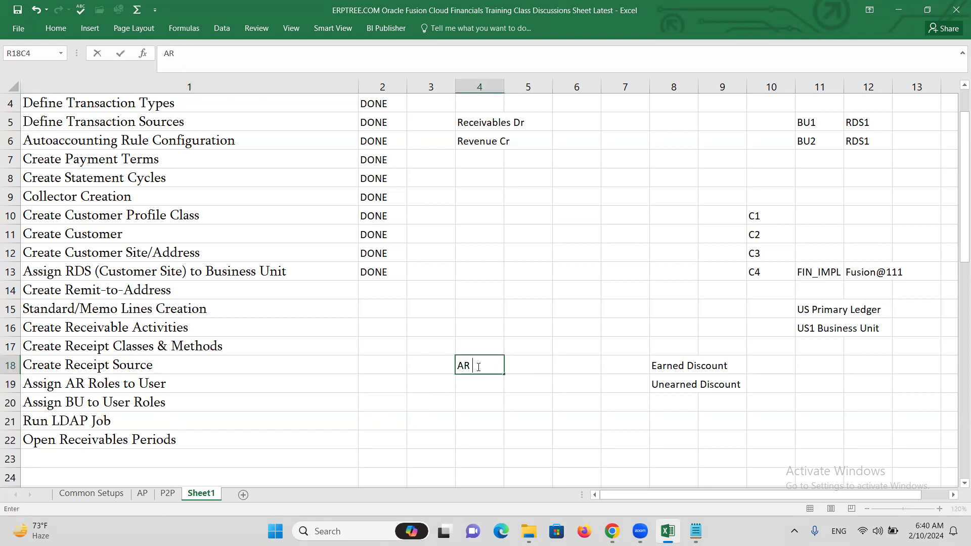
text( Seeded Roles)
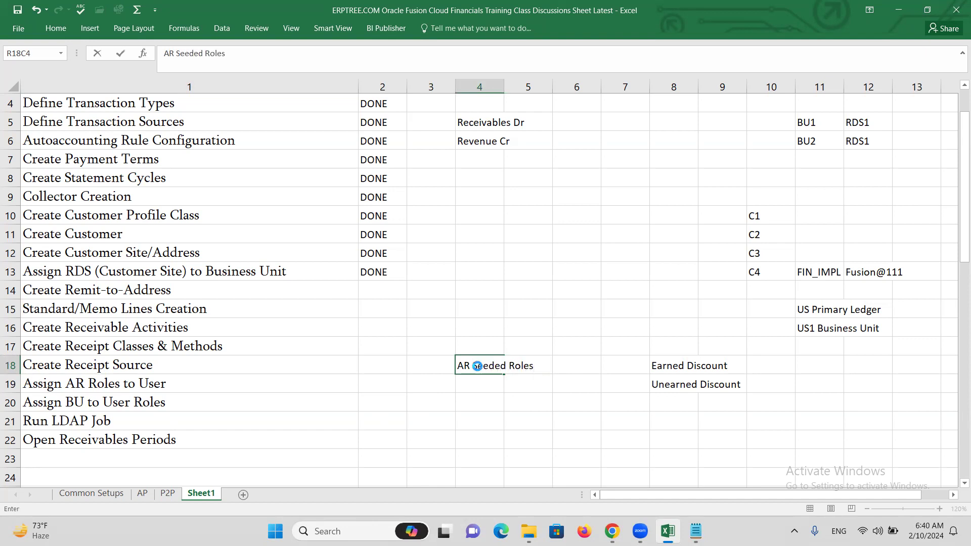
key(ctrl+Return)
key(ctrl+b)
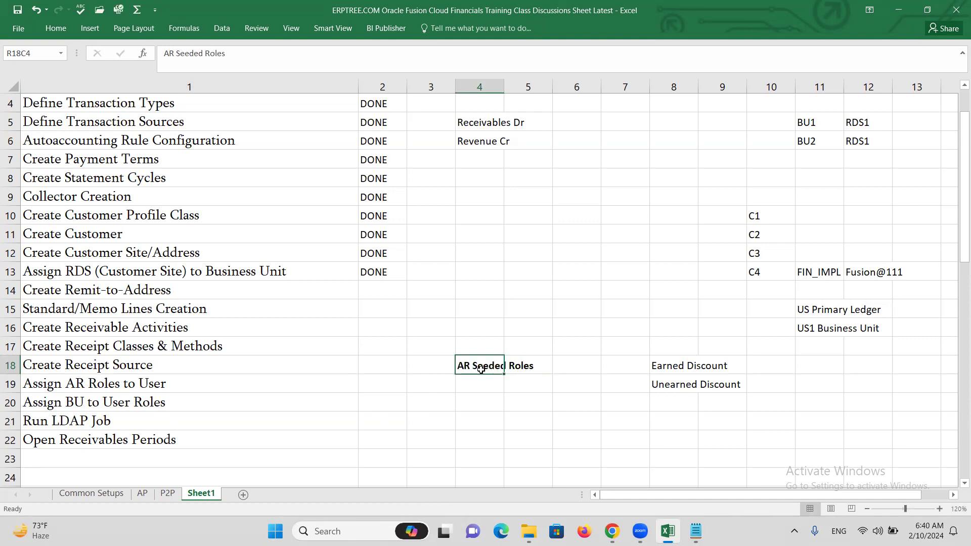
click(483, 383)
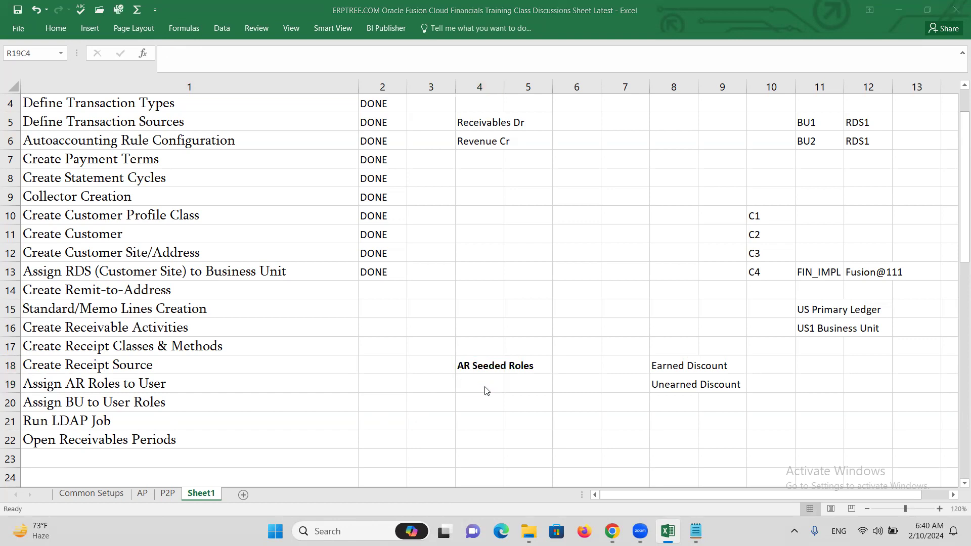
Switch to Oracle Fusion in Chrome and open the user accounts page of the Security Console
key(alt+Tab)
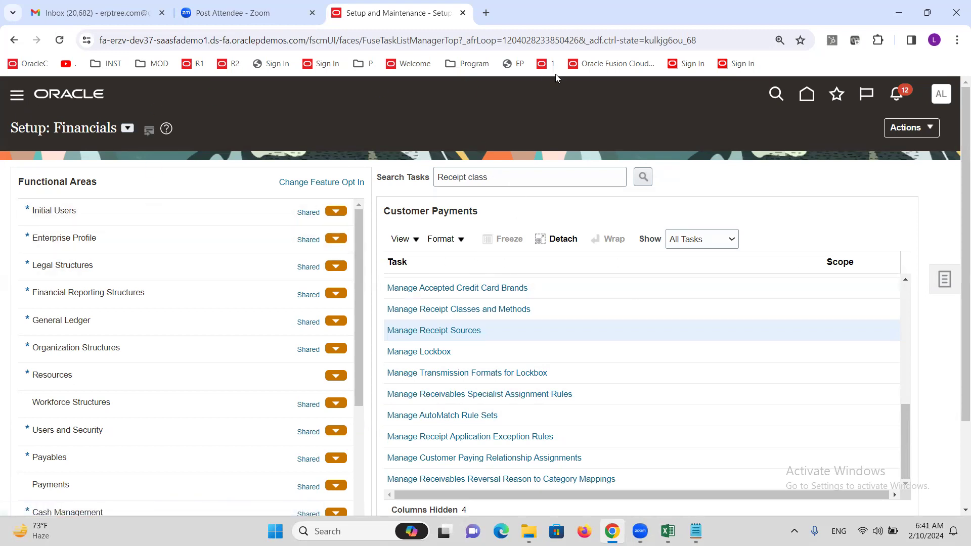
scroll(188, 348, down, 10)
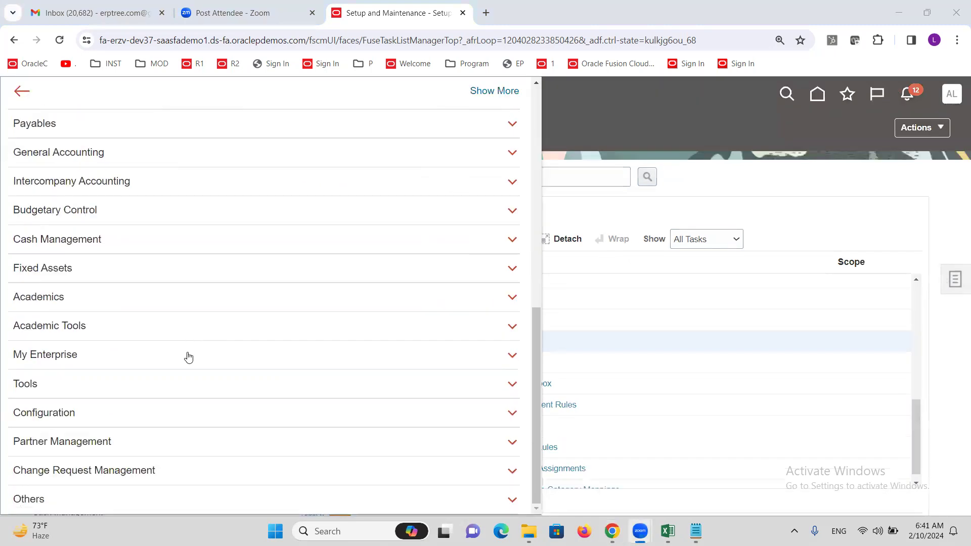
click(67, 383)
scroll(145, 388, down, 2)
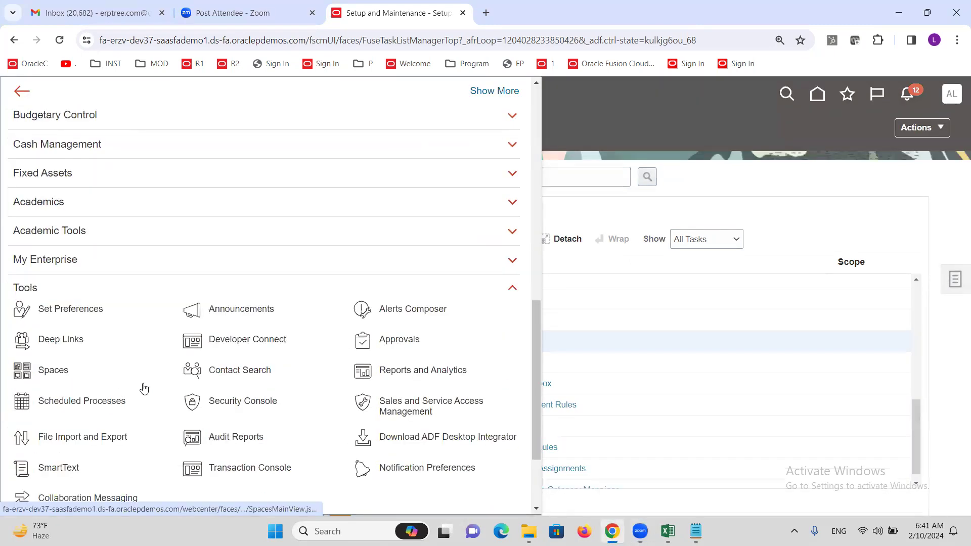
click(259, 402)
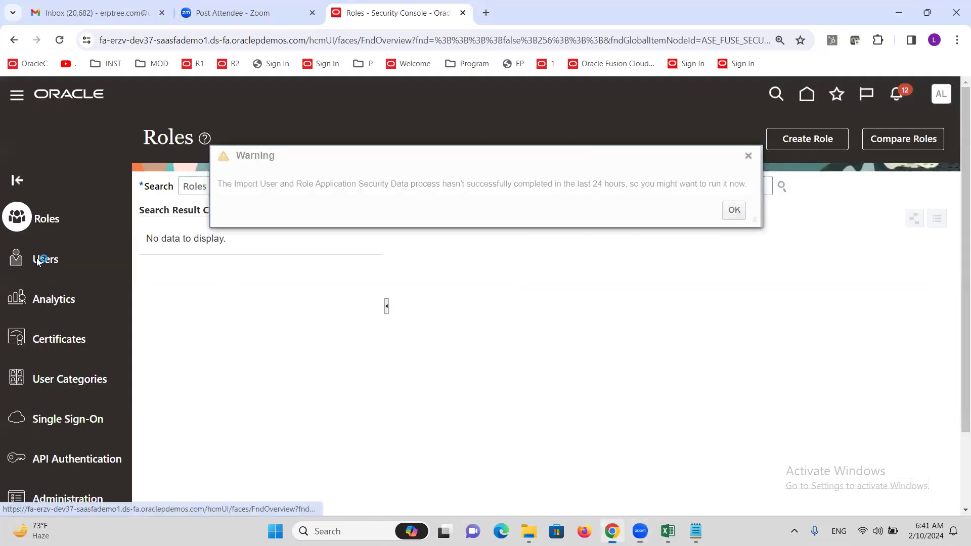
click(37, 259)
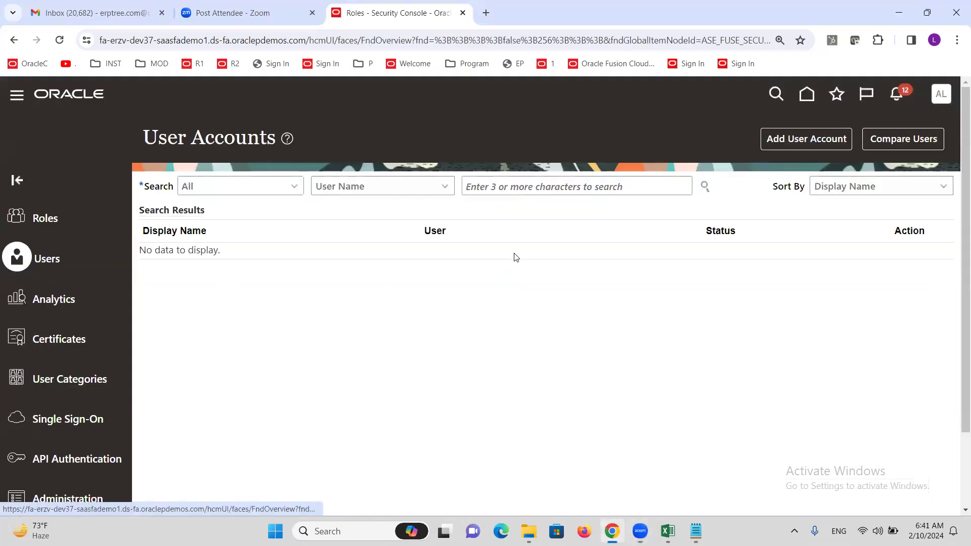
click(563, 187)
text(ALTINC)
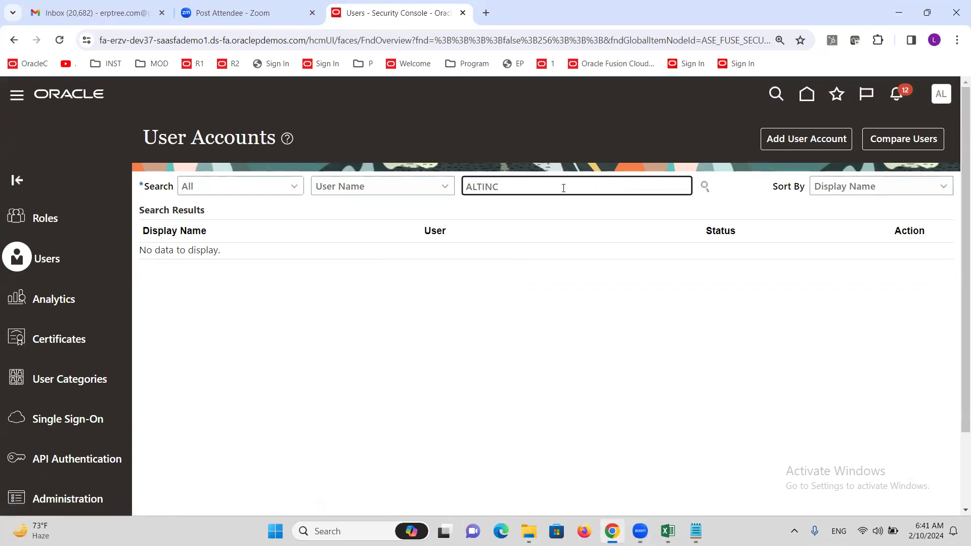
key(Return)
click(160, 267)
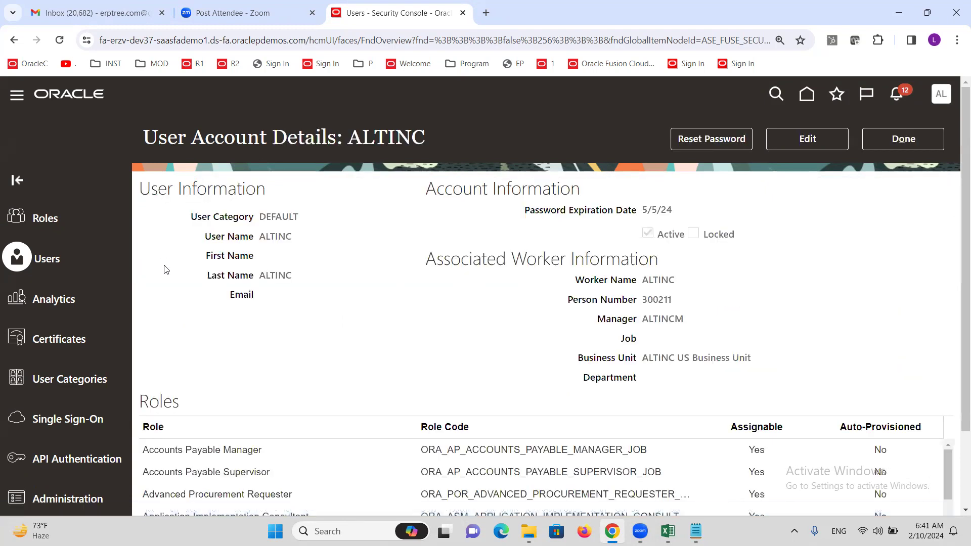
Edit the ALTINC user account and add the Accounts Receivable Manager role with code ORA_AR_ACCOUNTS_RECEIVABLE_MANAGER_JOB
click(811, 139)
click(691, 501)
click(492, 158)
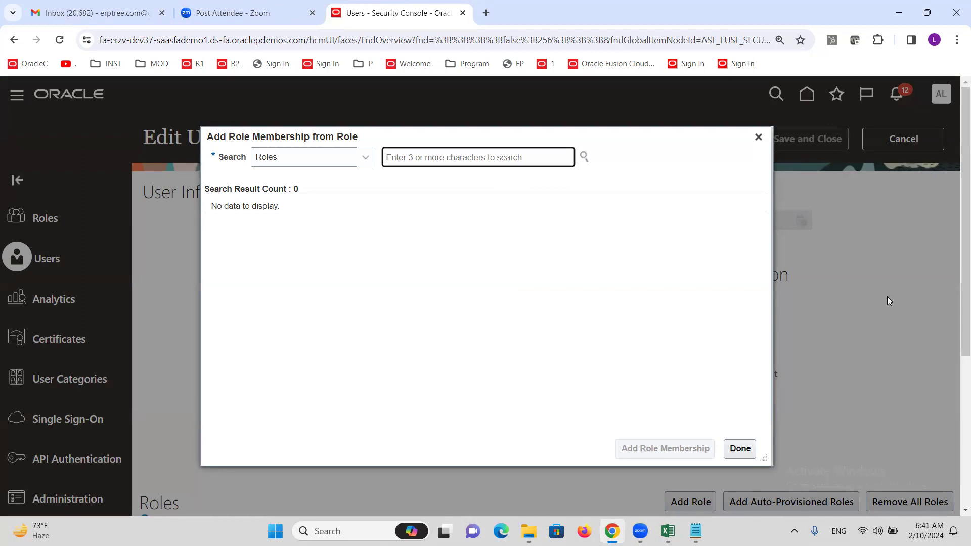
text(Account)
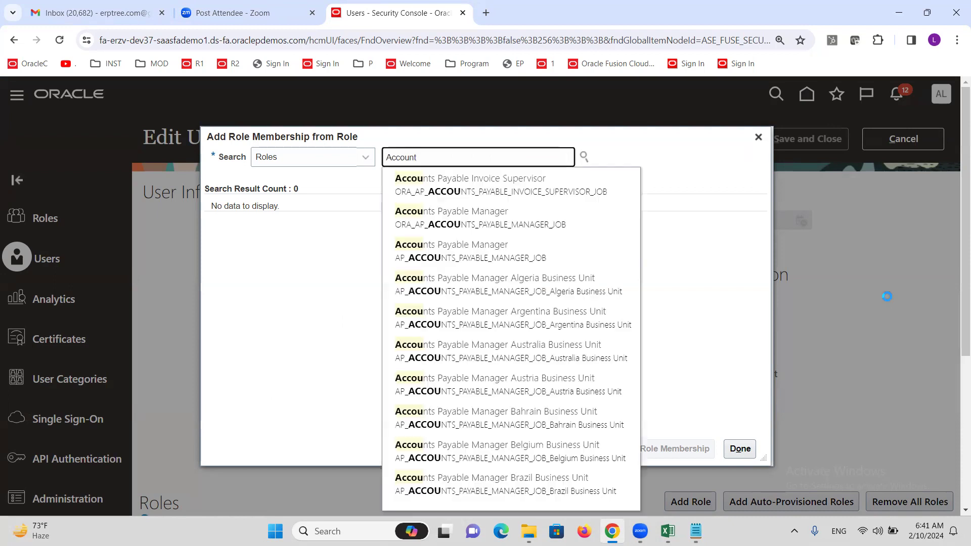
text(s)
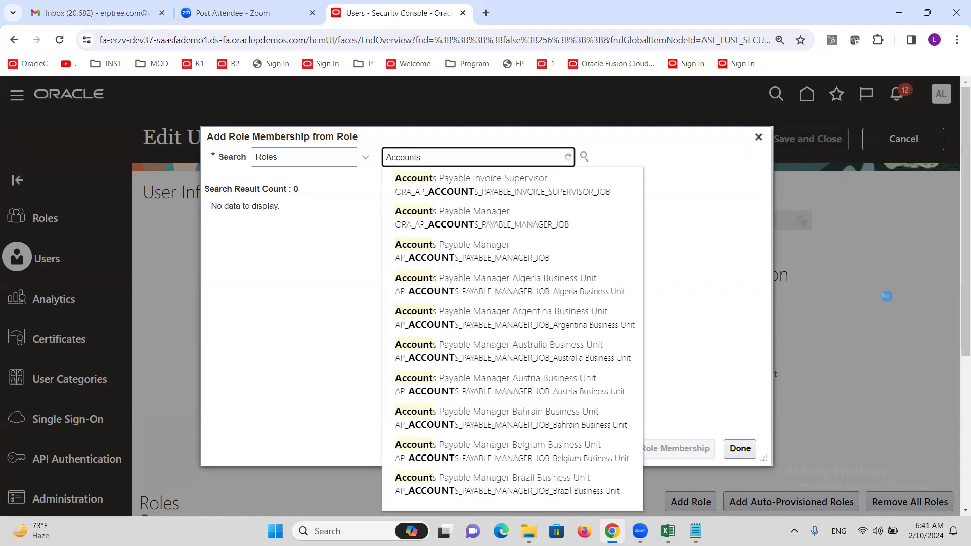
text( Receivable)
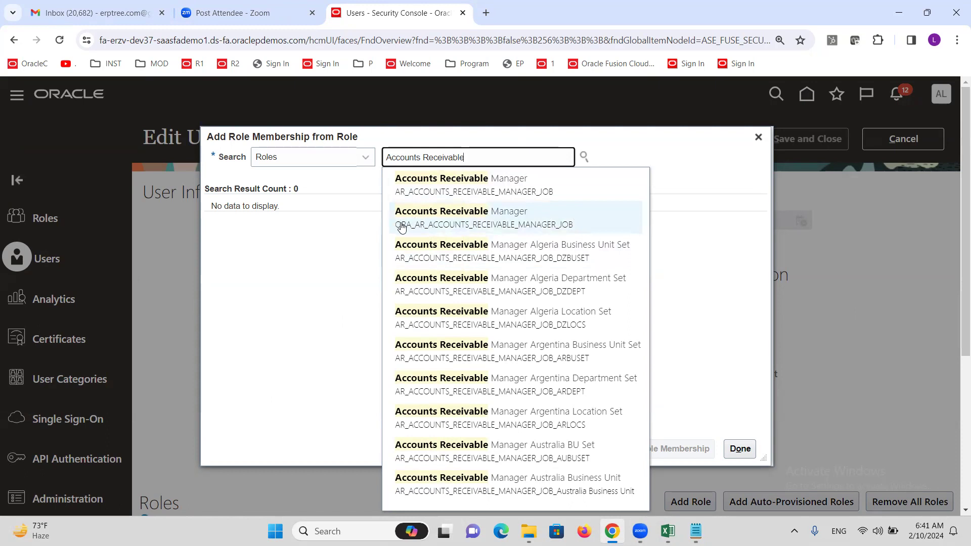
click(455, 221)
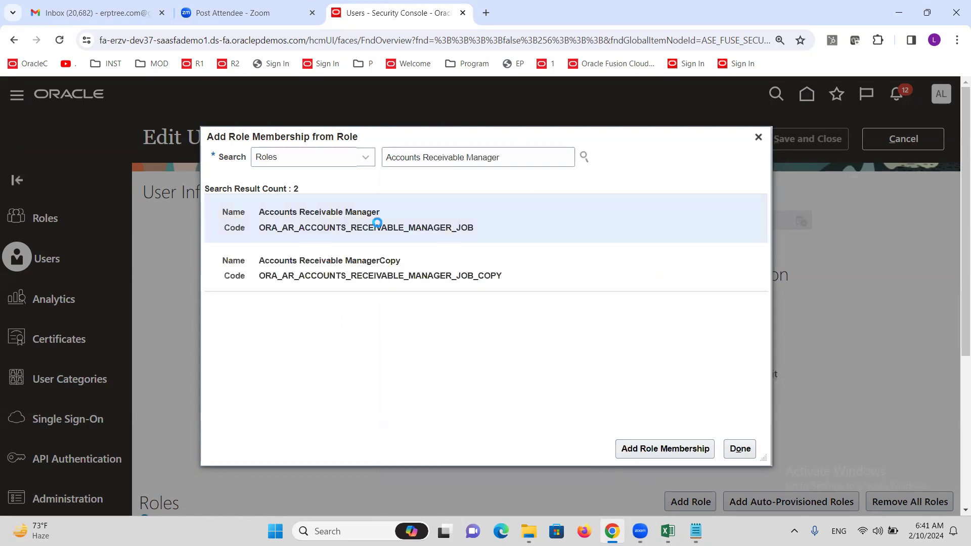
click(667, 449)
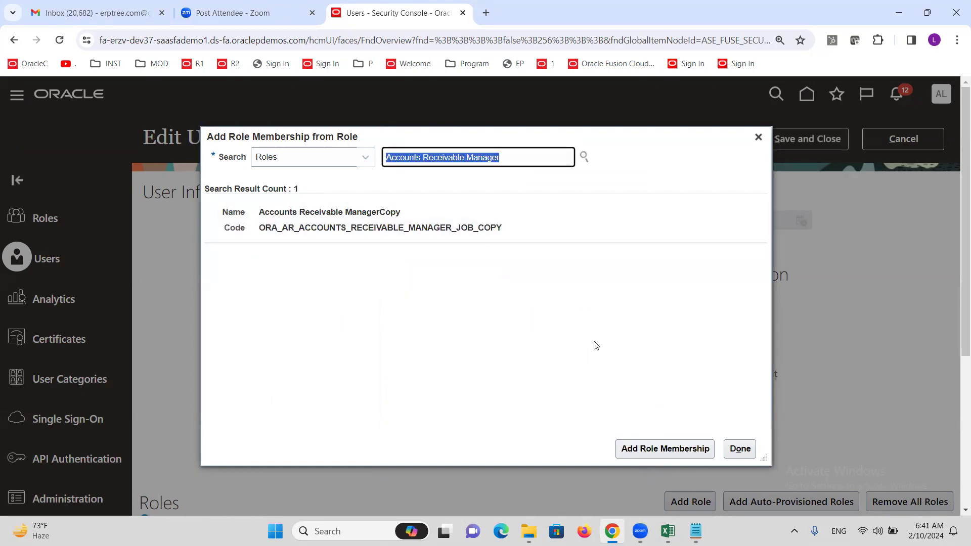
Switch to the Excel checklist and enter "Accounts Receivable Manager" in row 19, column 4, under the AR Seeded Roles heading
key(alt+Tab)
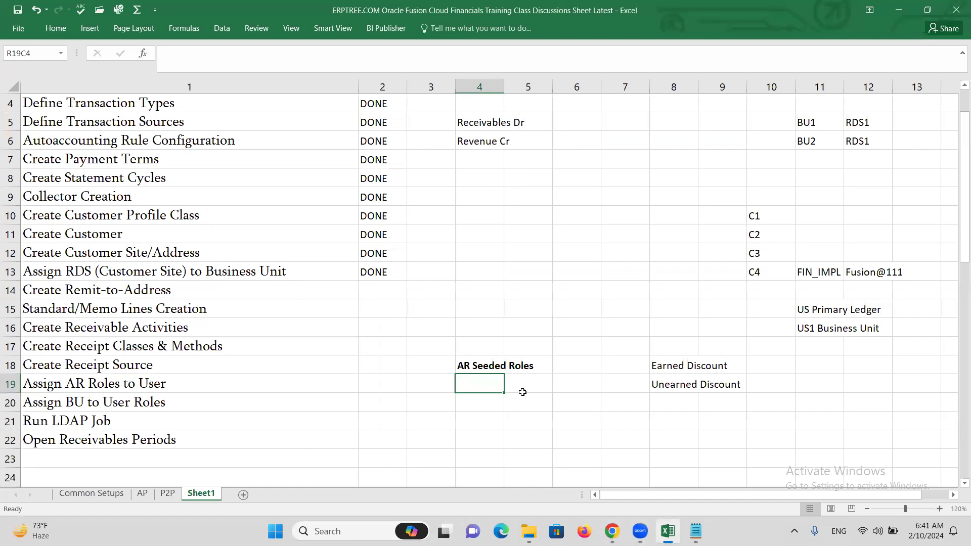
text(Accounts Receivable Manager)
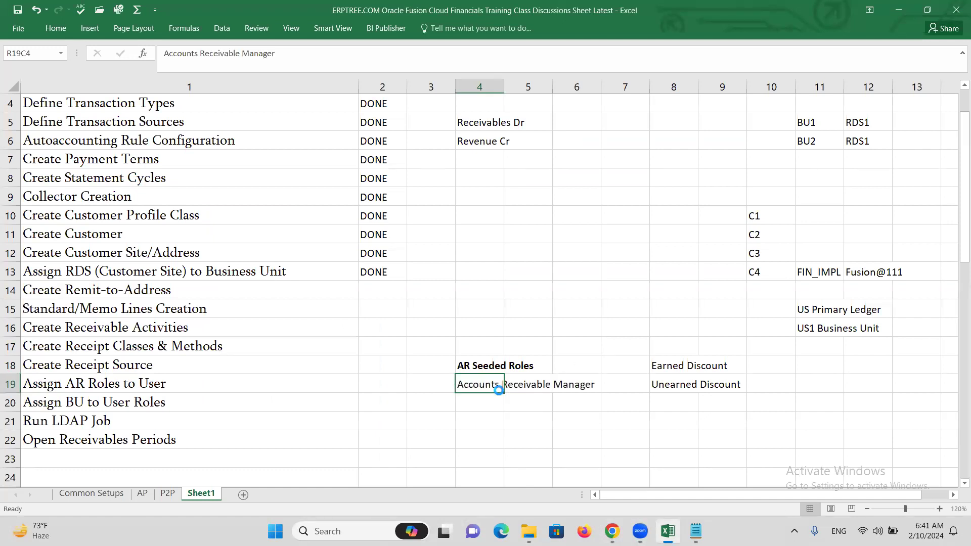
Back in Chrome, add the Accounts Receivable Specialist role with code ORA_AR_ACCOUNTS_RECEIVABLE_SPECIALIST_JOB to the ALTINC user
key(alt+Tab)
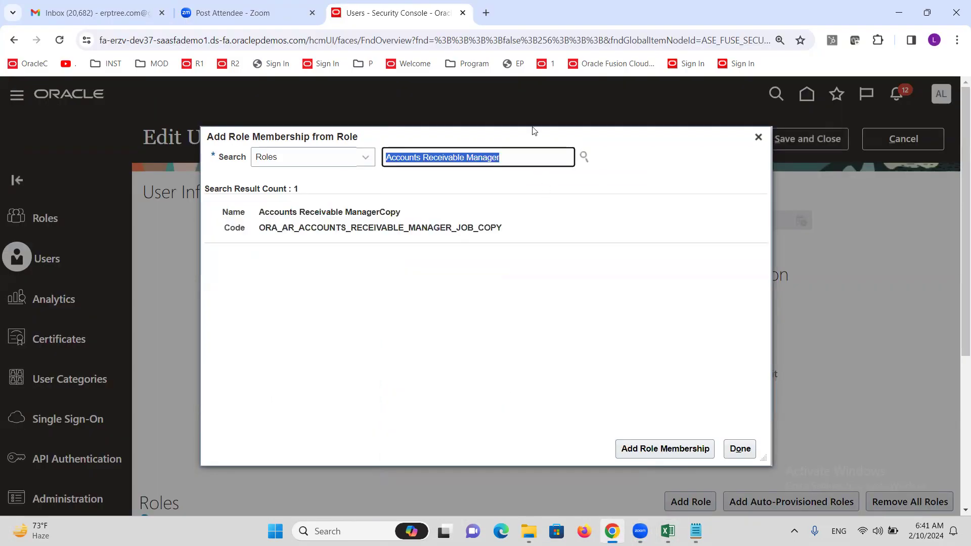
click(528, 150)
key(BackSpace)
key(BackSpace)
key(BackSpace)
key(BackSpace)
key(BackSpace)
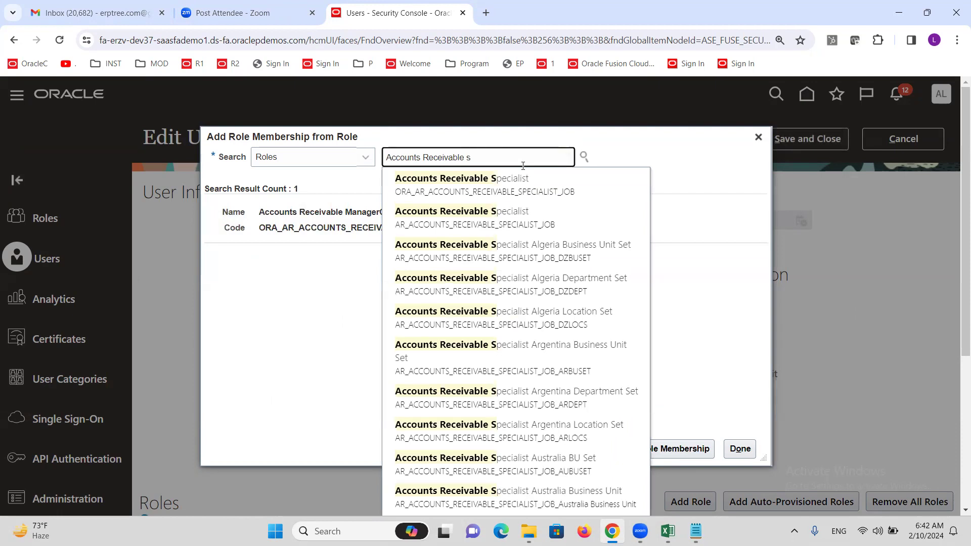
click(506, 188)
click(411, 214)
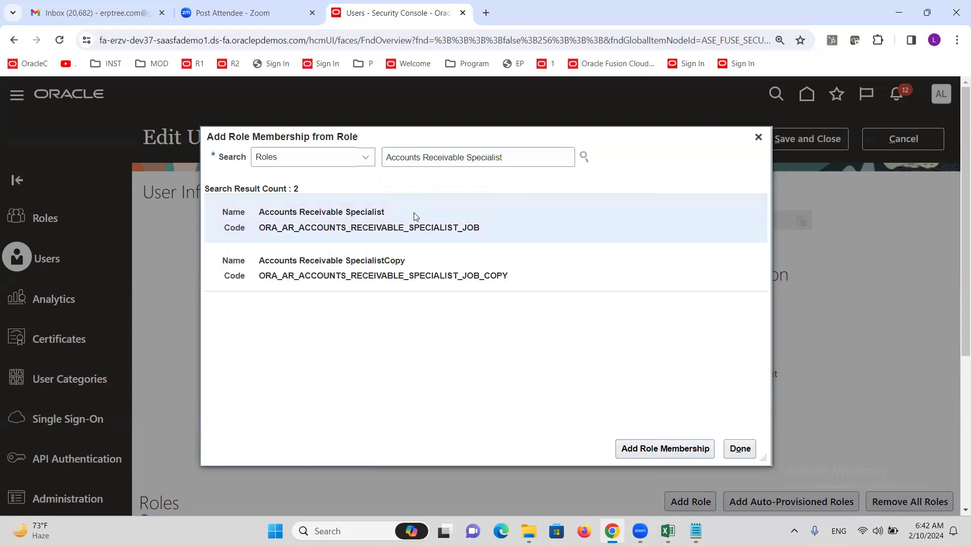
click(650, 449)
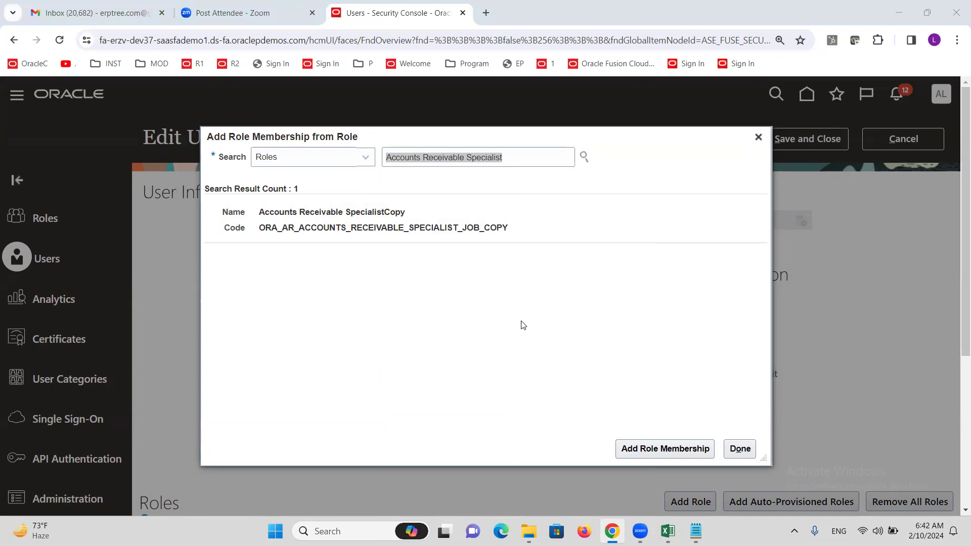
Switch to the Excel checklist and enter "Accounts Receivable Specialist" in row 20, column 4
key(alt+Tab)
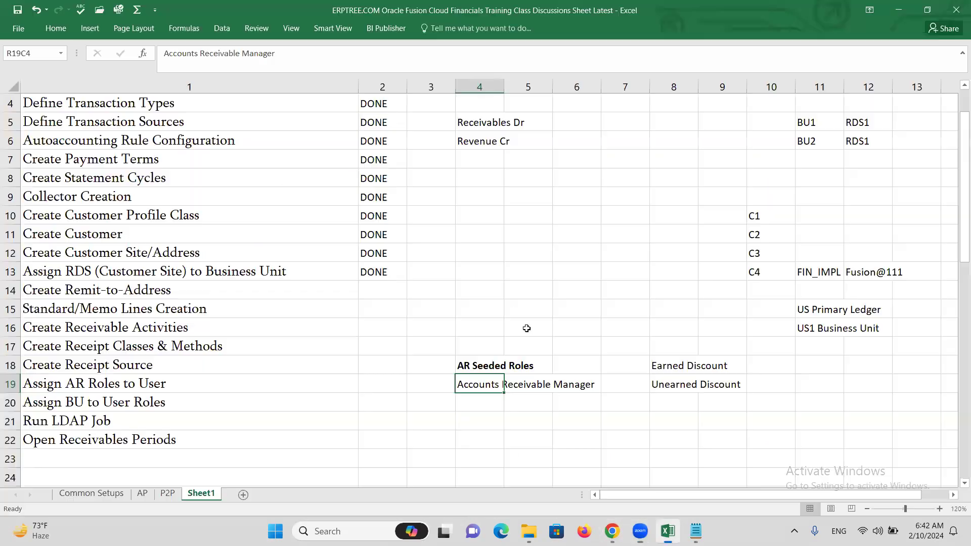
click(484, 401)
text(Accounts Receivable Specialist)
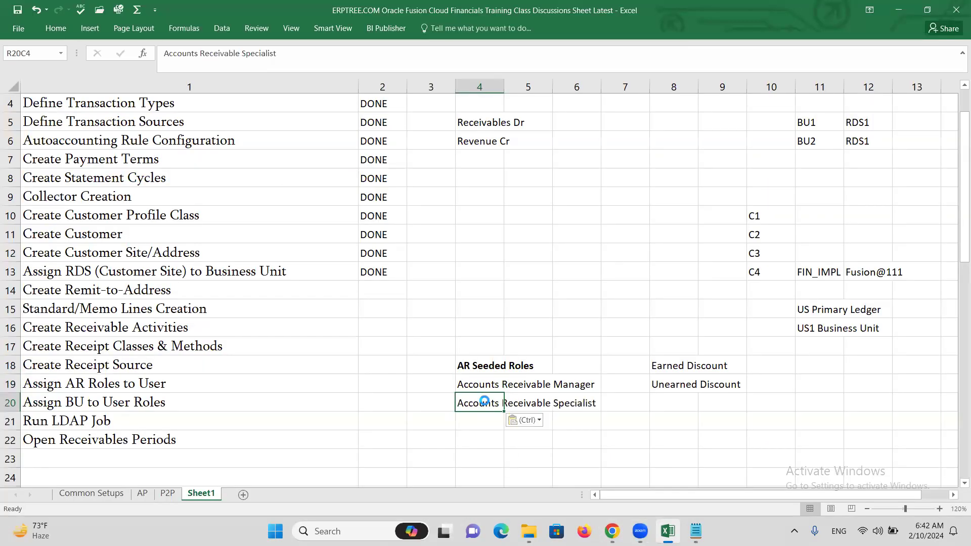
Back in Chrome, search the roles for "Billing" and add the Billing Manager role with code AR_BILLING_MANAGER_JOB to the ALTINC user
key(alt+Tab)
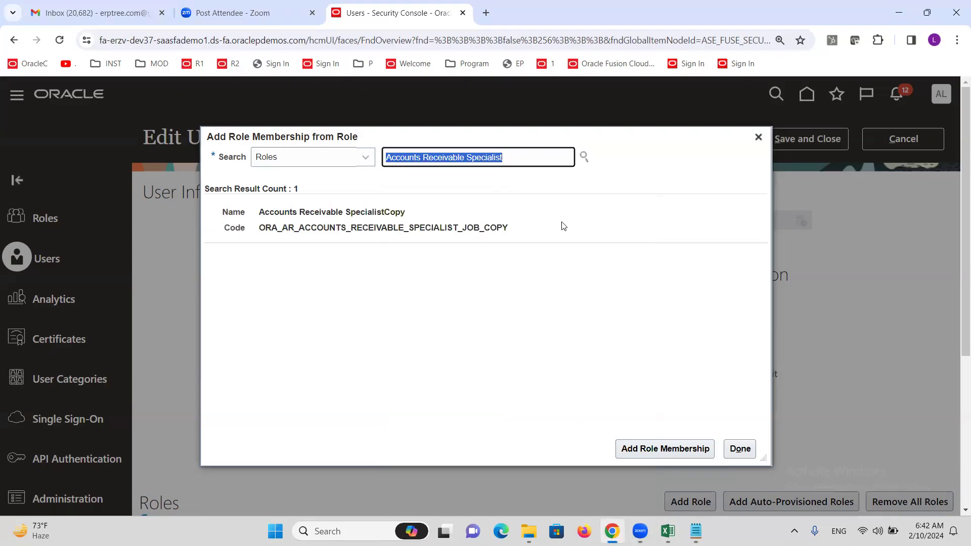
click(520, 163)
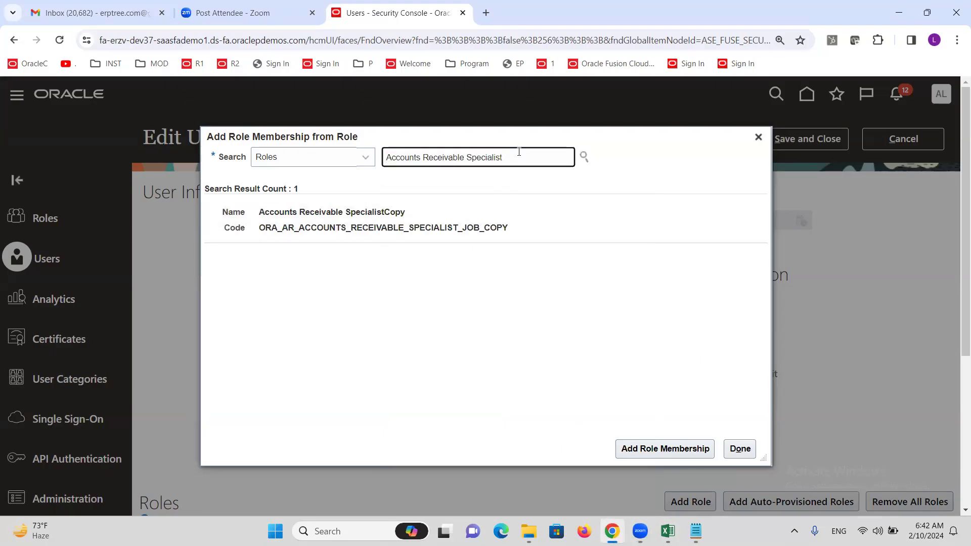
key(BackSpace)
key(BackSpace)
key(BackSpace)
key(BackSpace)
key(BackSpace)
key(BackSpace)
key(BackSpace)
key(BackSpace)
key(BackSpace)
key(BackSpace)
key(BackSpace)
key(BackSpace)
key(BackSpace)
key(BackSpace)
key(BackSpace)
key(BackSpace)
key(BackSpace)
key(BackSpace)
key(BackSpace)
key(BackSpace)
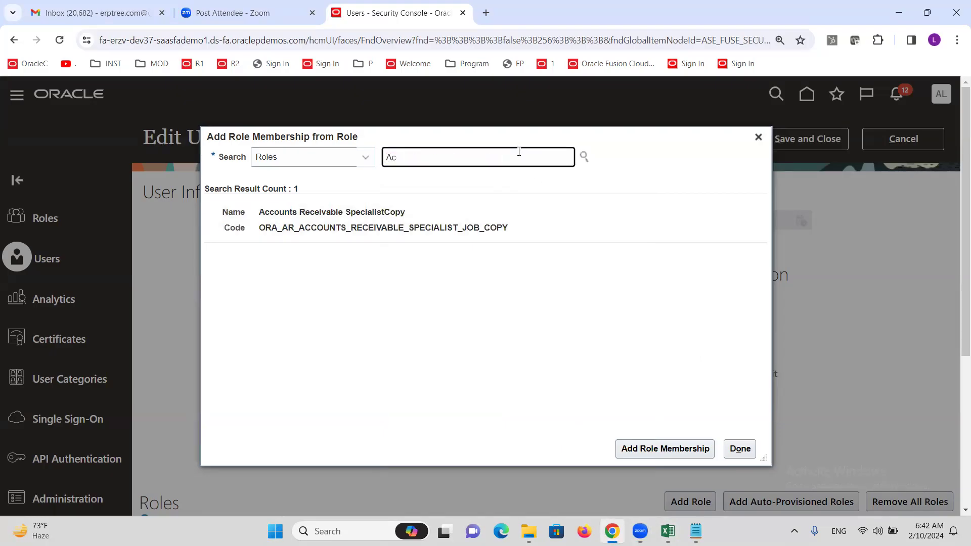
text(Billing)
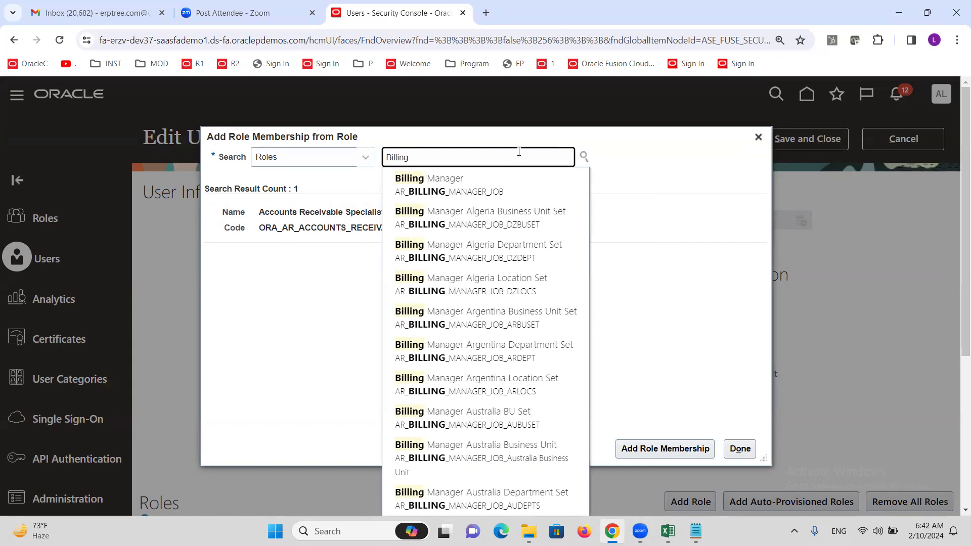
click(453, 179)
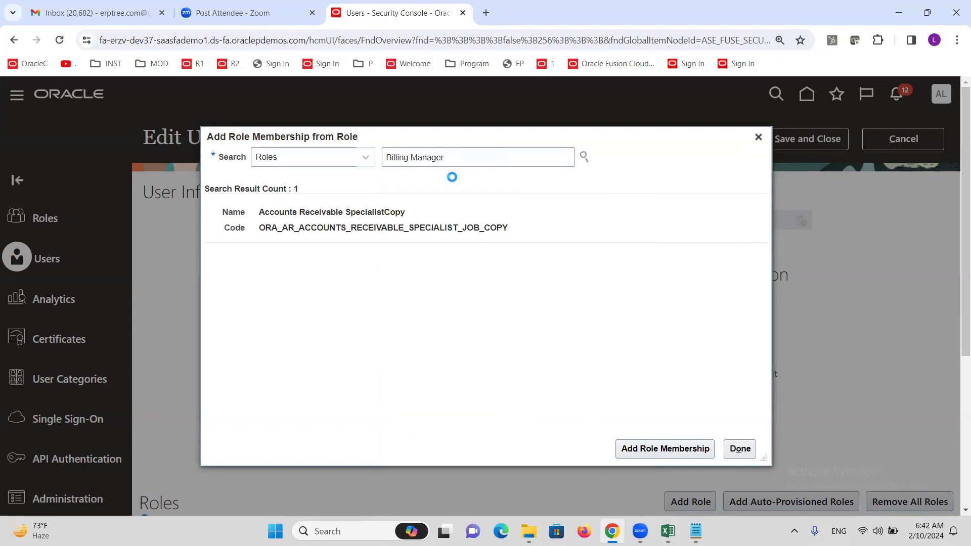
click(666, 449)
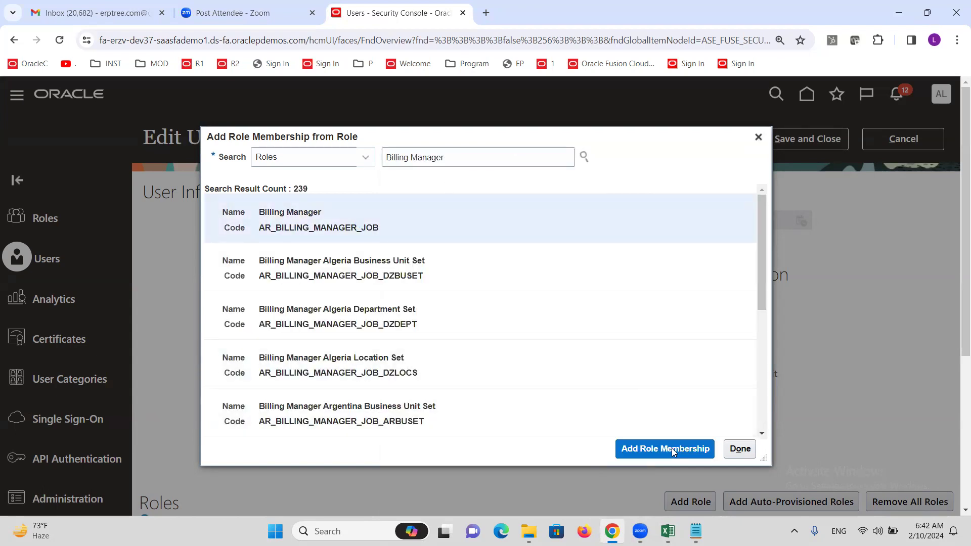
Find the Billing Specialist role with code AR_BILLING_SPECIALIST_JOB and add it to the ALTINC user
double_click(467, 159)
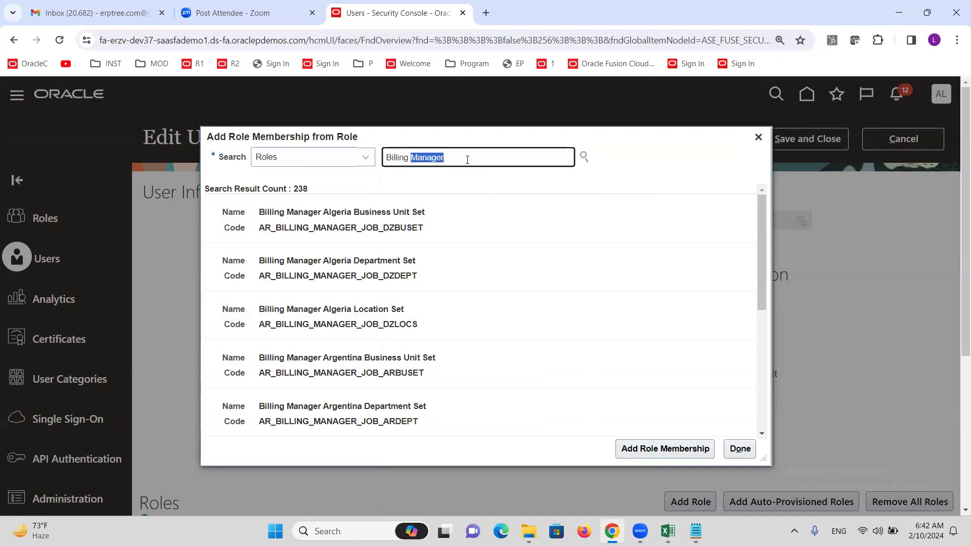
text(S)
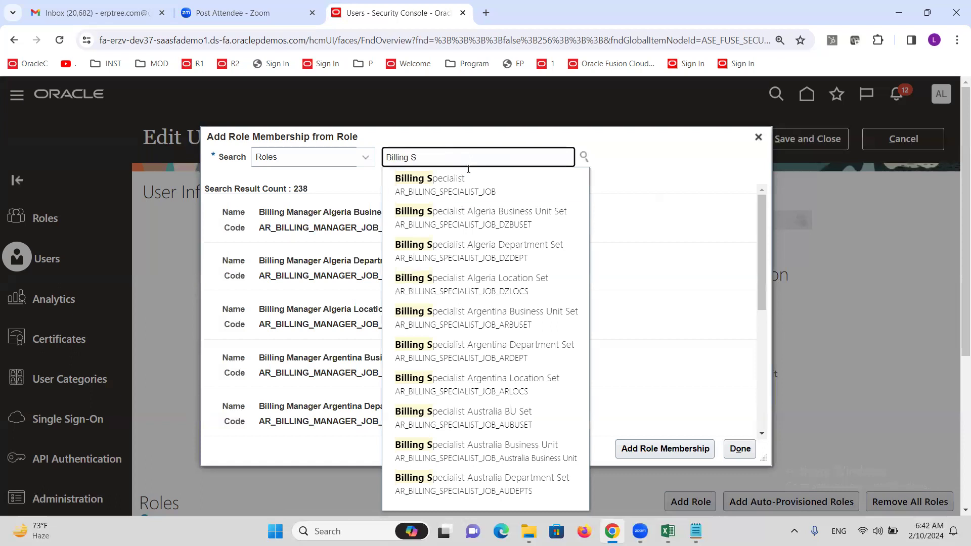
click(468, 176)
click(381, 225)
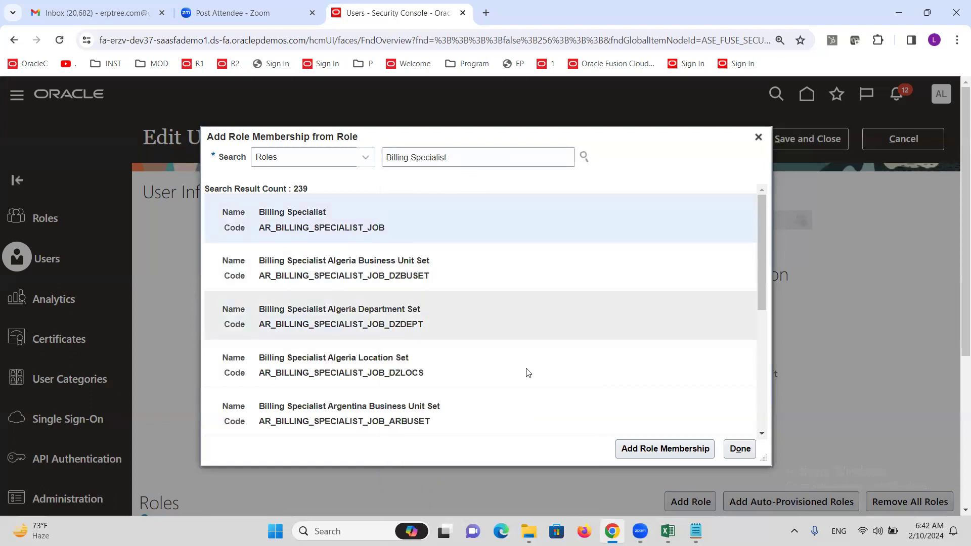
click(628, 450)
Copy the role name Billing Specialist, then in the Excel checklist enter "Billing Manager" in row 21 and "Billing Specialist" in row 22 of column 4
drag(476, 168, 310, 156)
key(ctrl+c)
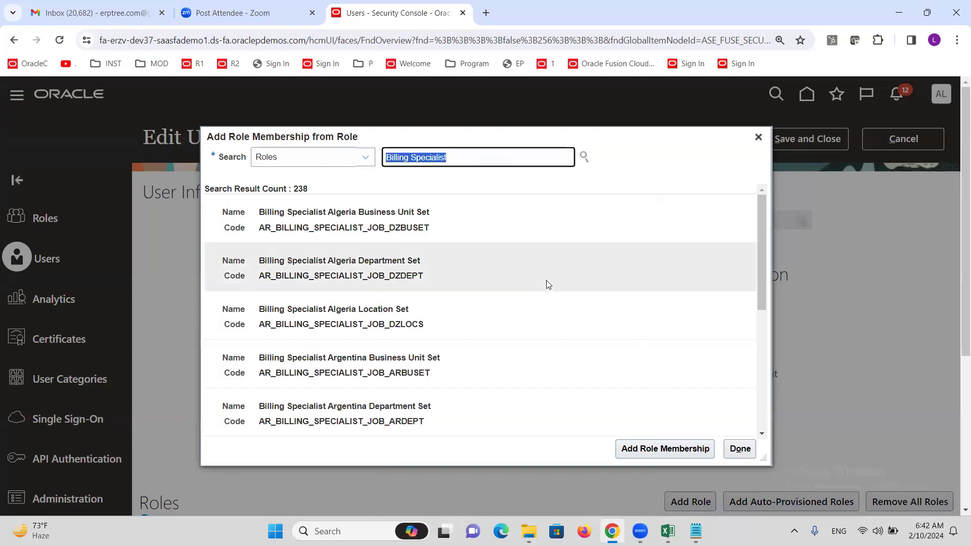
key(alt+Tab)
click(479, 421)
text(b)
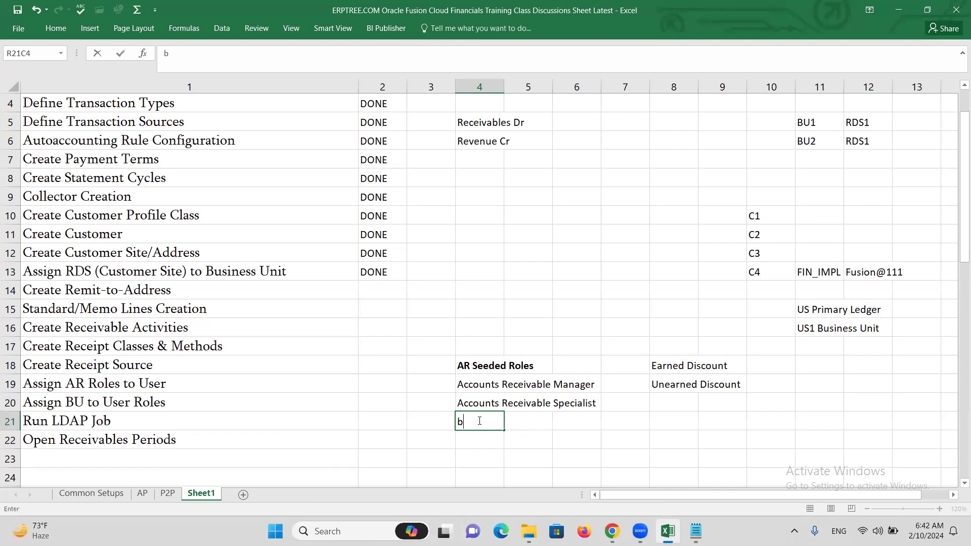
text(Billing Manager)
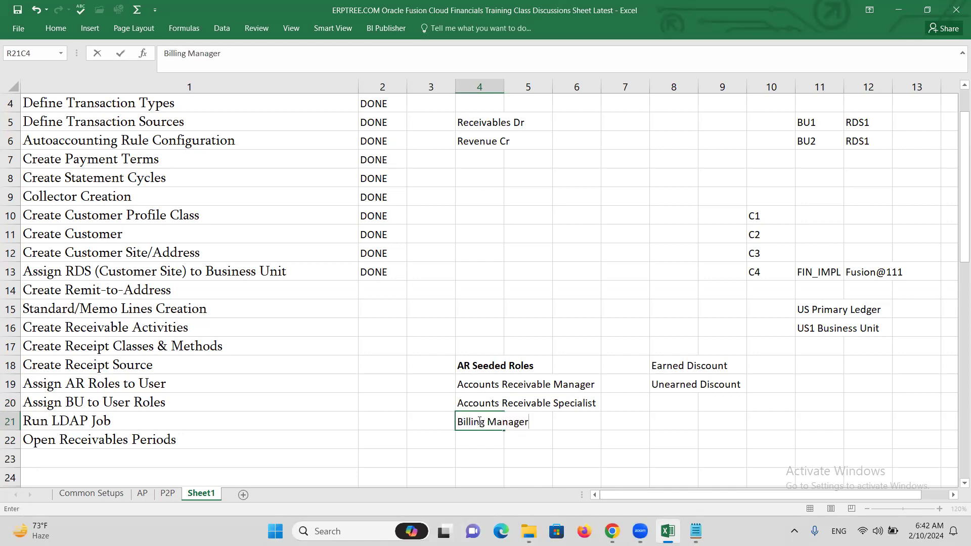
key(Return)
key(ctrl+v)
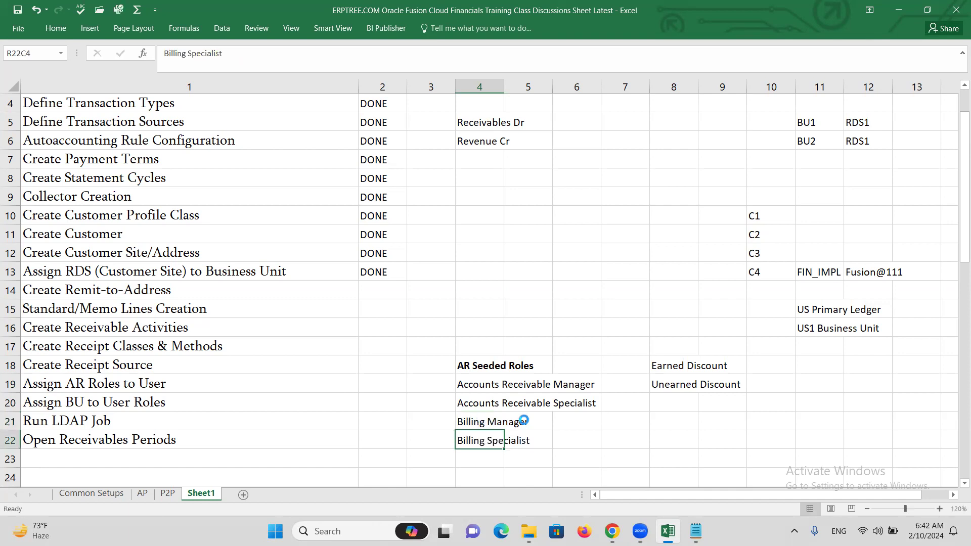
Back in Chrome, add the Collections Agent role with code ORA_IEX_COLLECTIONS_AGENT_JOB to the ALTINC user
key(alt+Tab)
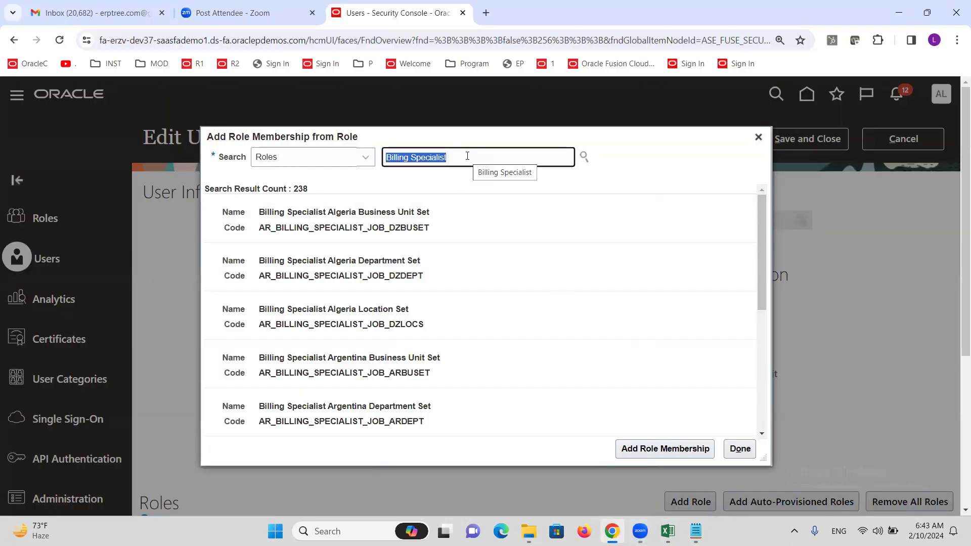
text(collec)
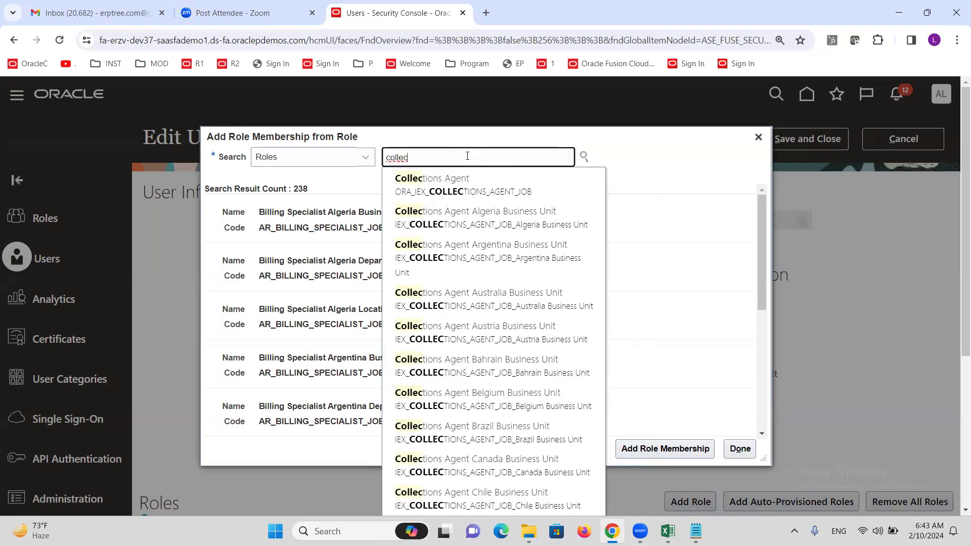
click(464, 174)
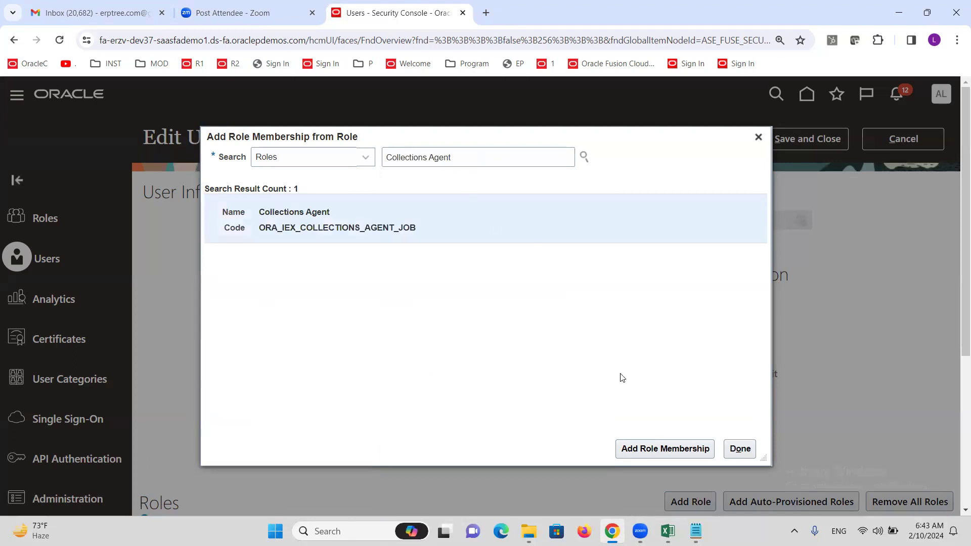
click(648, 451)
Copy the role name Collections Agent into row 23, column 4 of the Excel checklist
drag(478, 168, 345, 161)
key(ctrl+c)
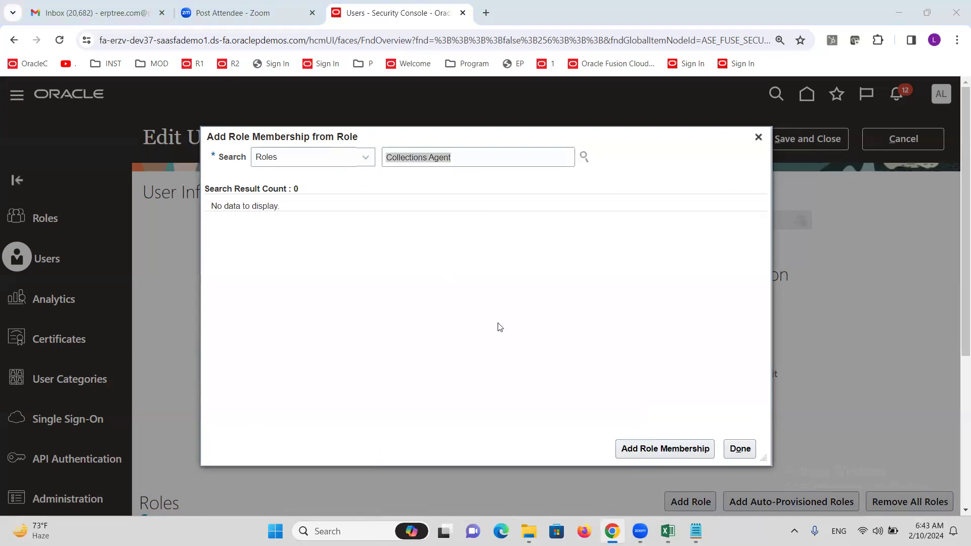
key(alt+Tab)
key(alt+Tab)
click(481, 461)
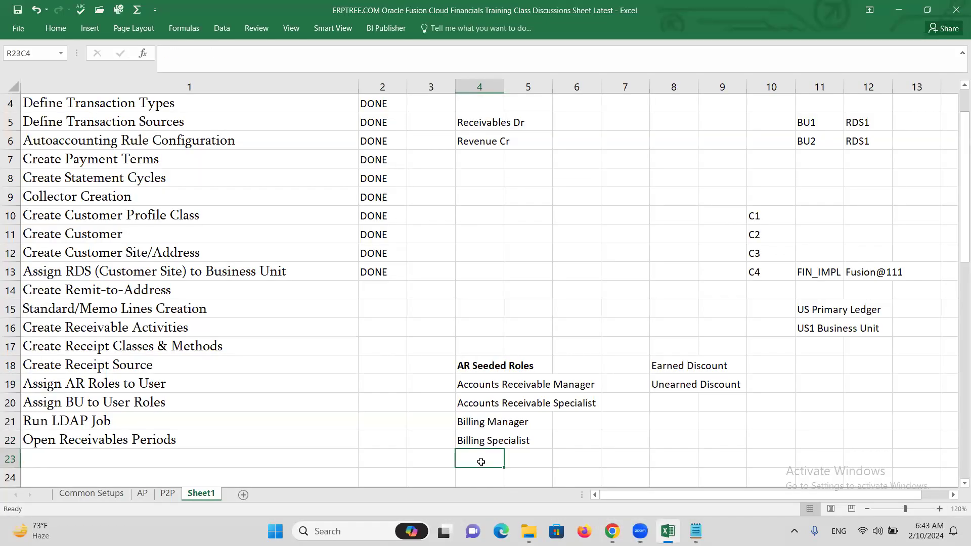
key(ctrl+v)
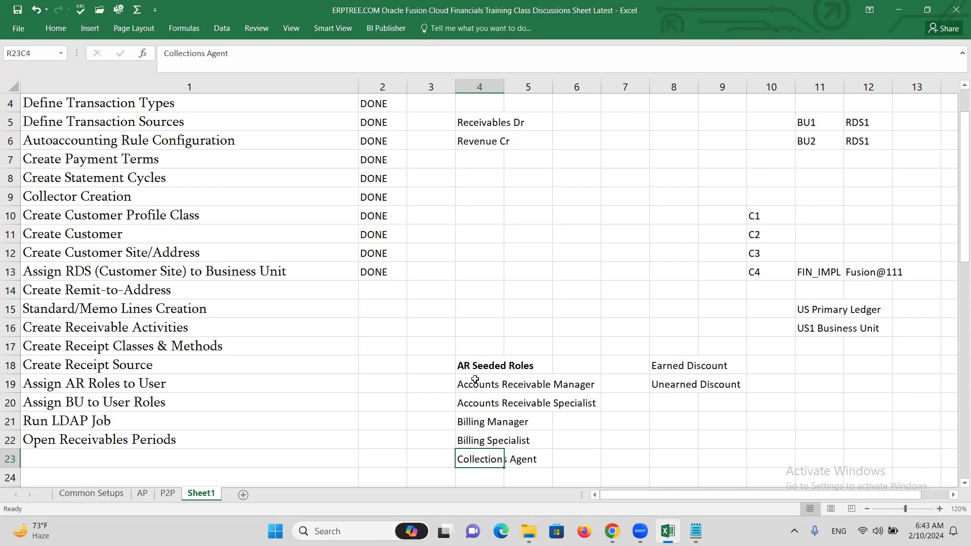
drag(469, 386, 574, 397)
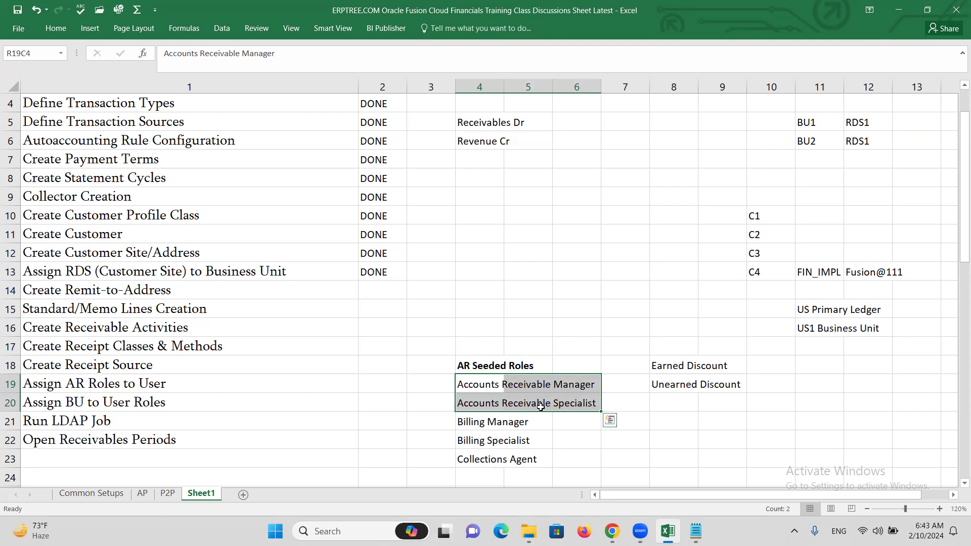
drag(461, 424, 562, 443)
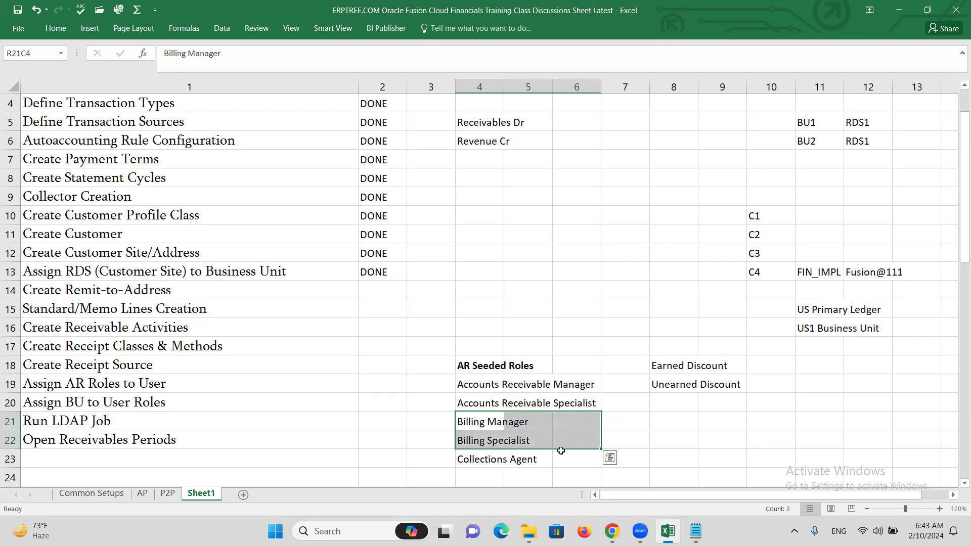
click(486, 458)
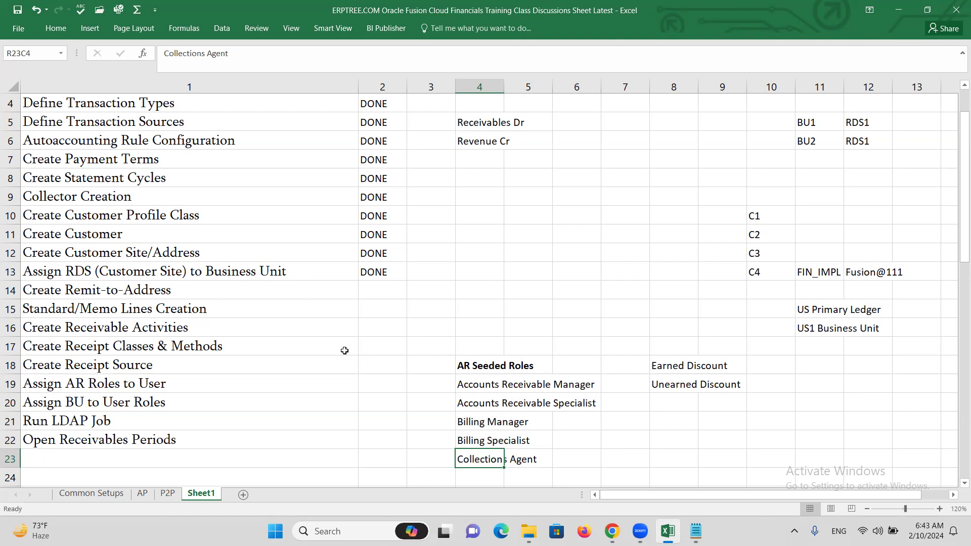
click(132, 403)
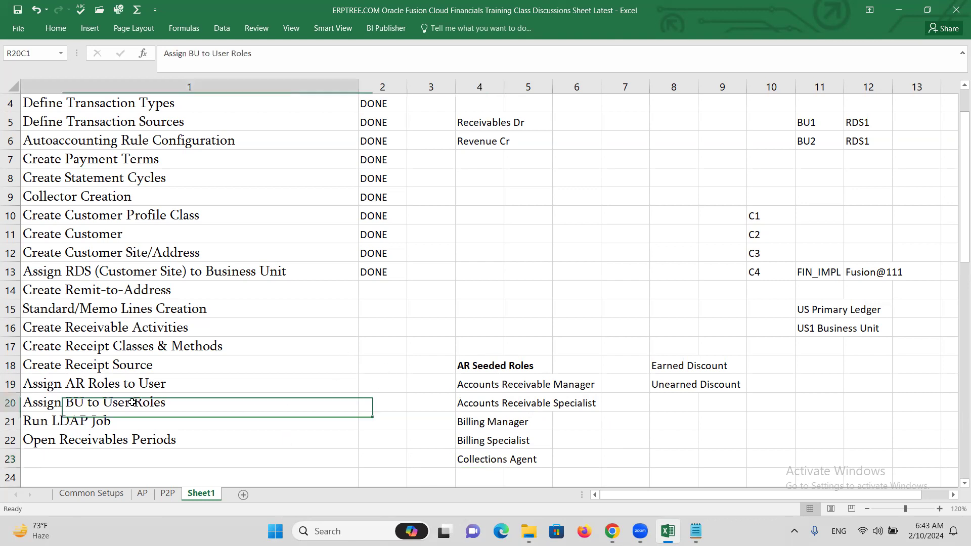
drag(468, 384, 596, 461)
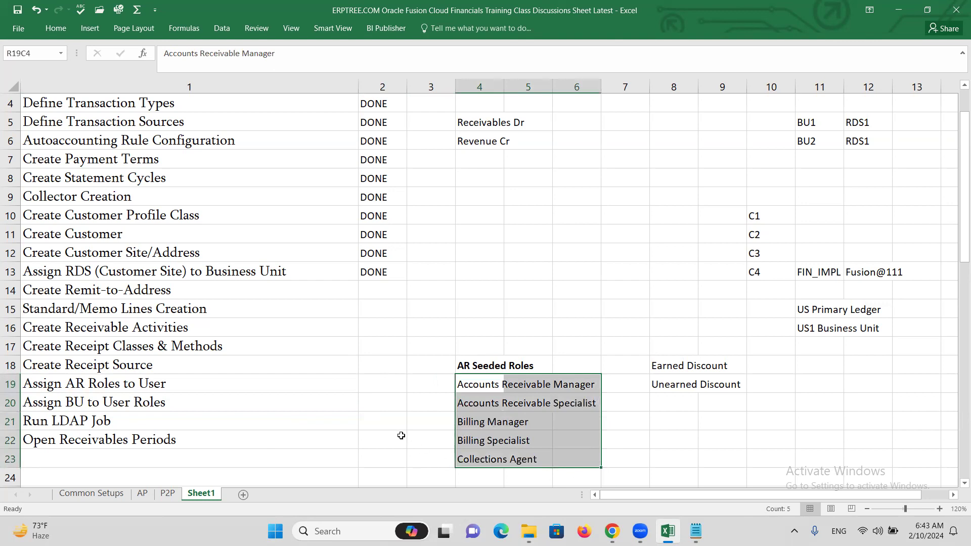
Return to Chrome, finish adding role memberships, and save and close the ALTINC user account
click(612, 531)
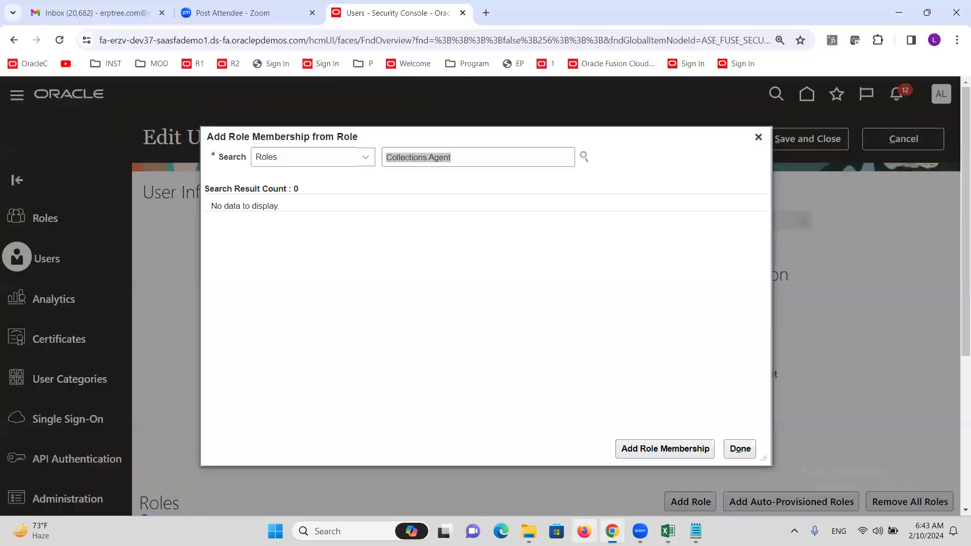
click(738, 455)
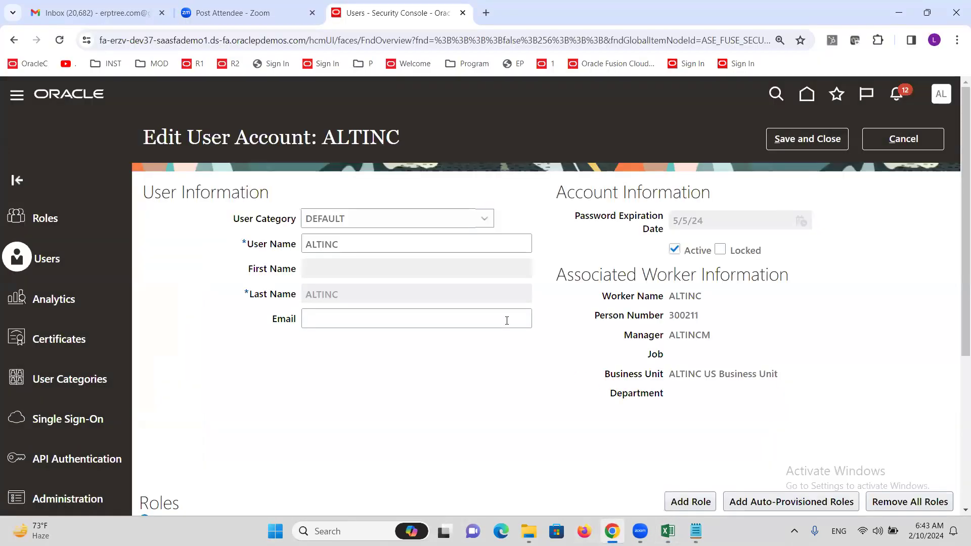
click(788, 144)
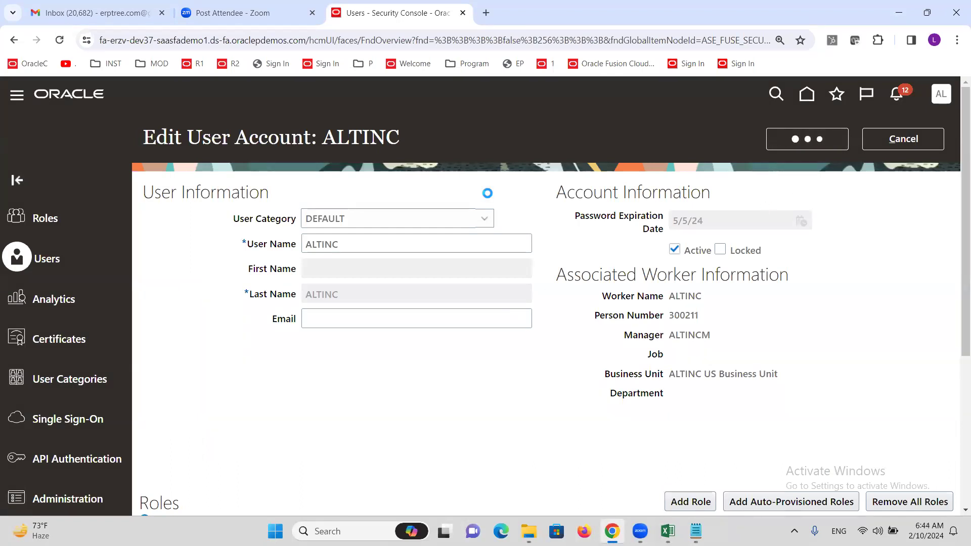
Leave the ALTINC user account editor and open Setup and Maintenance
click(902, 141)
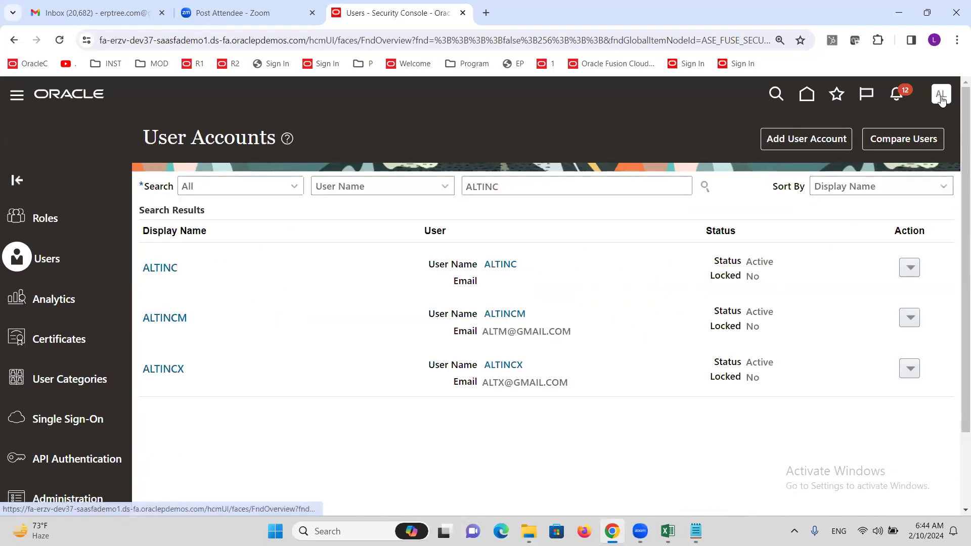
click(940, 96)
click(729, 308)
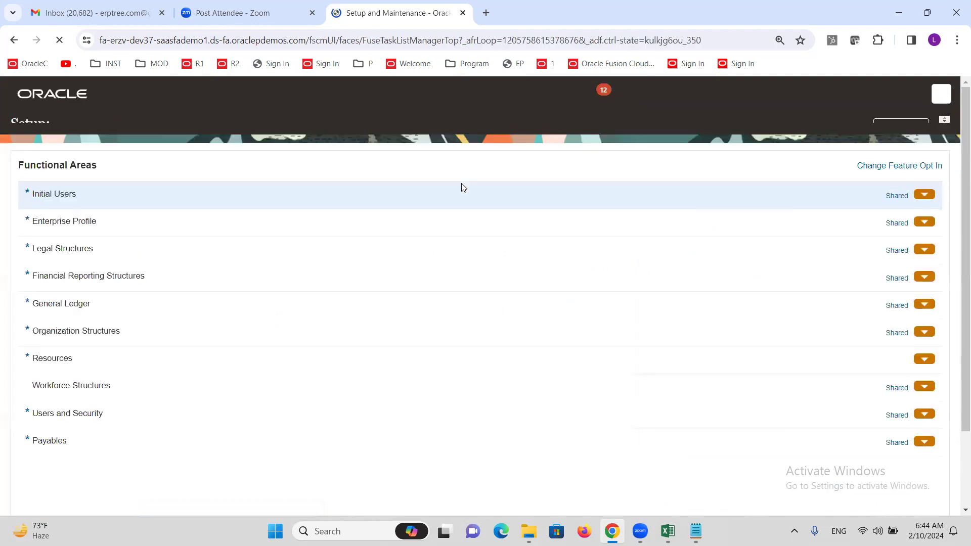
Search the setup tasks for "data access for u" and open the Manage Data Access for Users task
click(516, 183)
text(da)
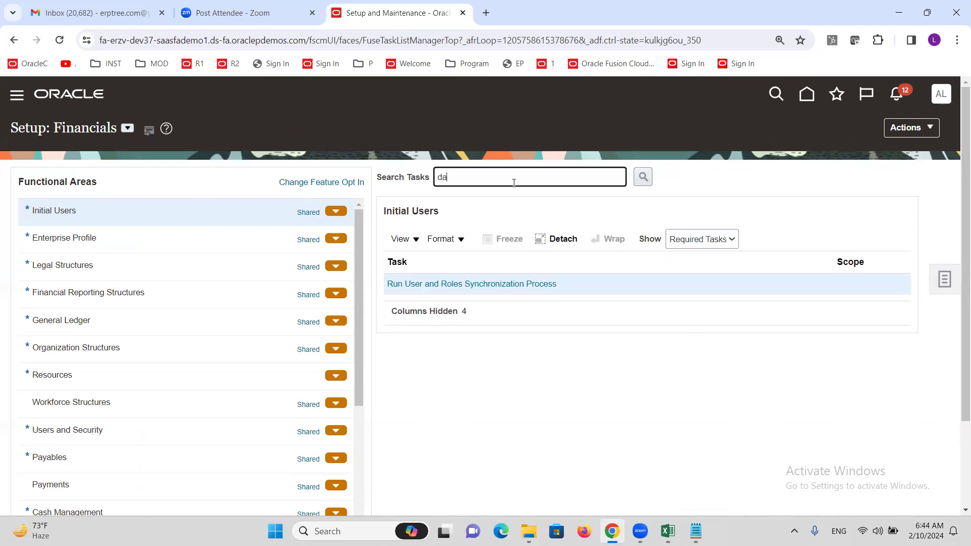
text(ta access for u)
key(Return)
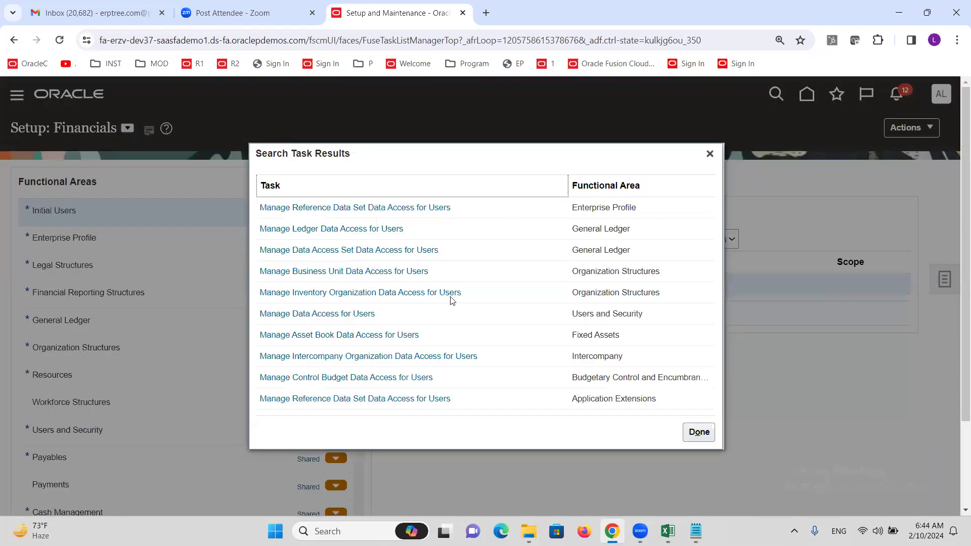
click(357, 314)
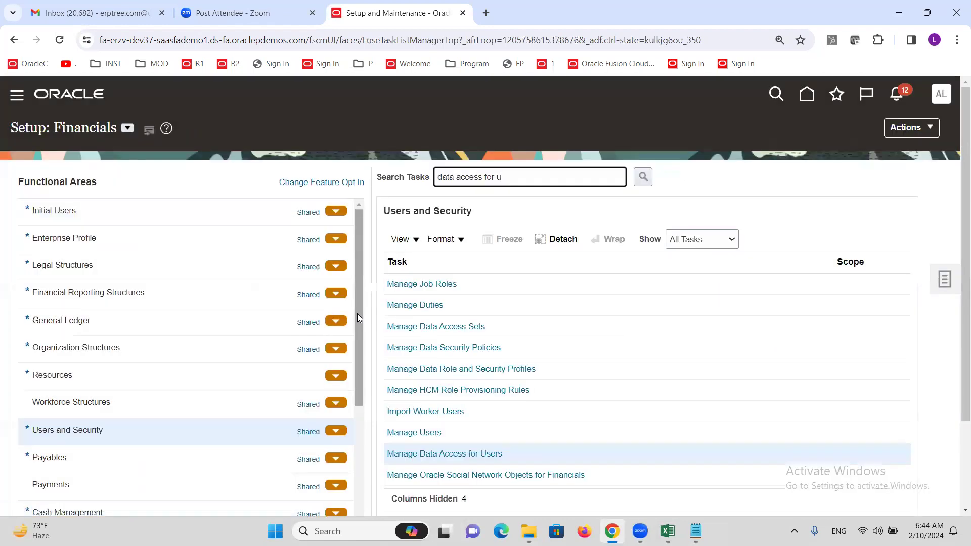
click(467, 454)
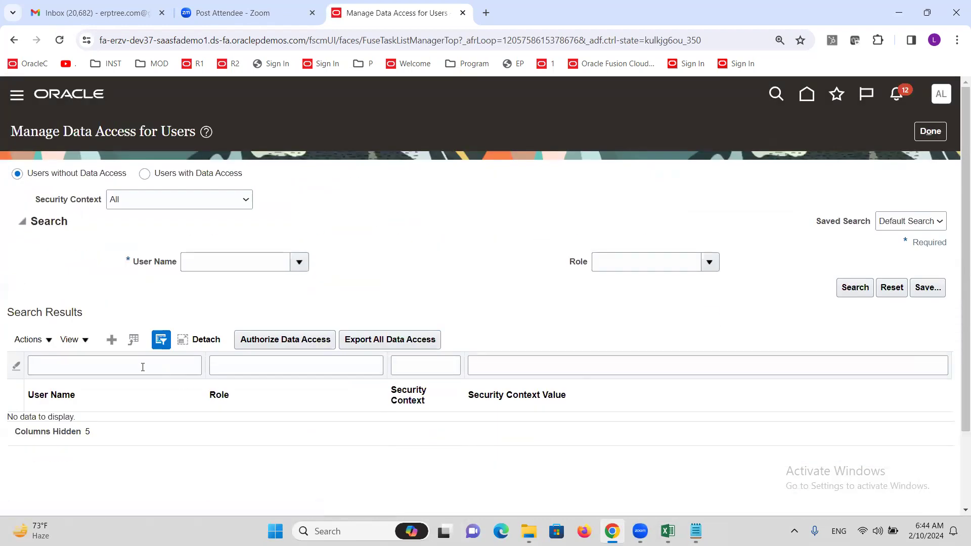
Create a data access row for user ALTINC with role Accounts Receivable Manager, security context Business unit and value ALTINC US Business Unit
click(111, 340)
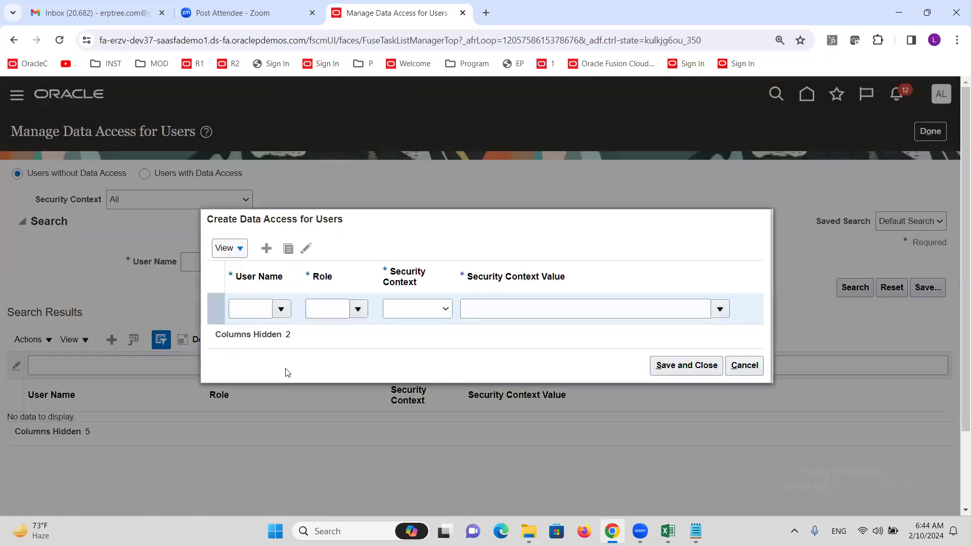
click(254, 307)
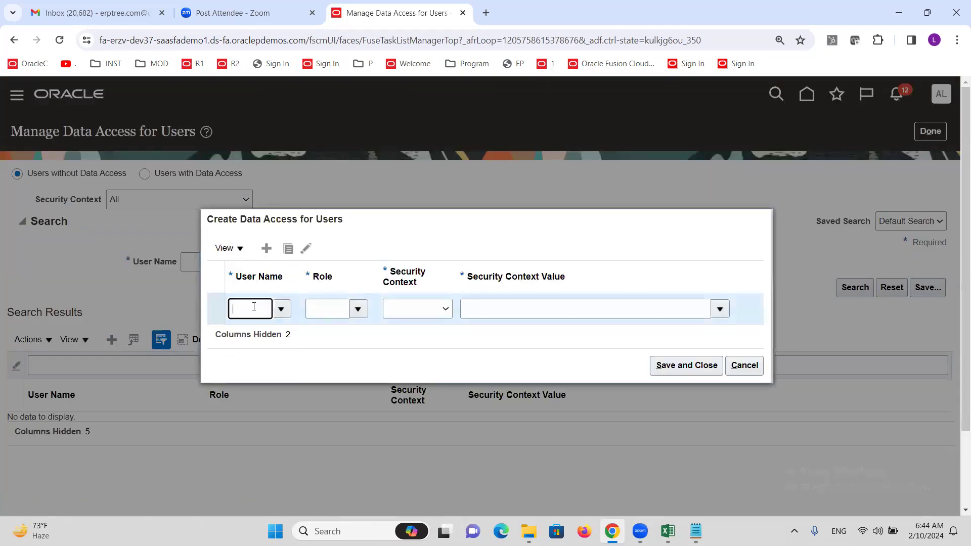
text(ALTINC)
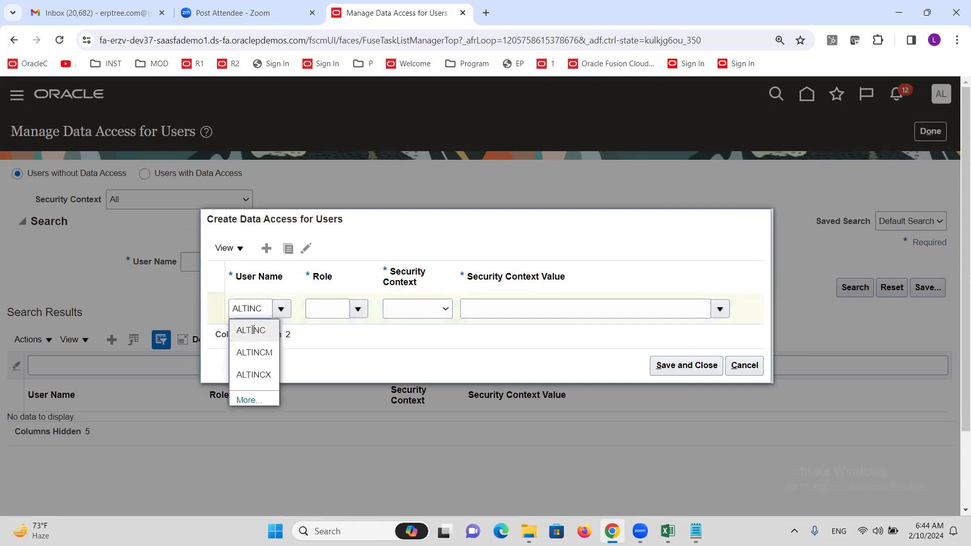
click(253, 329)
click(358, 309)
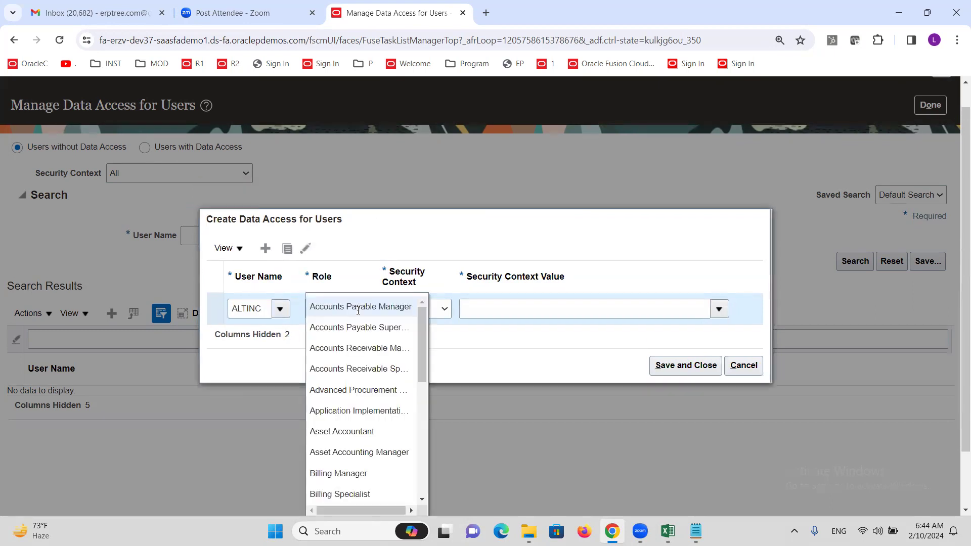
click(362, 345)
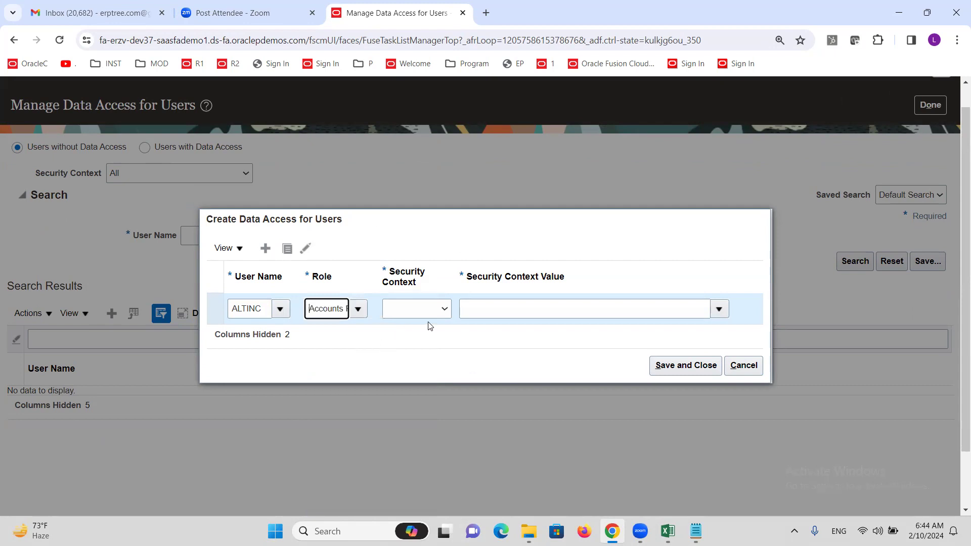
click(440, 311)
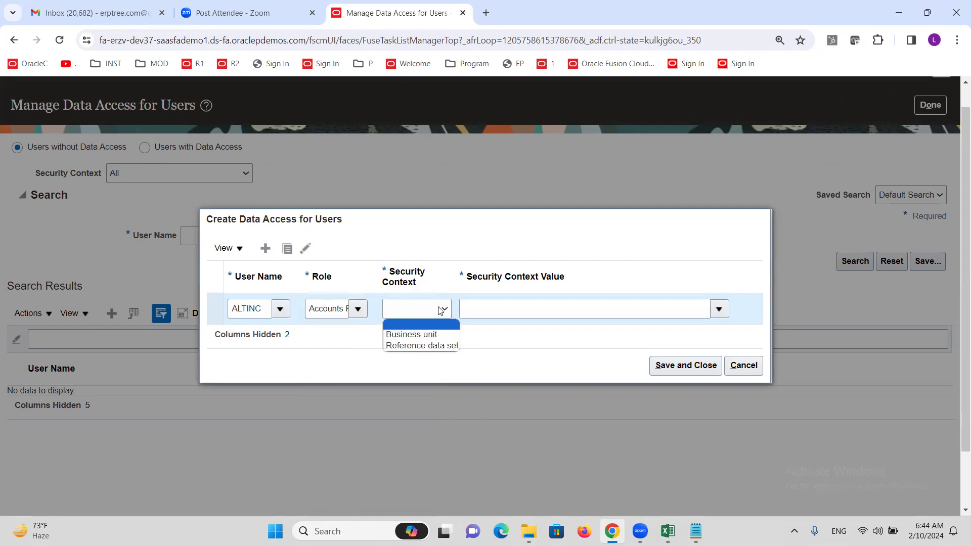
click(438, 333)
click(496, 311)
text(ALTINC)
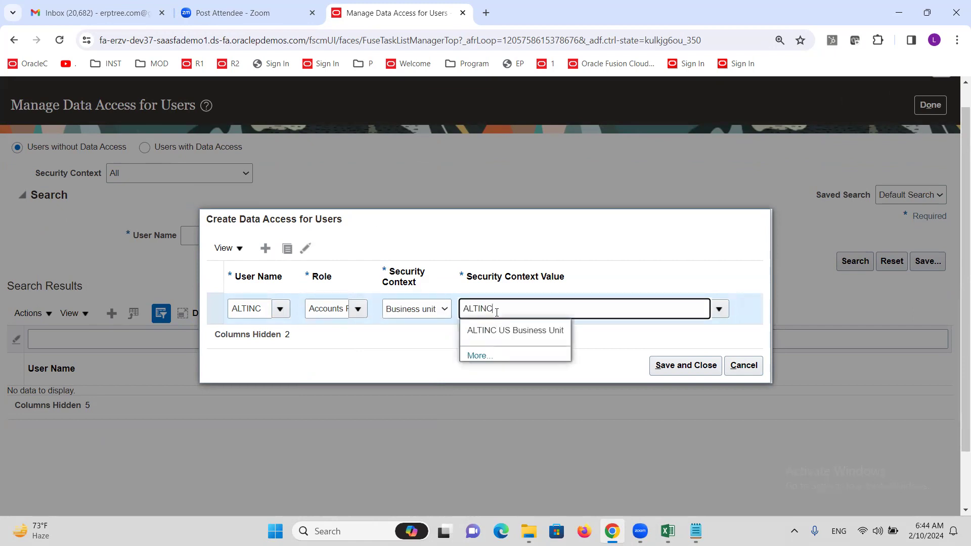
click(504, 331)
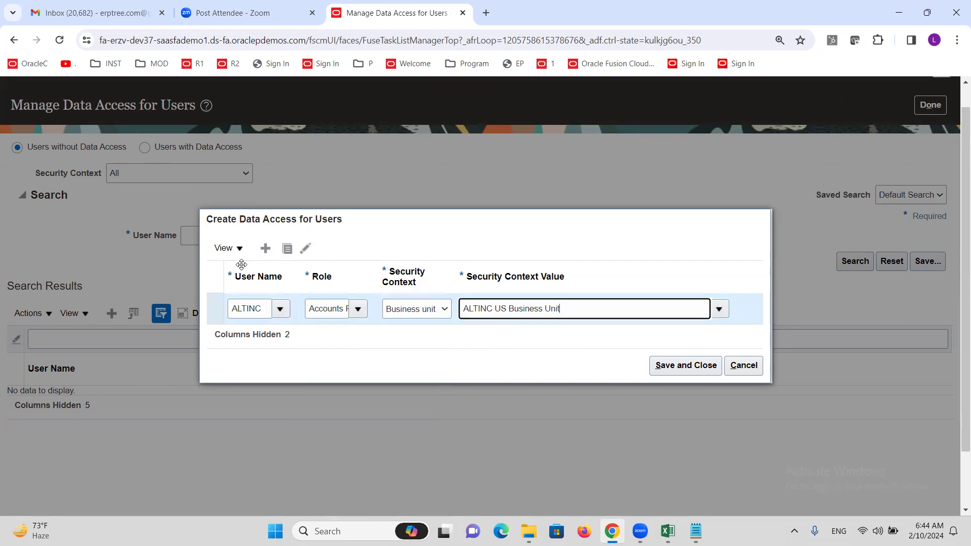
Add a second ALTINC row with role Accounts Receivable Specialist, security context Business unit and value ALTINC US Business Unit
click(265, 248)
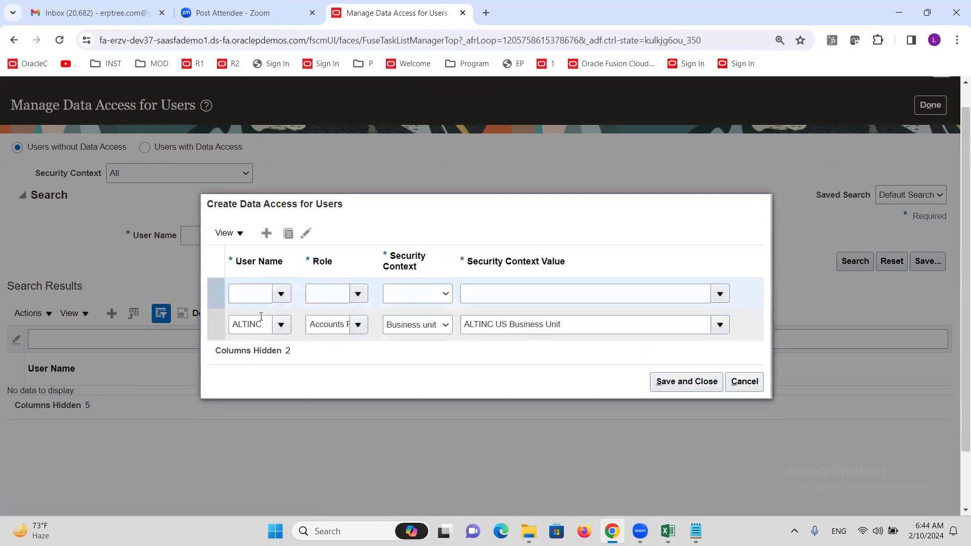
click(247, 298)
text(ALTINC)
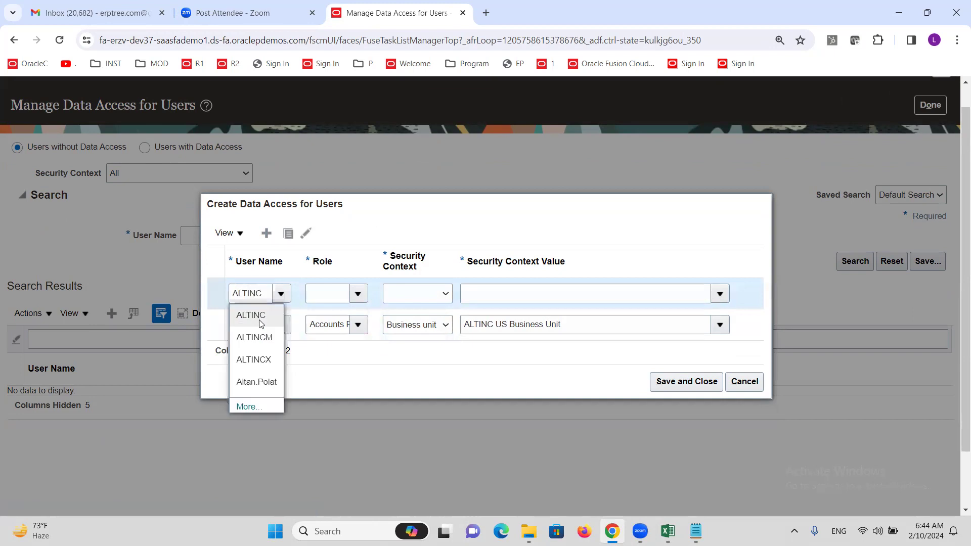
click(251, 315)
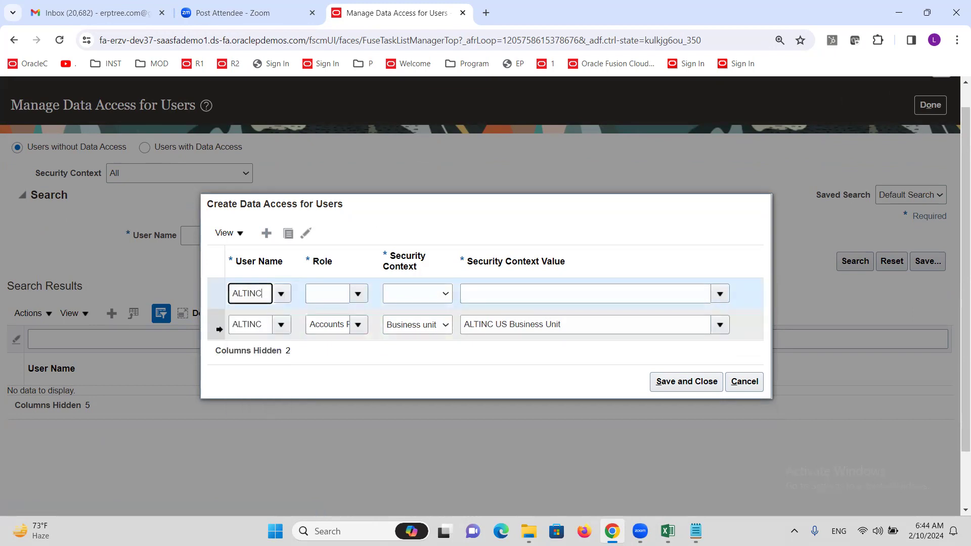
click(357, 293)
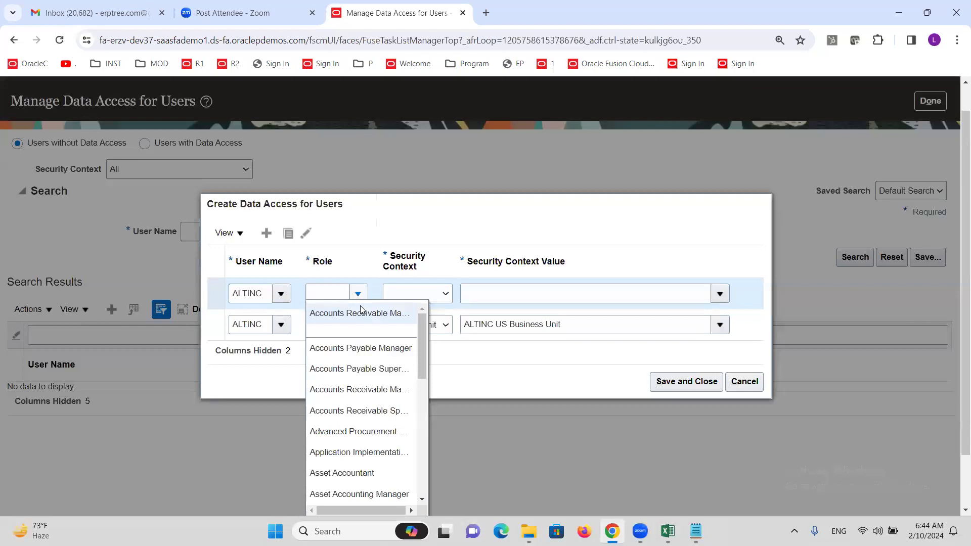
click(390, 411)
click(439, 299)
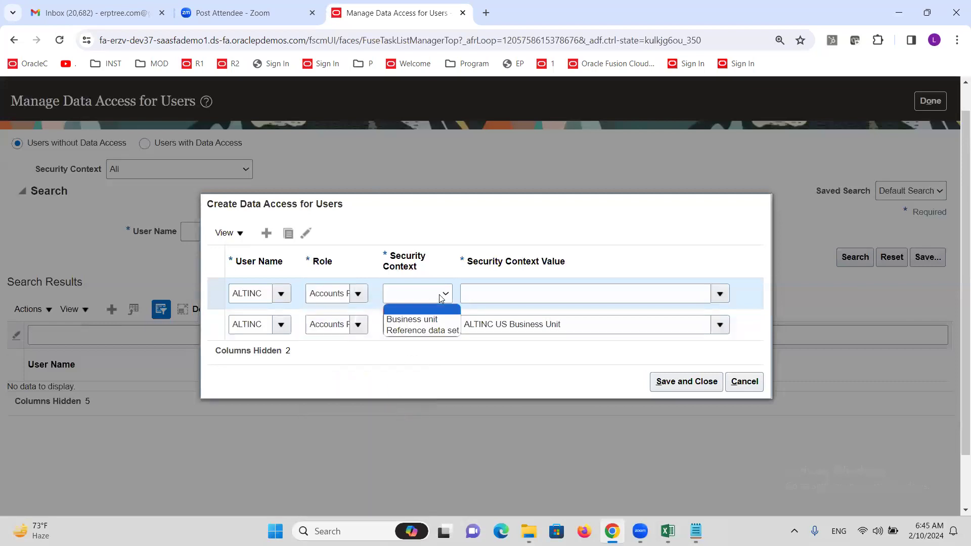
click(441, 317)
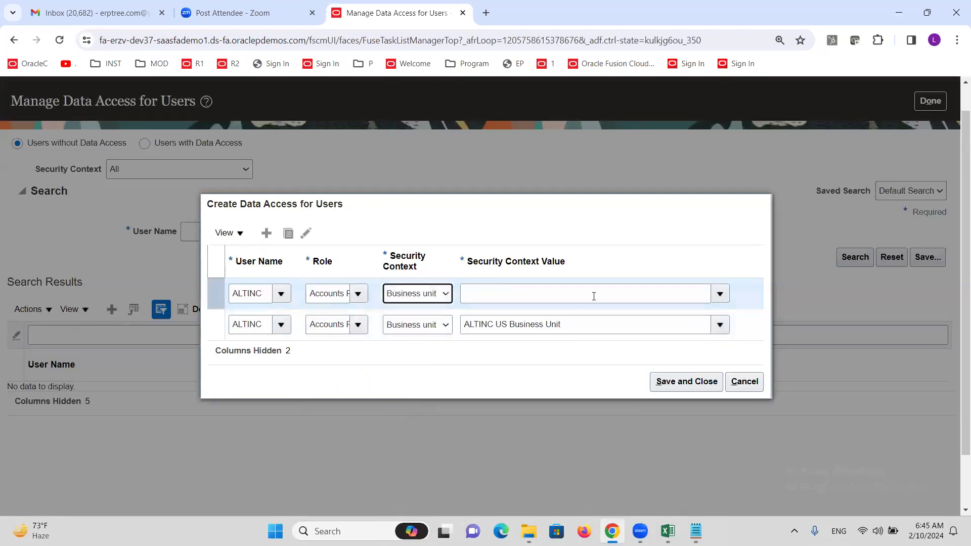
click(719, 294)
click(541, 336)
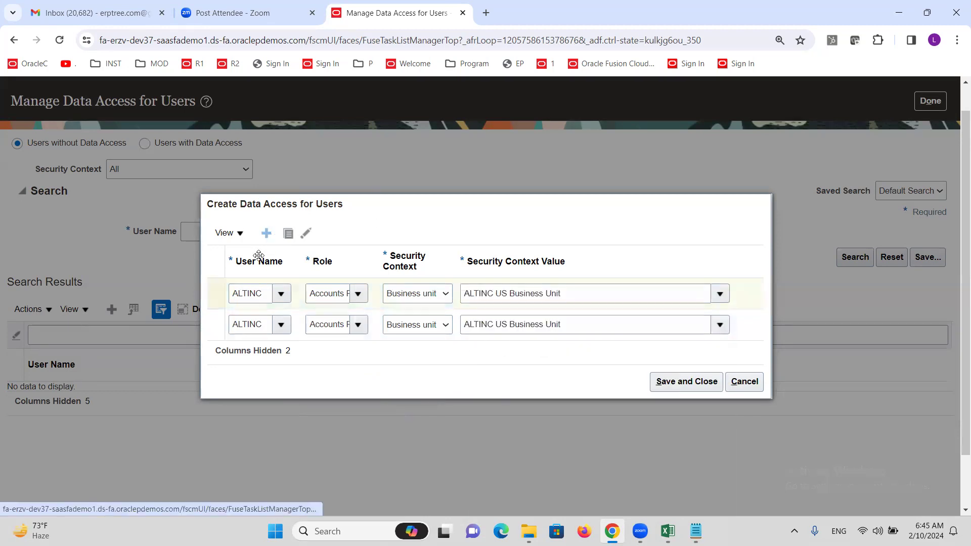
Add a third ALTINC row with role Billing Manager, security context Business unit and value ALTINC US Business Unit
click(267, 233)
click(249, 281)
text(ALT)
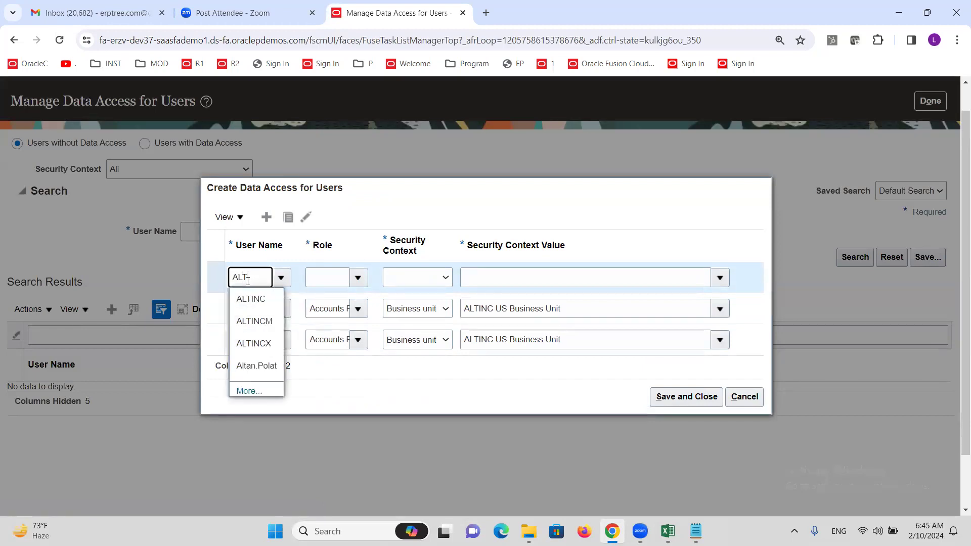
click(250, 299)
click(359, 277)
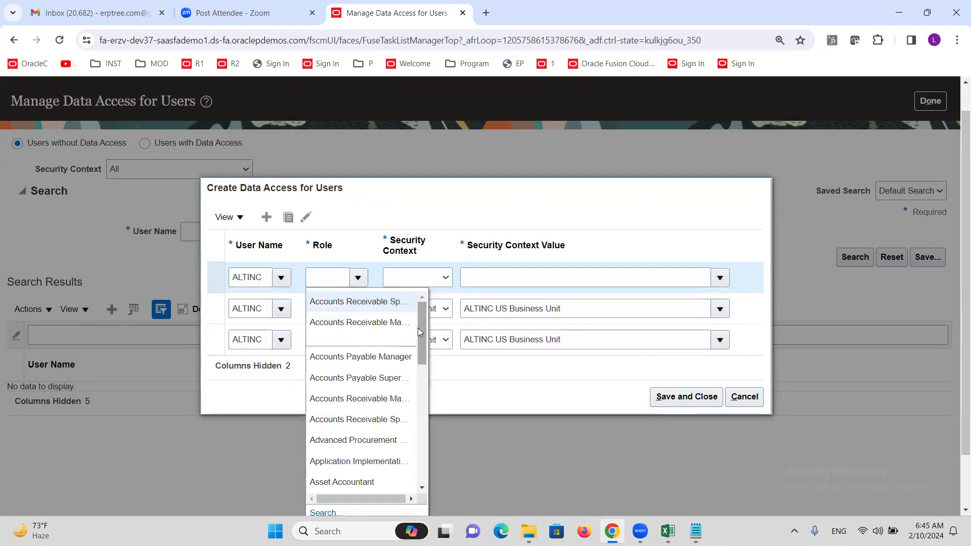
drag(423, 327, 424, 375)
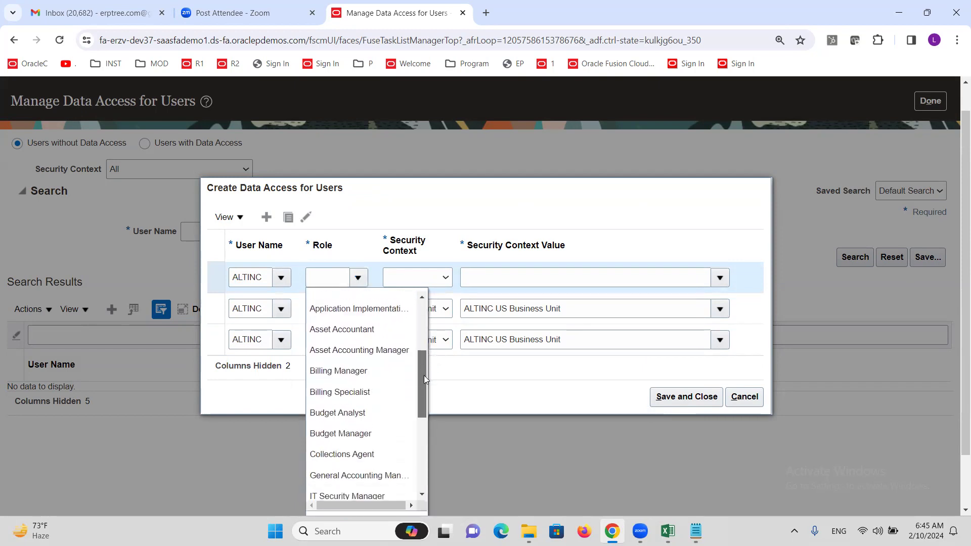
click(371, 372)
click(418, 279)
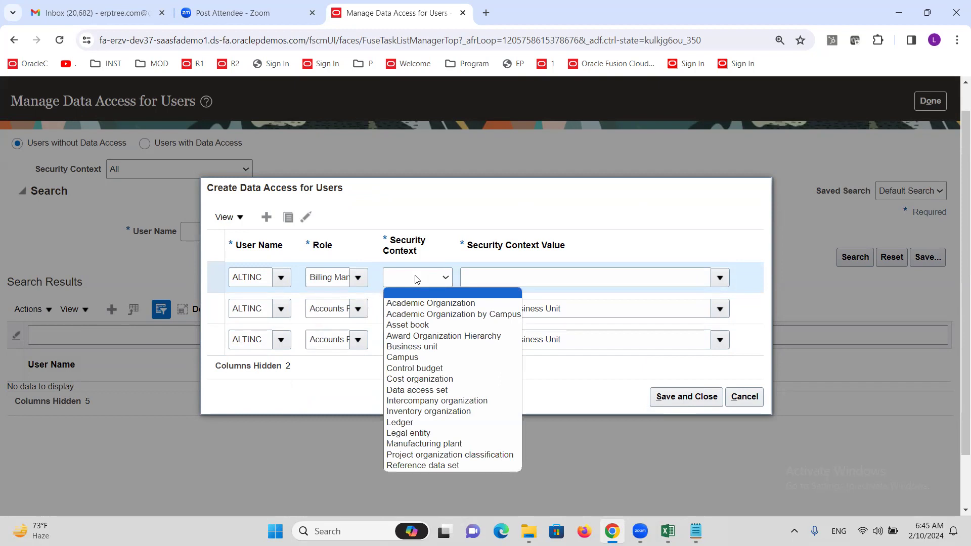
click(412, 346)
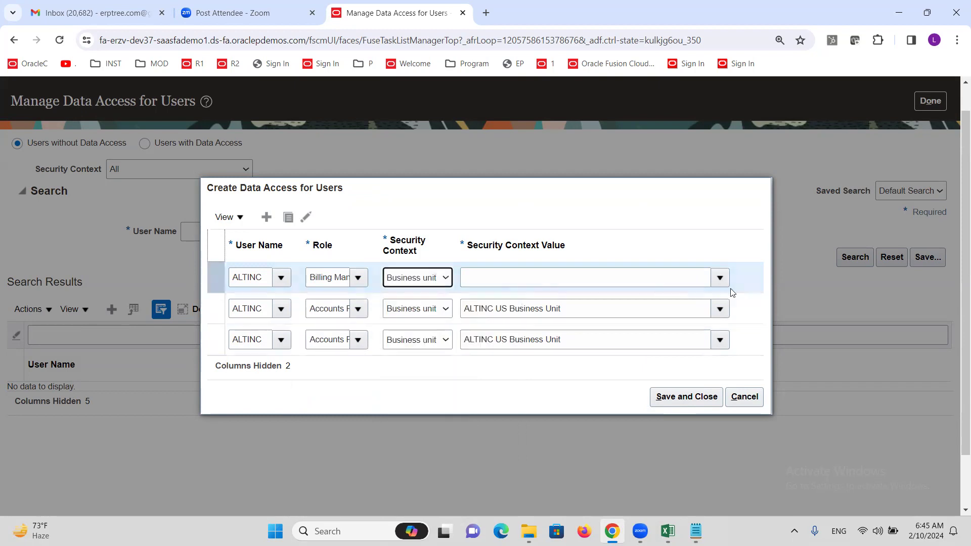
click(719, 278)
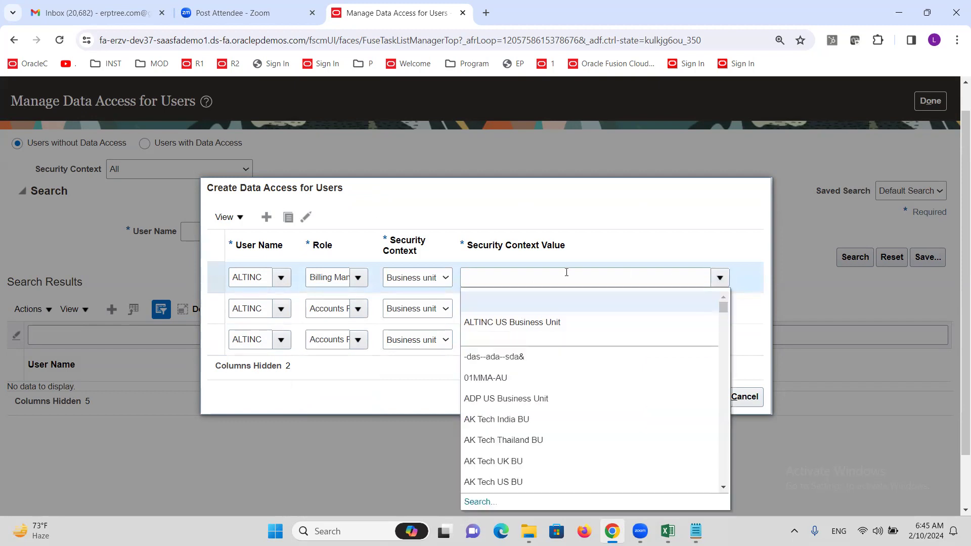
click(515, 322)
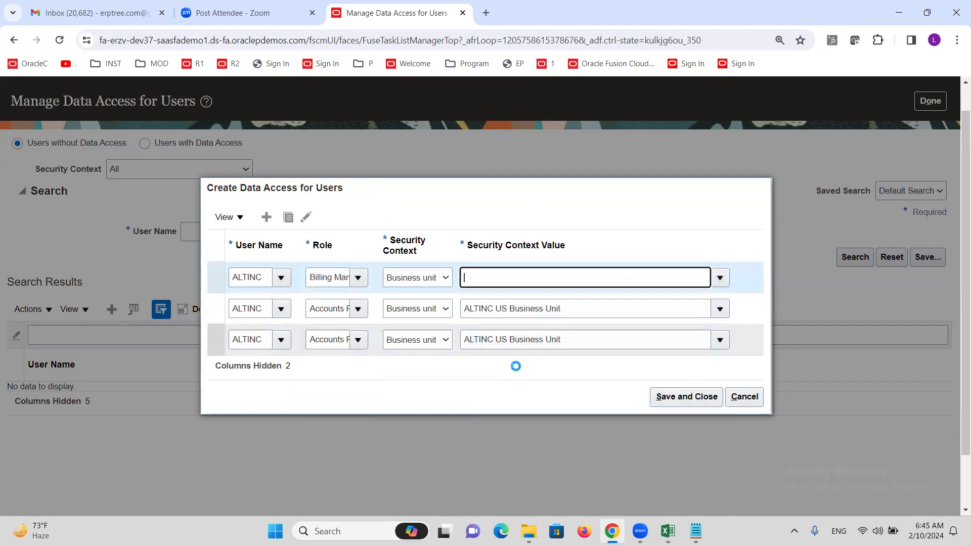
Add a fourth ALTINC row with role Billing Specialist and security context Business unit, and open its list of security context values
click(266, 218)
click(252, 264)
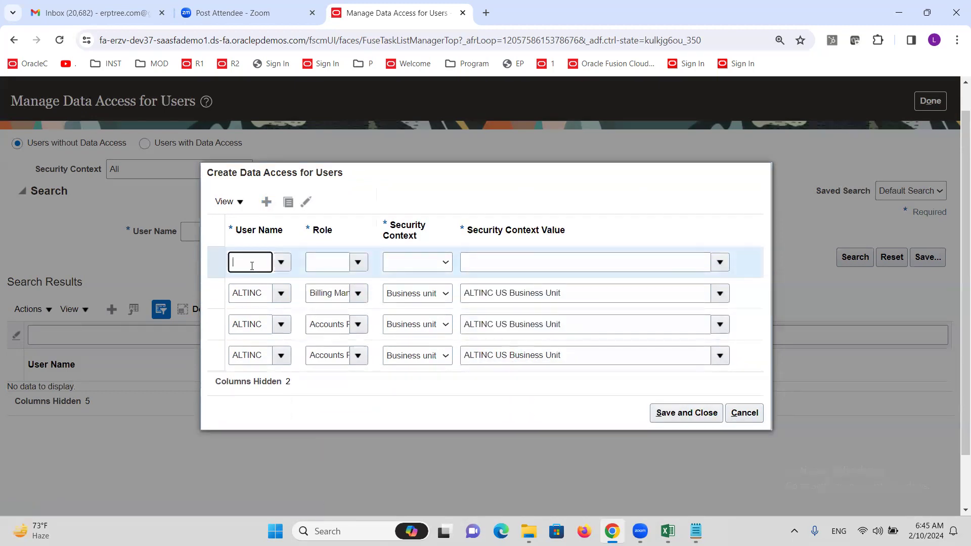
text(ALT)
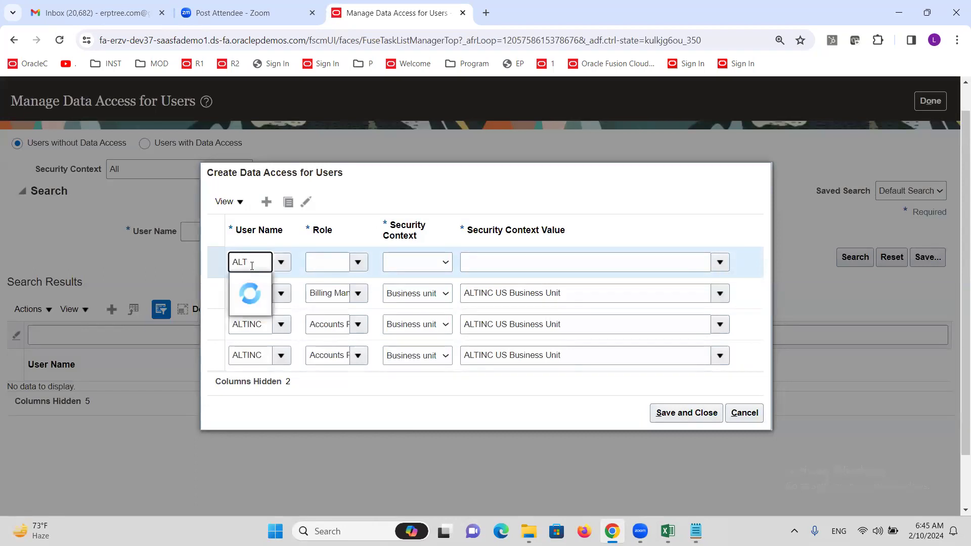
click(251, 284)
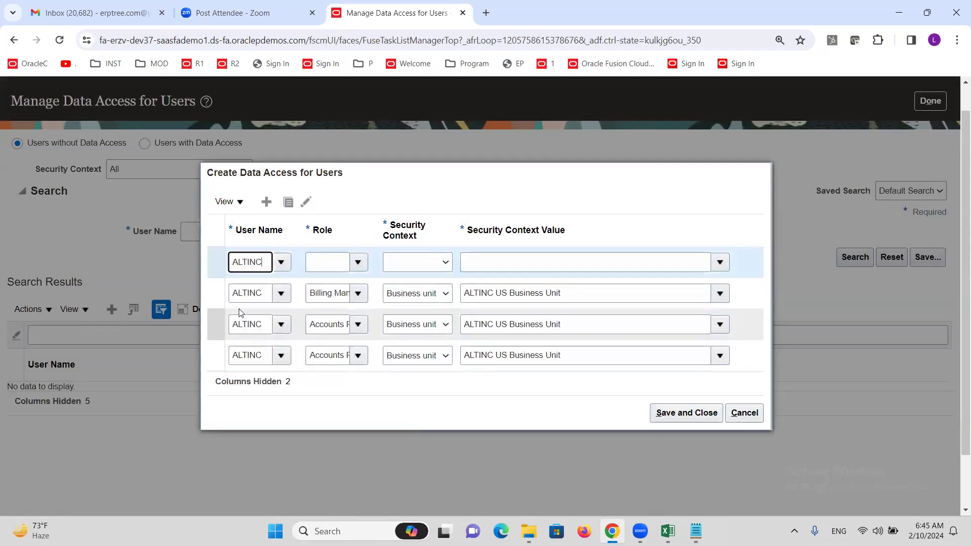
click(358, 264)
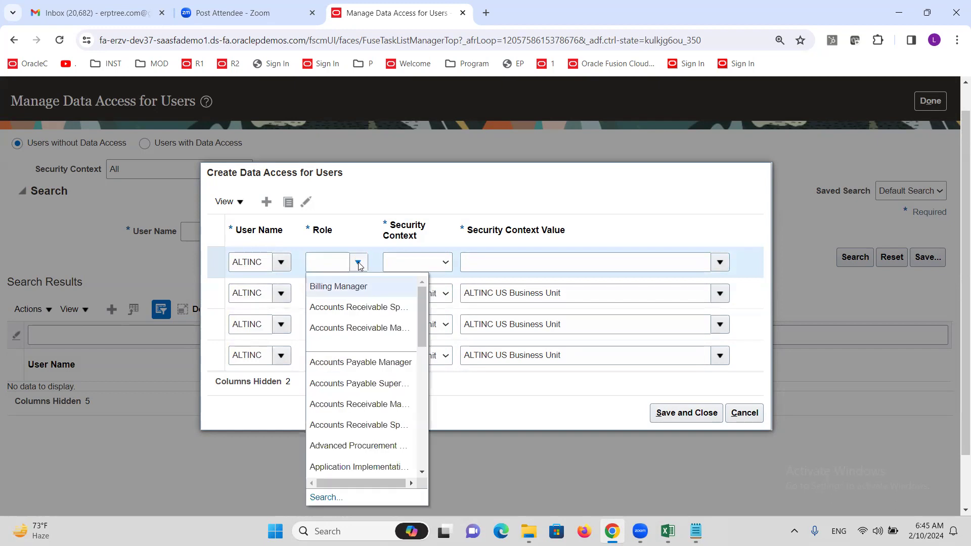
drag(423, 302, 422, 338)
click(357, 430)
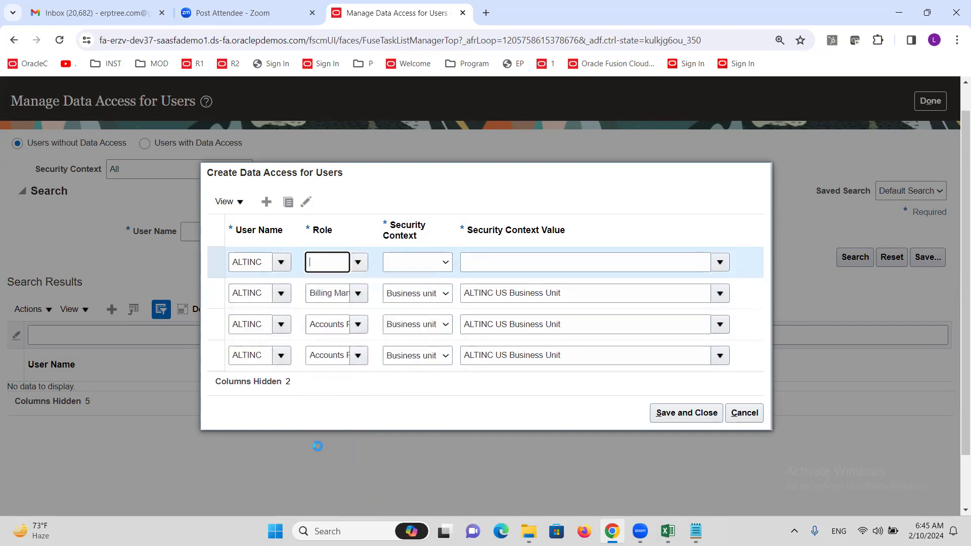
click(439, 263)
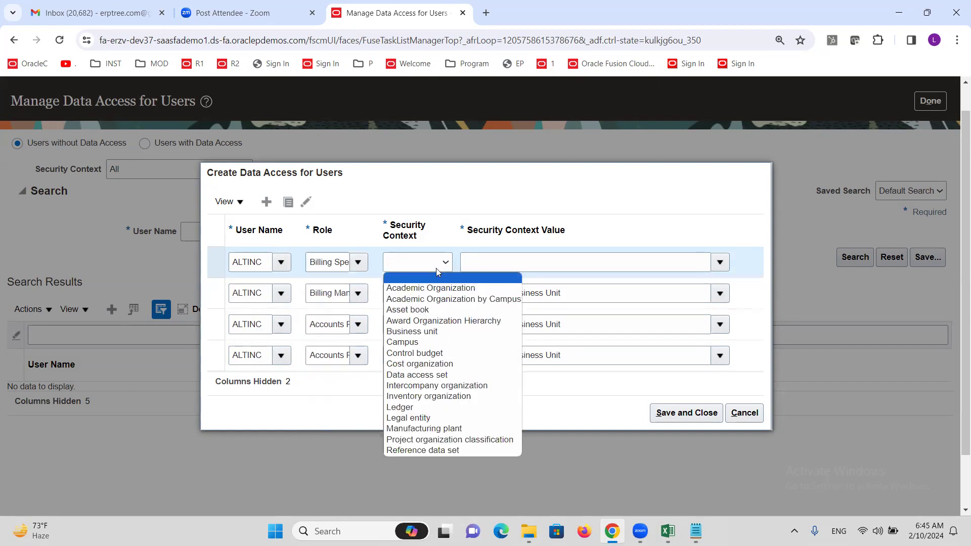
click(437, 328)
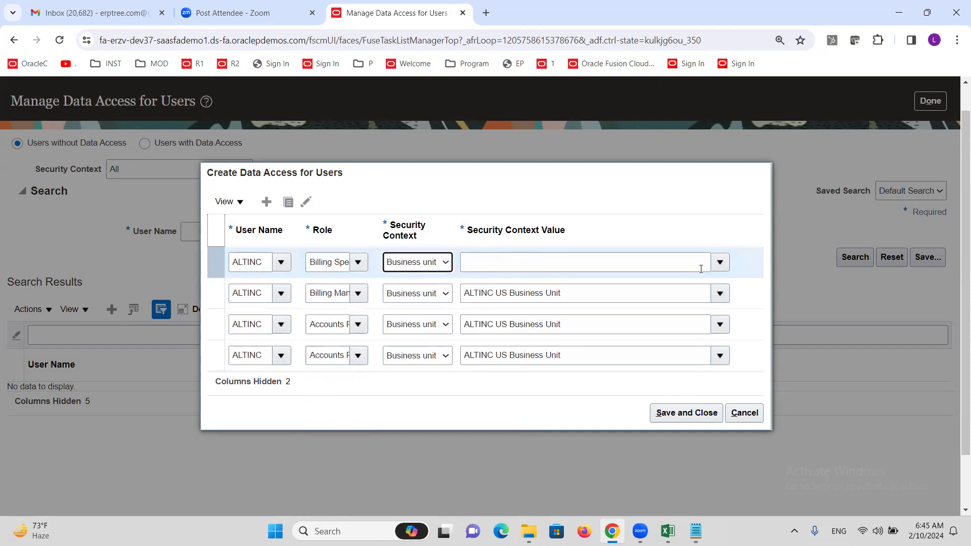
click(720, 263)
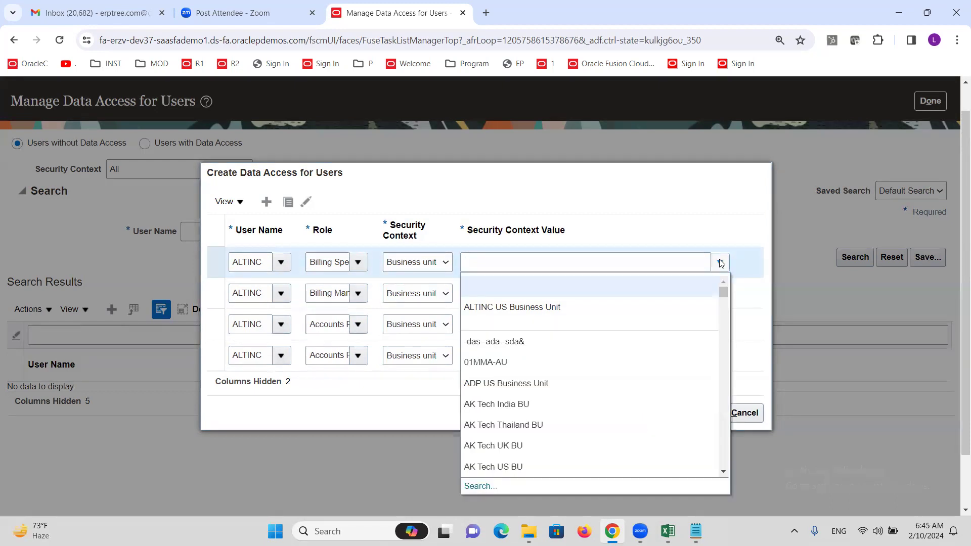
Set the Billing Specialist row's security context value to ALTINC US Business Unit and add a row for user ALTINC with the role Collections Agent
click(556, 301)
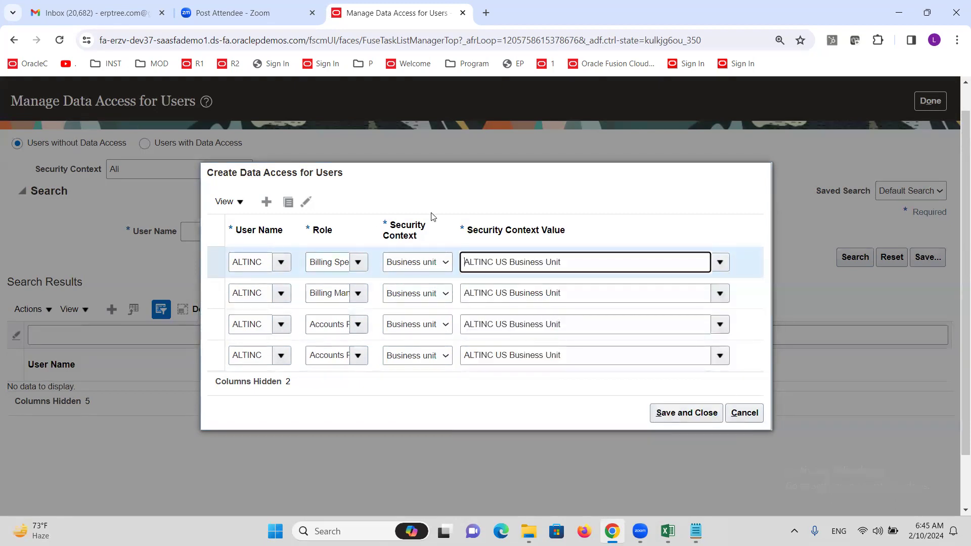
click(266, 201)
click(266, 243)
text(ALT)
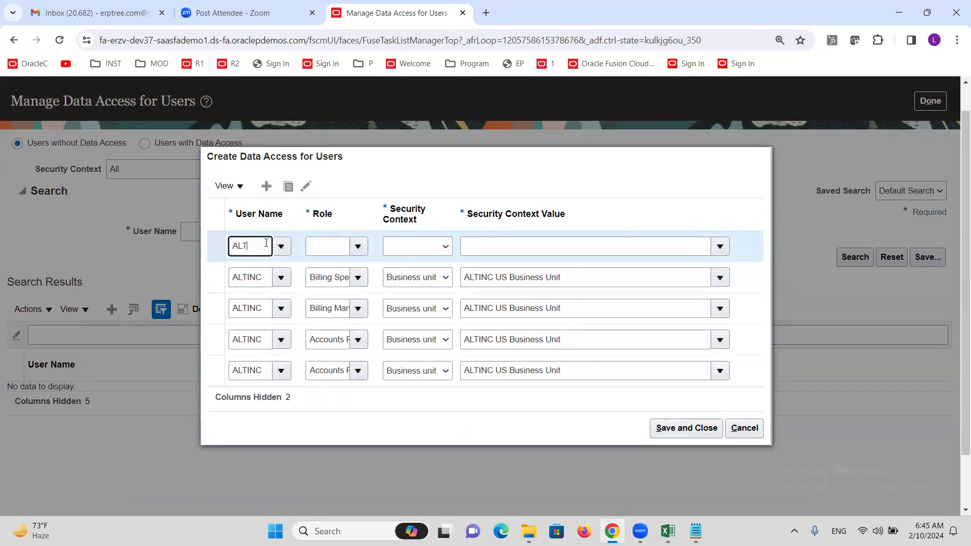
click(256, 273)
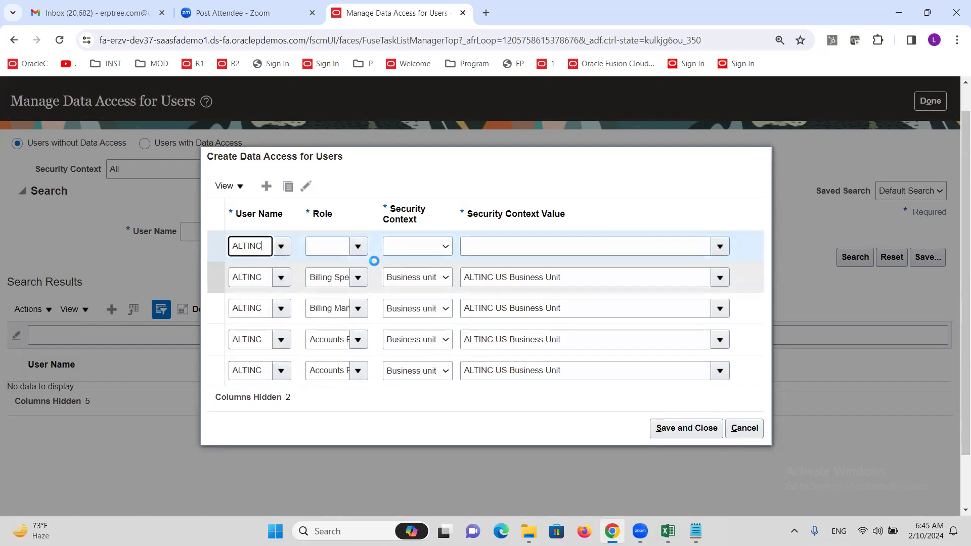
click(358, 247)
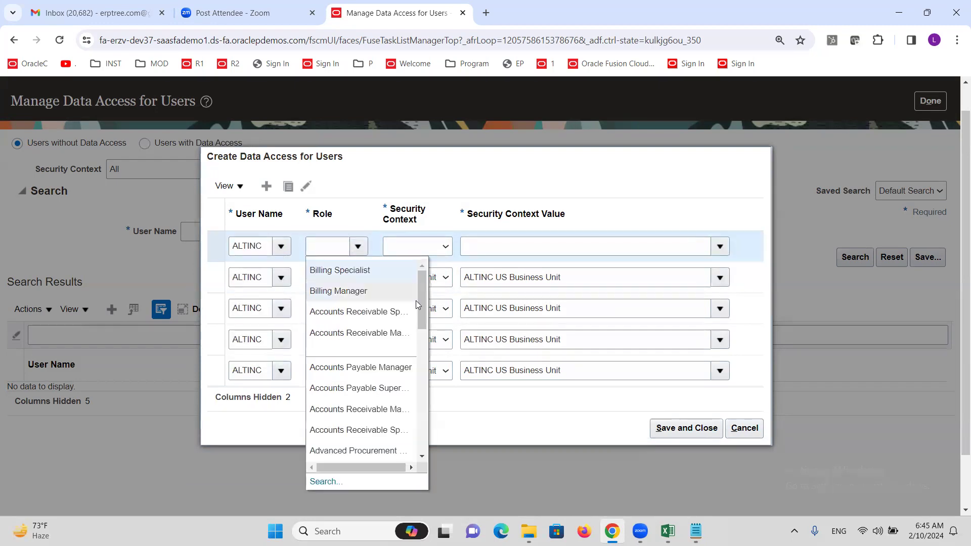
drag(423, 292, 429, 359)
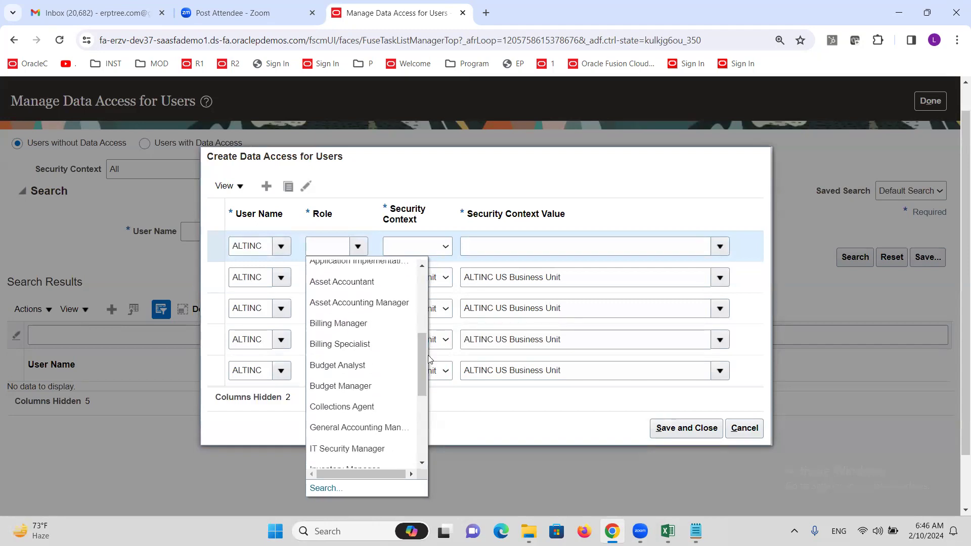
click(342, 406)
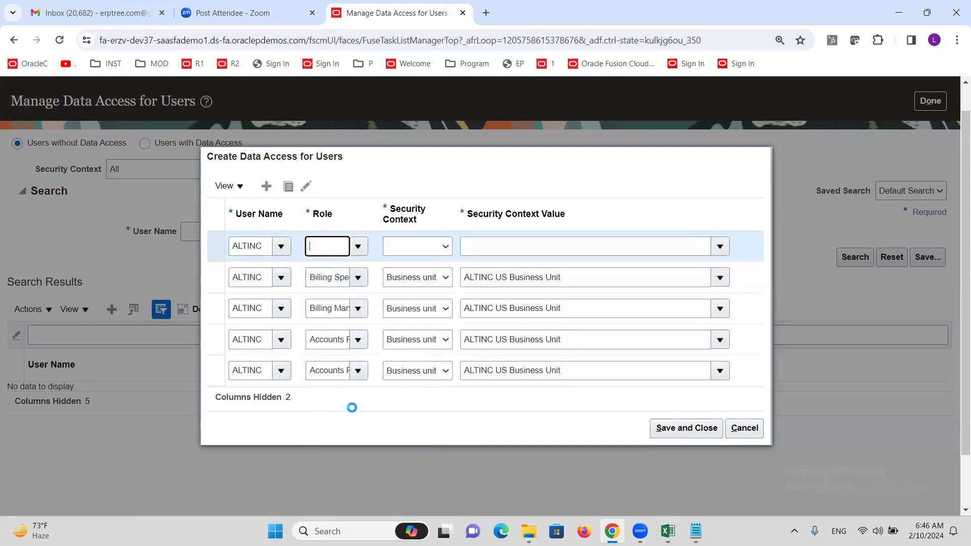
Give the Collections Agent row the Business unit security context with value ALTINC US Business Unit, and save the data access assignments
click(438, 247)
click(443, 270)
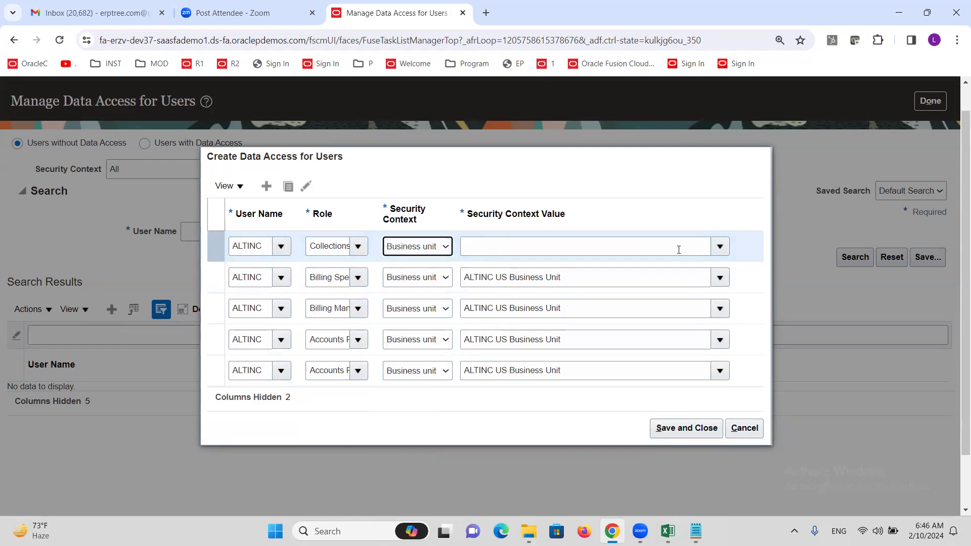
click(586, 249)
click(718, 247)
click(519, 291)
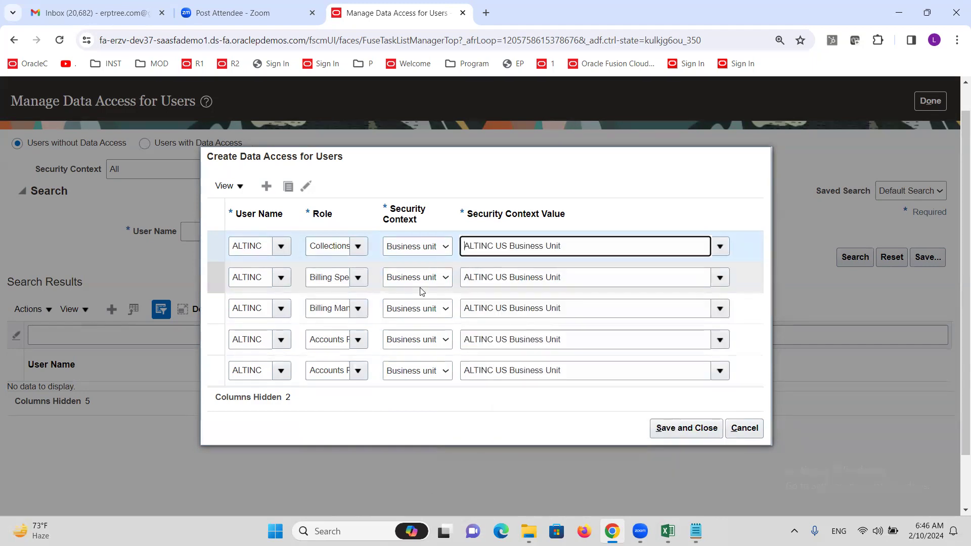
click(685, 428)
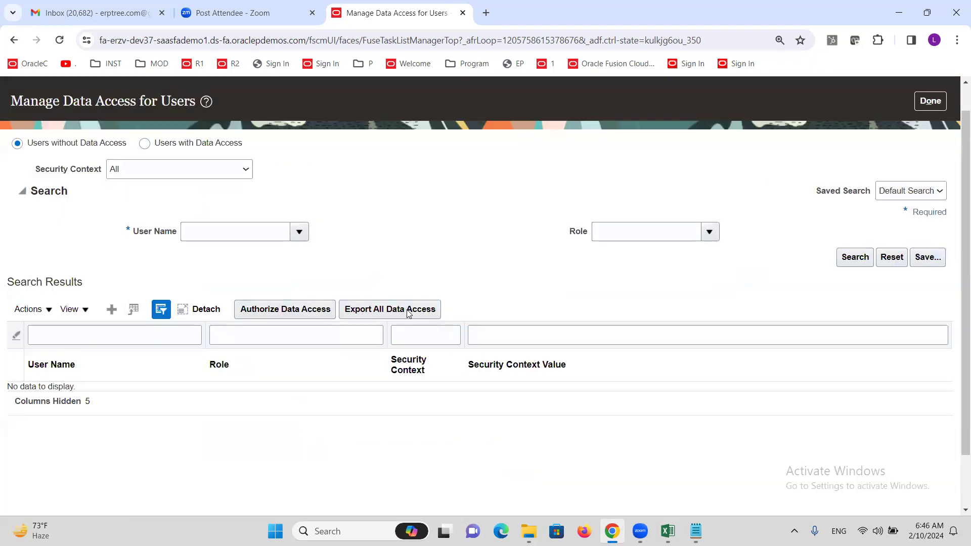
click(929, 102)
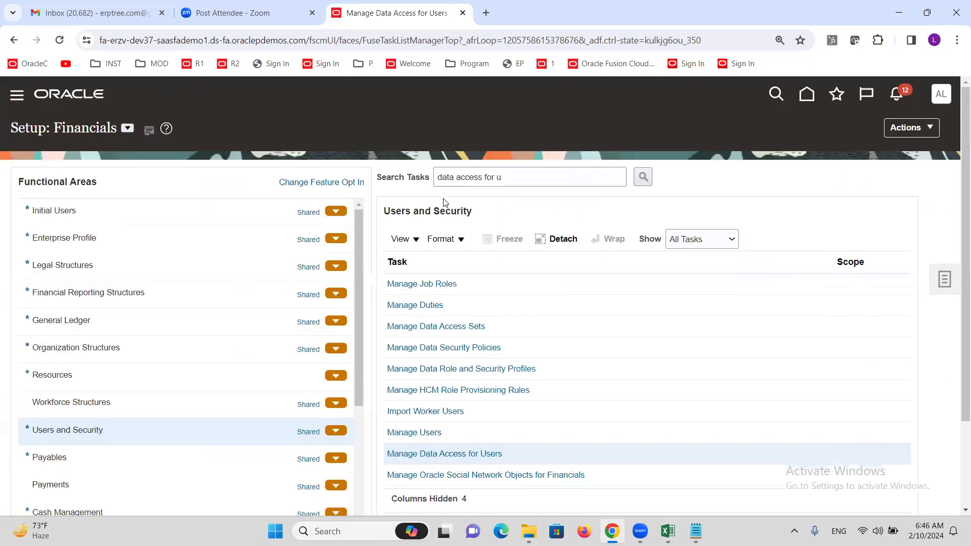
Search the Financials setup tasks for "LEDGER OPTIONS" and examine the General Ledger task Specify Ledger Options with the ALTINC US scope
click(89, 210)
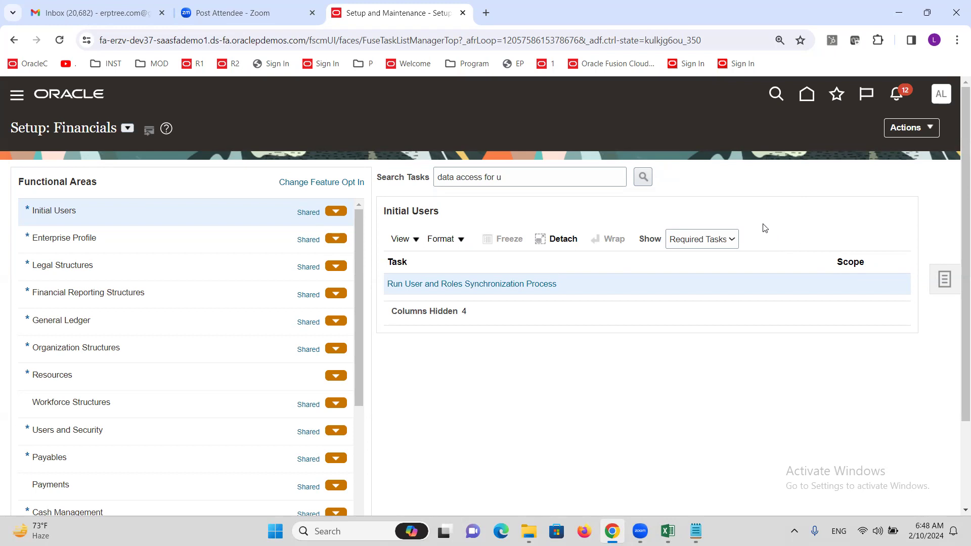
triple_click(526, 180)
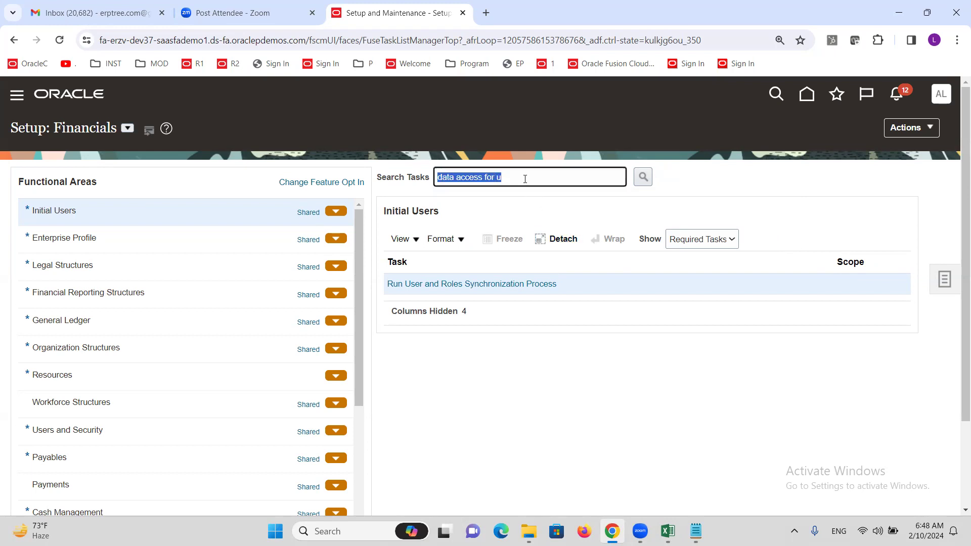
text(LEDGER )
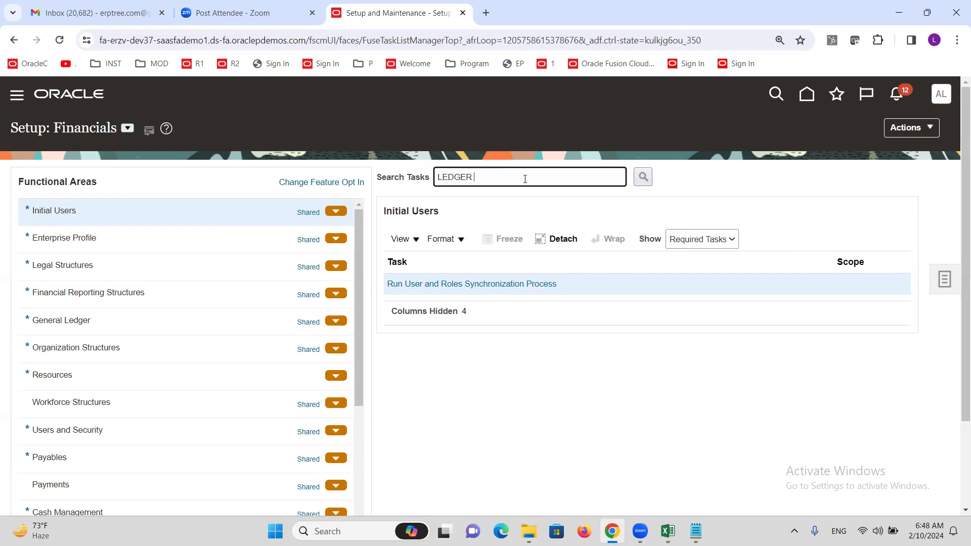
text(OPTIONS)
key(Return)
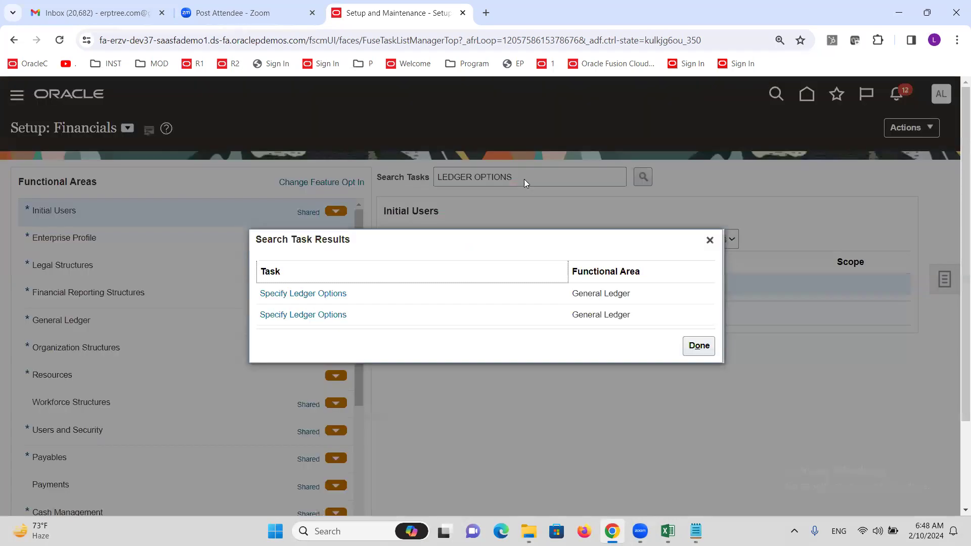
click(296, 296)
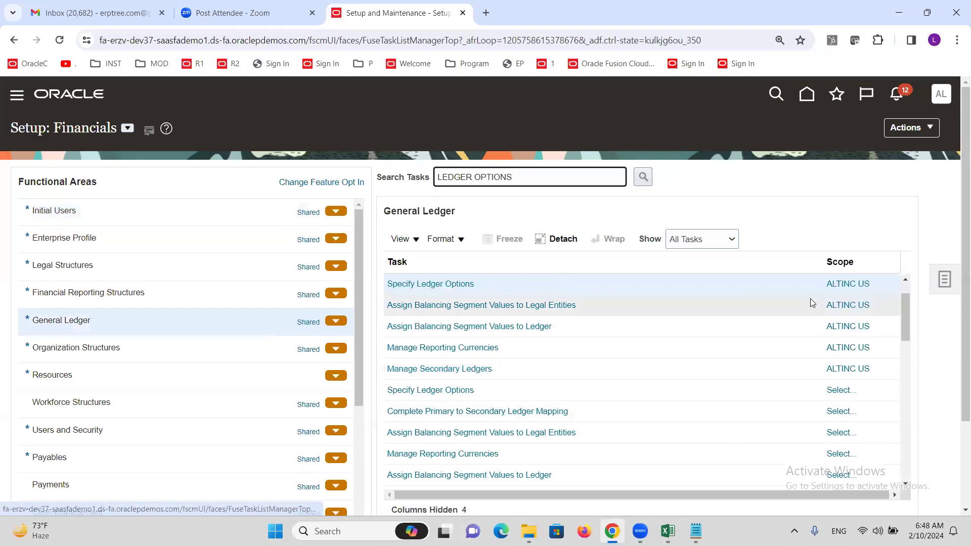
click(843, 286)
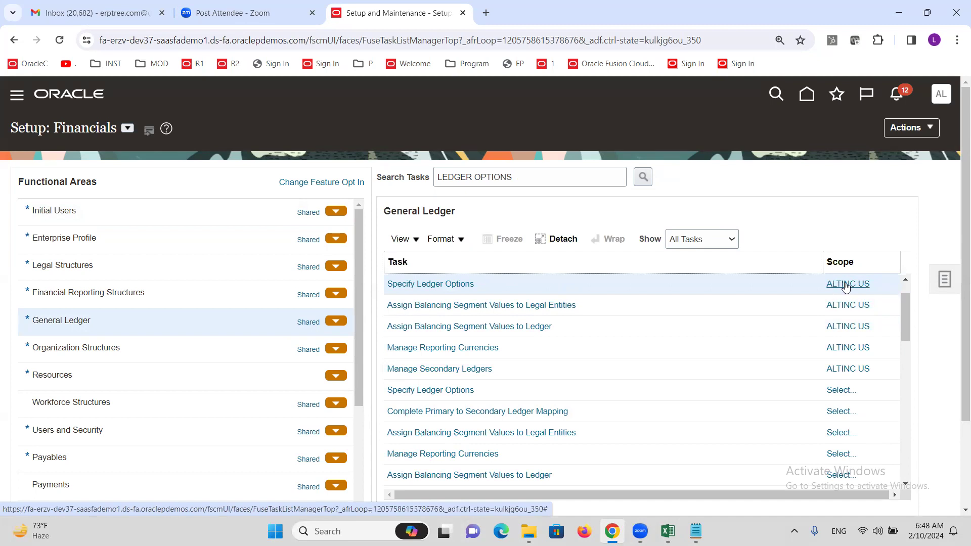
click(432, 287)
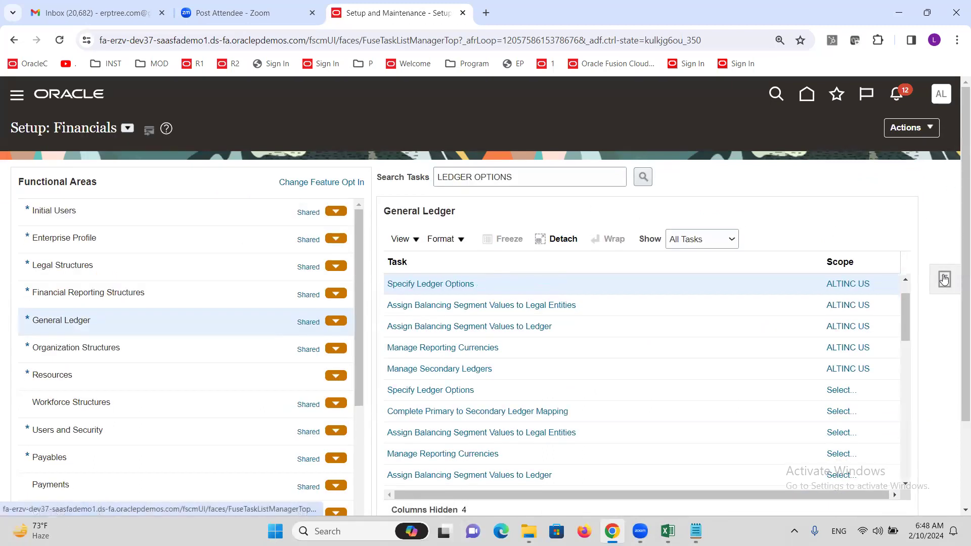
Search across all setup tasks for "LEDGER OPTIONS" and view the Specify Ledger Options task without changing it
click(944, 277)
click(841, 305)
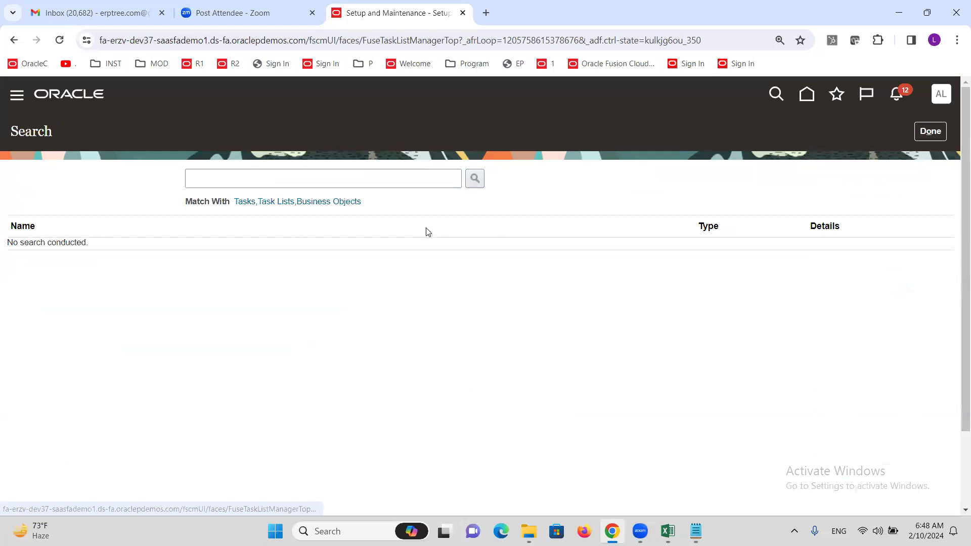
click(349, 175)
text(LEDGER OPTIONS)
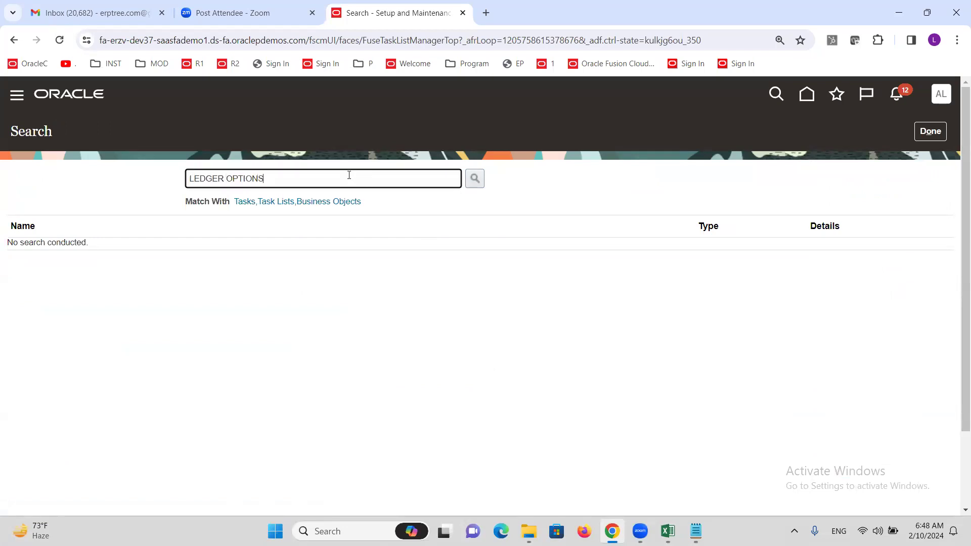
key(Return)
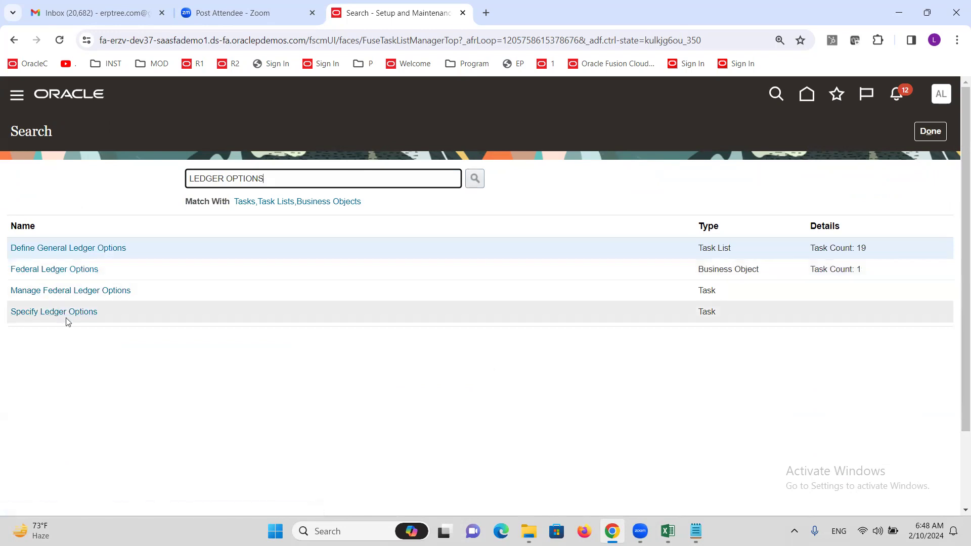
click(59, 312)
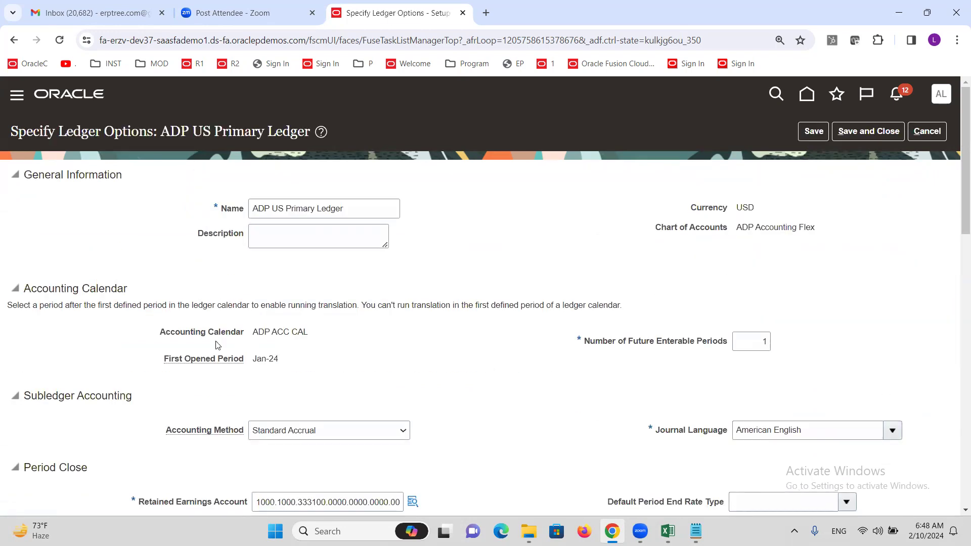
click(926, 131)
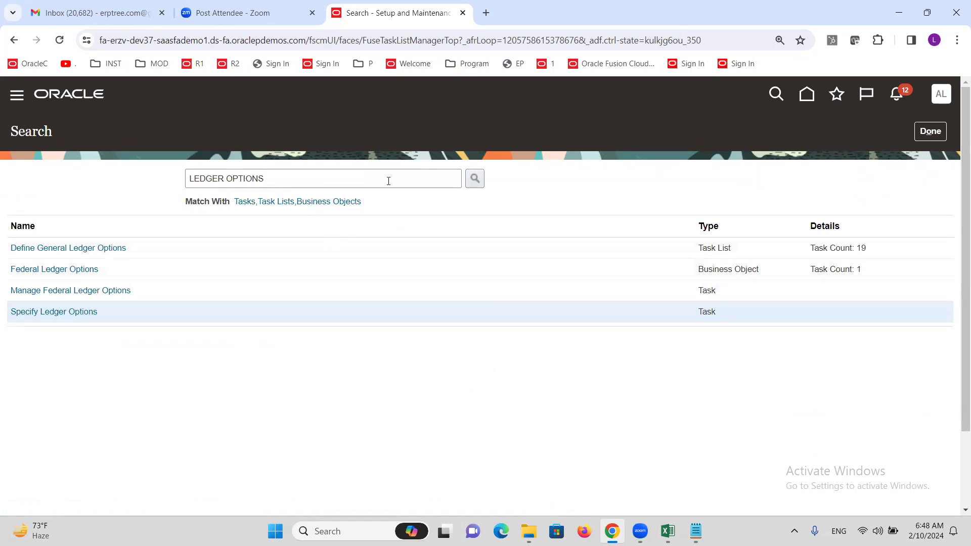
click(924, 139)
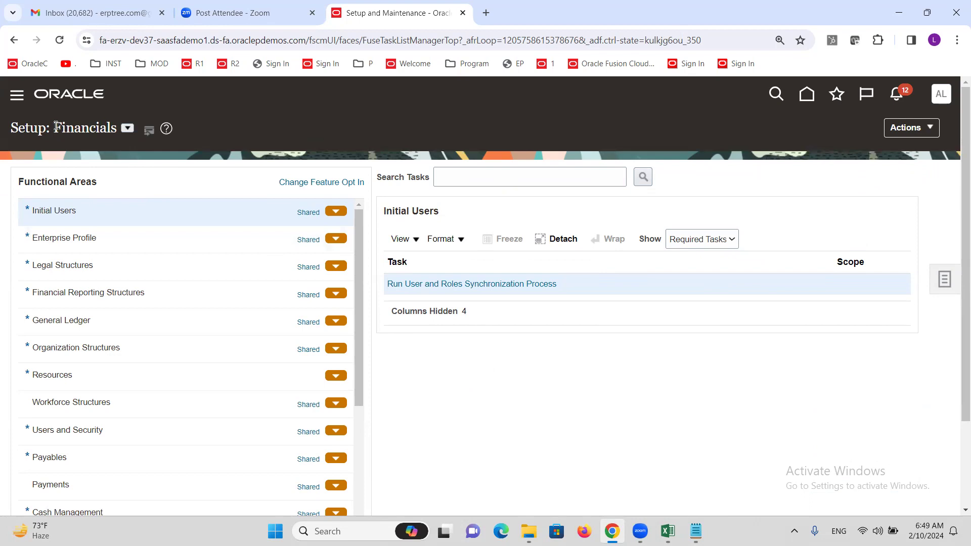
Review the opt-in features of the Financials offering and return to the Financials setup page
drag(54, 128, 122, 129)
click(930, 127)
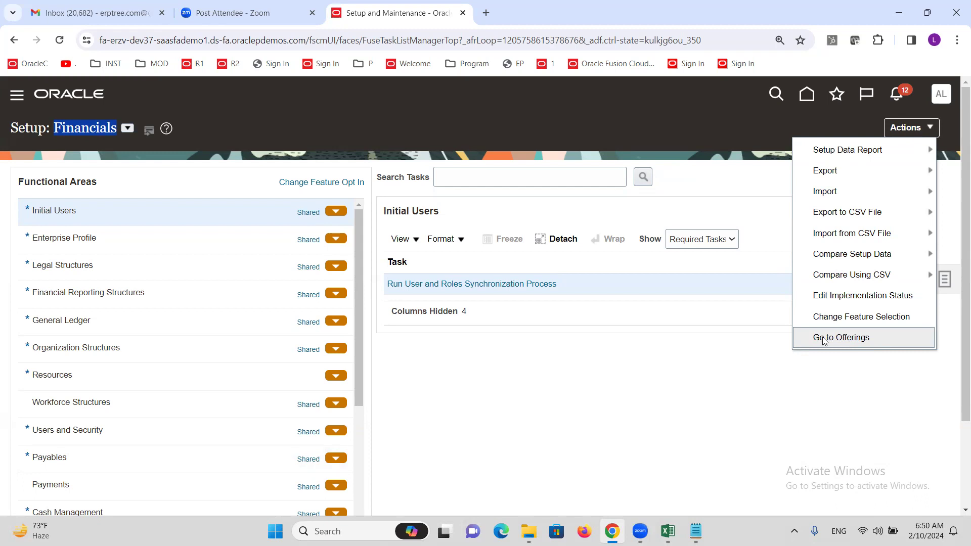
click(861, 339)
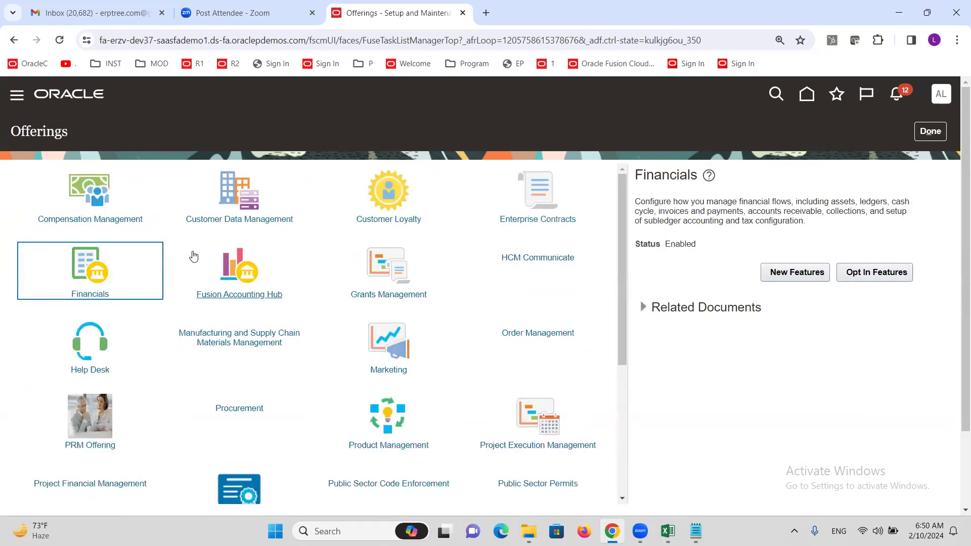
click(870, 279)
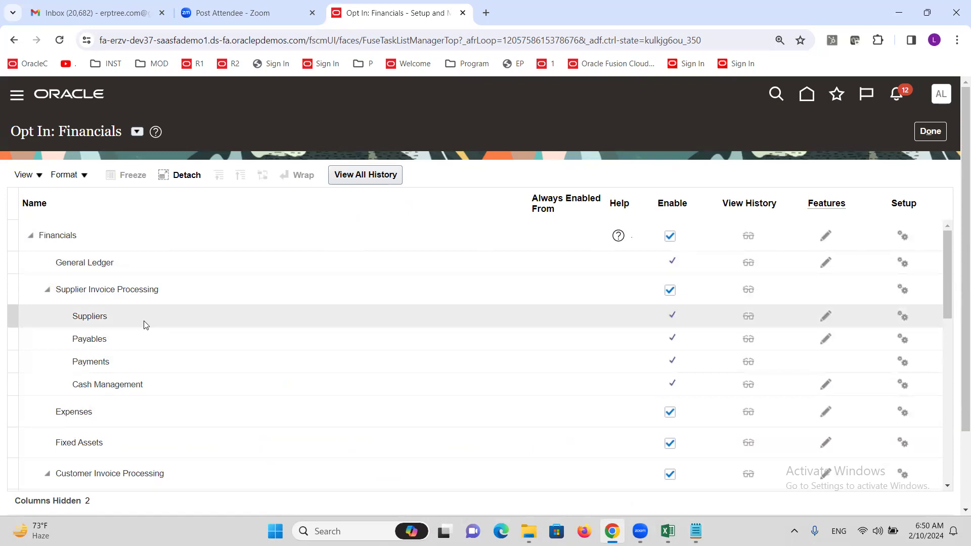
click(930, 131)
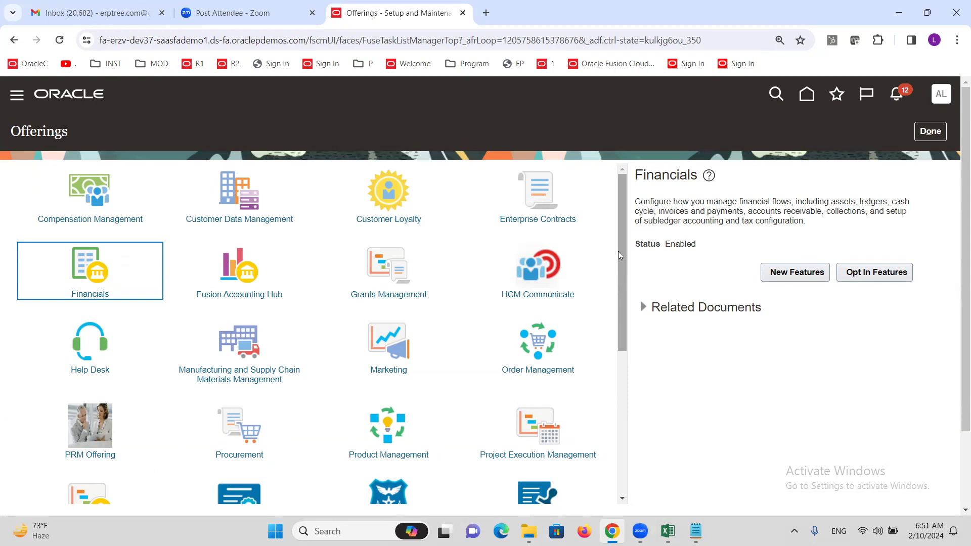
click(929, 133)
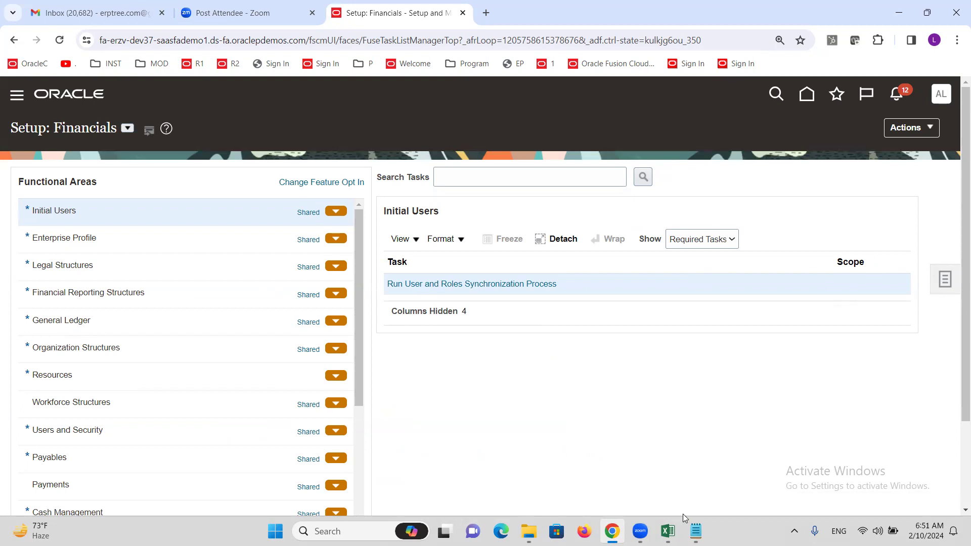
Switch to the Excel checklist and review the Assign AR Roles to User and Assign BU to User Roles entries
mouse_move(670, 528)
click(680, 485)
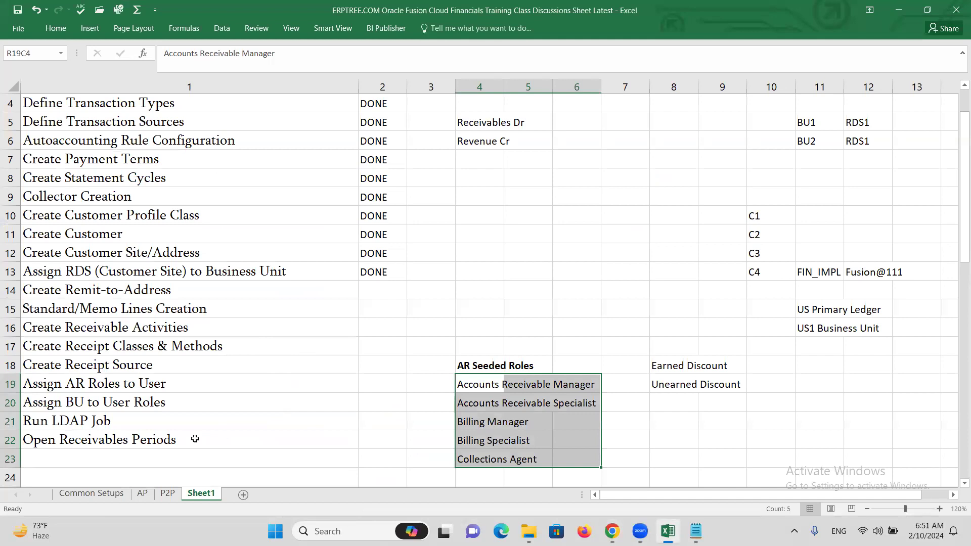
click(124, 389)
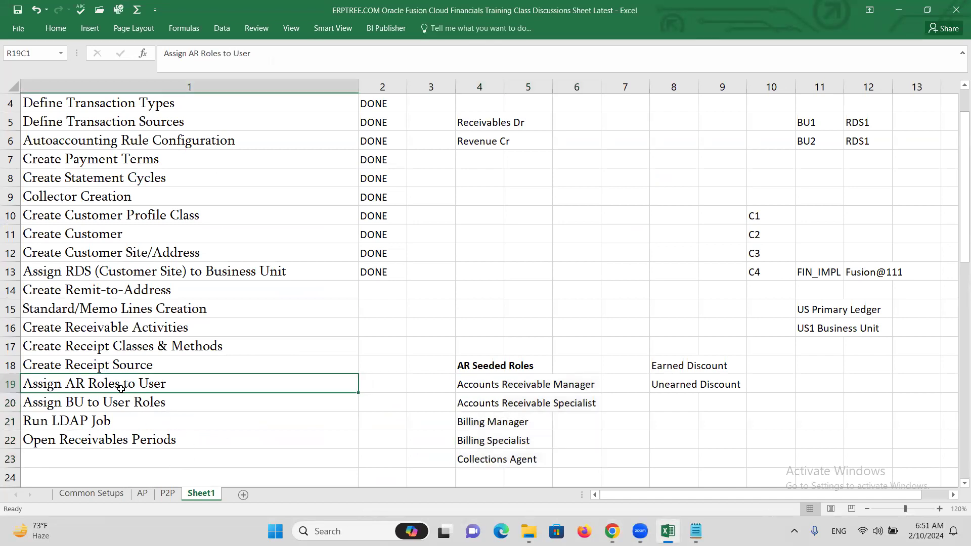
click(133, 402)
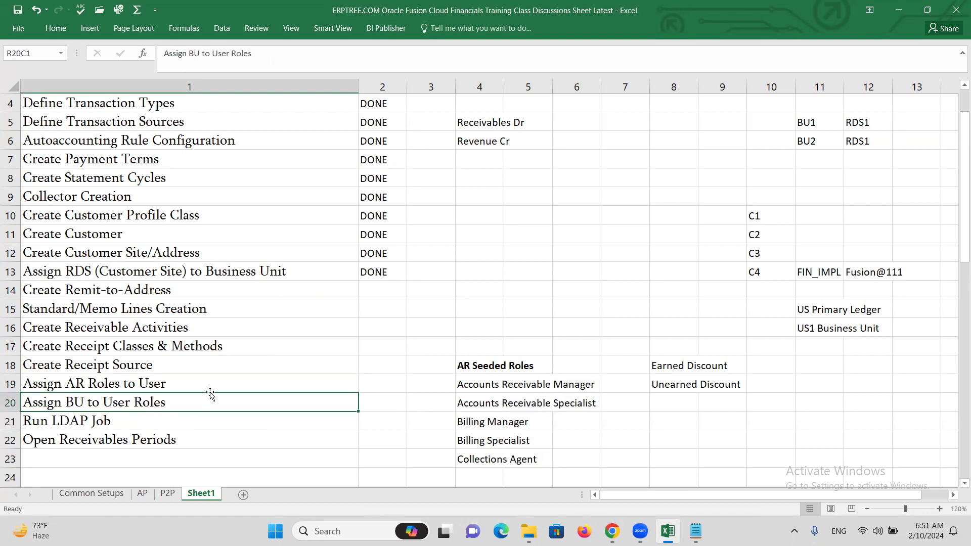
key(alt+Tab)
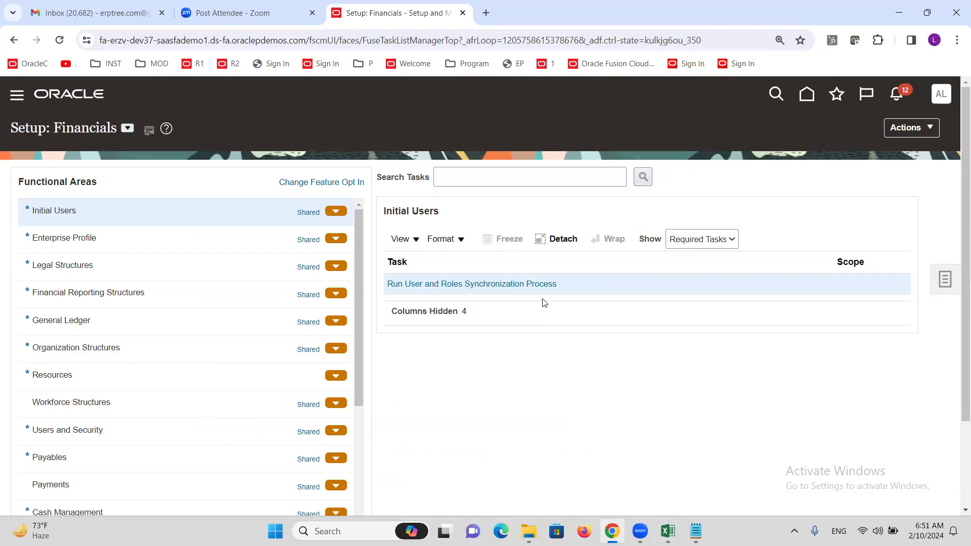
Back in Oracle Setup and Maintenance, run the User and Roles Synchronization task by submitting the Retrieve Latest LDAP Changes process
click(485, 286)
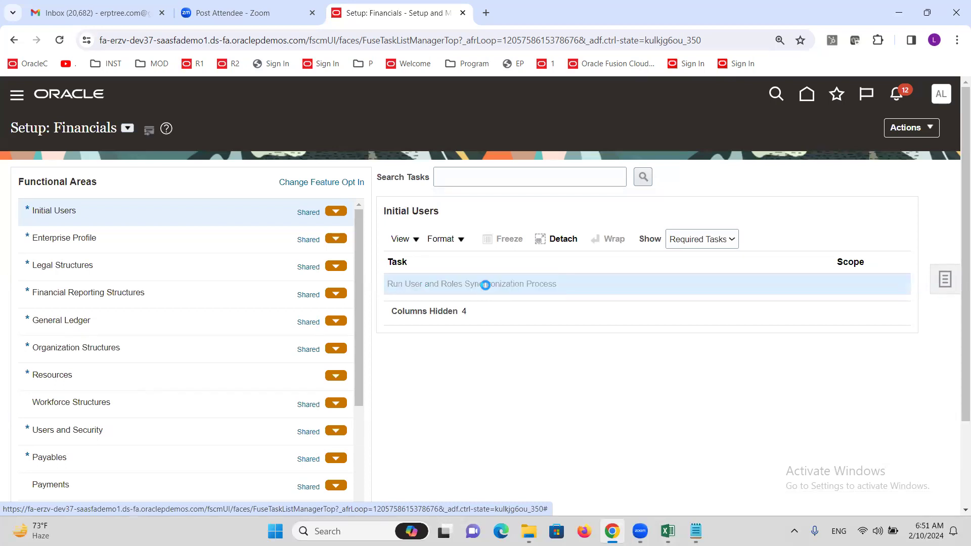
triple_click(81, 180)
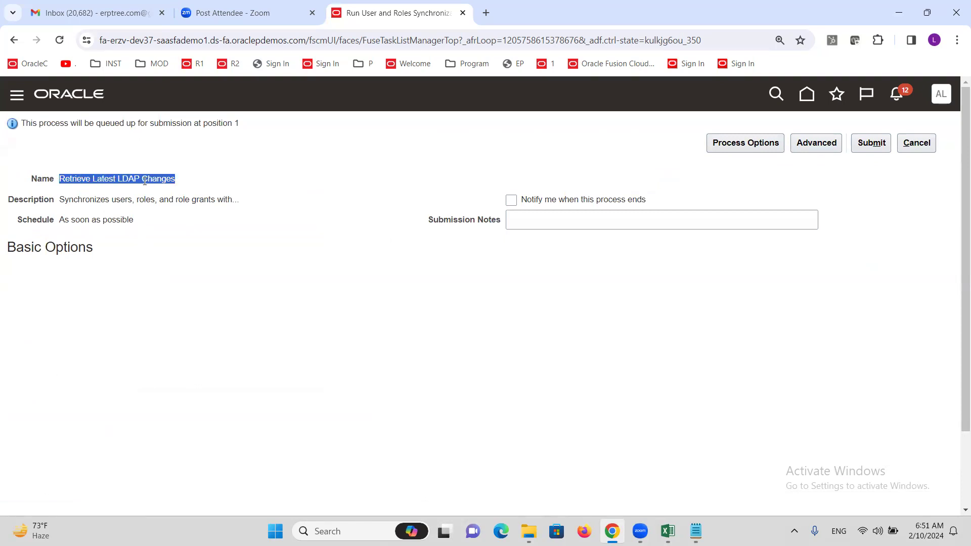
click(875, 150)
click(867, 237)
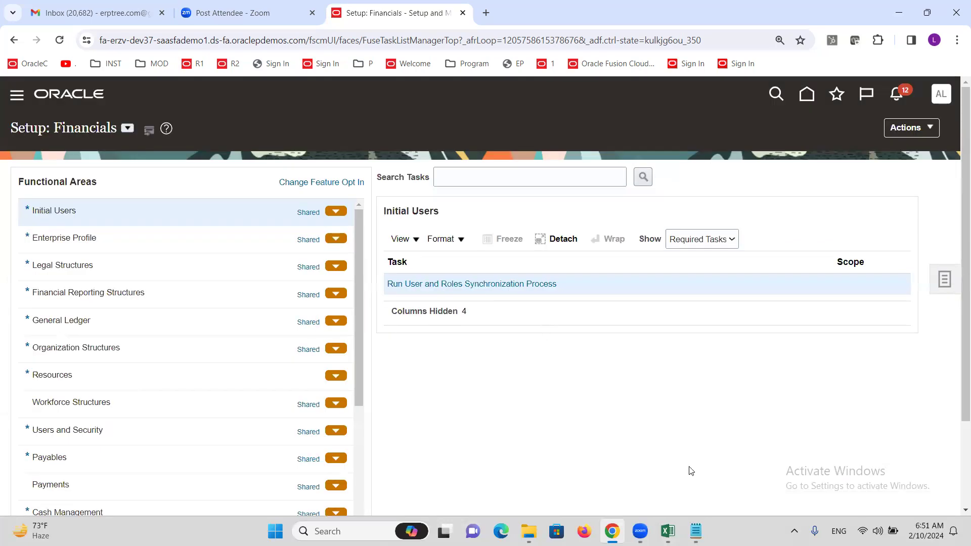
Check the Open Receivables Periods entry in the Excel checklist and return to the Oracle setup page in the browser
click(667, 531)
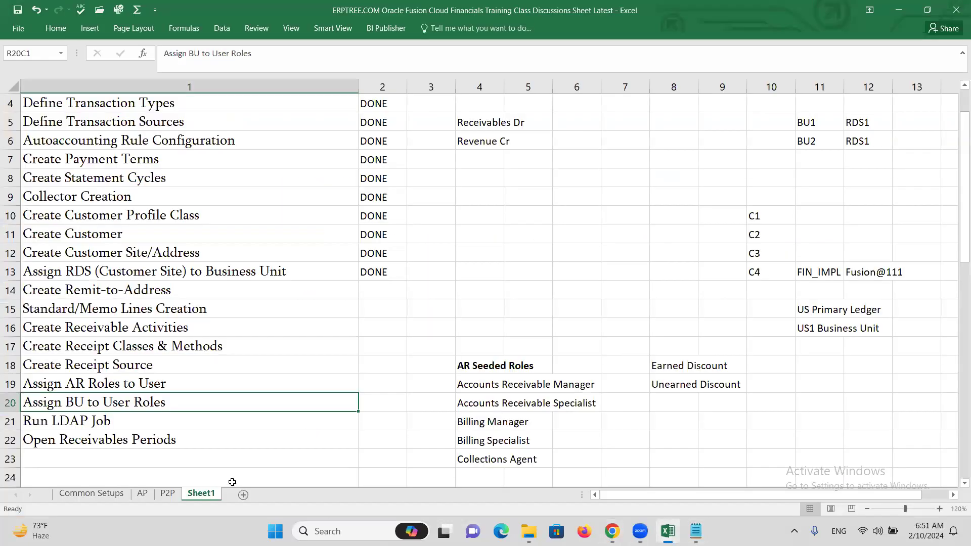
click(128, 438)
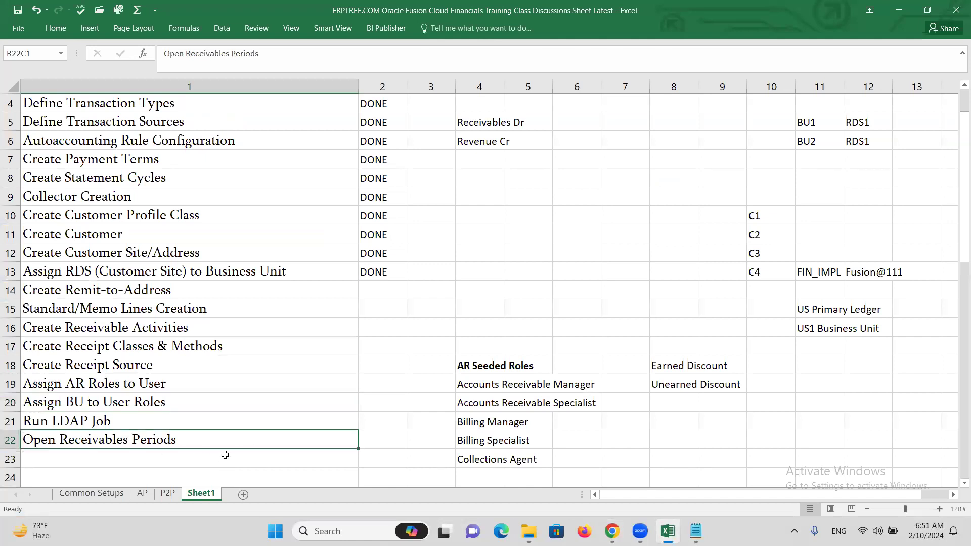
key(ctrl+n)
key(alt+Tab)
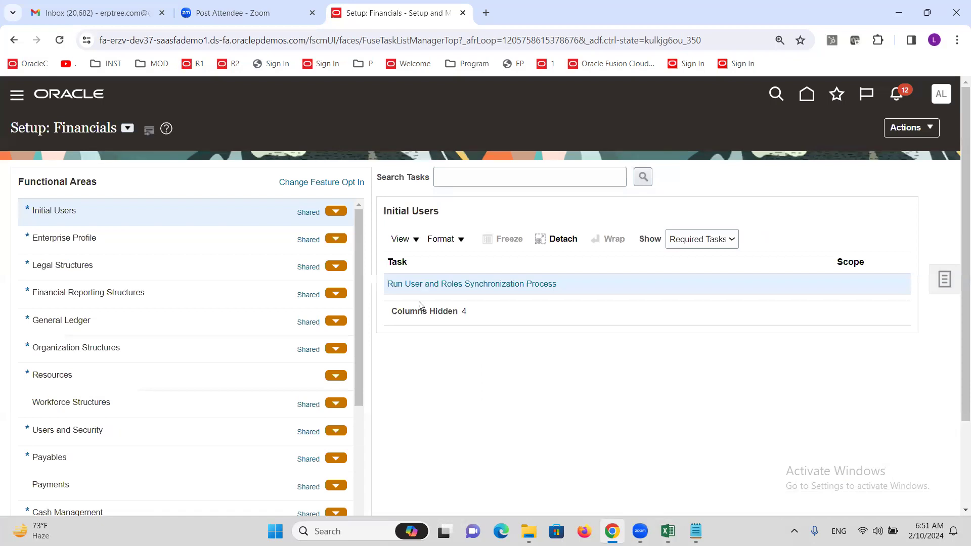
Sign out of Oracle Applications Cloud and sign back in as ALTINC, entering the account password
click(942, 105)
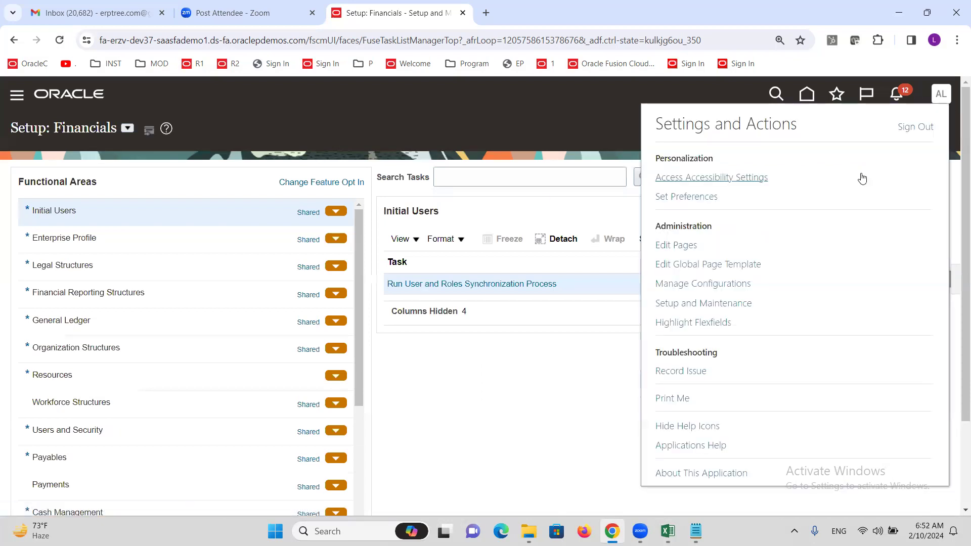
click(913, 129)
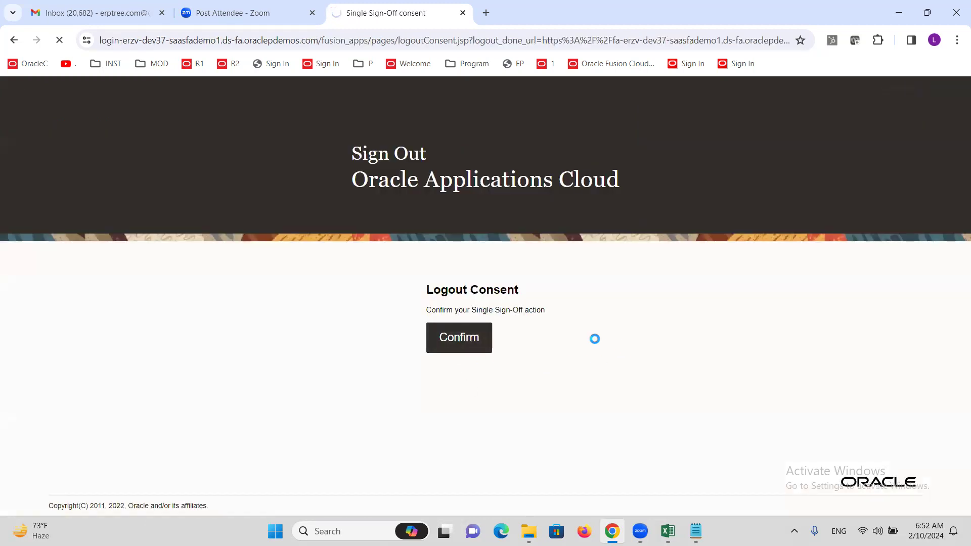
text(ALTINC)
key(Tab)
text(***)
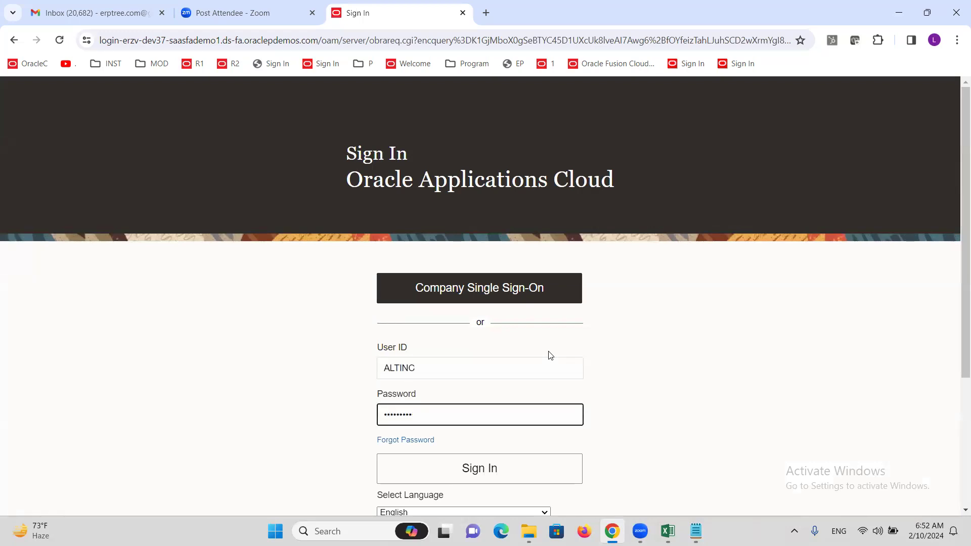
click(511, 481)
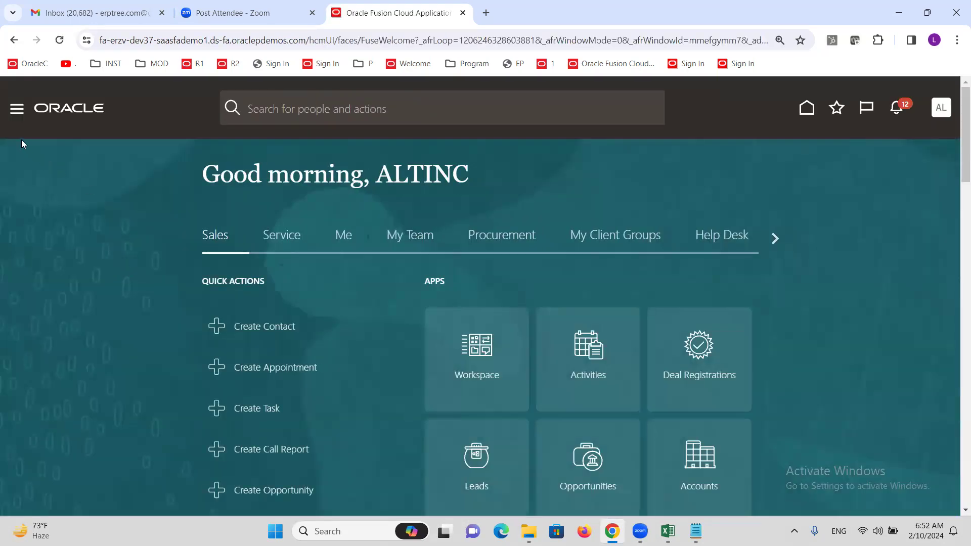
Open the Accounts Receivable work area from the Receivables group of the navigation
click(15, 113)
scroll(99, 230, down, 3)
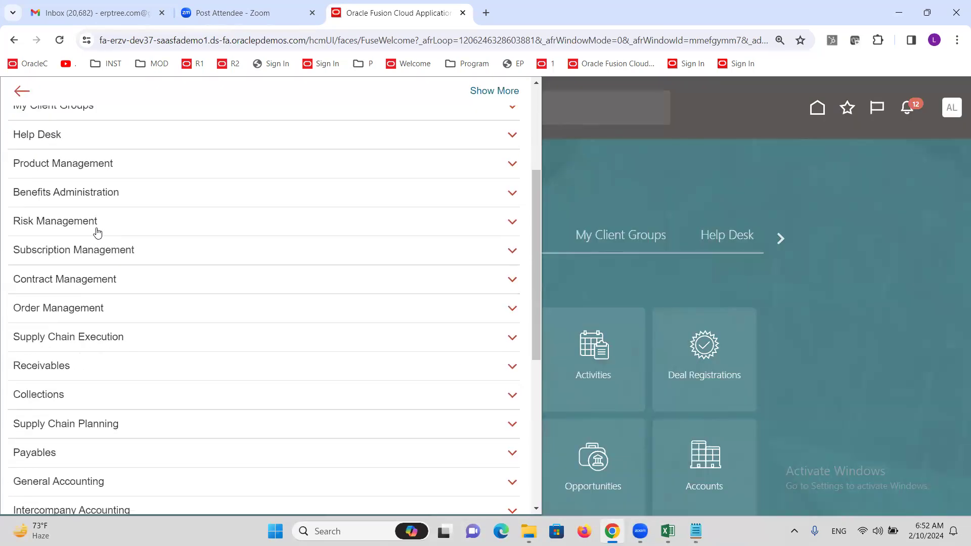
scroll(96, 230, down, 3)
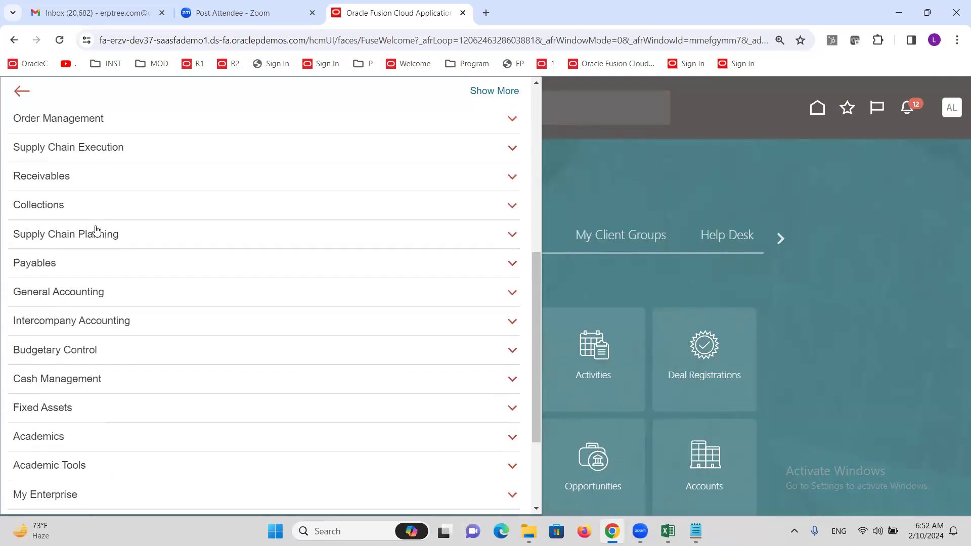
click(52, 181)
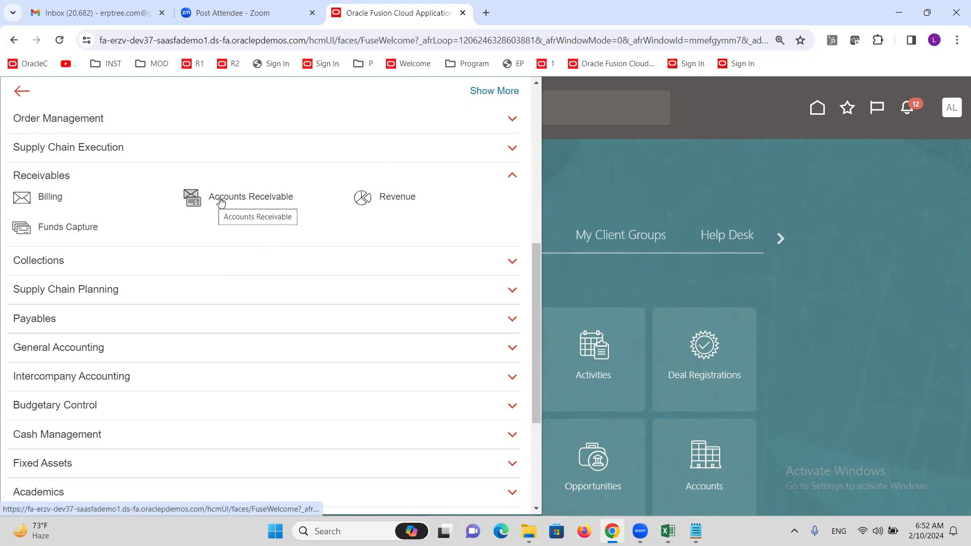
click(260, 201)
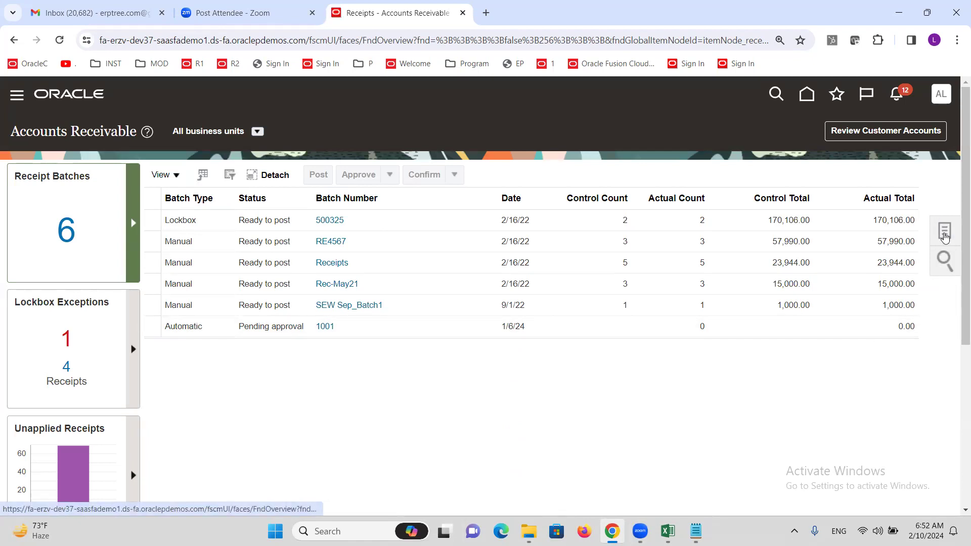
Open the Manage Accounting Periods task and bring up the Receivables period statuses of the ALTINC US Primary Ledger
click(945, 236)
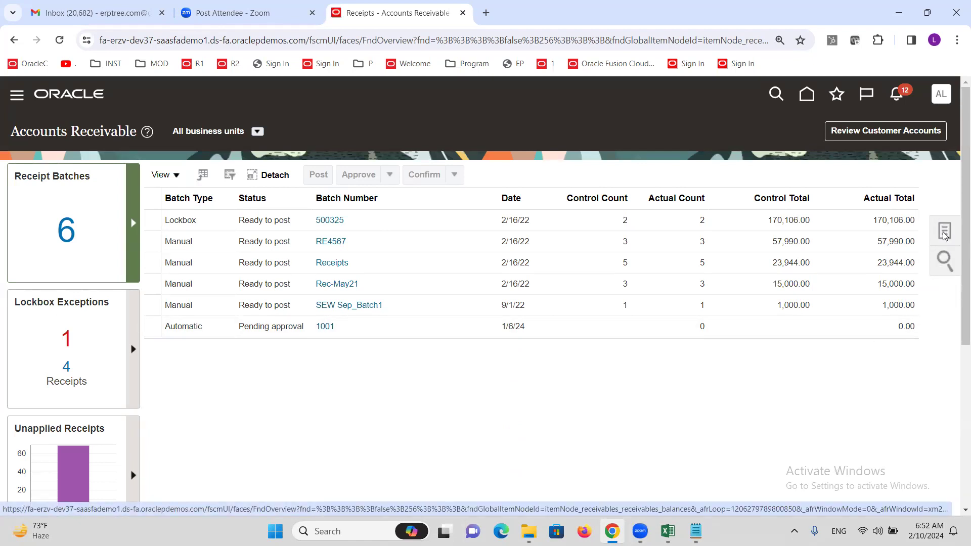
drag(954, 222, 956, 330)
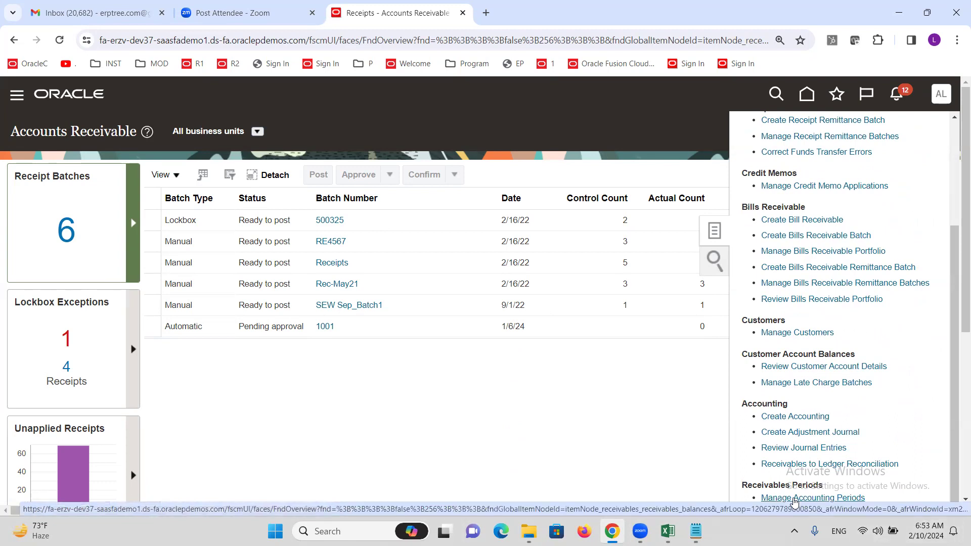
click(814, 497)
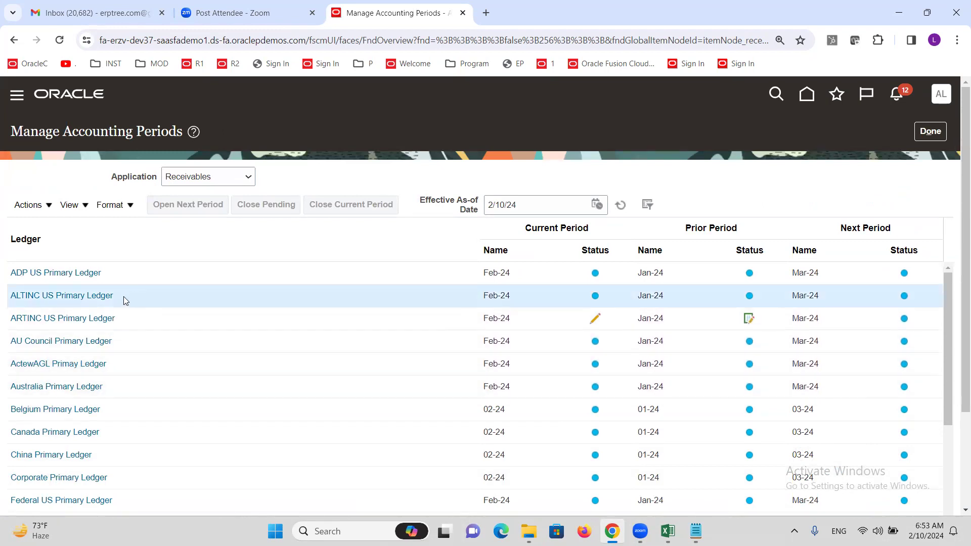
mouse_move(49, 299)
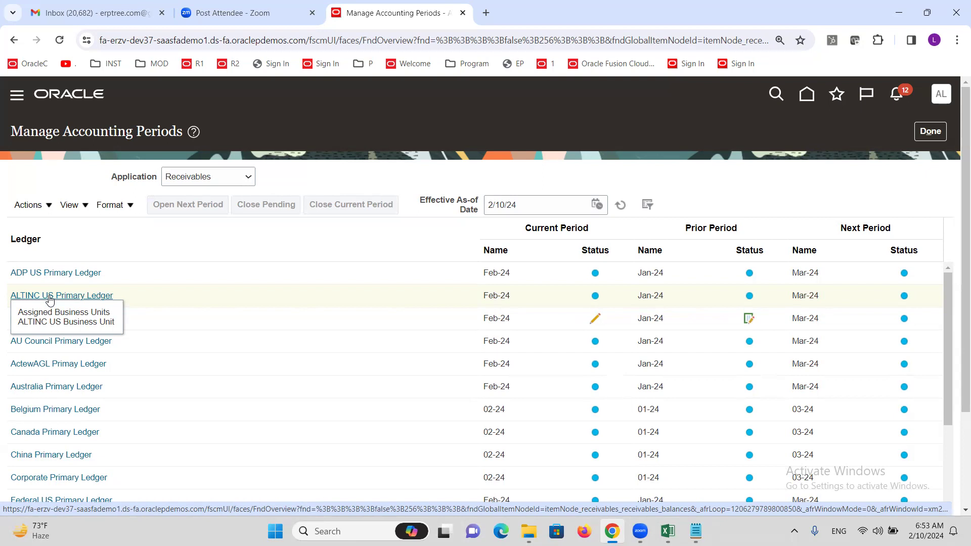
click(52, 295)
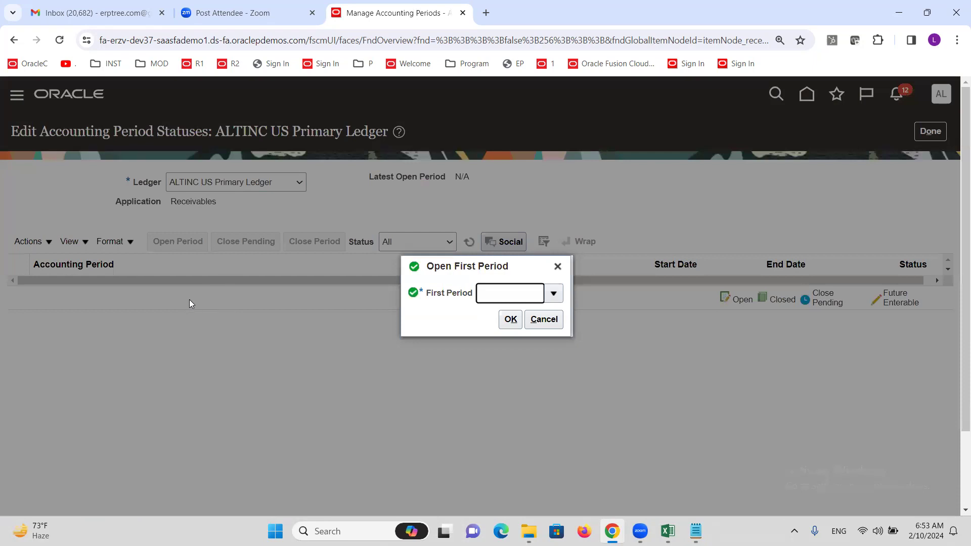
Open Jan-23 as the first Receivables period of the ledger, accept the warning and refresh the period list
click(547, 292)
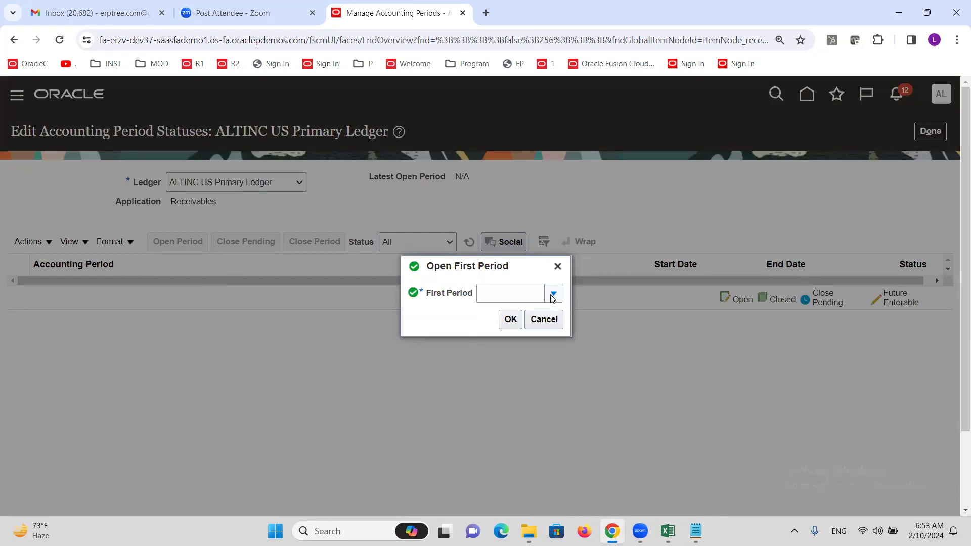
click(510, 303)
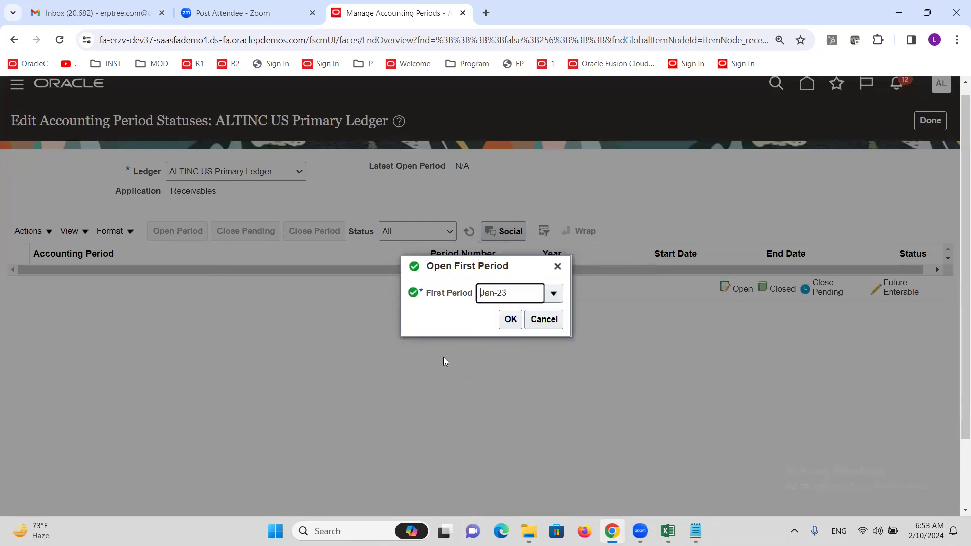
click(510, 319)
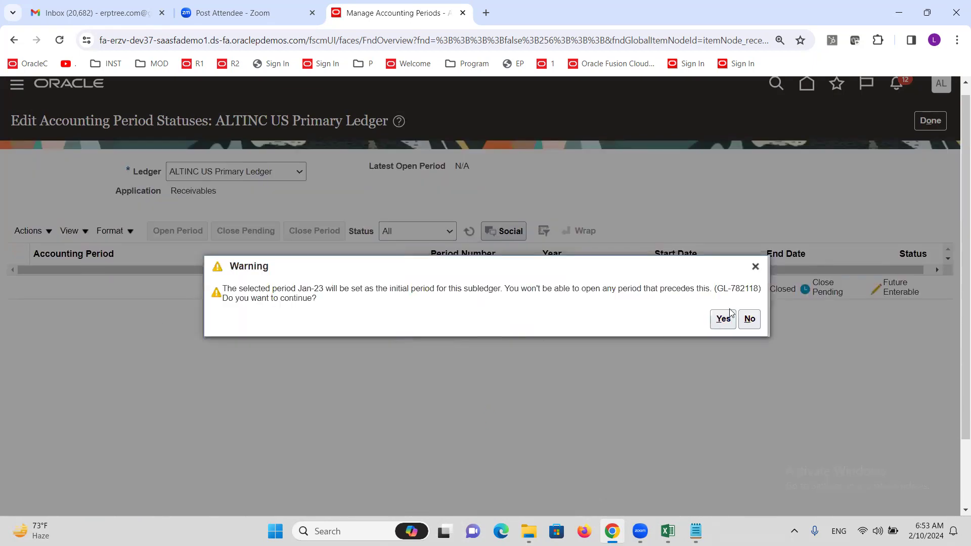
click(722, 321)
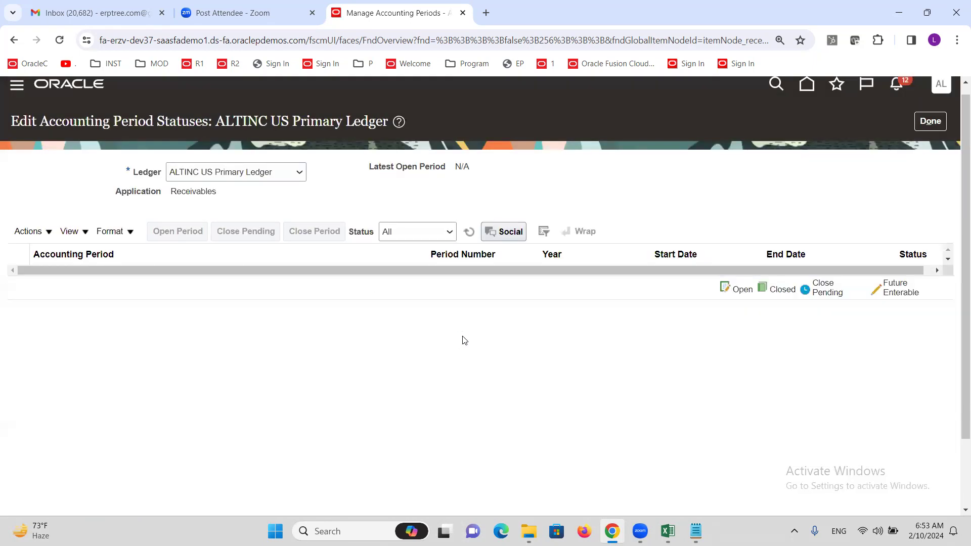
click(471, 233)
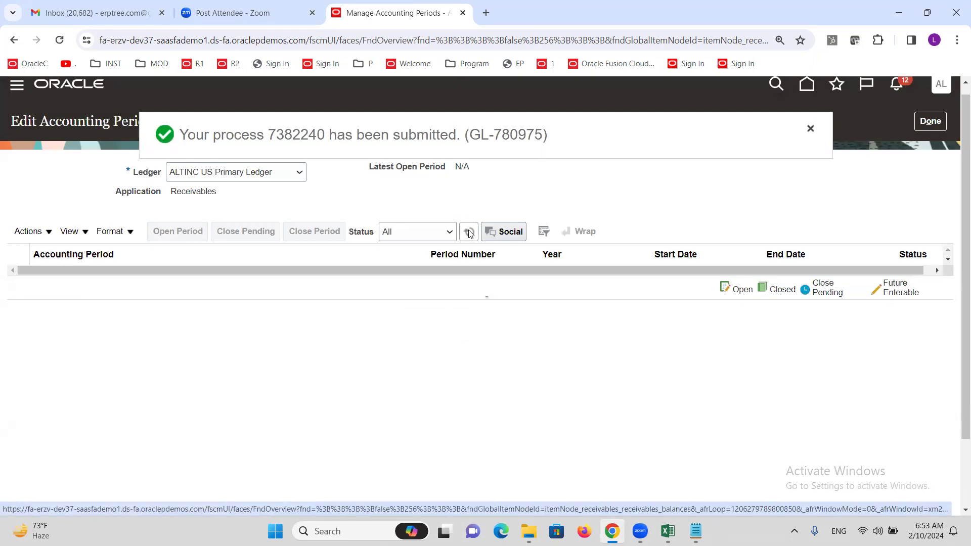
click(471, 233)
click(470, 234)
click(470, 233)
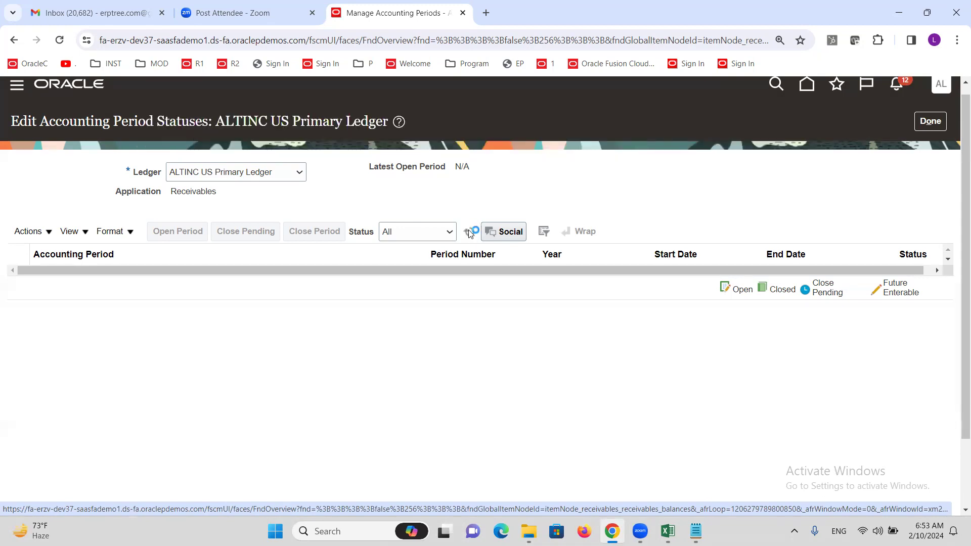
click(470, 234)
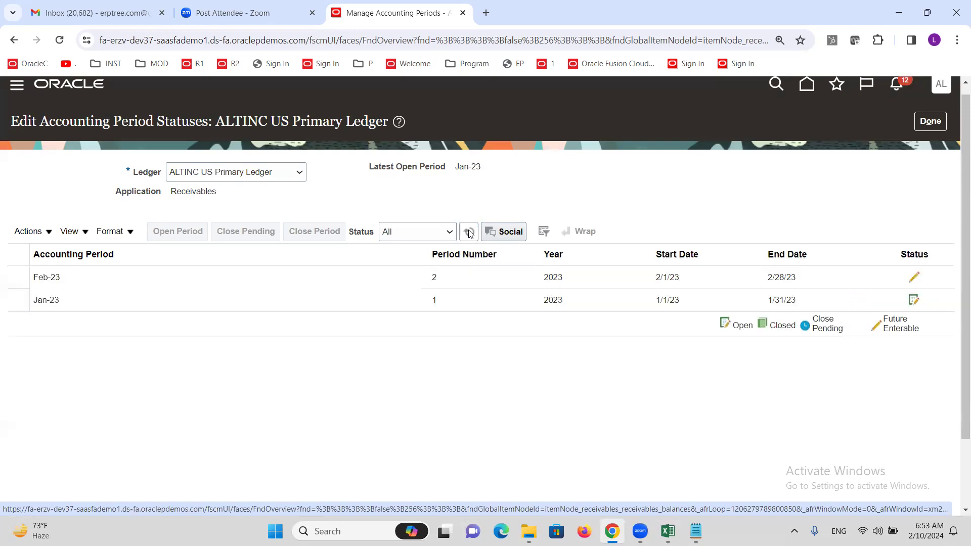
Open all Receivables periods up to the target period Feb-24, accept the warning and refresh the period list
click(49, 233)
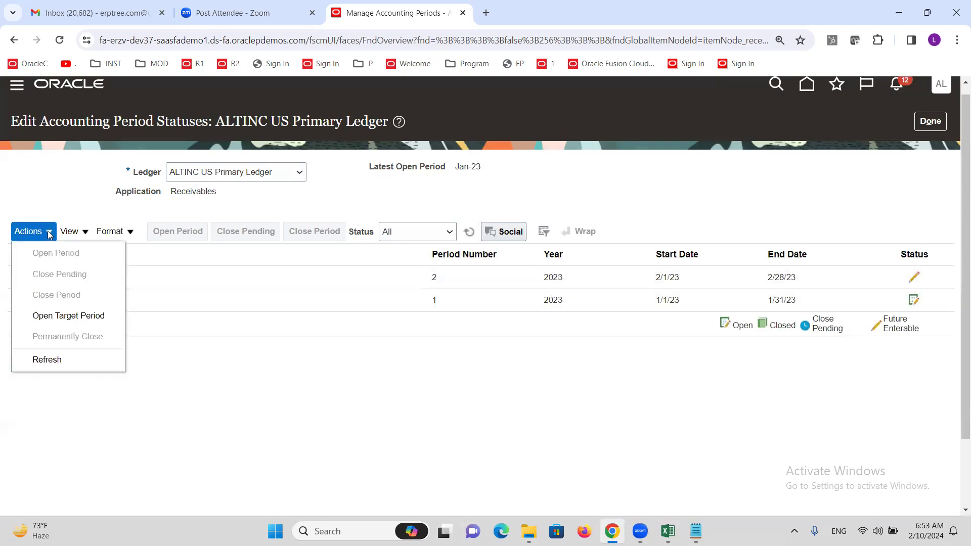
click(71, 317)
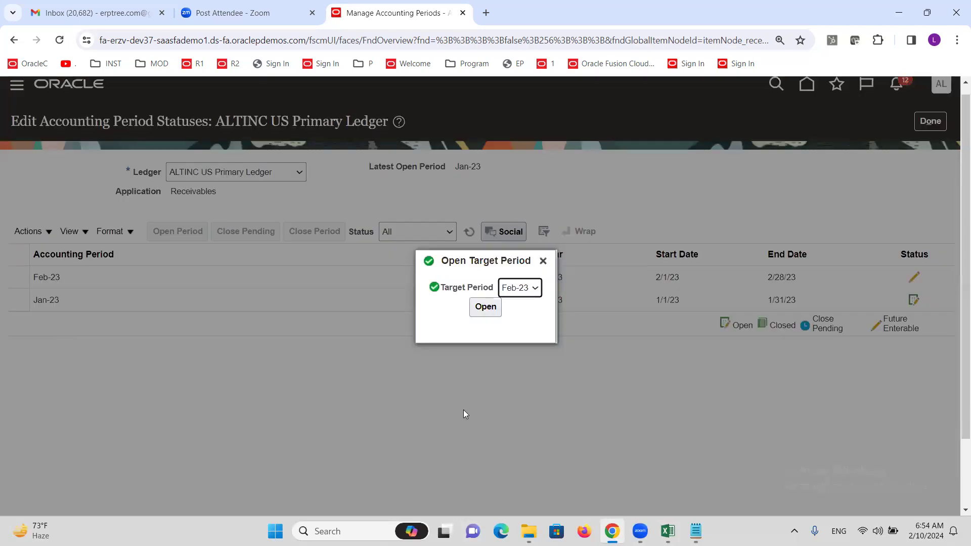
click(525, 290)
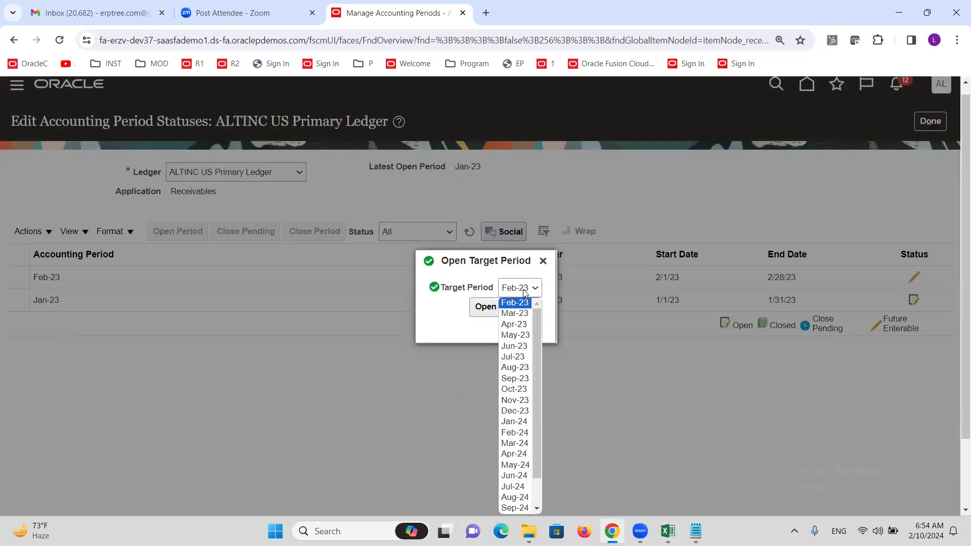
drag(537, 330, 539, 345)
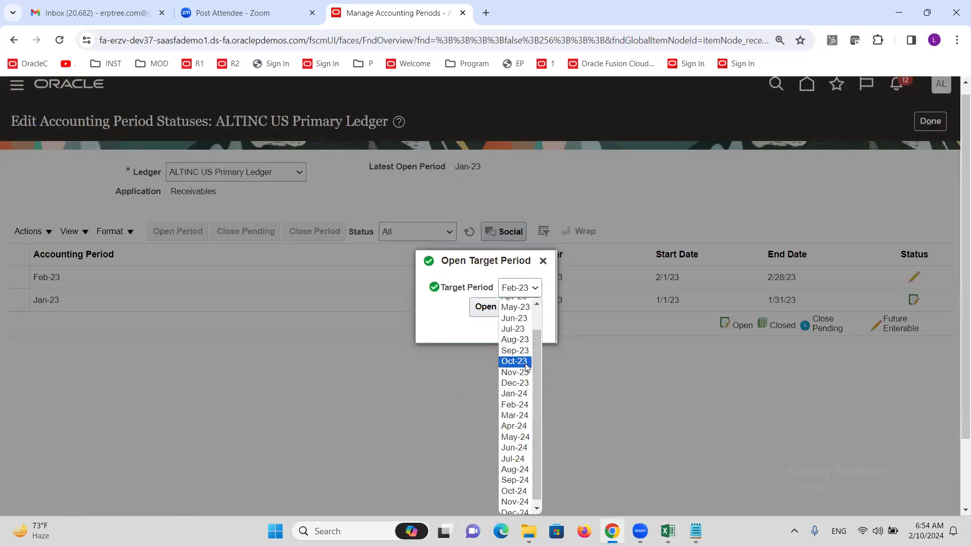
click(518, 405)
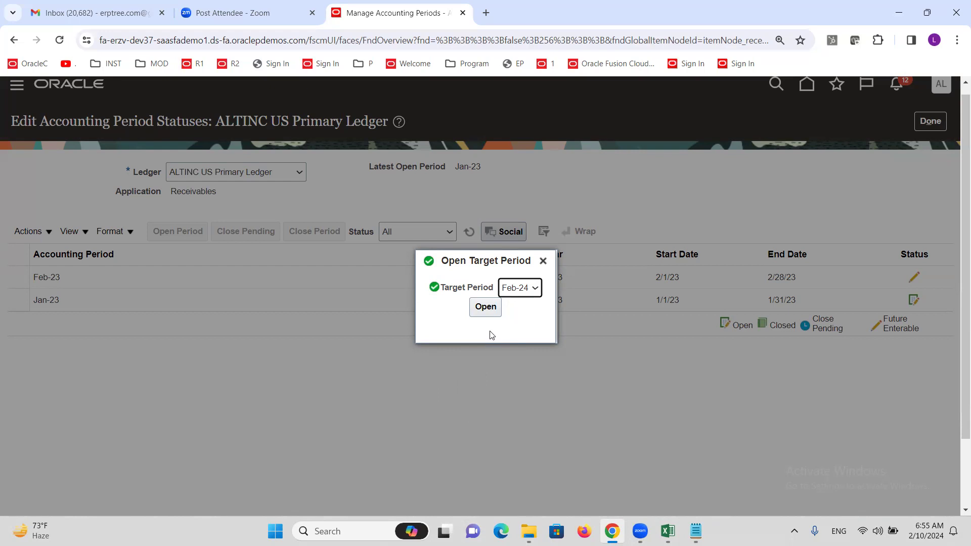
click(483, 309)
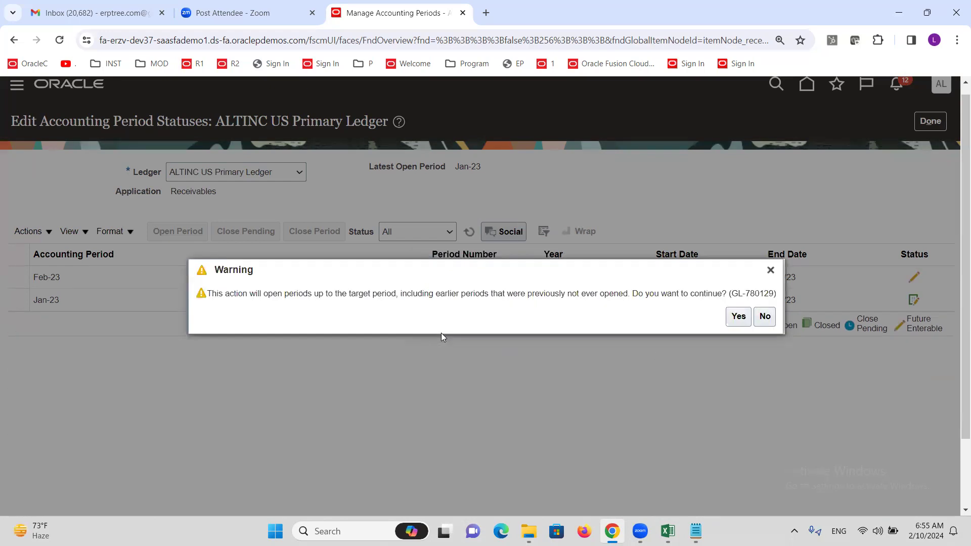
click(738, 316)
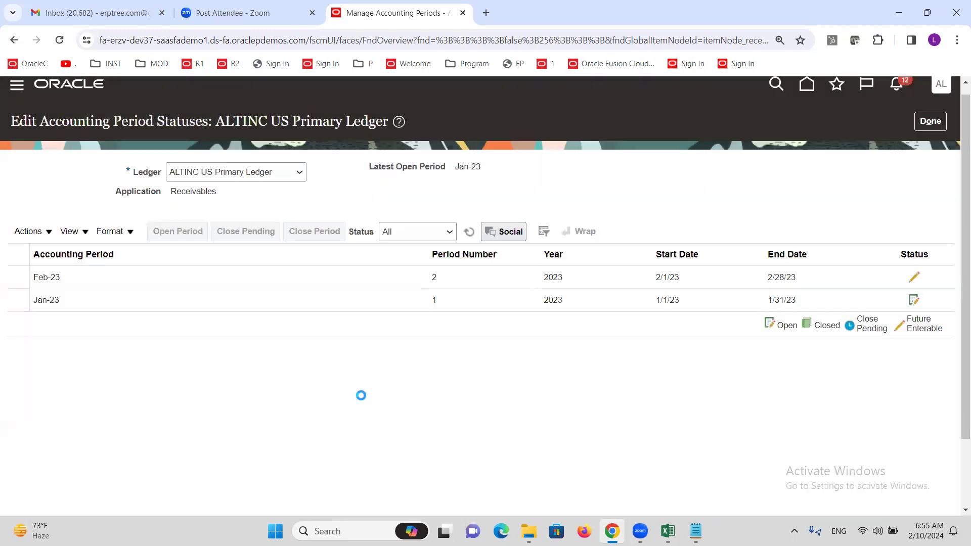
click(465, 232)
click(465, 231)
click(467, 232)
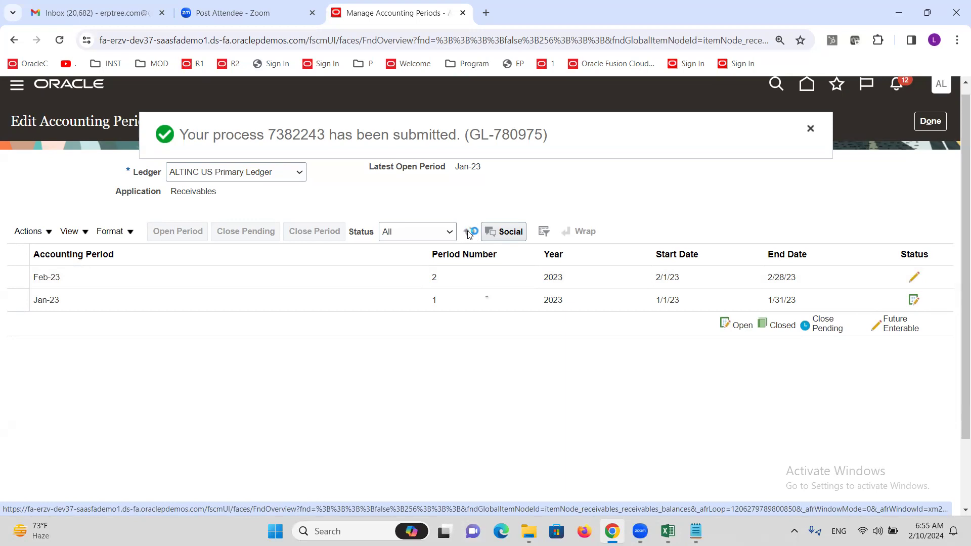
click(468, 232)
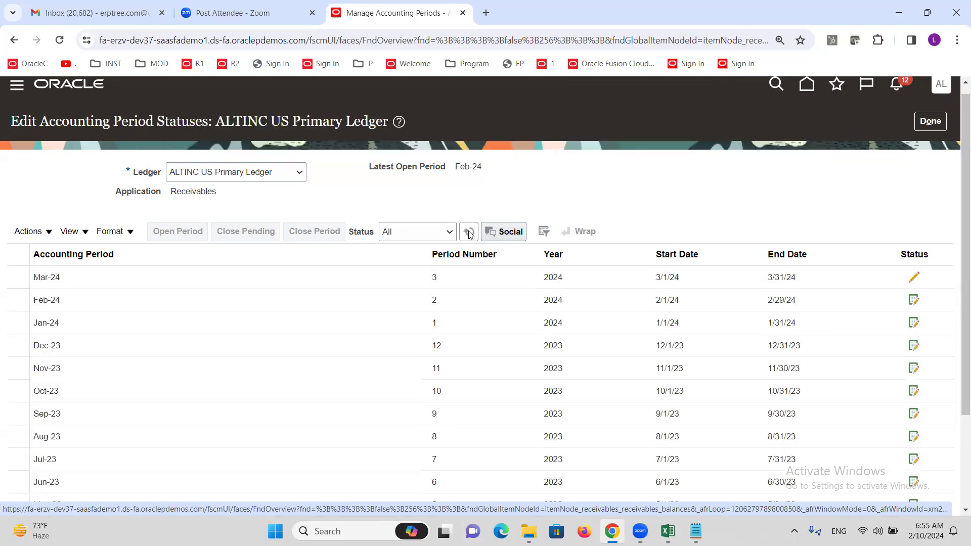
Finish managing accounting periods, return to the Accounts Receivable work area and switch to the Excel checklist
click(923, 128)
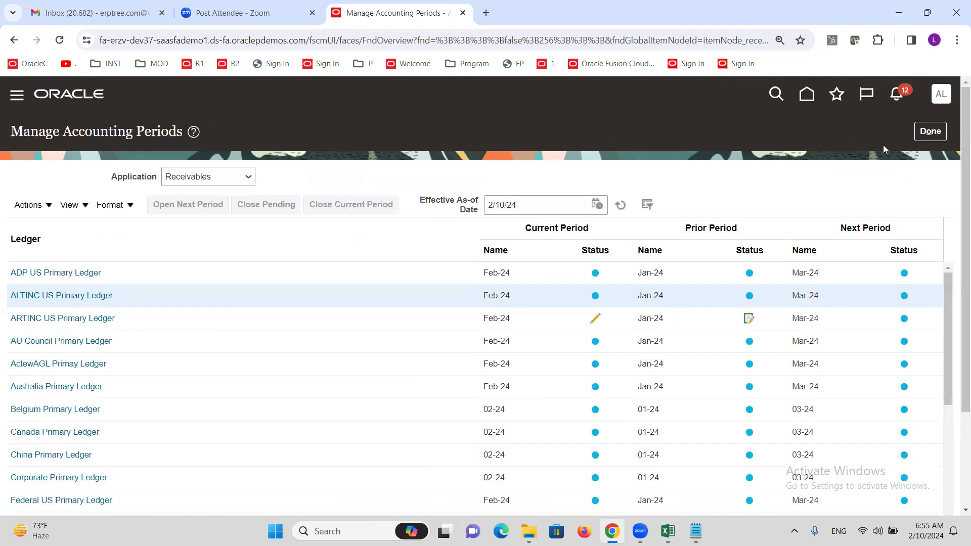
click(927, 131)
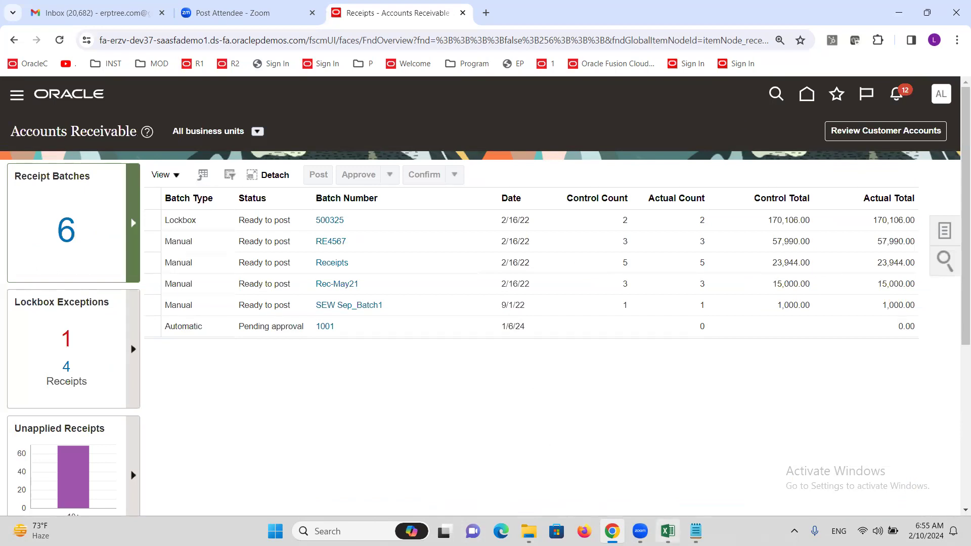
mouse_move(667, 531)
click(657, 493)
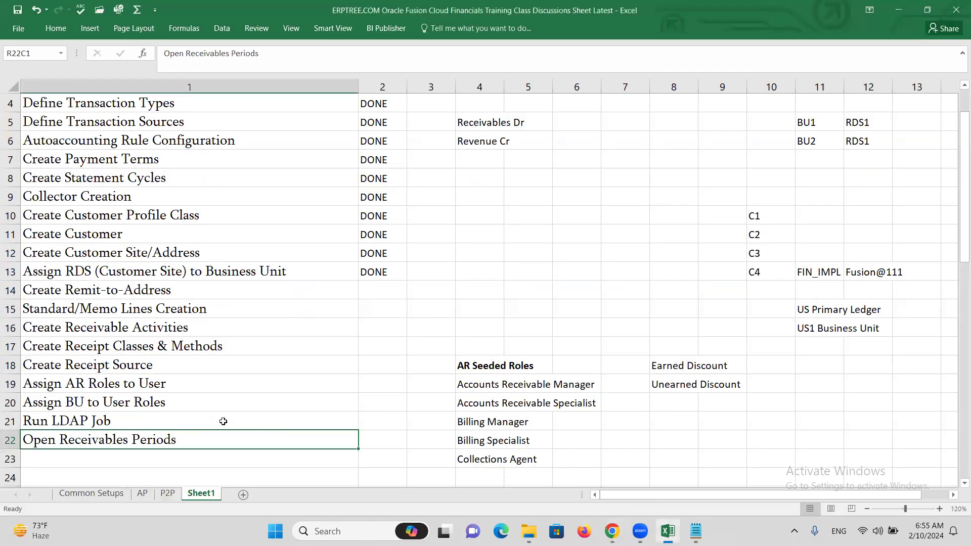
Fill the DONE status down the checklist from Create Remit-to-Address through Open Receivables Periods
click(382, 275)
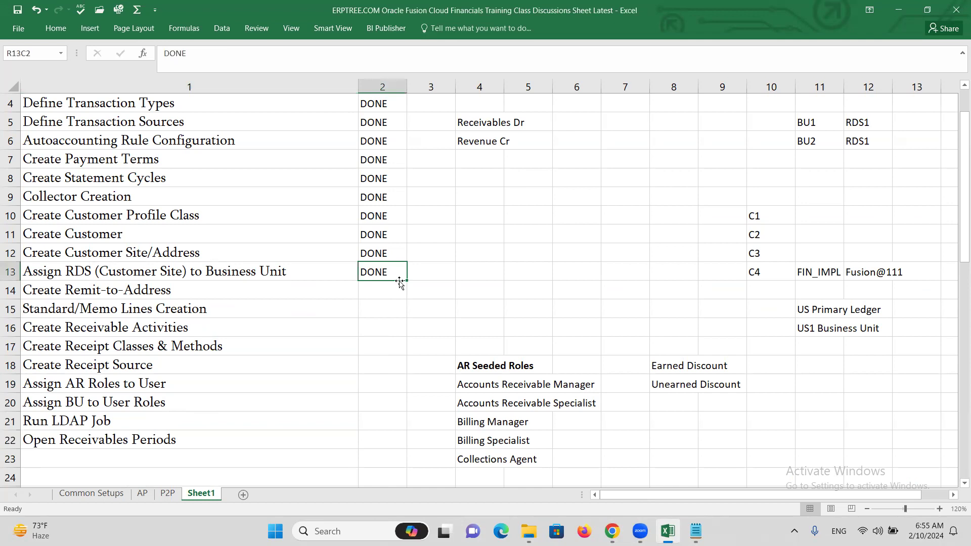
drag(400, 282, 400, 470)
click(221, 412)
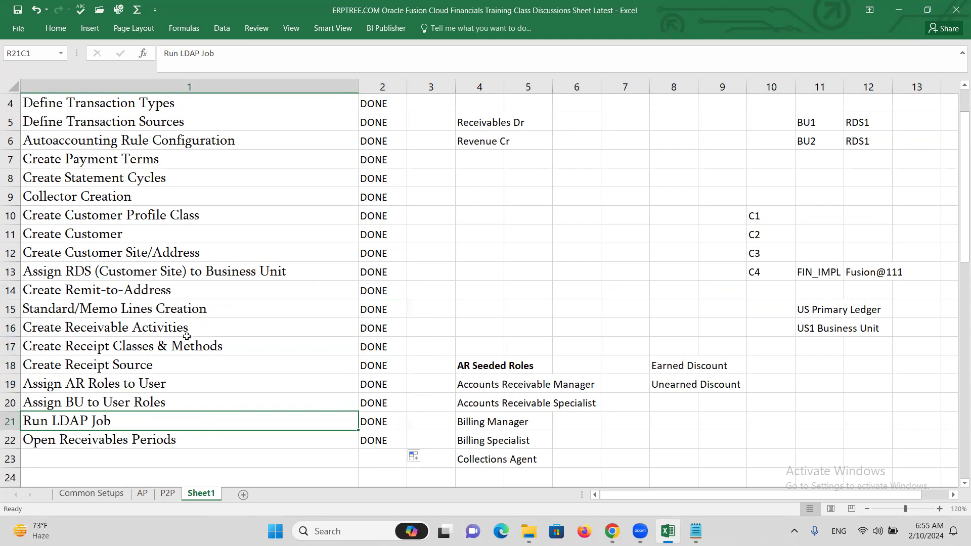
Go to the Receivables Concepts list in the sheet and select the Invoice Transaction Creation topic
scroll(188, 334, down, 6)
scroll(192, 331, down, 2)
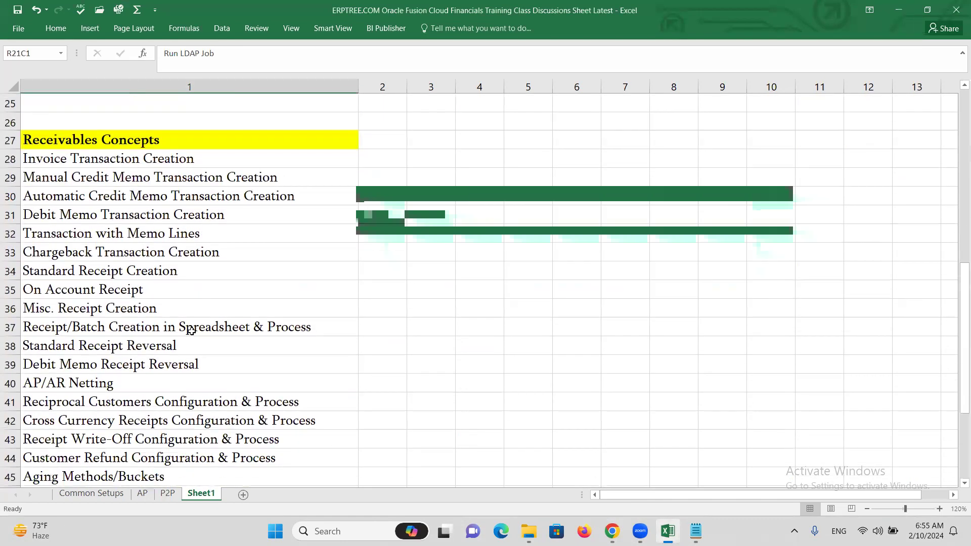
scroll(248, 336, up, 1)
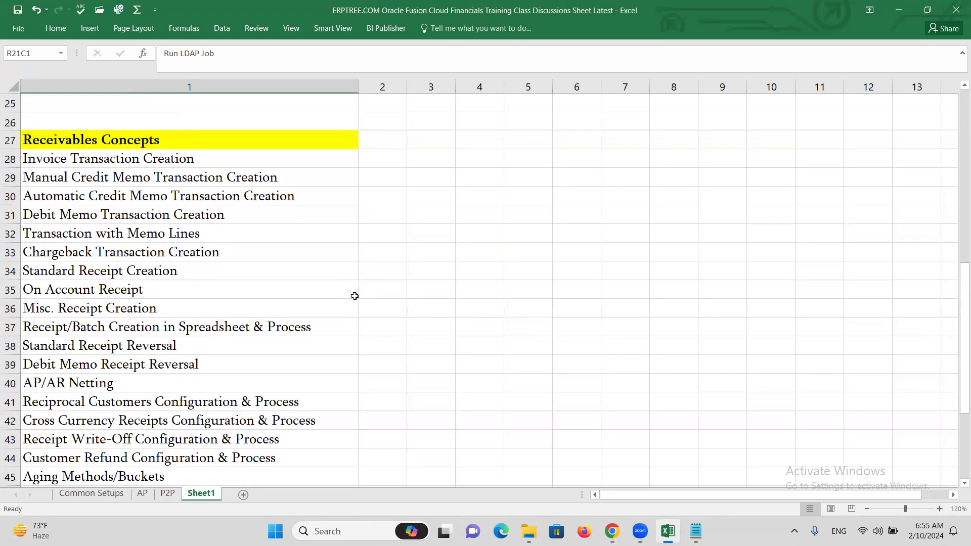
click(140, 154)
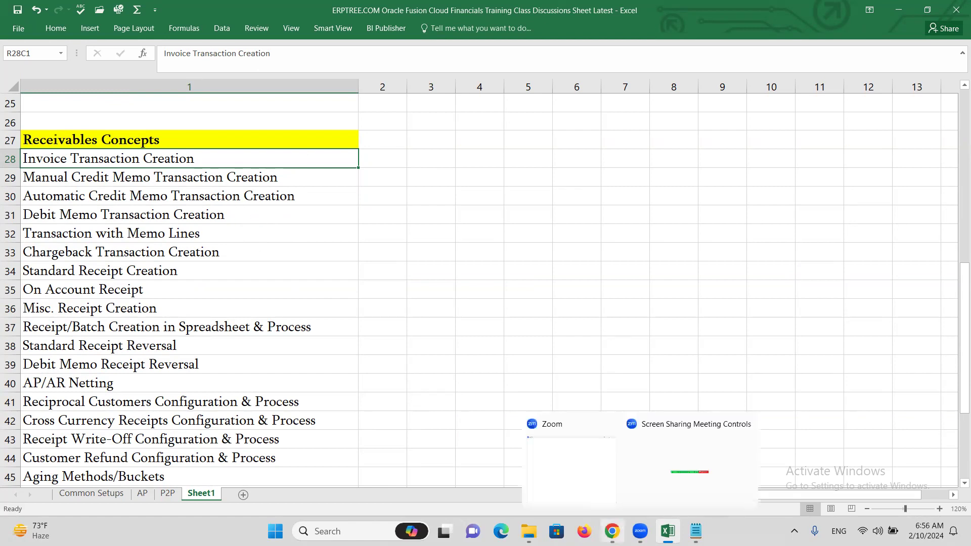
Switch to Oracle Fusion in Chrome, open the Billing work area and check its list of business units without changing the selection
click(612, 531)
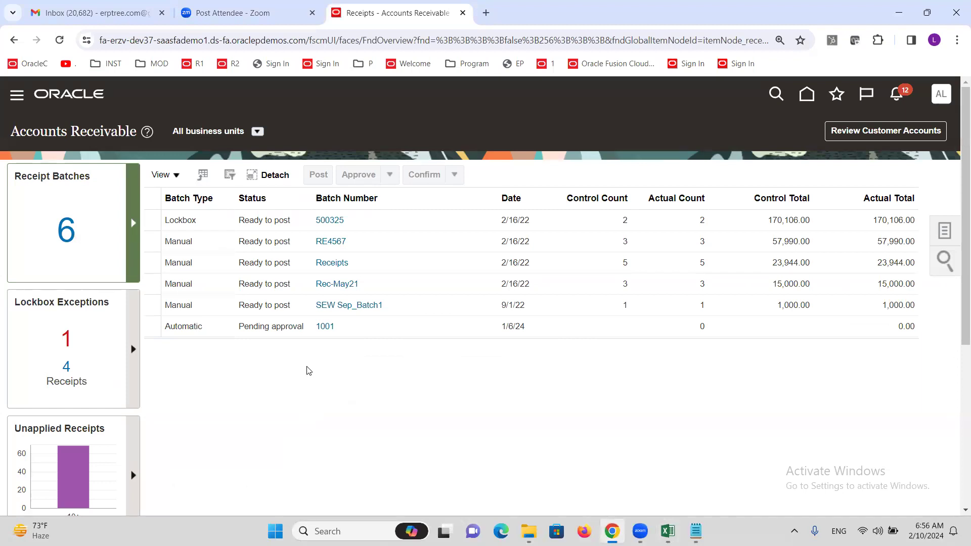
click(17, 97)
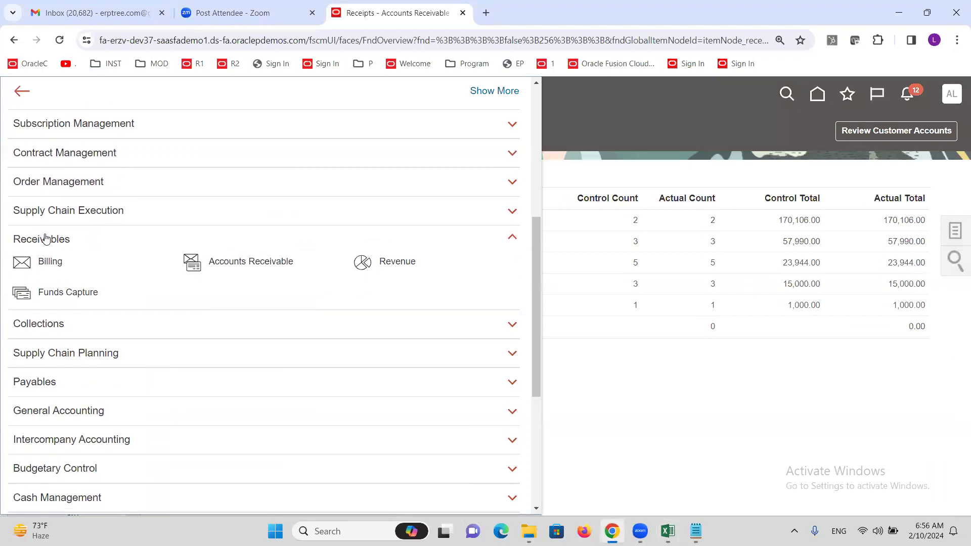
click(51, 262)
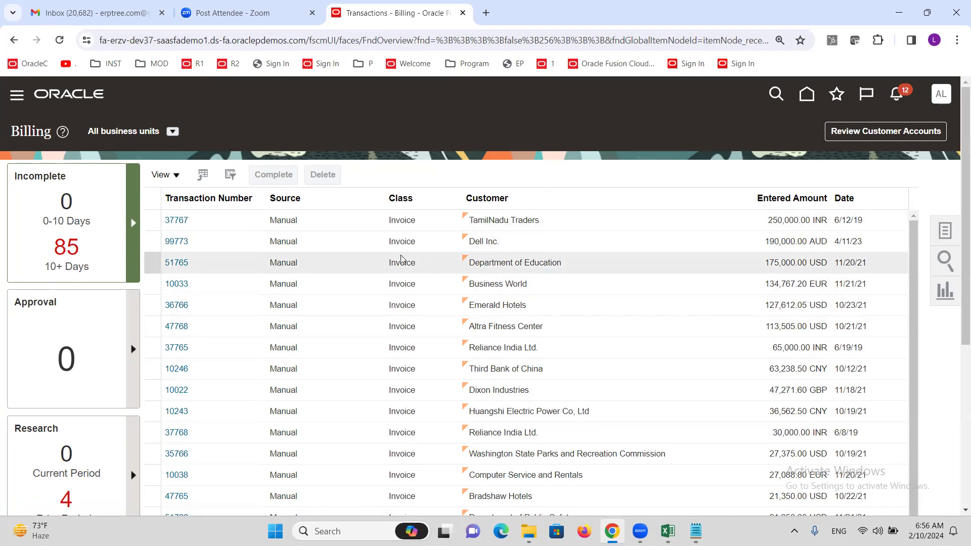
click(172, 131)
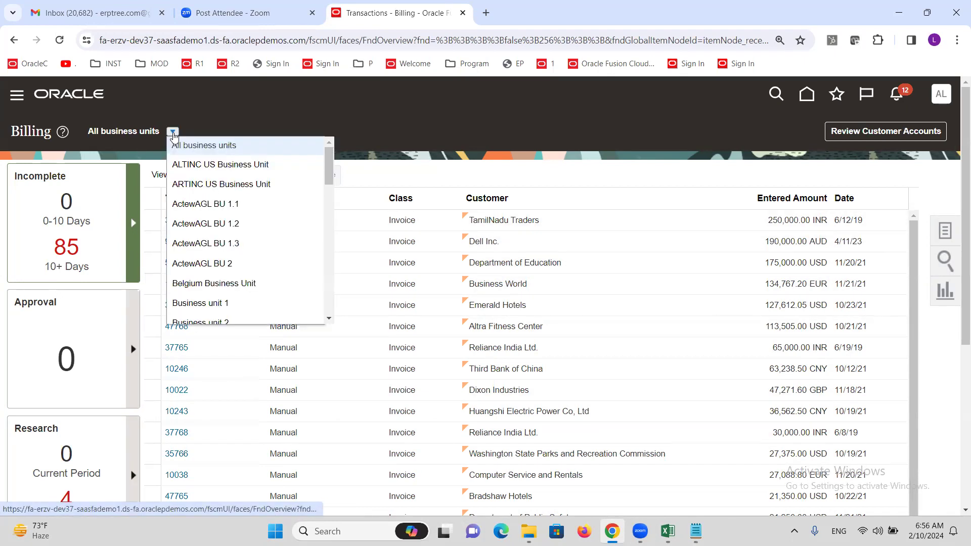
mouse_move(328, 166)
mouse_down()
mouse_move(326, 301)
mouse_move(328, 156)
mouse_move(332, 315)
mouse_move(329, 166)
mouse_up()
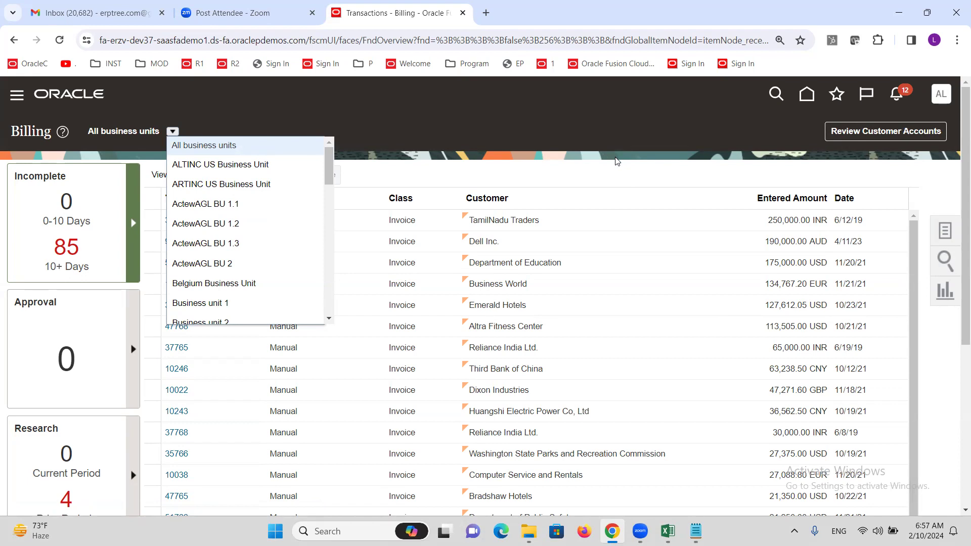
click(598, 161)
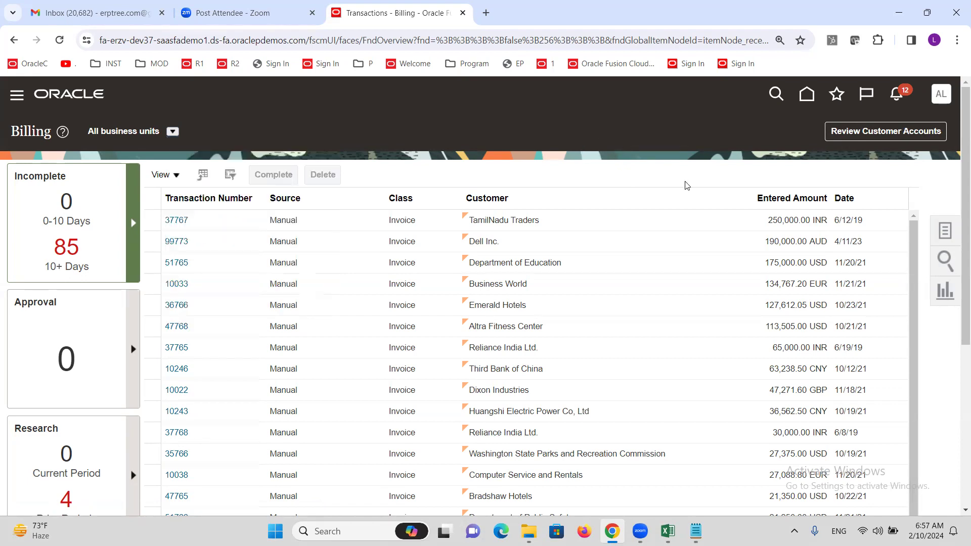
Start creating a new invoice transaction from the Billing tasks and set its transaction source to ALTINC Invoice
click(939, 248)
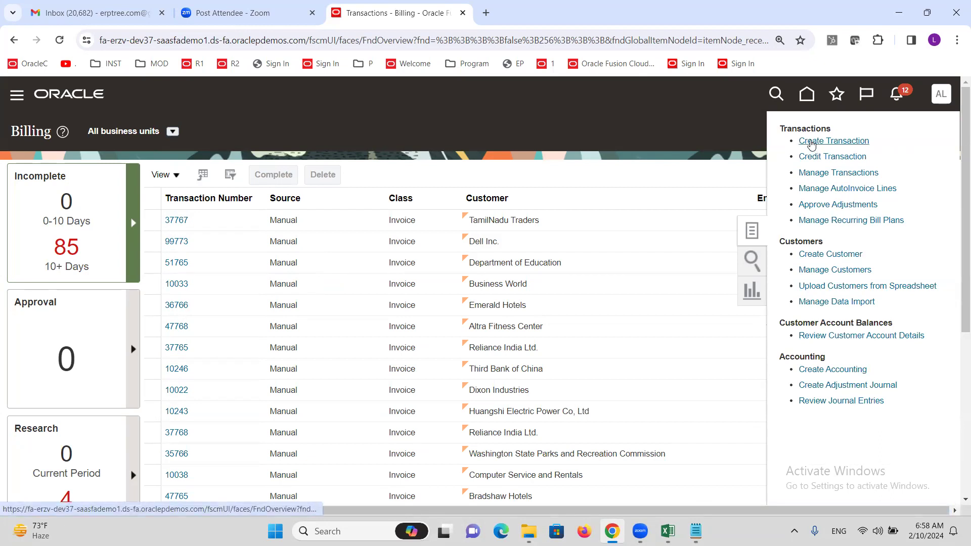
click(816, 157)
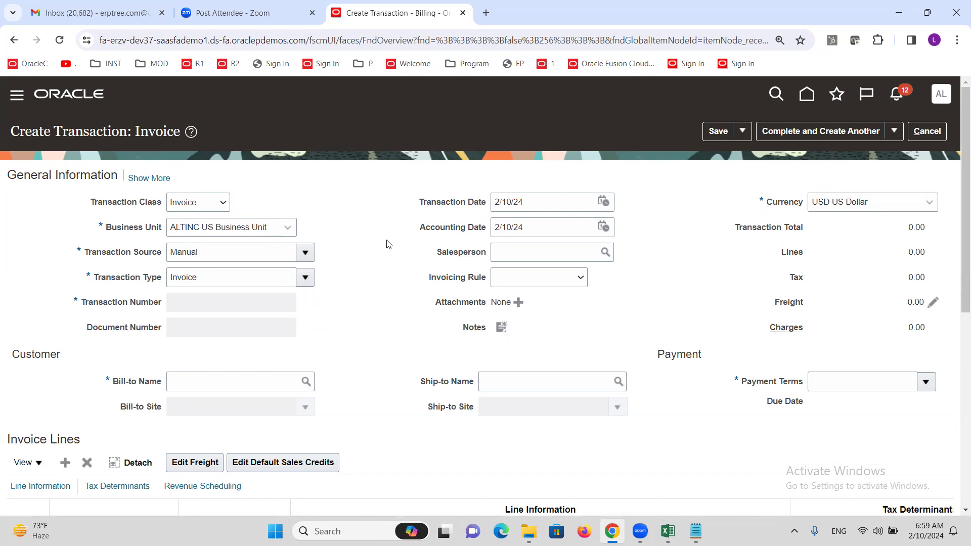
double_click(227, 252)
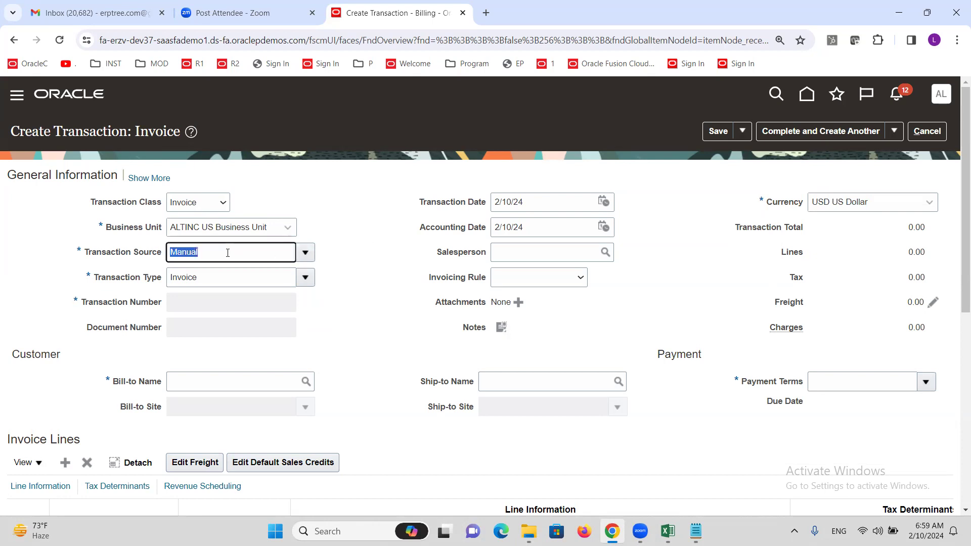
text(ALT)
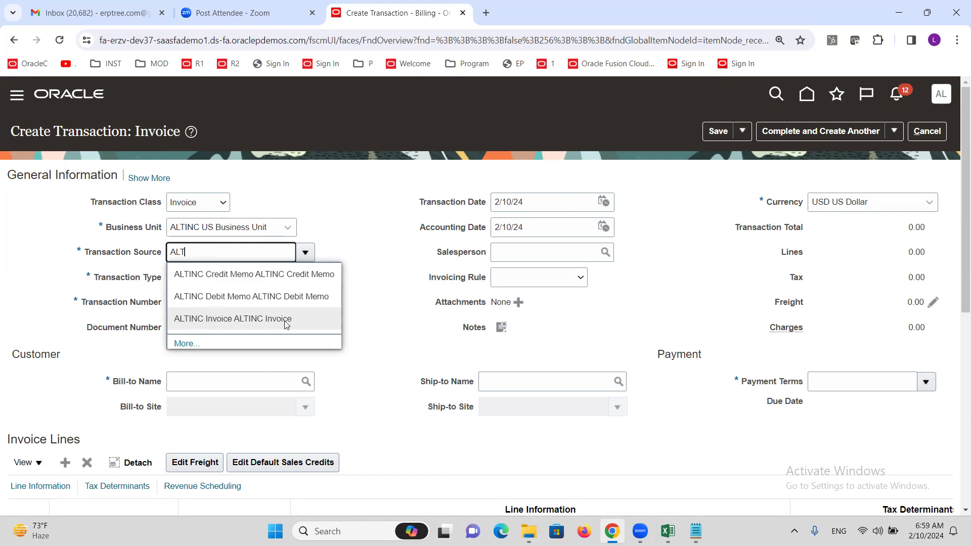
click(208, 322)
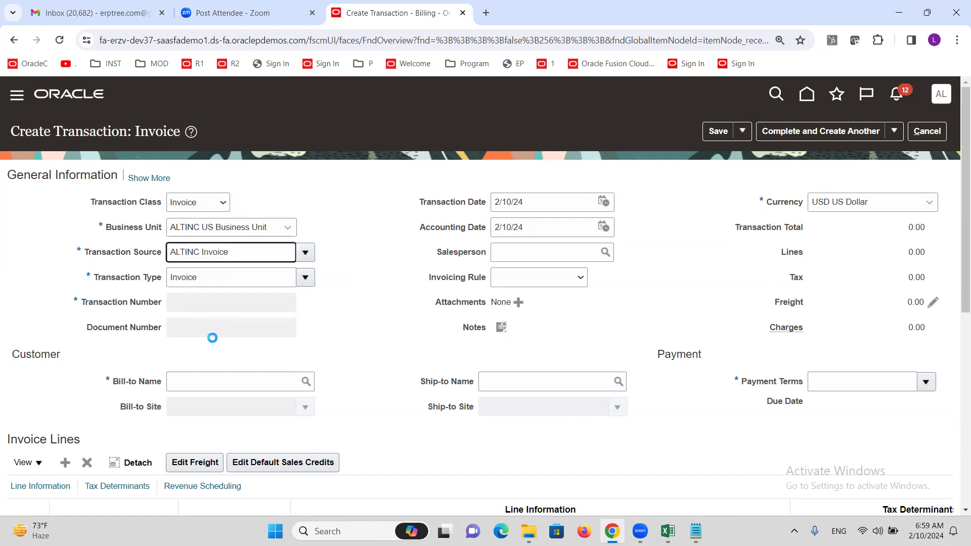
key(Tab)
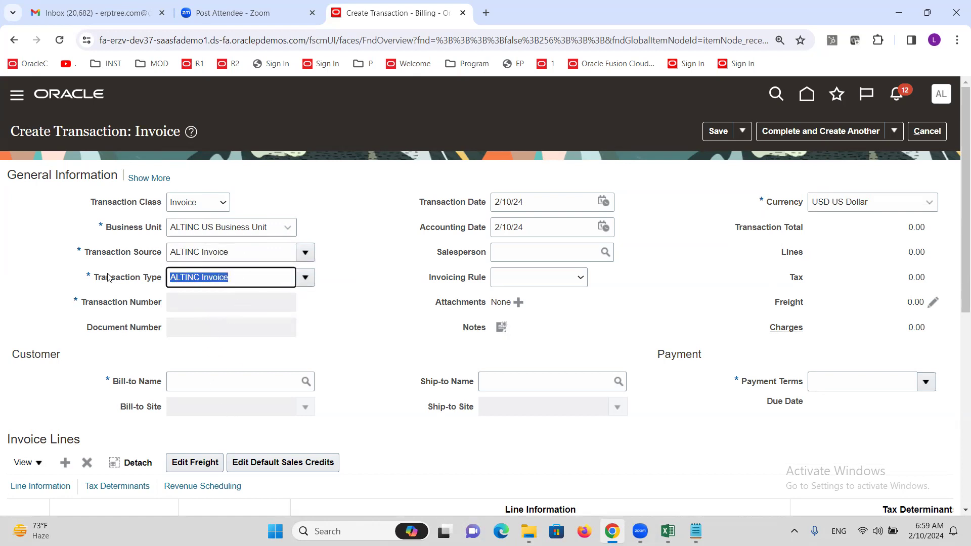
drag(234, 254, 139, 251)
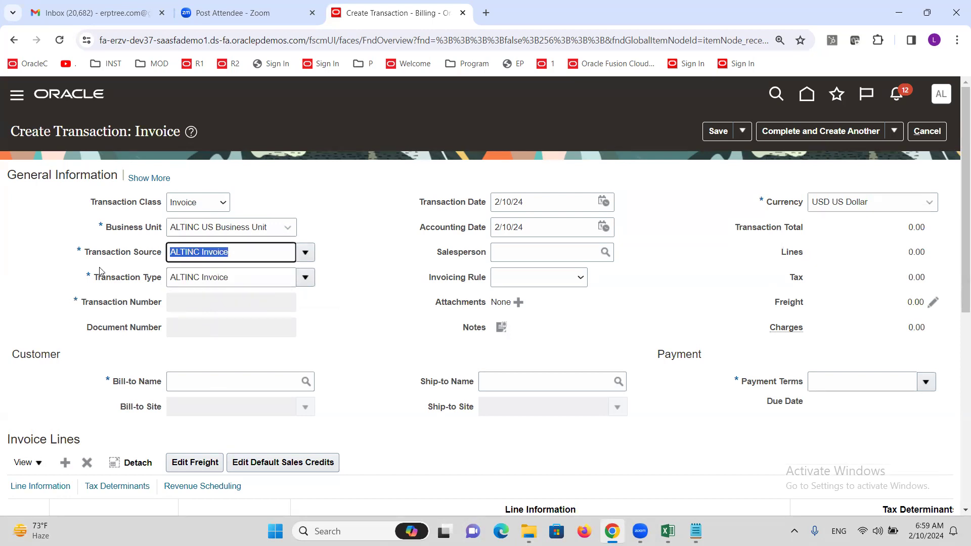
click(327, 299)
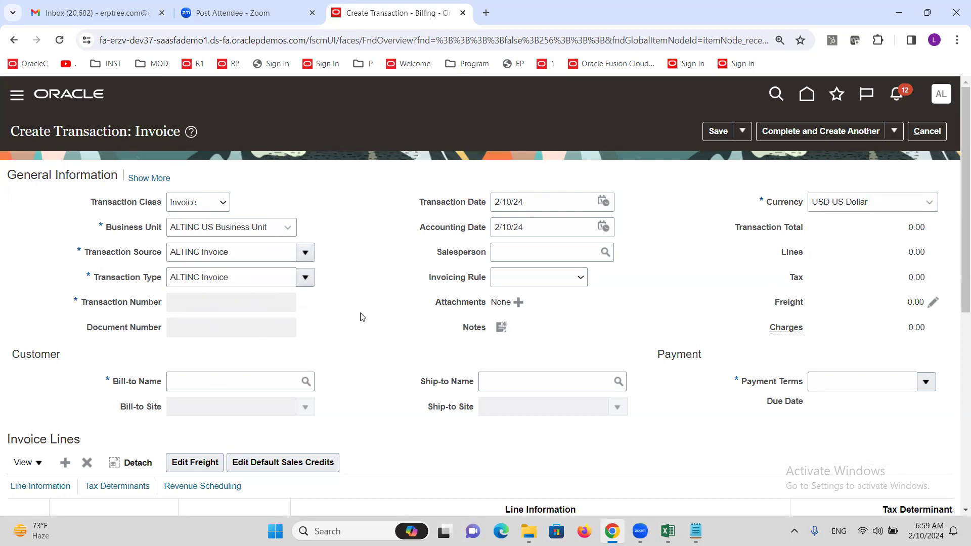
Set the invoice's bill-to customer to ALTINC Customer-1 and look over the Item field of the first invoice line
click(198, 380)
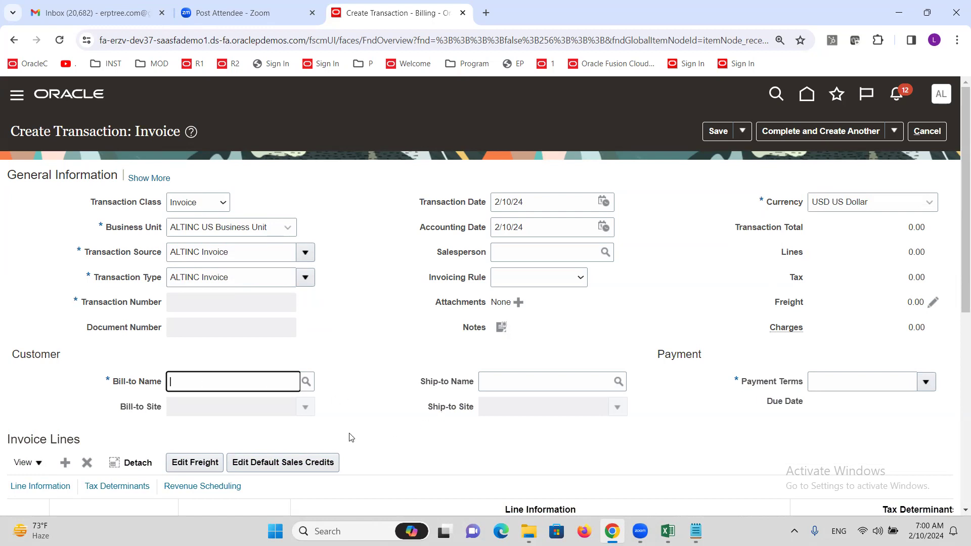
text(ALT)
key(Tab)
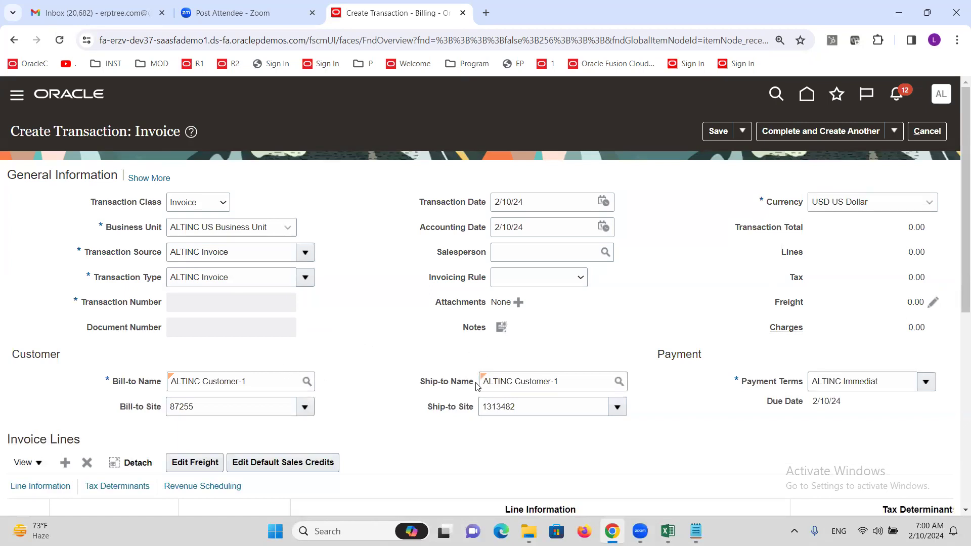
scroll(356, 352, down, 3)
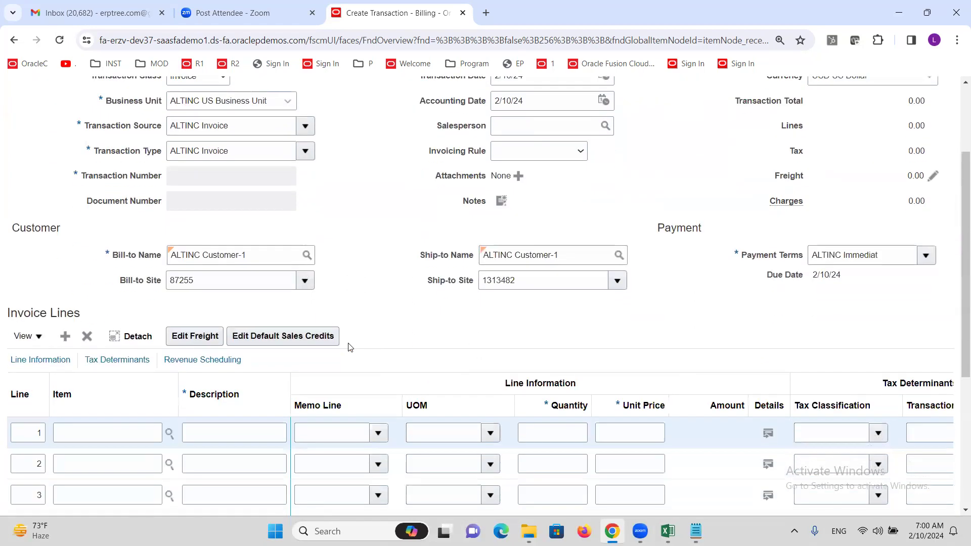
scroll(368, 325, down, 2)
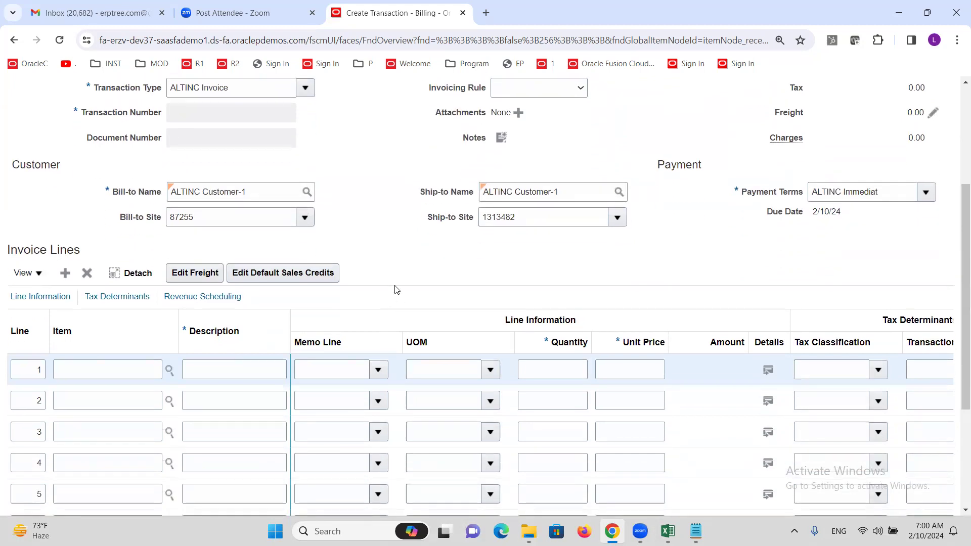
click(105, 368)
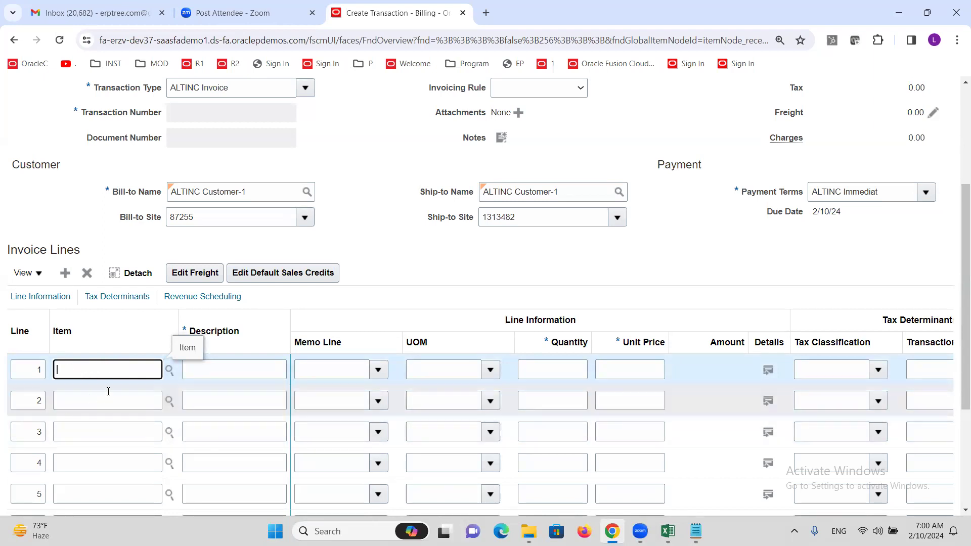
scroll(307, 342, up, 4)
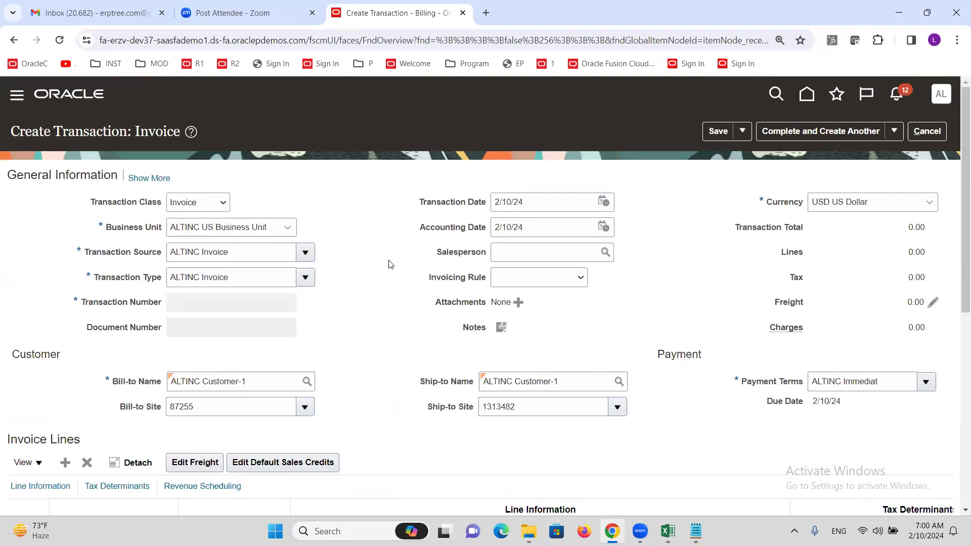
Duplicate the Create Transaction browser tab and open Setup and Maintenance in the copy
right_click(394, 16)
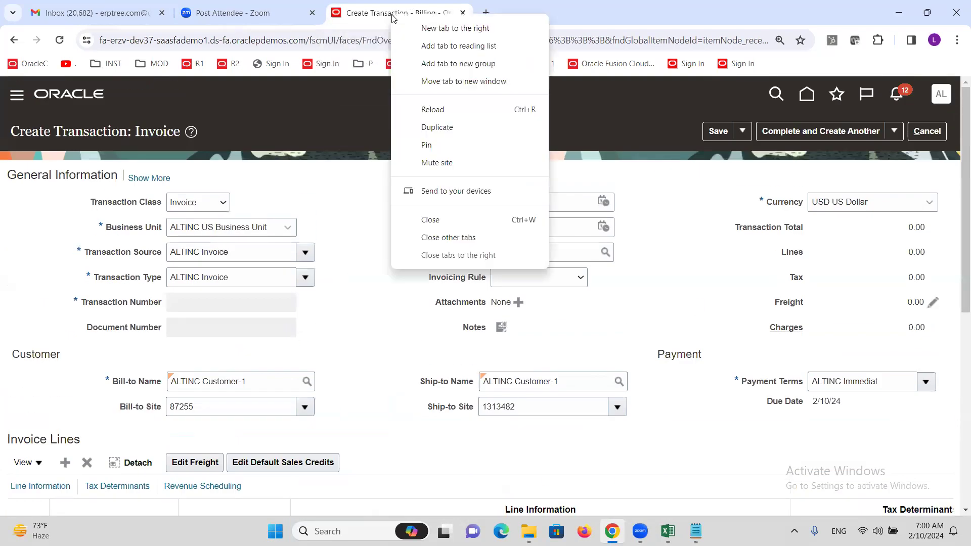
click(436, 128)
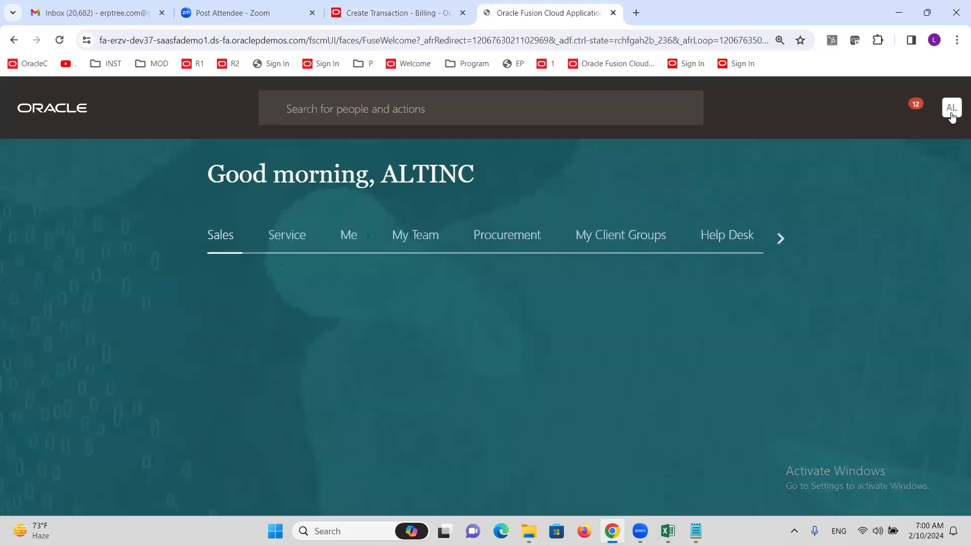
click(949, 112)
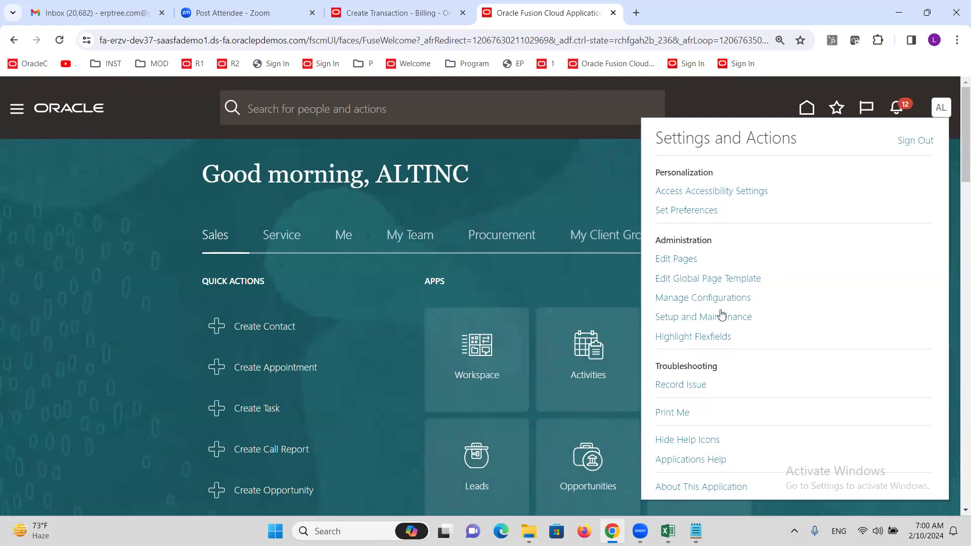
click(723, 317)
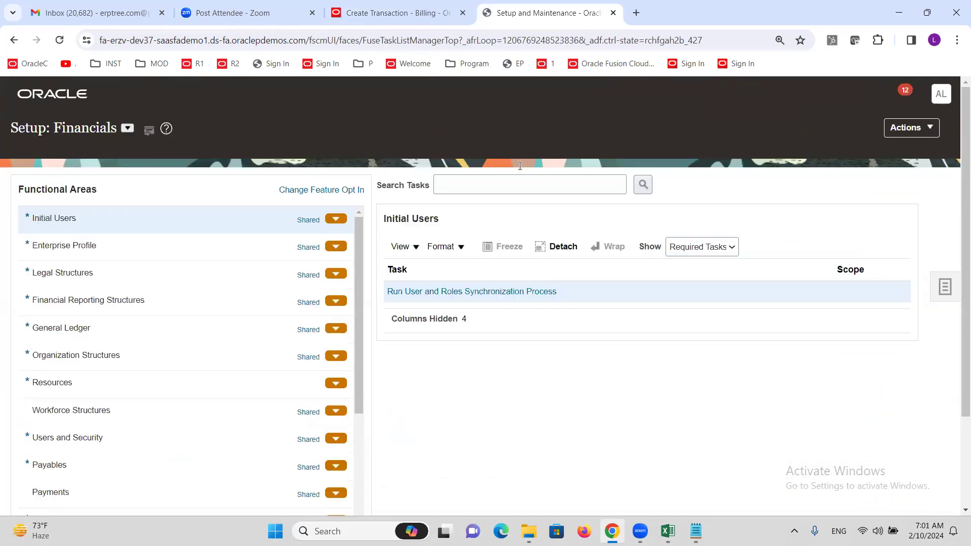
Search the setup tasks for SYSTEM OPTIONS and open Manage Receivables System Options
click(510, 173)
text(SYSTEM OPTIONS)
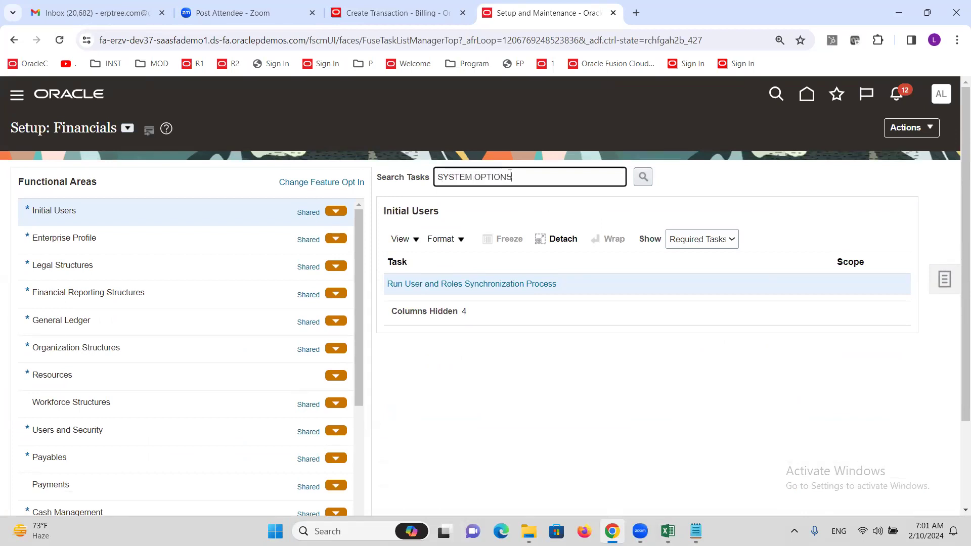
key(Return)
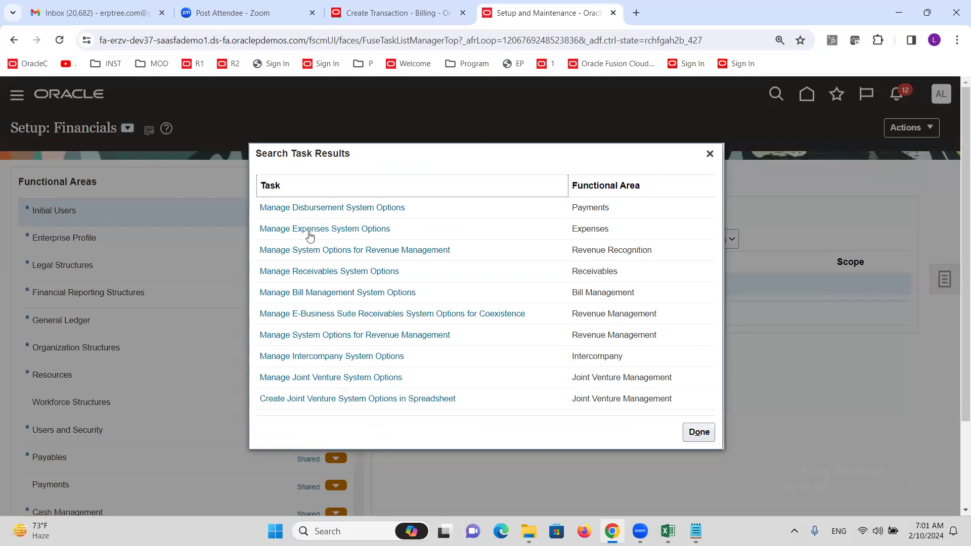
click(329, 272)
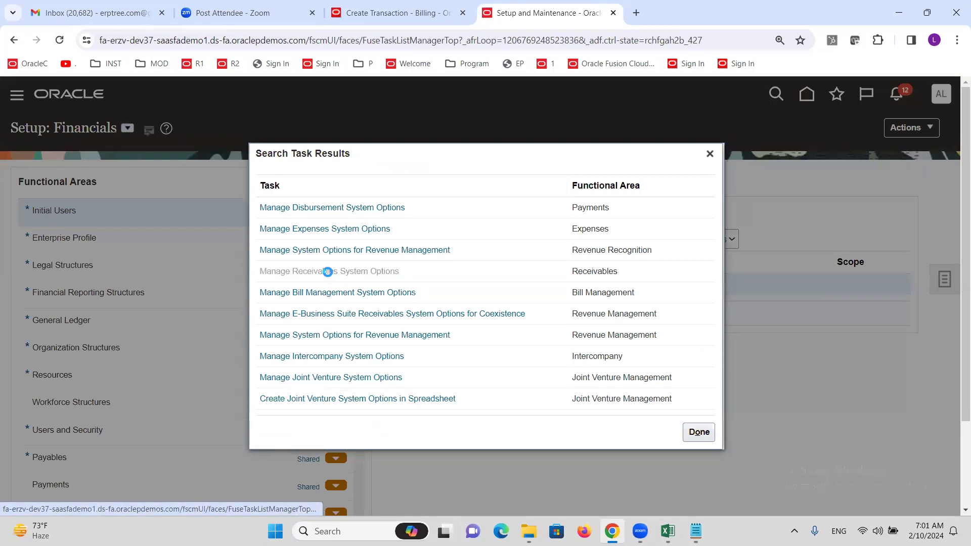
click(503, 284)
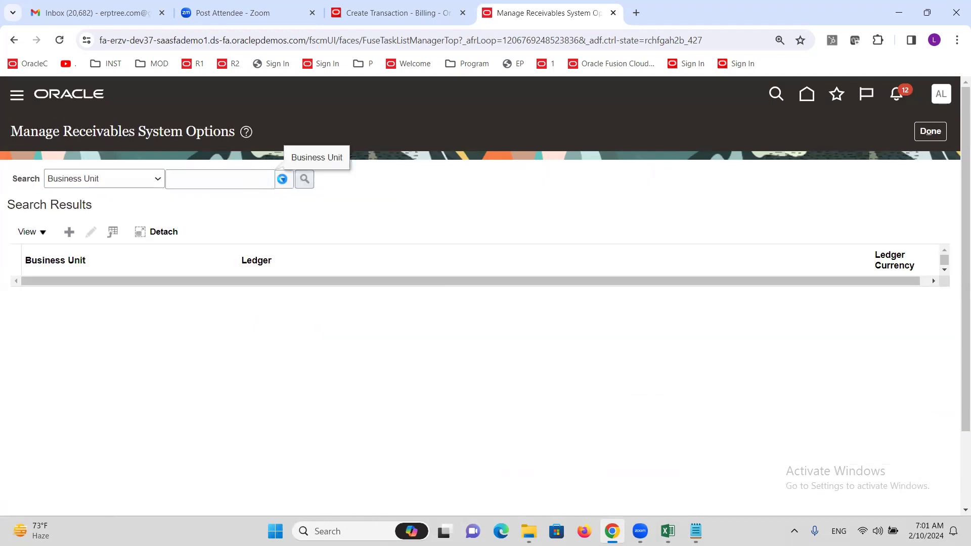
Search the Receivables system options for the ALTINC US Business Unit
click(282, 178)
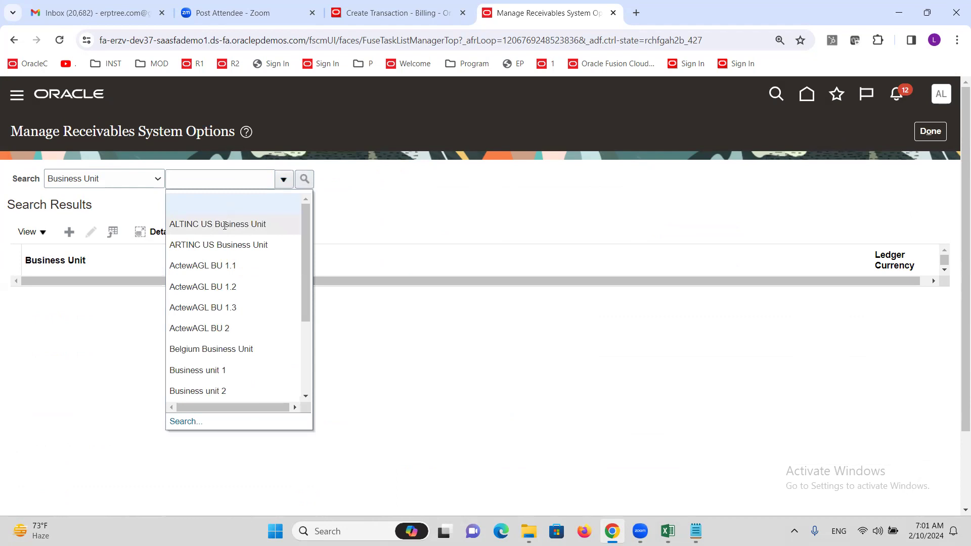
click(223, 226)
click(306, 180)
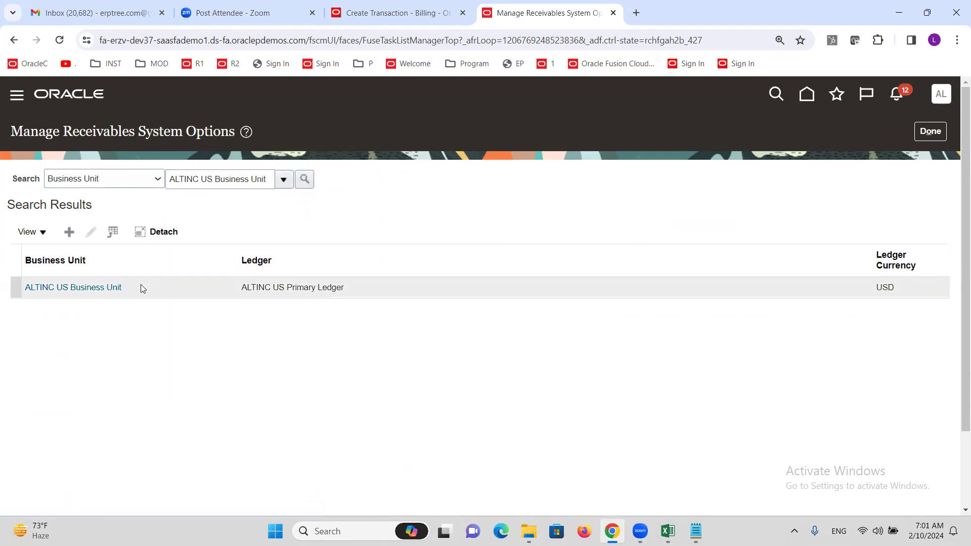
Open the system options of the ALTINC US Business Unit and check the Item Validation Organization under Transactions
click(75, 288)
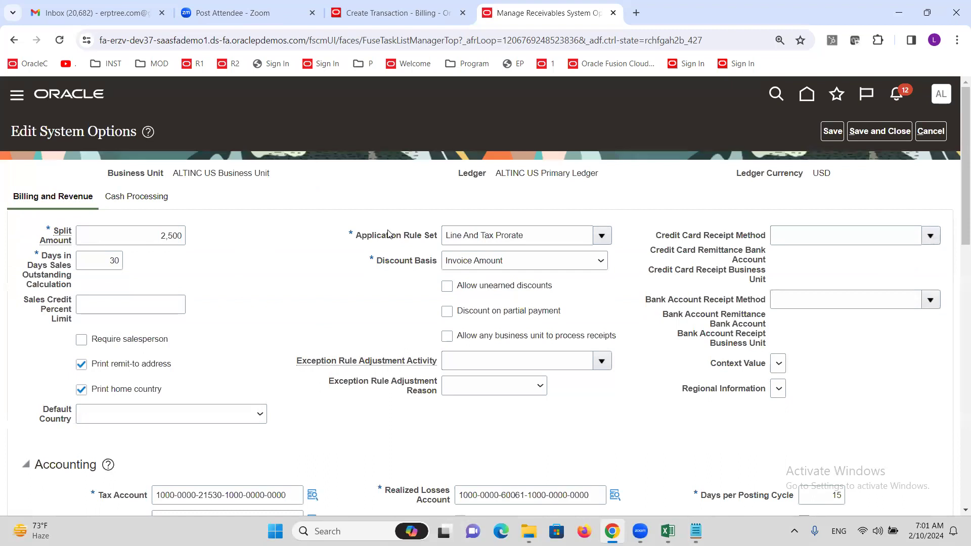
scroll(253, 306, down, 5)
scroll(252, 307, down, 3)
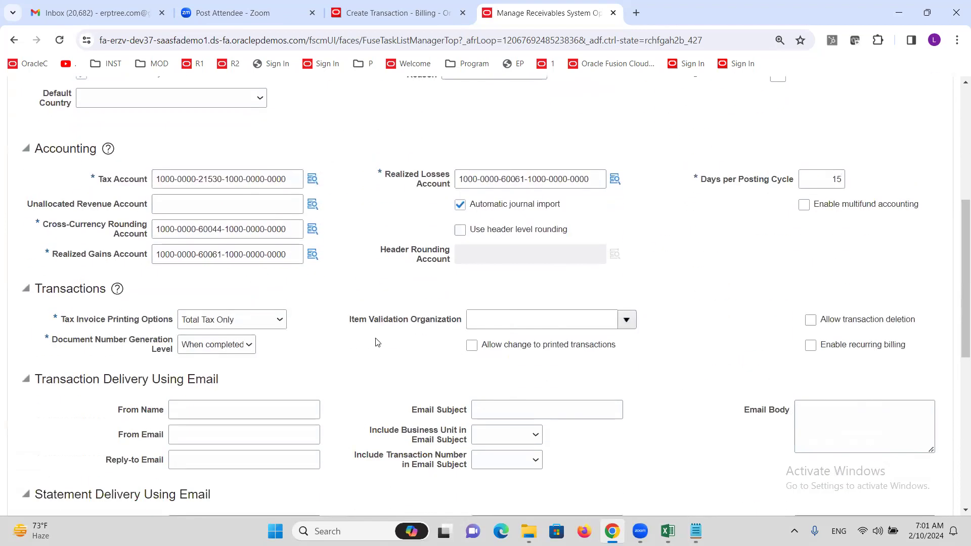
drag(347, 322, 466, 322)
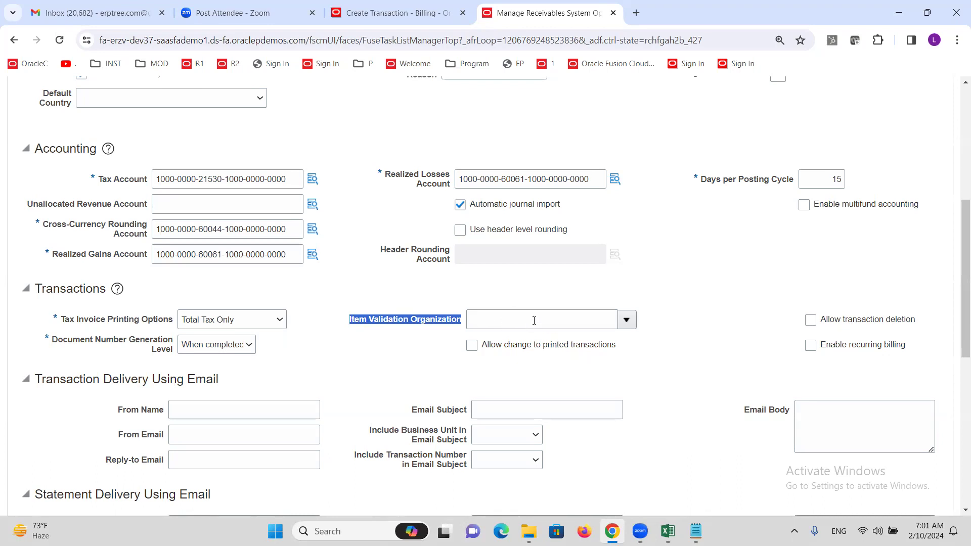
scroll(536, 317, up, 6)
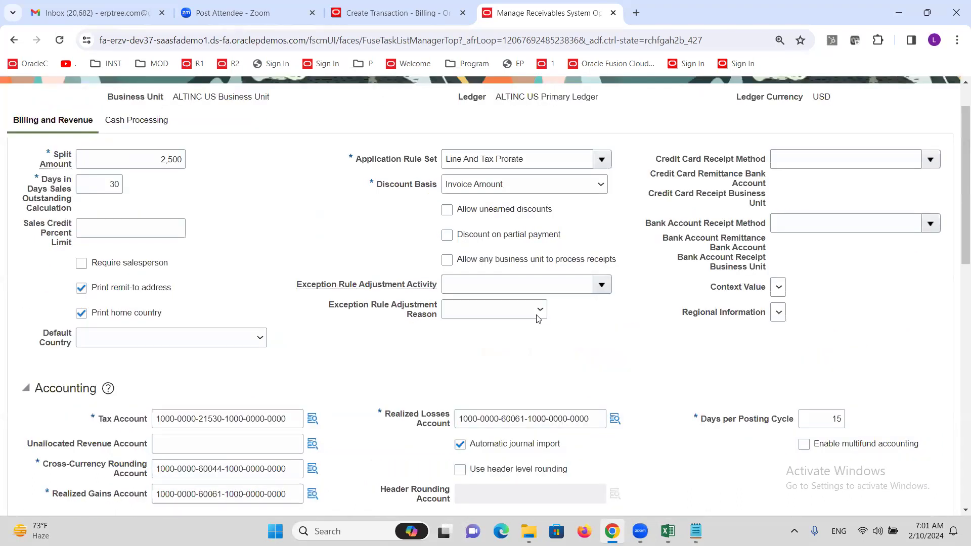
drag(173, 174, 306, 174)
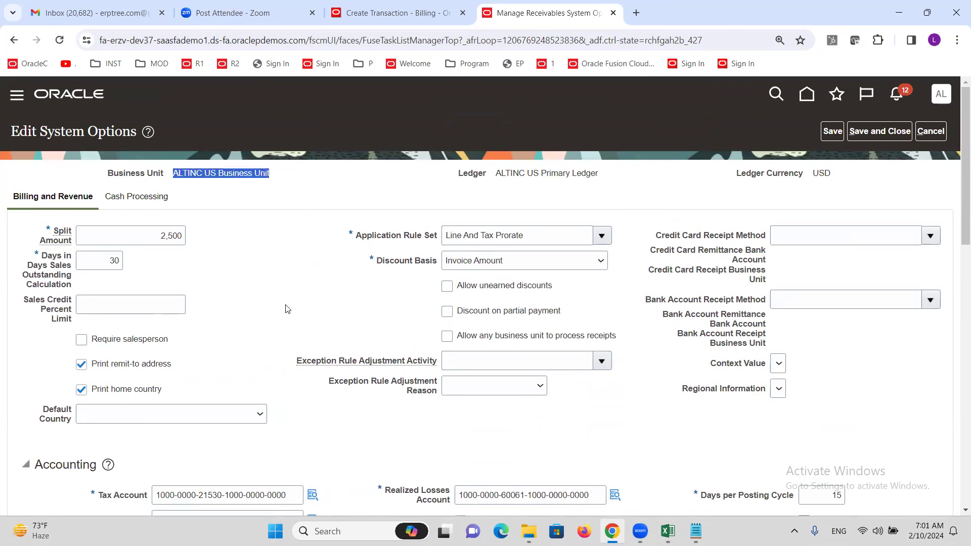
Set the Item Validation Organization to ALTINC ITEM MASTER, then save and close the system options
scroll(286, 311, down, 5)
click(513, 320)
text(ALT)
key(Tab)
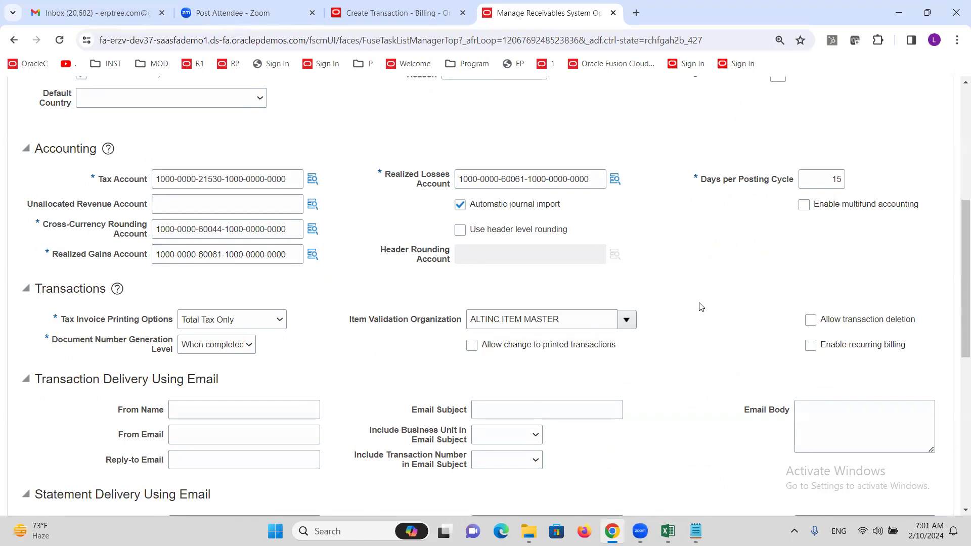
scroll(645, 316, up, 6)
click(865, 132)
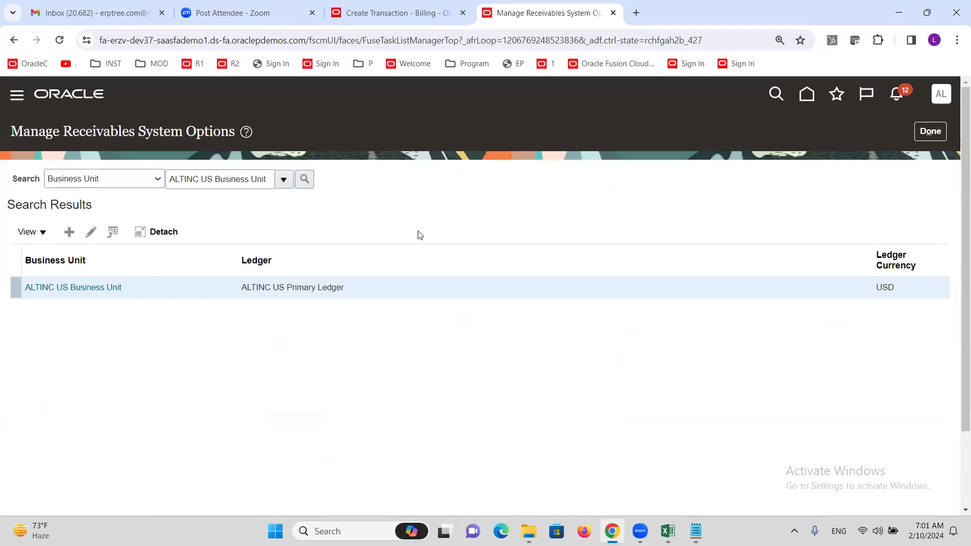
Return to the Create Transaction page and enter GOODS as the description of invoice line 1
click(391, 11)
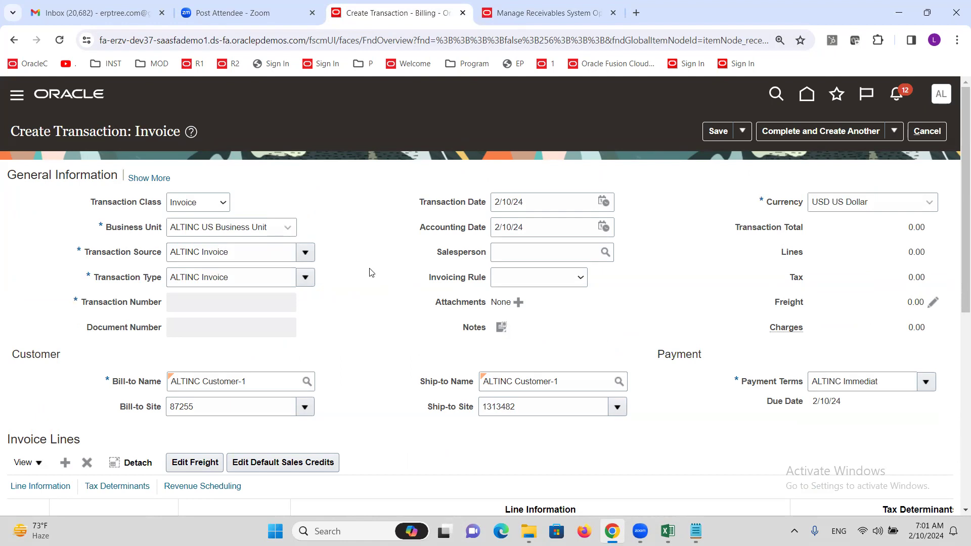
scroll(368, 267, down, 2)
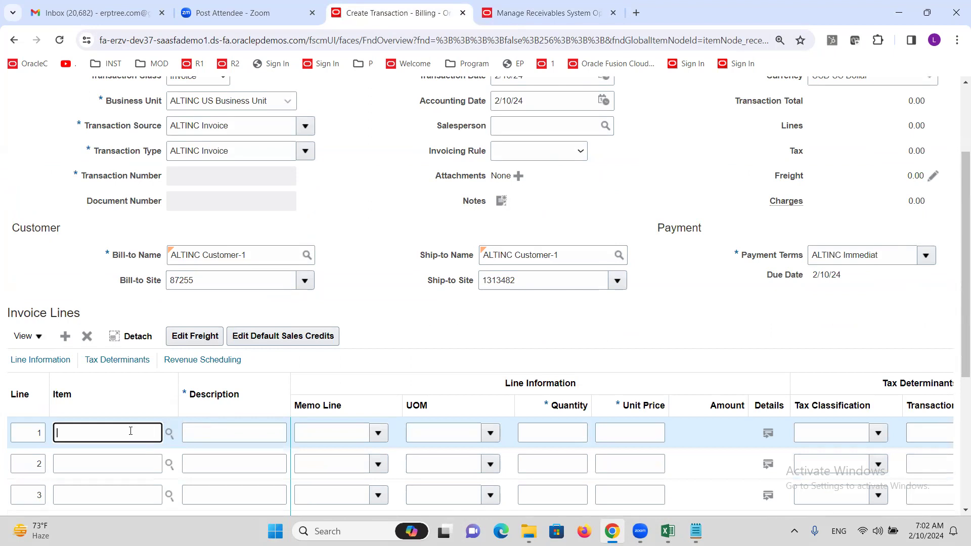
click(223, 431)
text(GOODS)
key(Tab)
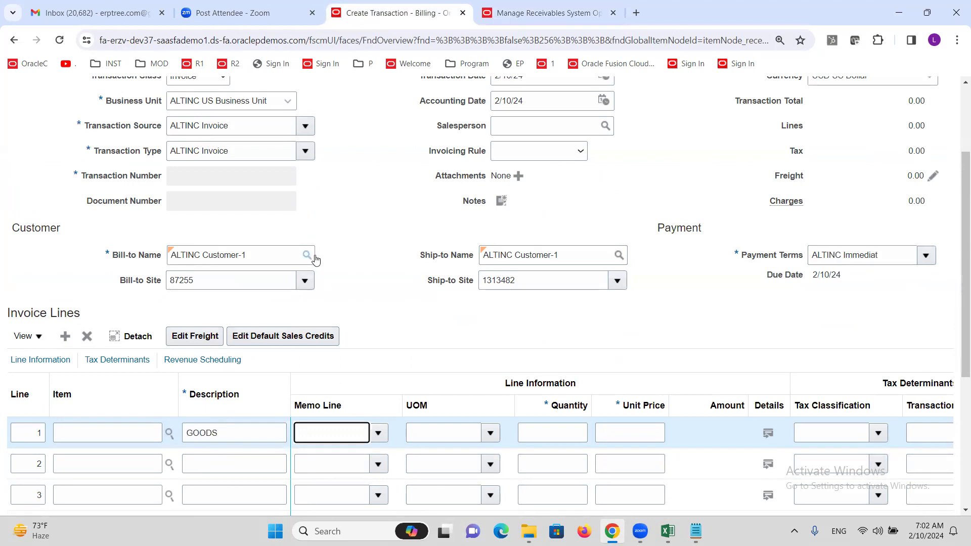
click(551, 7)
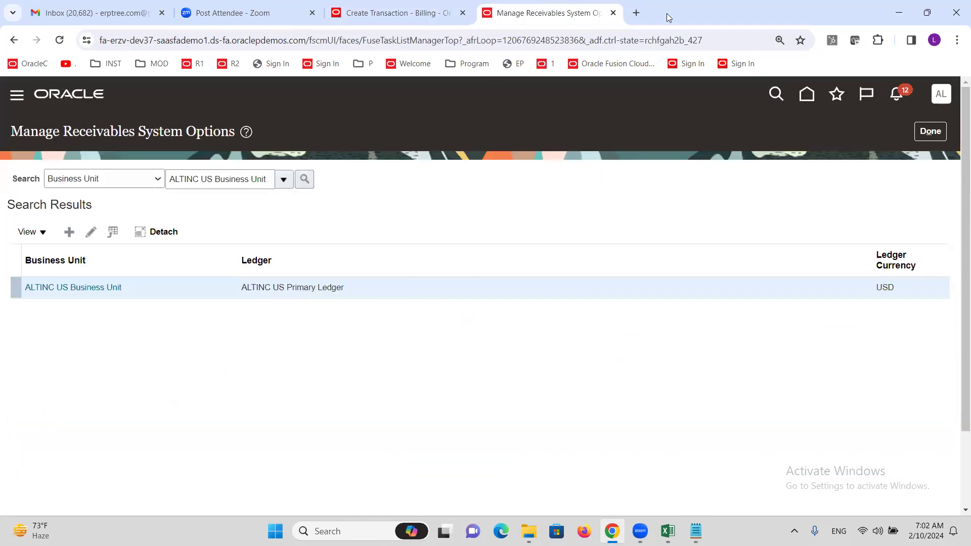
click(367, 8)
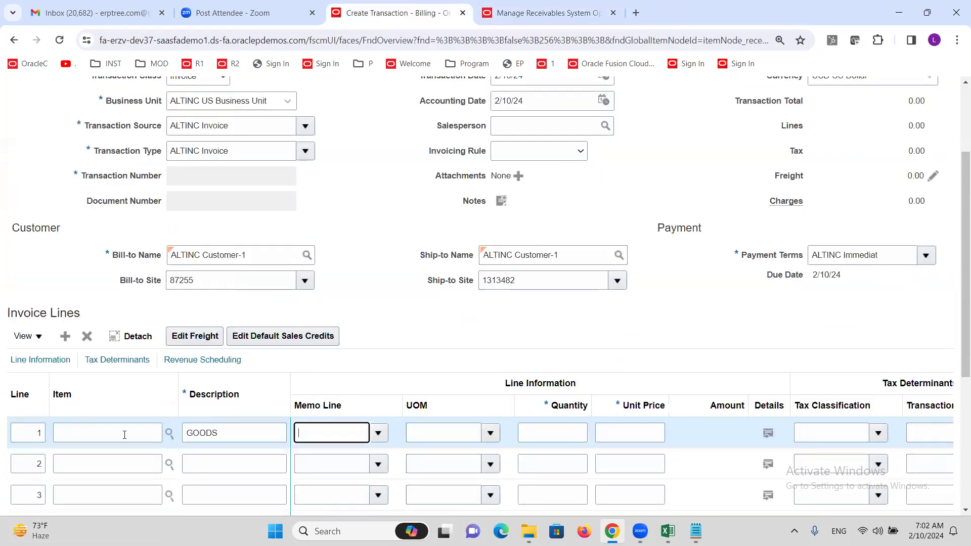
click(518, 7)
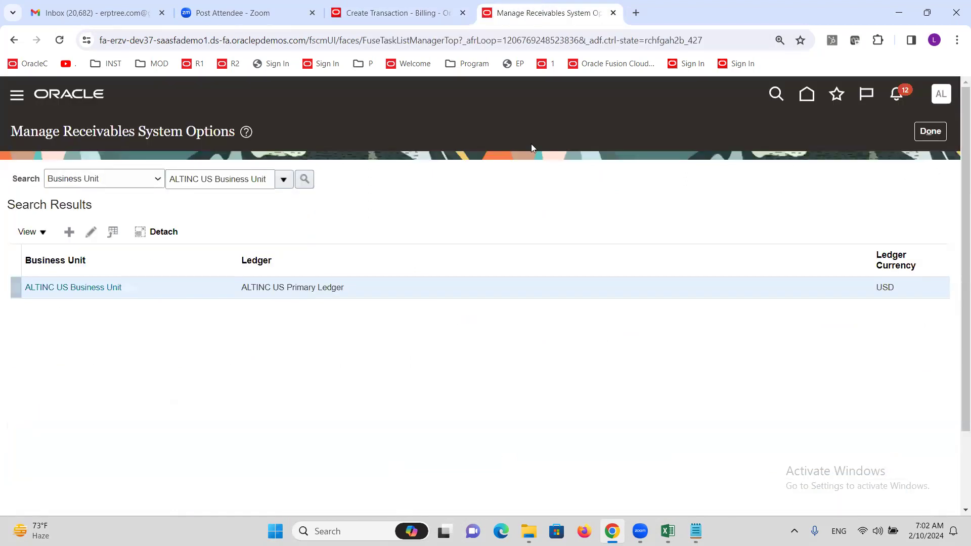
click(403, 13)
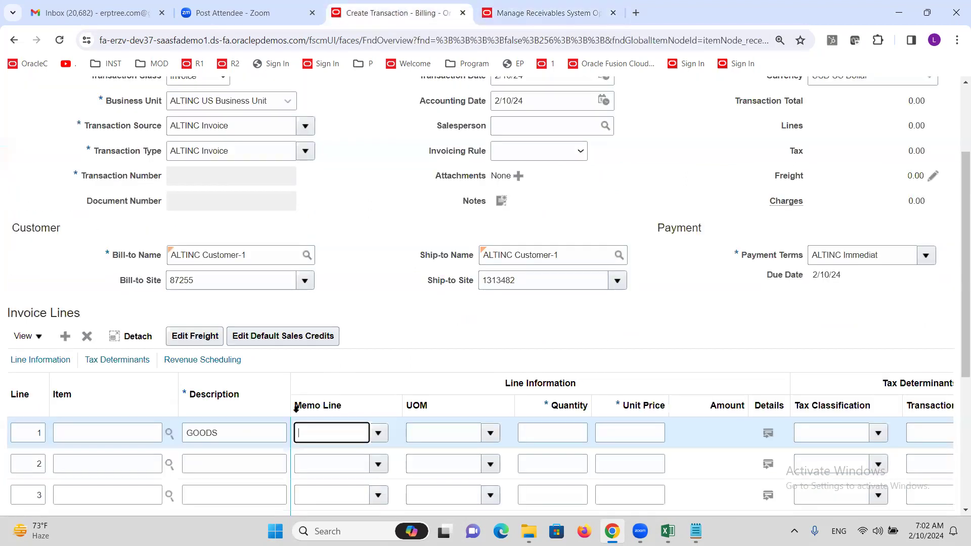
Try to find an item starting with ALT for invoice line 1, and clear the Item field
click(114, 433)
text(ALT)
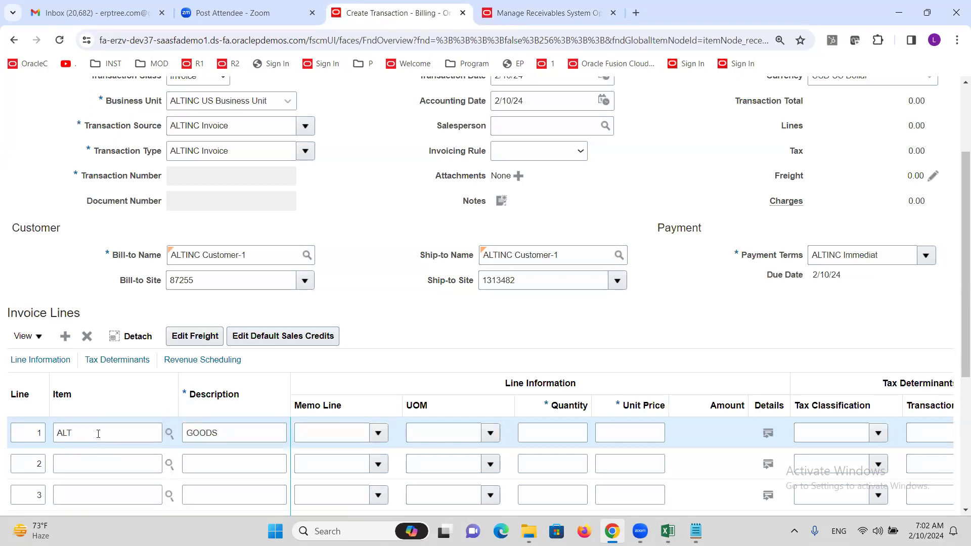
key(Tab)
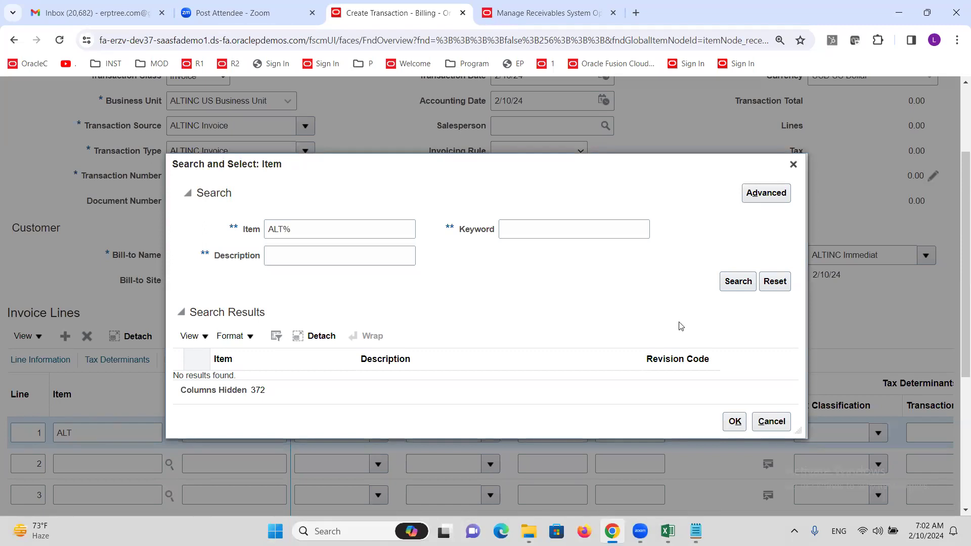
click(793, 165)
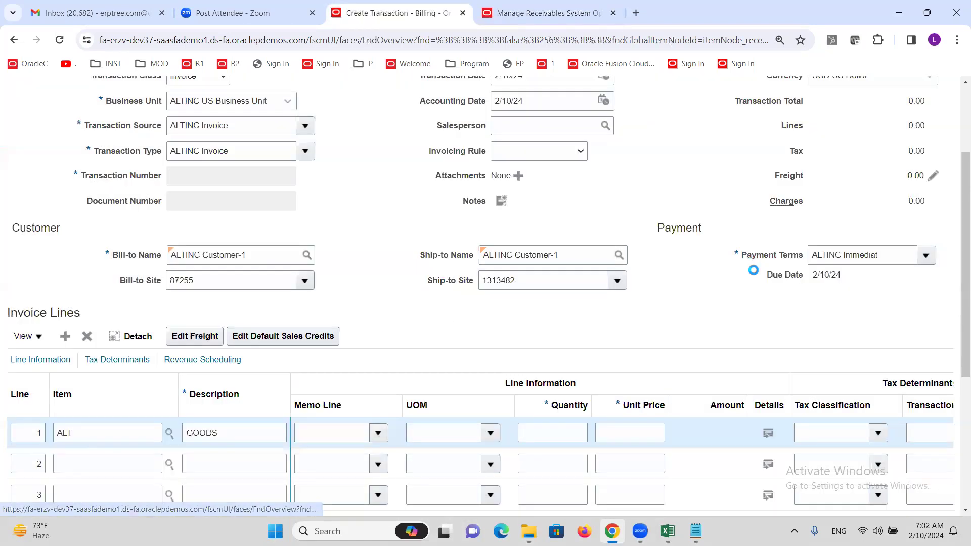
double_click(82, 428)
key(BackSpace)
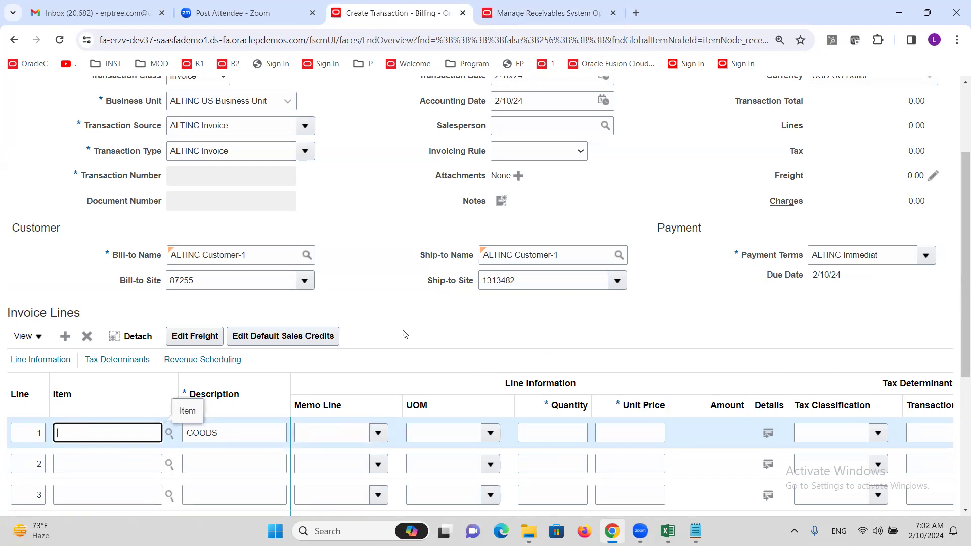
click(394, 348)
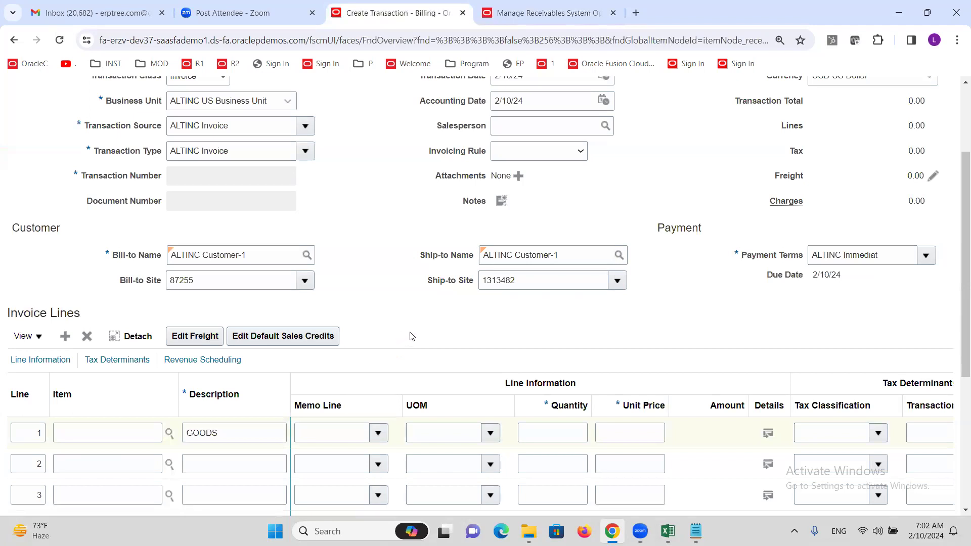
Change the description of invoice line 1 to Services, leaving its Item field empty
click(241, 433)
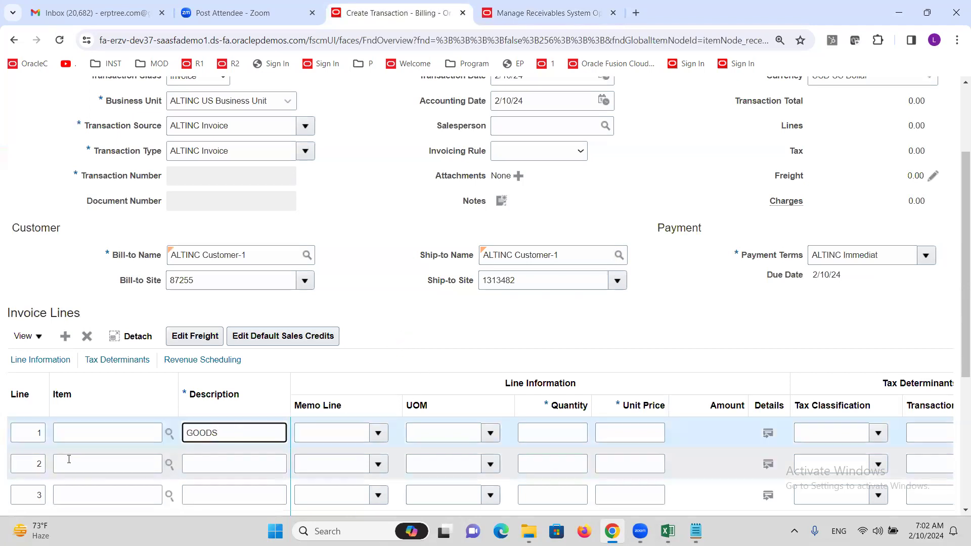
click(94, 428)
click(243, 432)
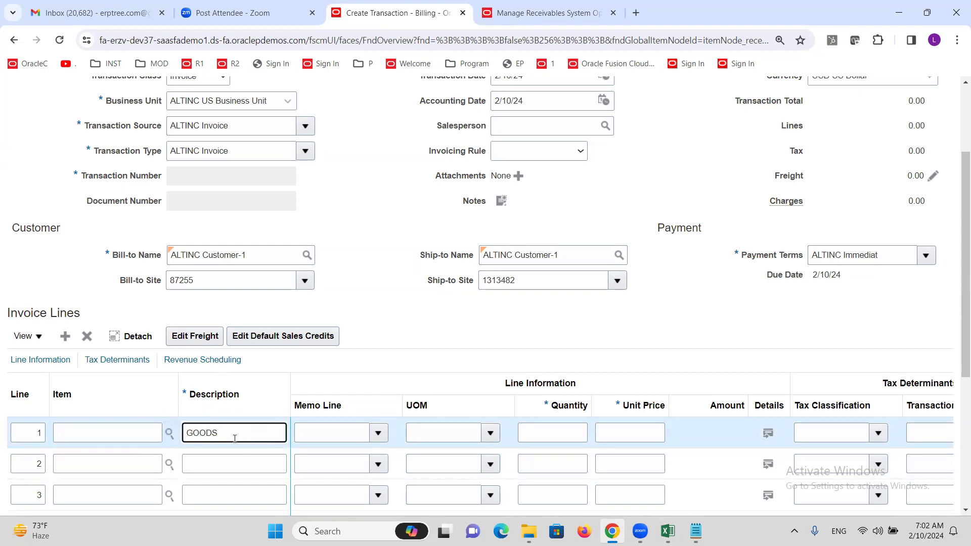
double_click(232, 436)
text(Services)
key(Tab)
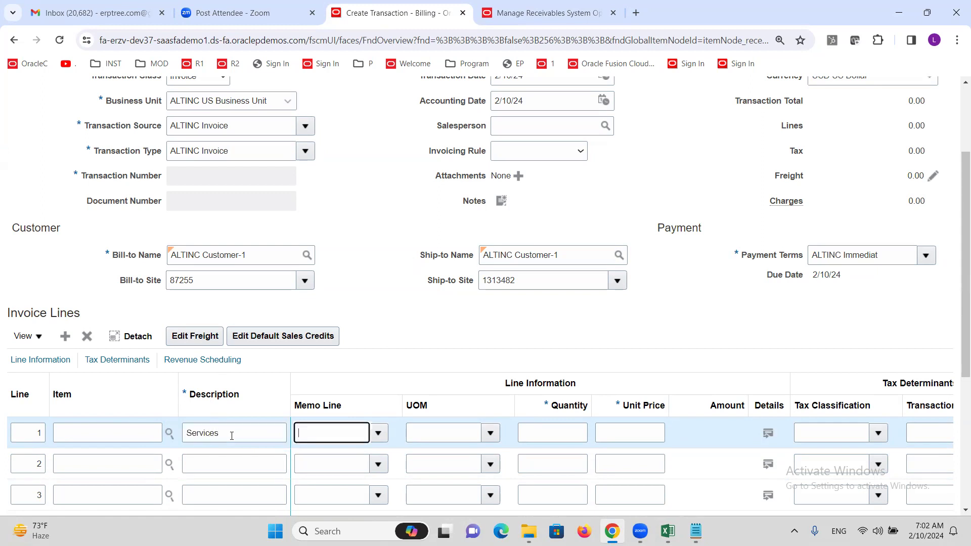
Set the quantity of invoice line 1 to 1 and its unit price to 10000
click(552, 433)
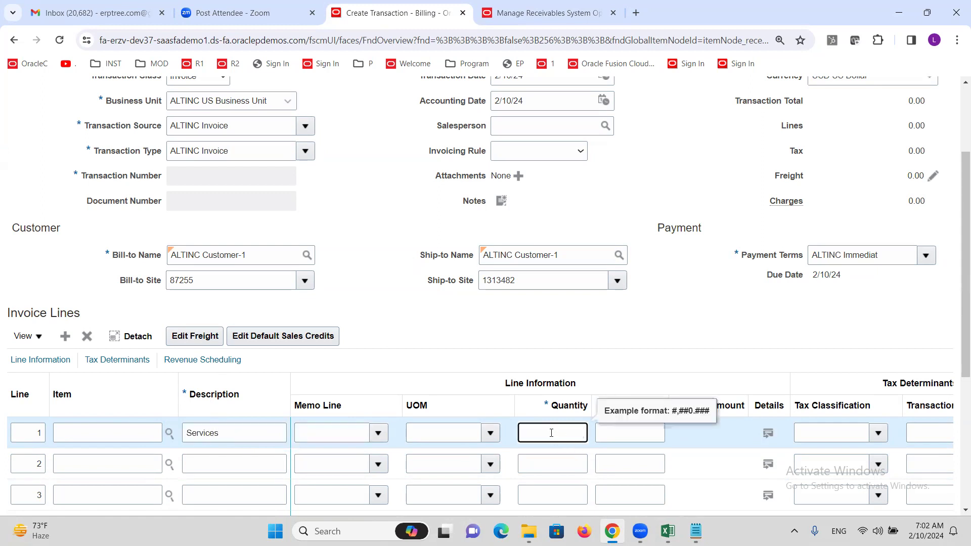
click(646, 437)
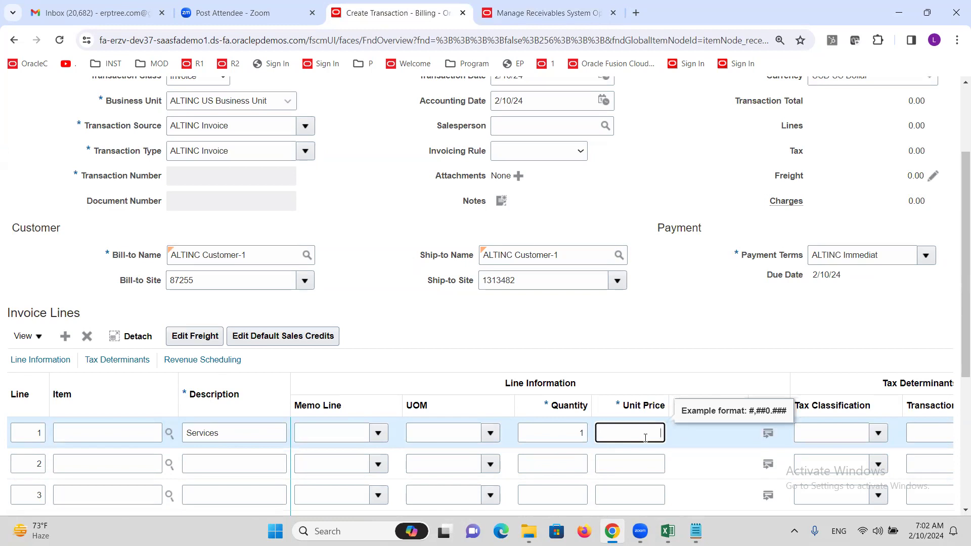
text(10000)
click(696, 321)
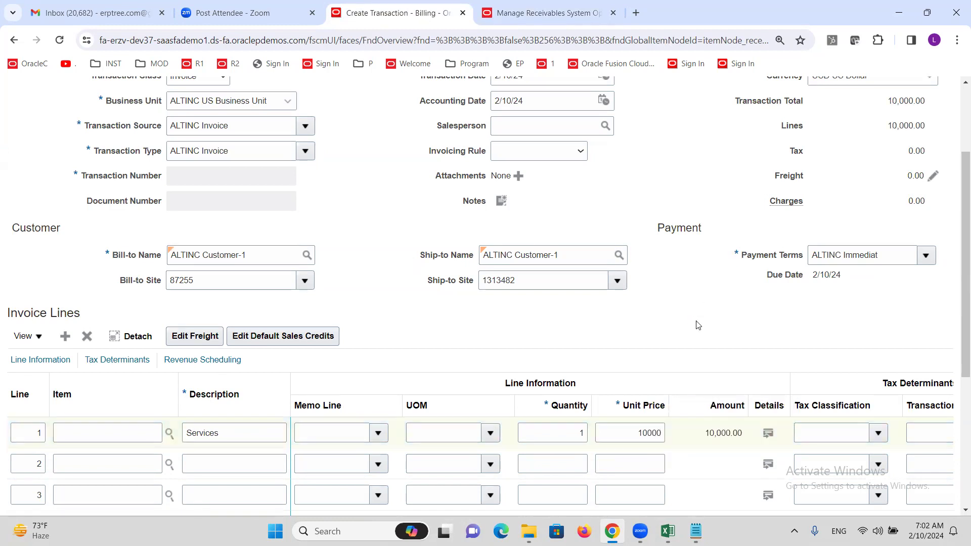
Review the invoice header and line, and save the new invoice for ALTINC Customer-1
scroll(679, 341, up, 2)
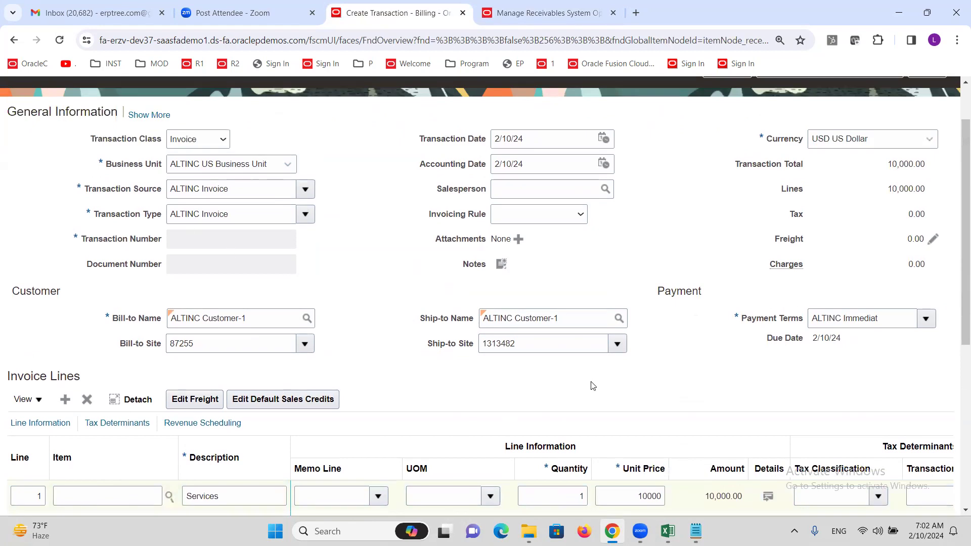
scroll(354, 281, down, 2)
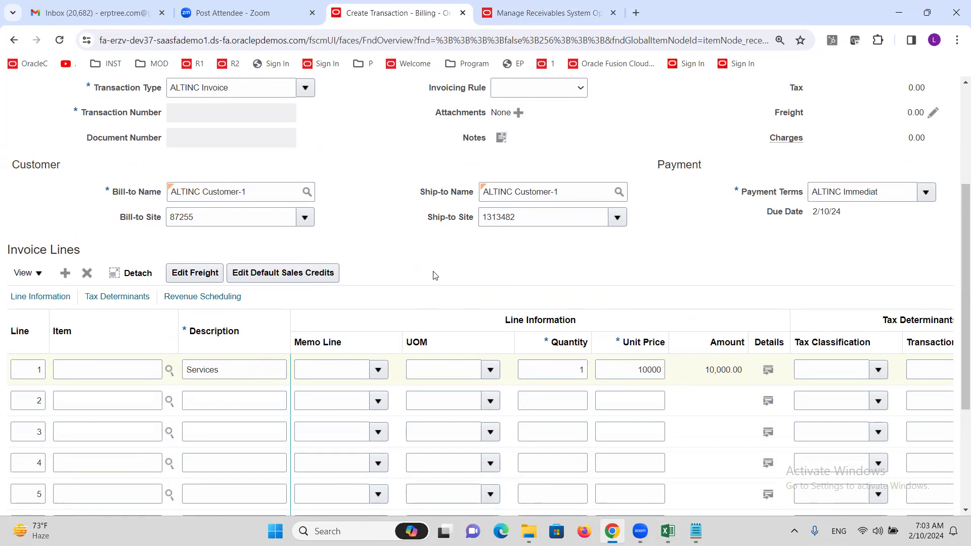
scroll(380, 242, up, 3)
scroll(369, 214, down, 1)
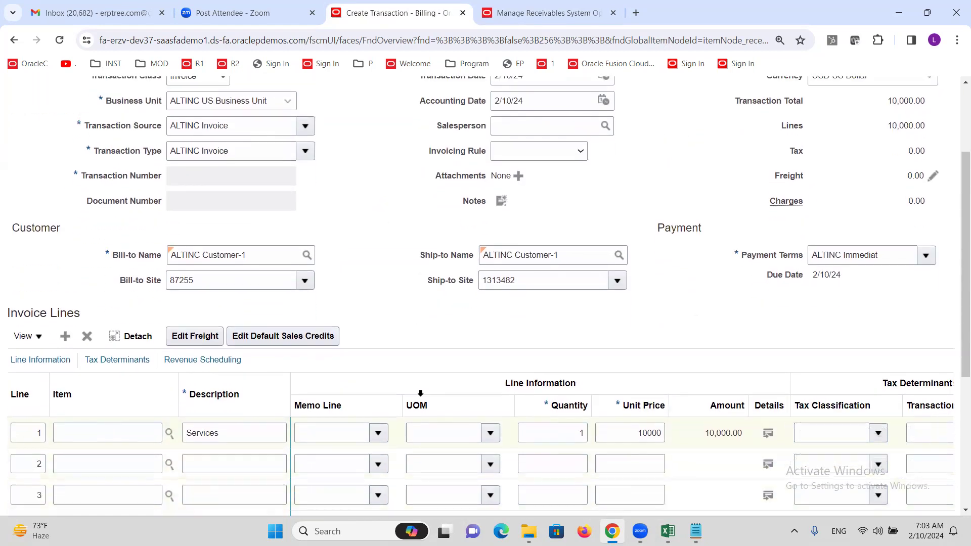
scroll(430, 333, up, 3)
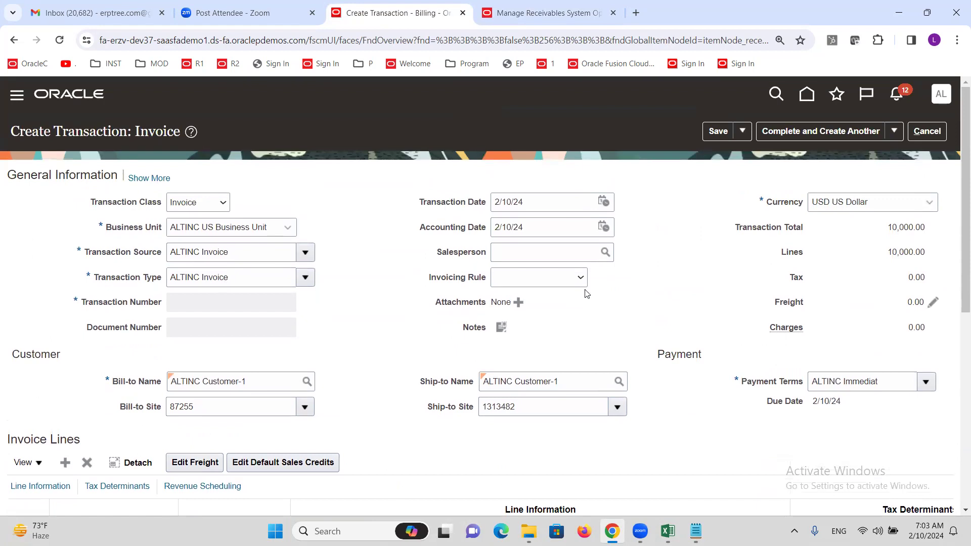
click(715, 134)
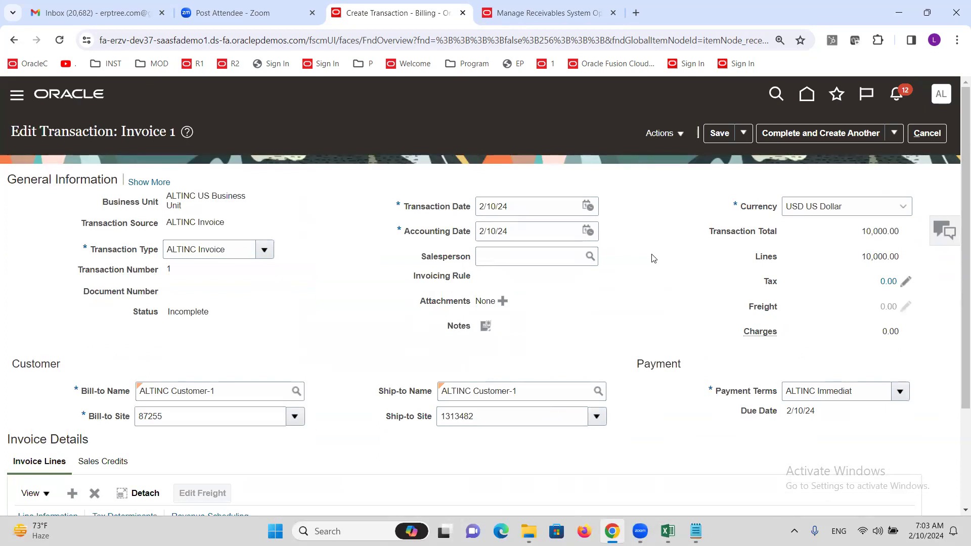
Check the transaction source, transaction number and status of the saved invoice
double_click(169, 270)
drag(169, 224, 230, 225)
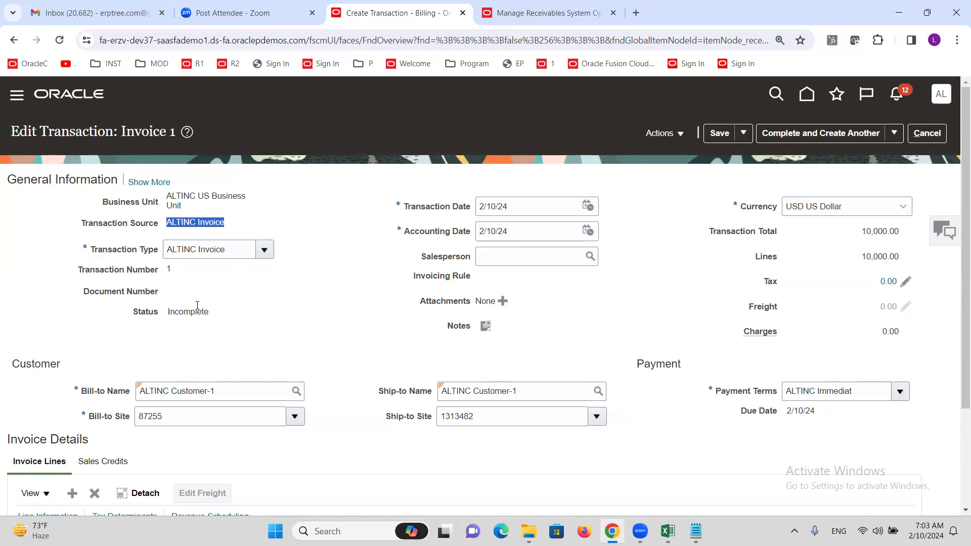
click(170, 269)
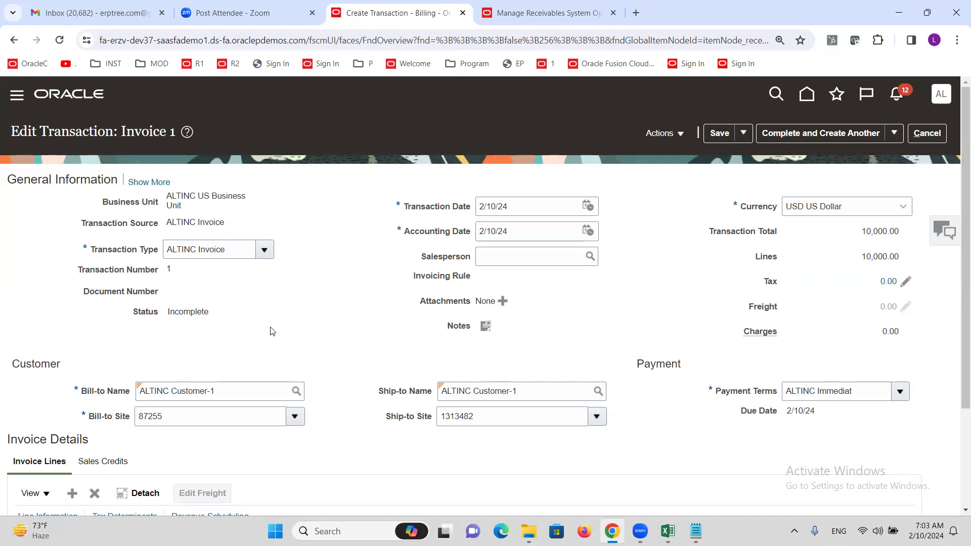
double_click(191, 313)
click(311, 305)
double_click(195, 312)
click(277, 312)
Save the invoice again and open its distributions for editing
click(719, 133)
click(715, 138)
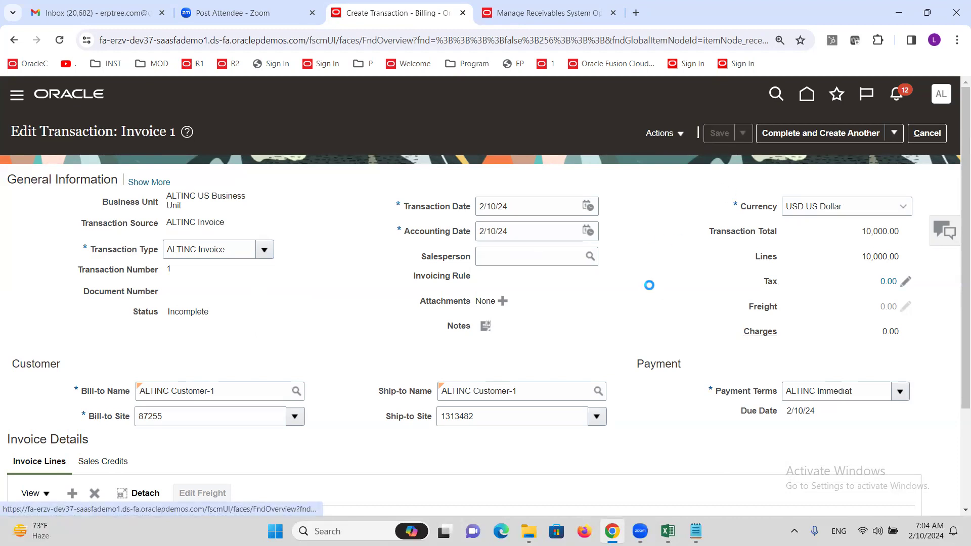
click(678, 141)
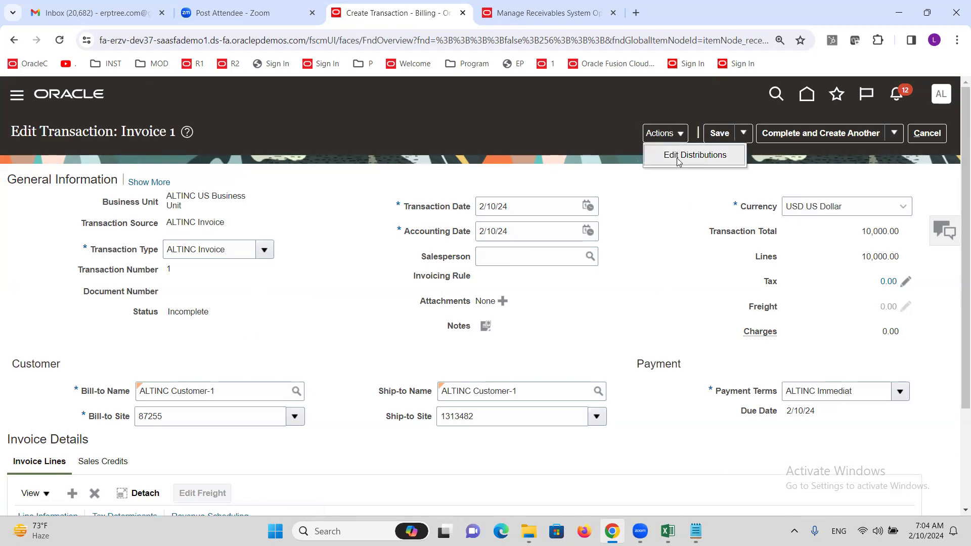
click(679, 159)
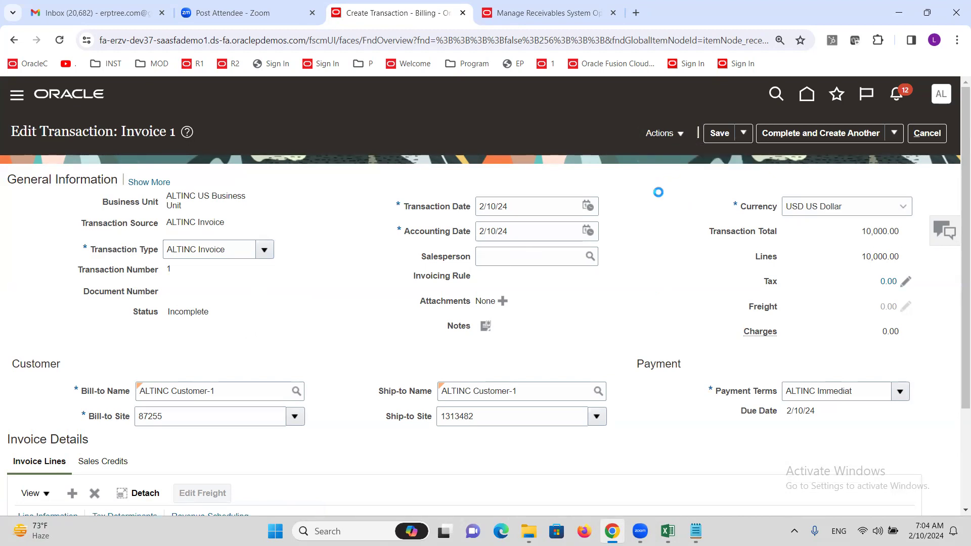
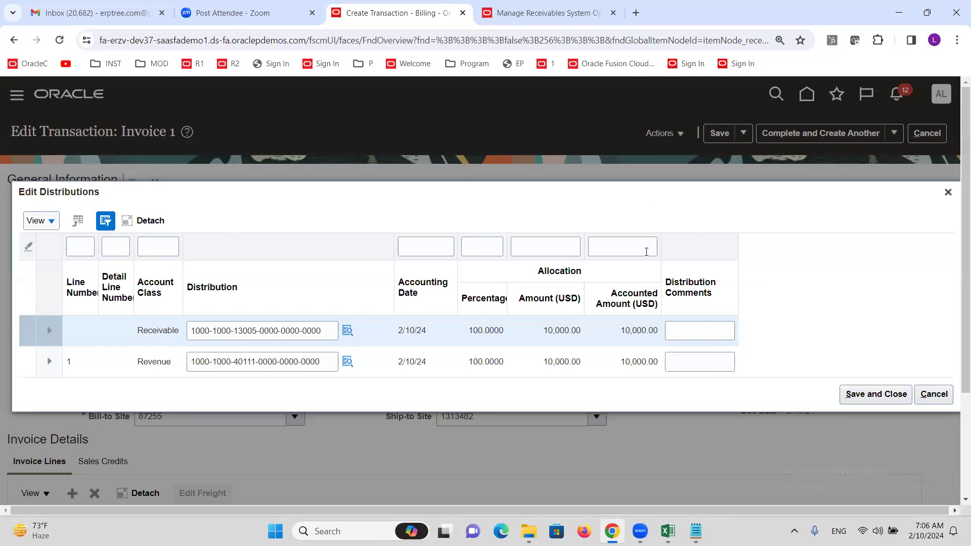
Check the account segments of the receivable and revenue distributions, and save and close the distributions
click(347, 330)
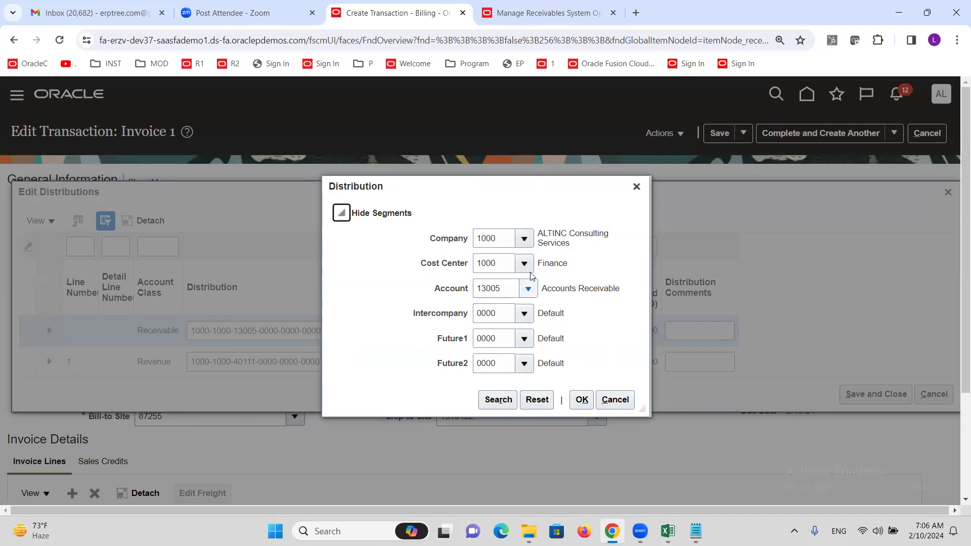
click(636, 187)
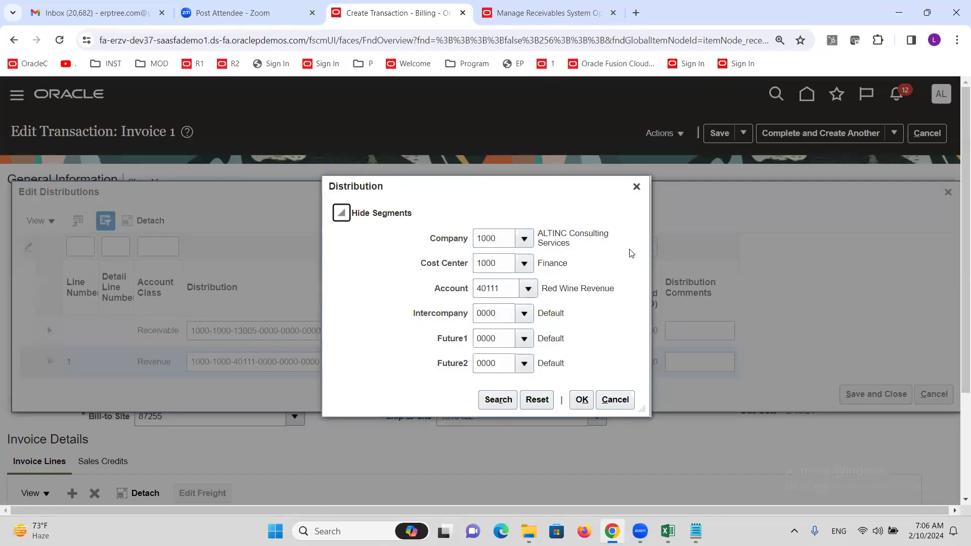
click(637, 187)
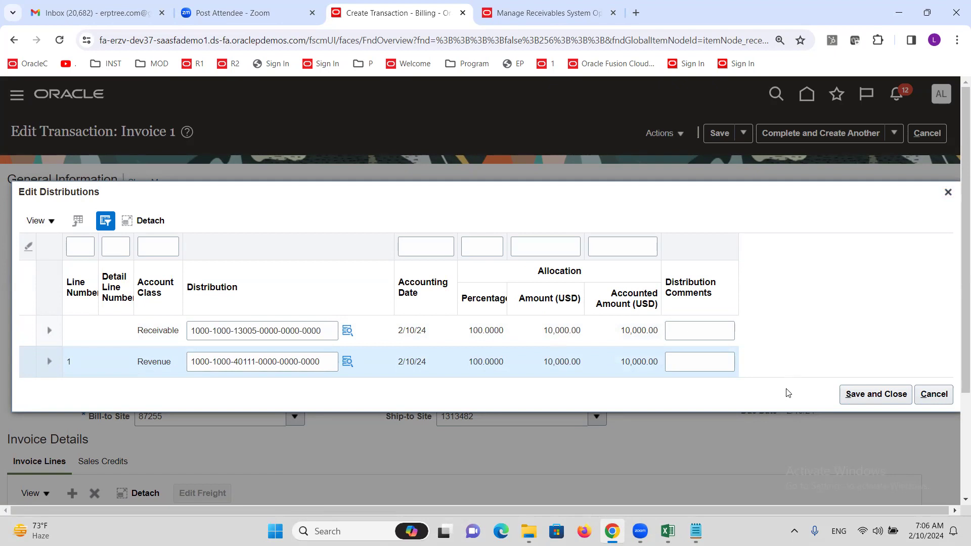
click(863, 394)
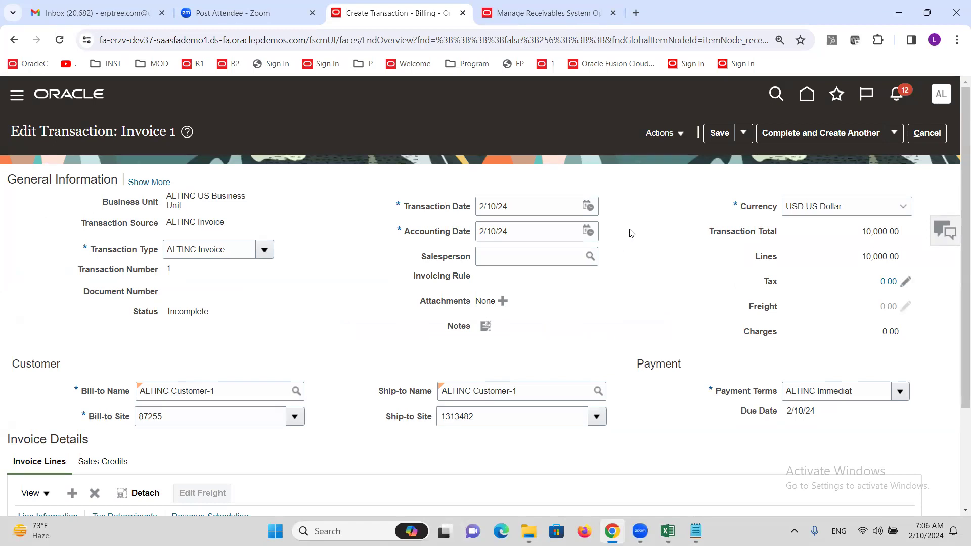
Complete invoice 1 with the Complete and Review option
click(679, 138)
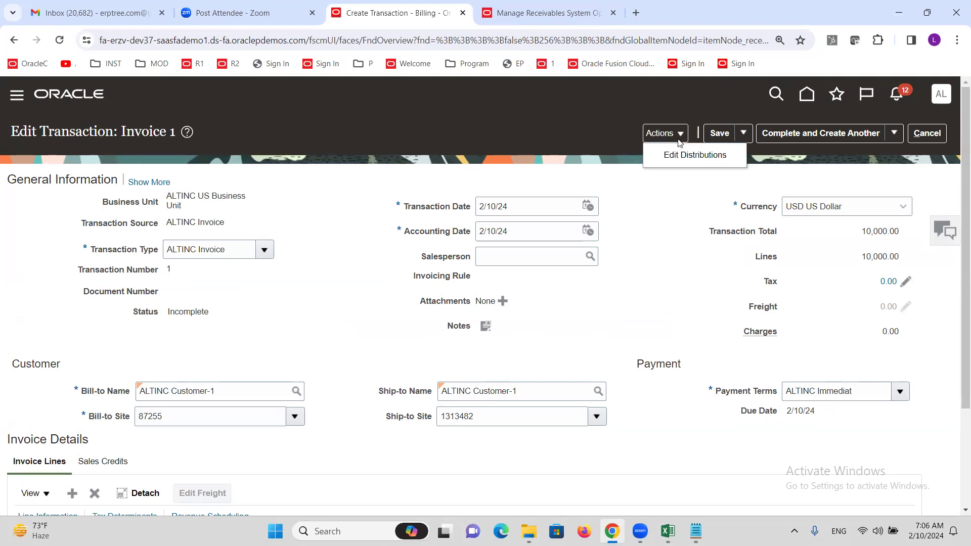
click(656, 200)
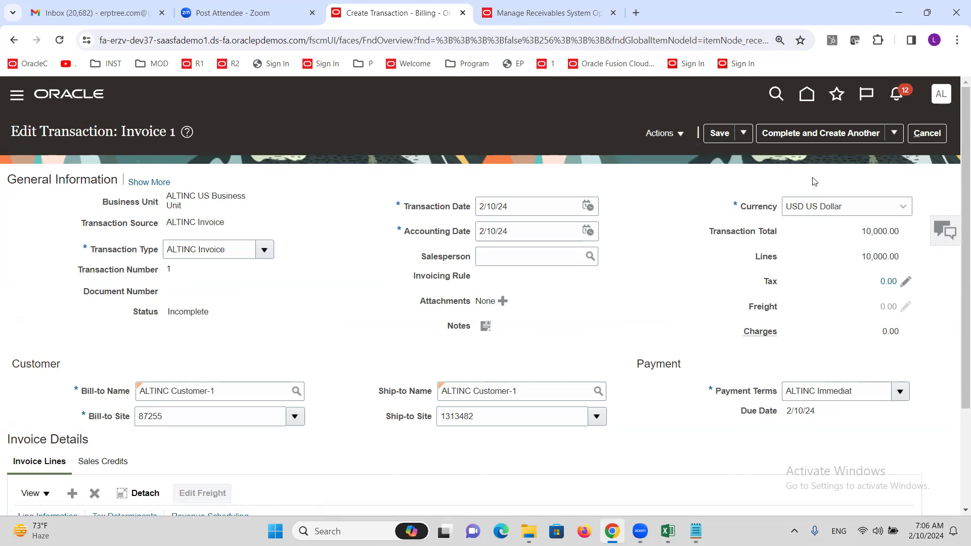
click(893, 134)
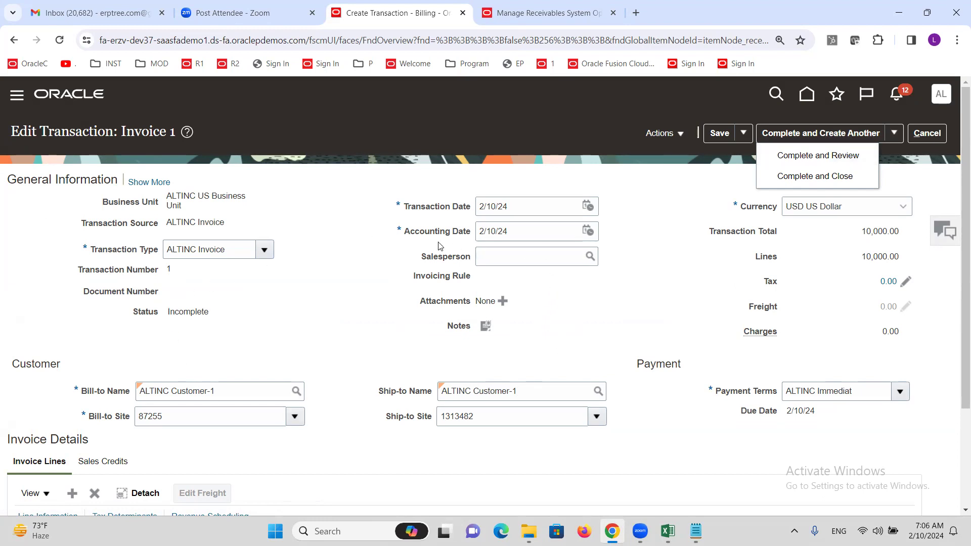
scroll(292, 353, down, 1)
scroll(292, 352, down, 2)
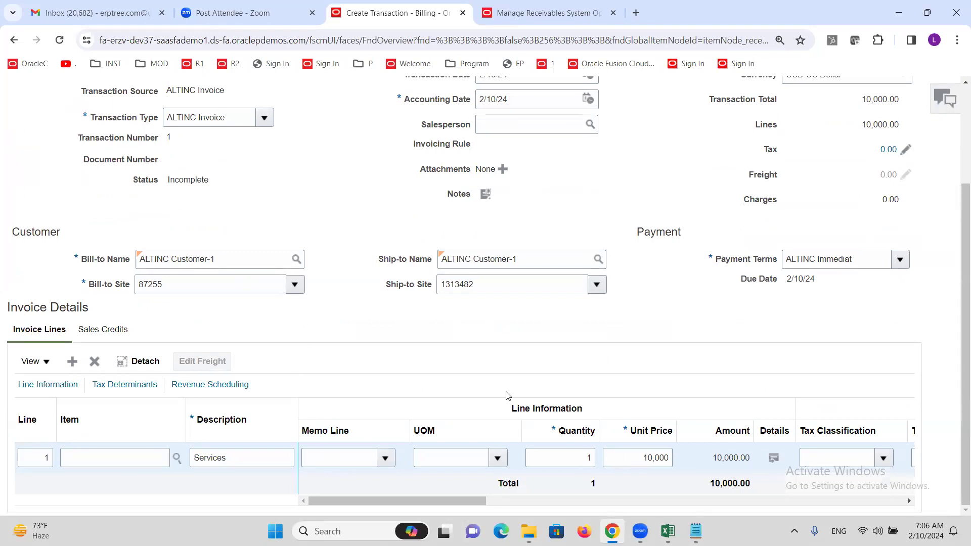
scroll(431, 374, up, 3)
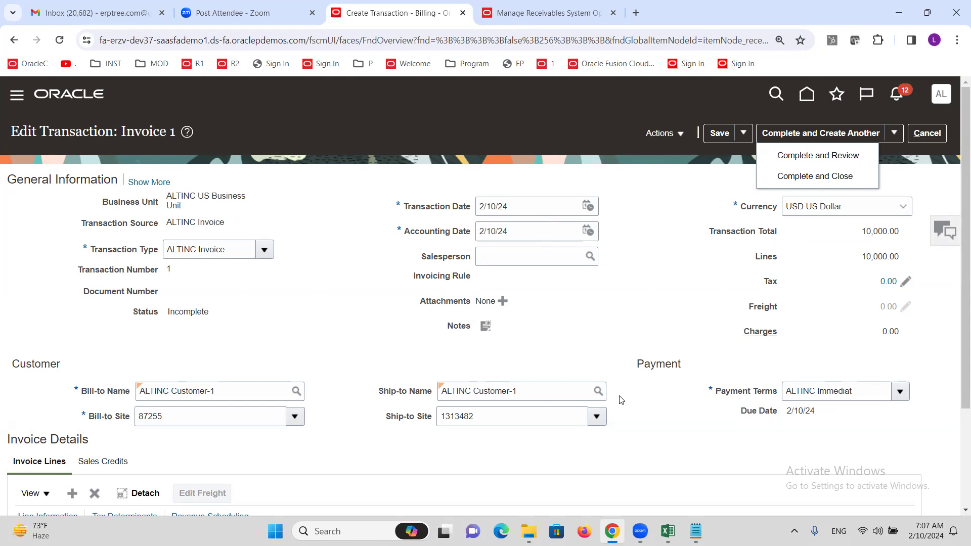
click(816, 159)
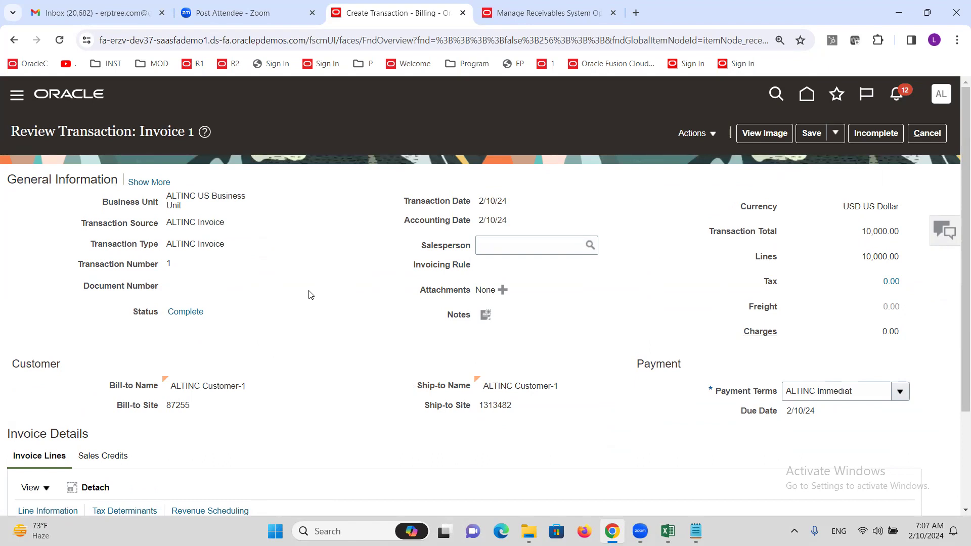
Review the general information, customer details and invoice line of the completed invoice
scroll(306, 325, down, 2)
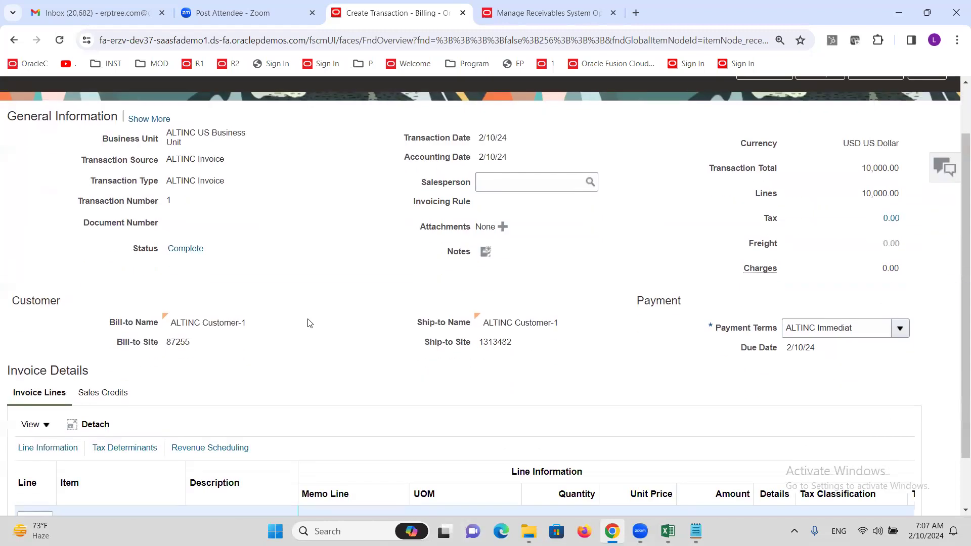
scroll(334, 324, up, 2)
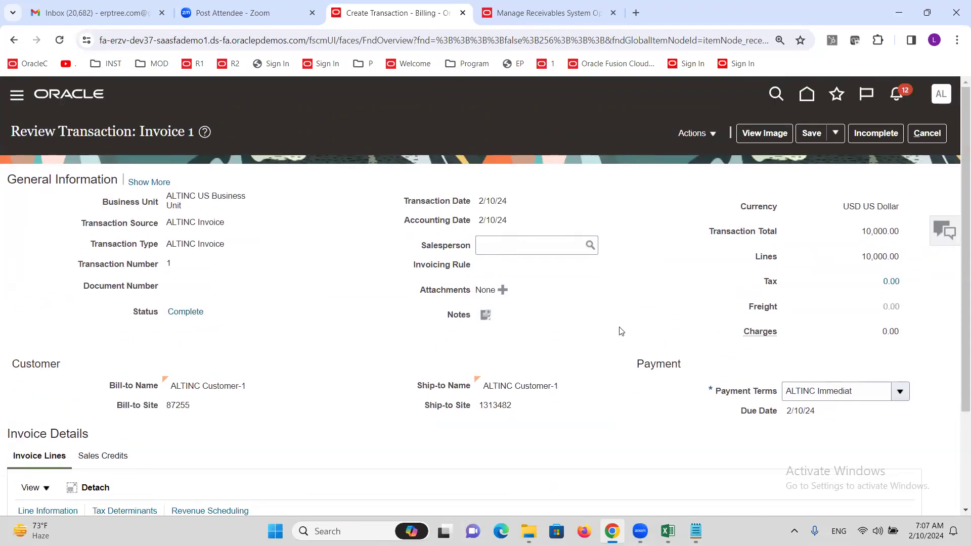
scroll(614, 331, down, 2)
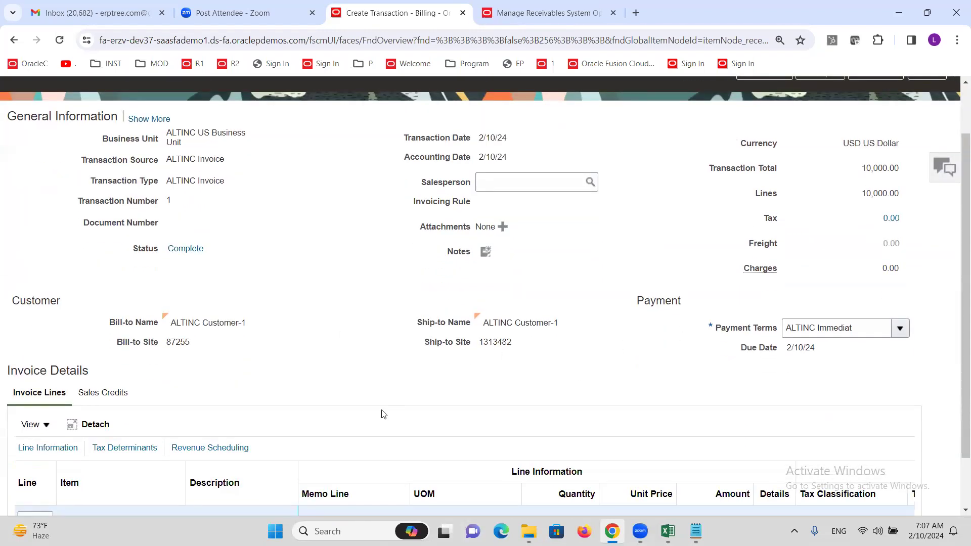
scroll(347, 306, down, 2)
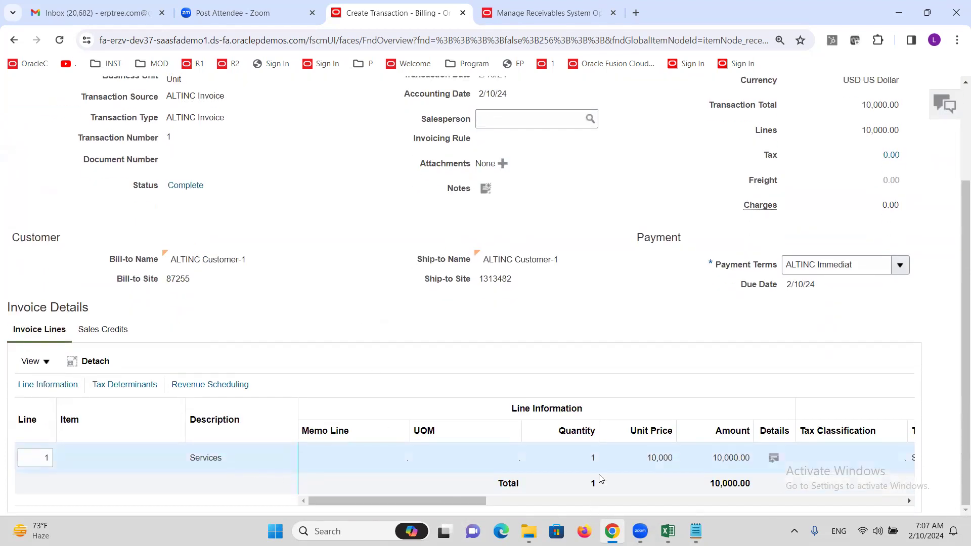
scroll(372, 359, up, 4)
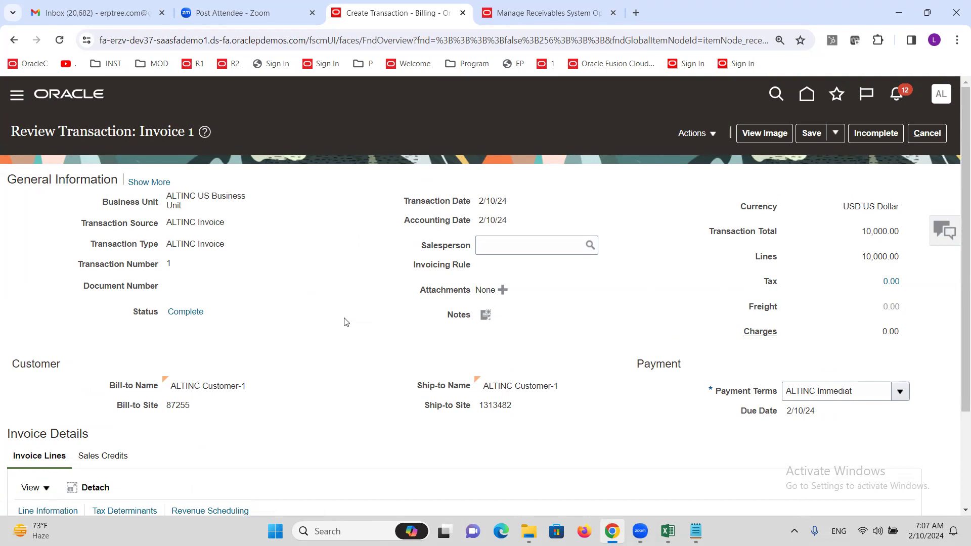
Set the completed invoice back to incomplete, and complete it again for review
click(875, 132)
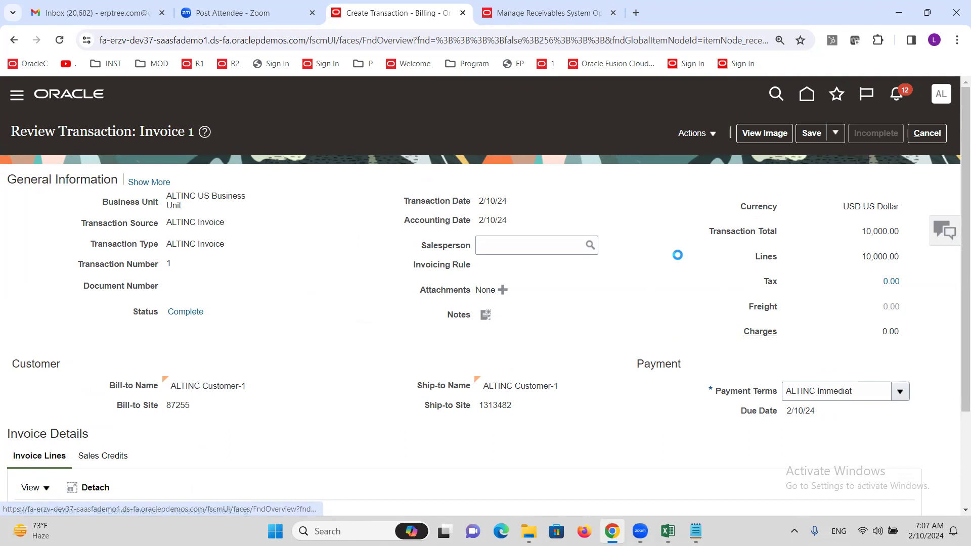
scroll(382, 369, down, 3)
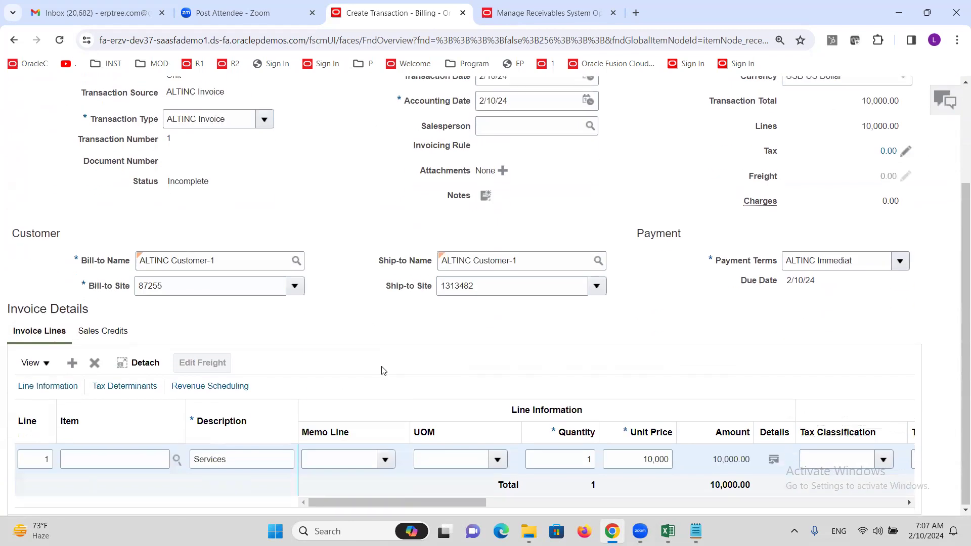
scroll(382, 367, up, 3)
click(894, 134)
click(836, 159)
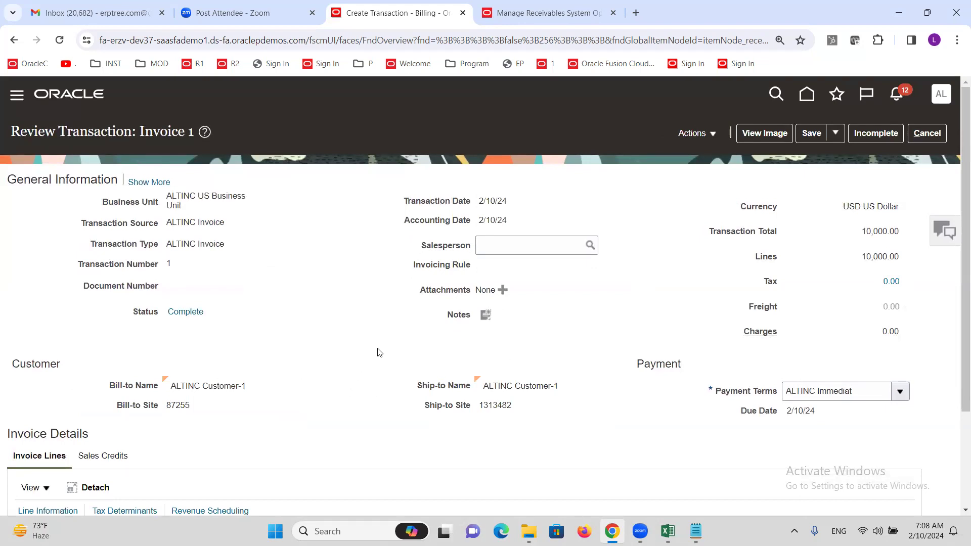
Check the recompleted invoice's status, totals, and the quantity, unit price and amount of its Services line
scroll(380, 352, down, 2)
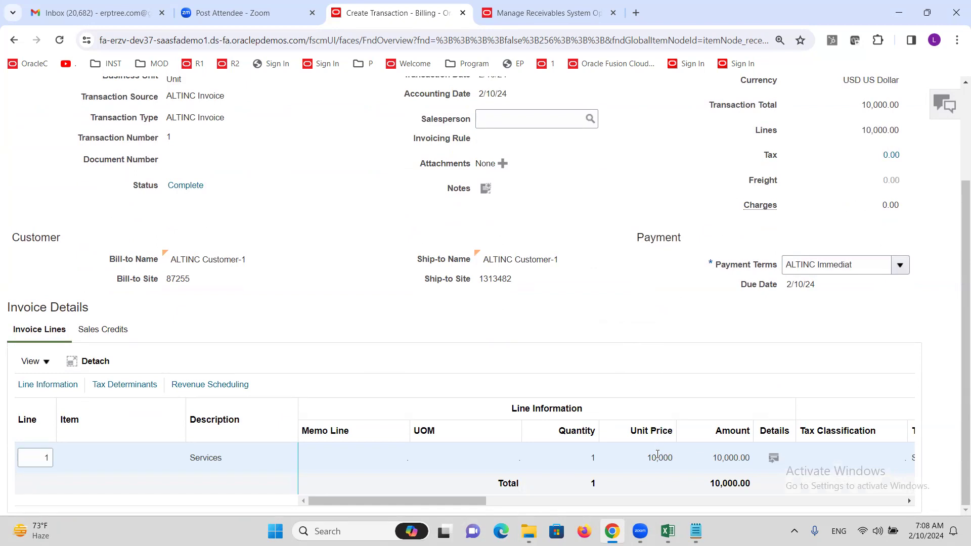
scroll(639, 304, up, 3)
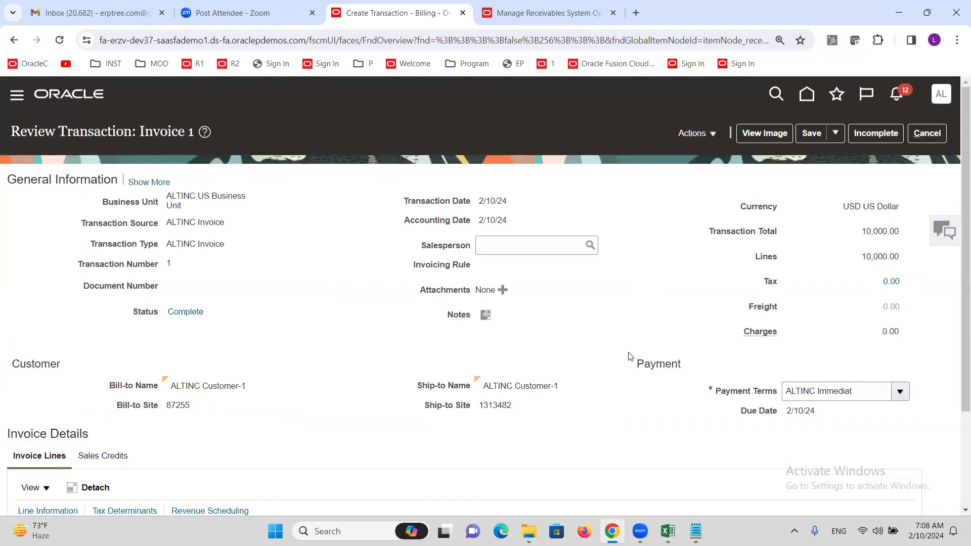
scroll(627, 349, down, 3)
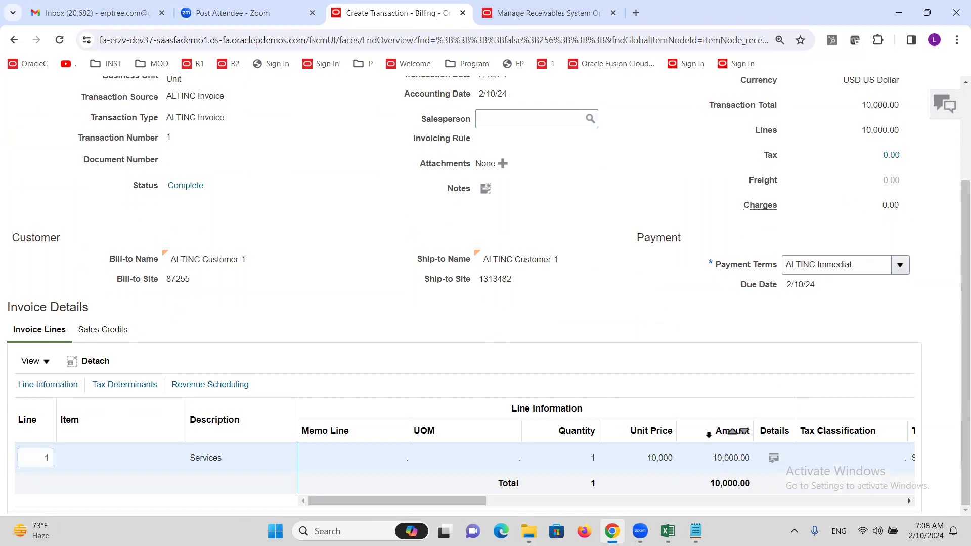
scroll(672, 399, up, 3)
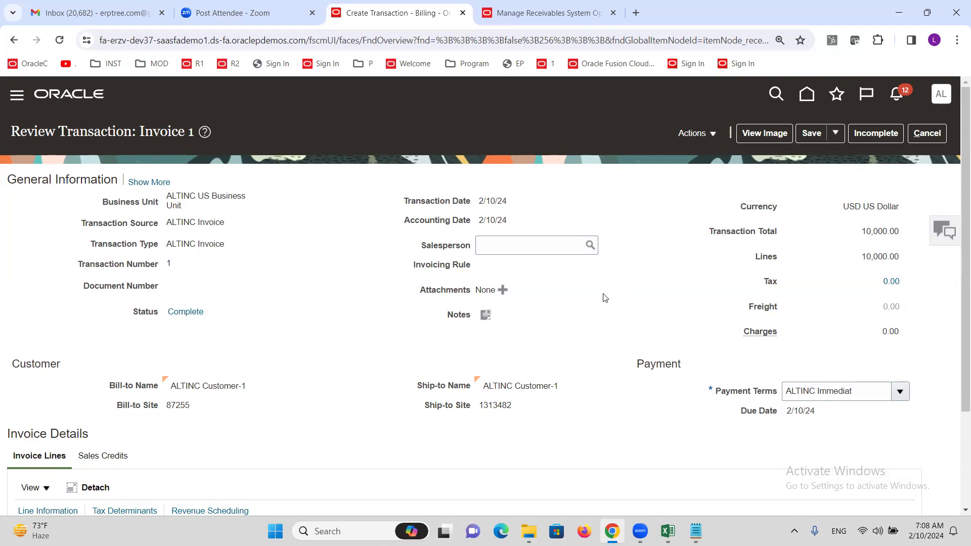
scroll(575, 313, down, 3)
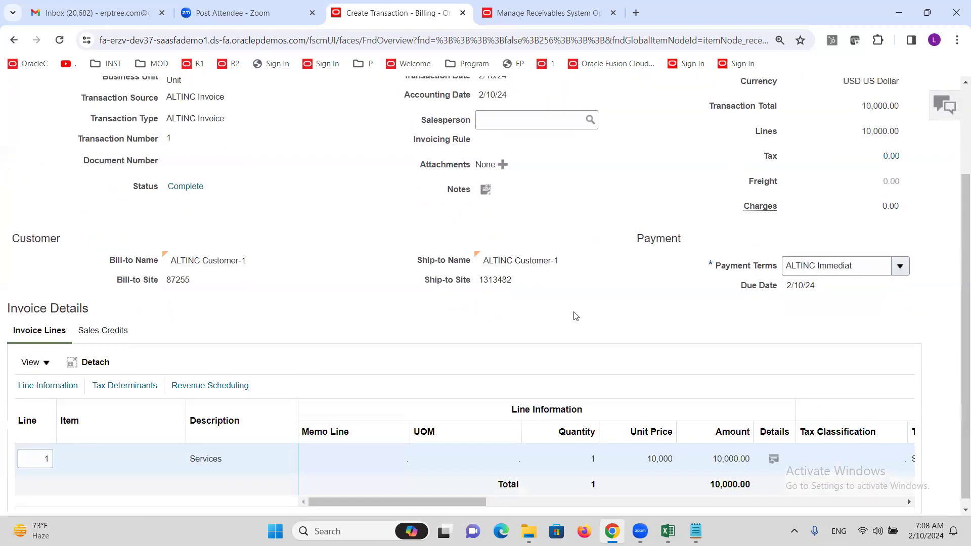
scroll(575, 314, up, 3)
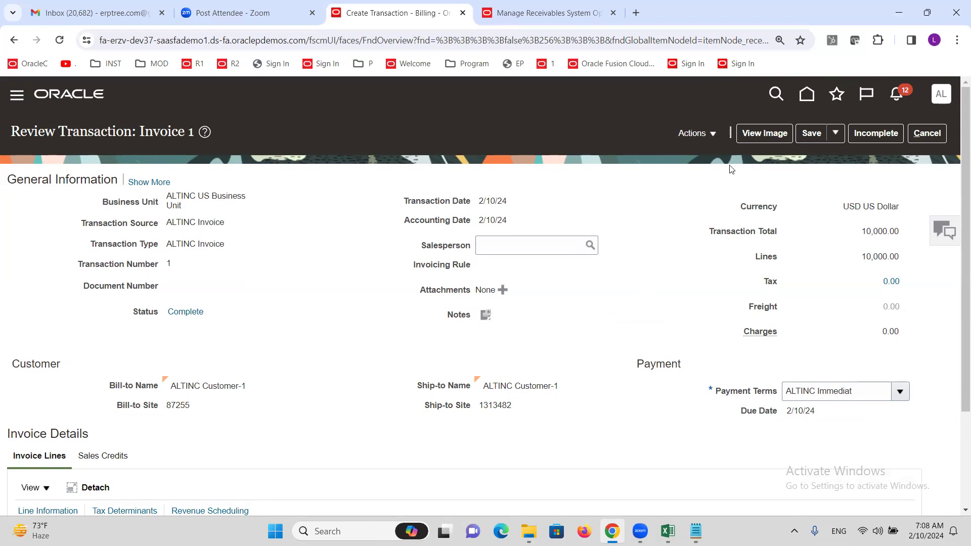
Duplicate the completed invoice into a new transaction, and discard the duplicate without saving it
click(713, 134)
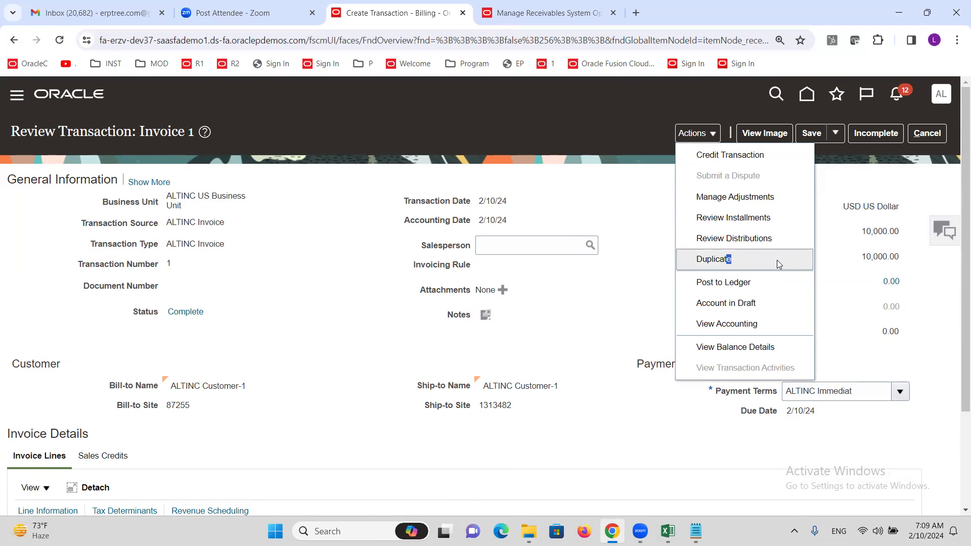
click(727, 261)
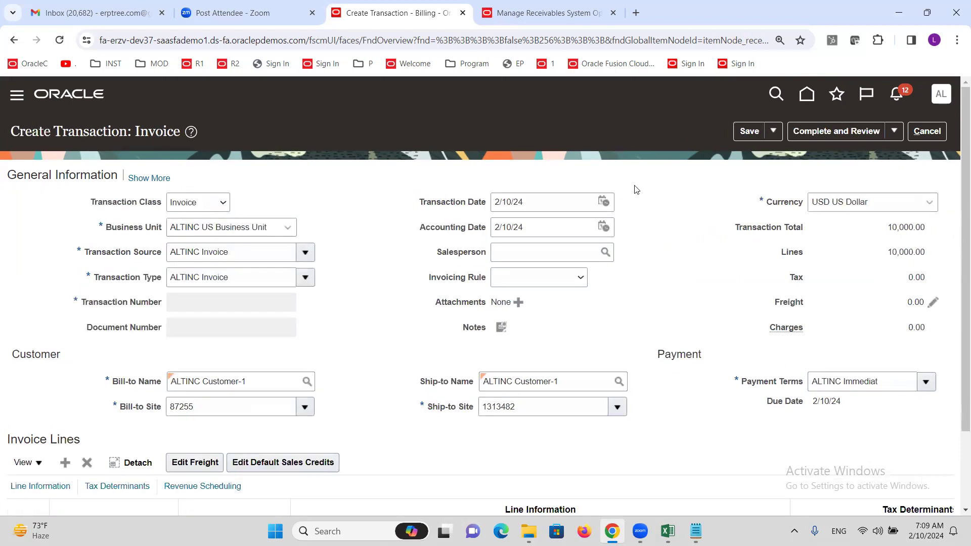
click(930, 133)
click(647, 314)
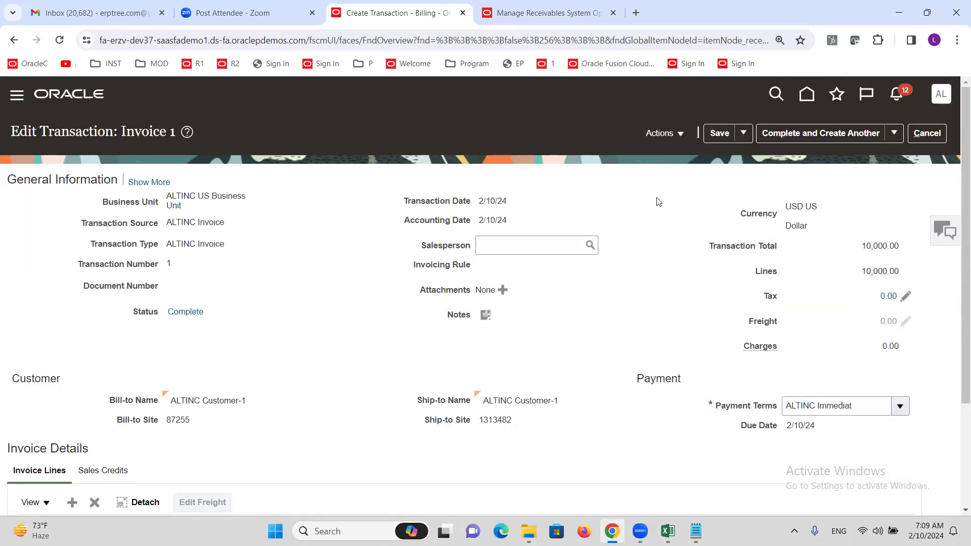
View the balance details of invoice 1, checking the original amount, receipts and balance, and close them
click(683, 135)
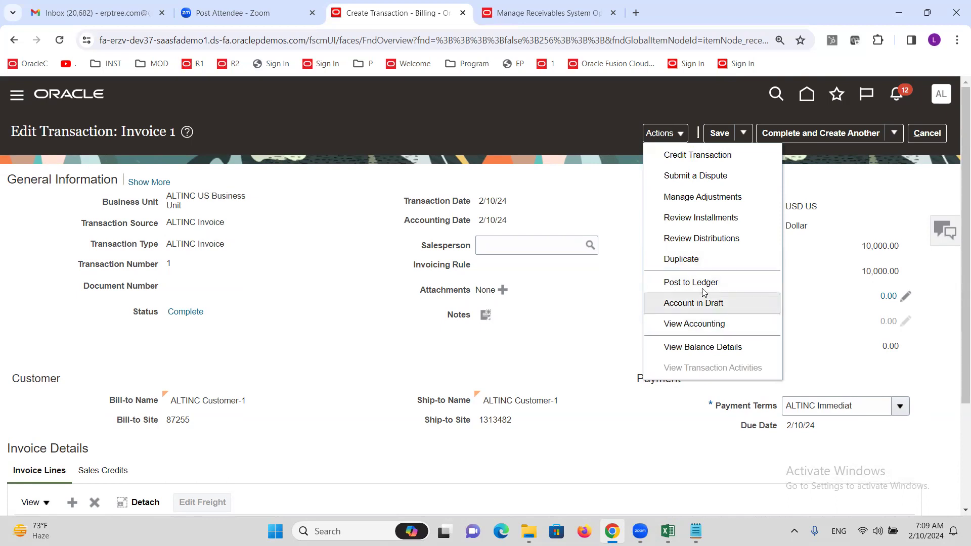
click(706, 349)
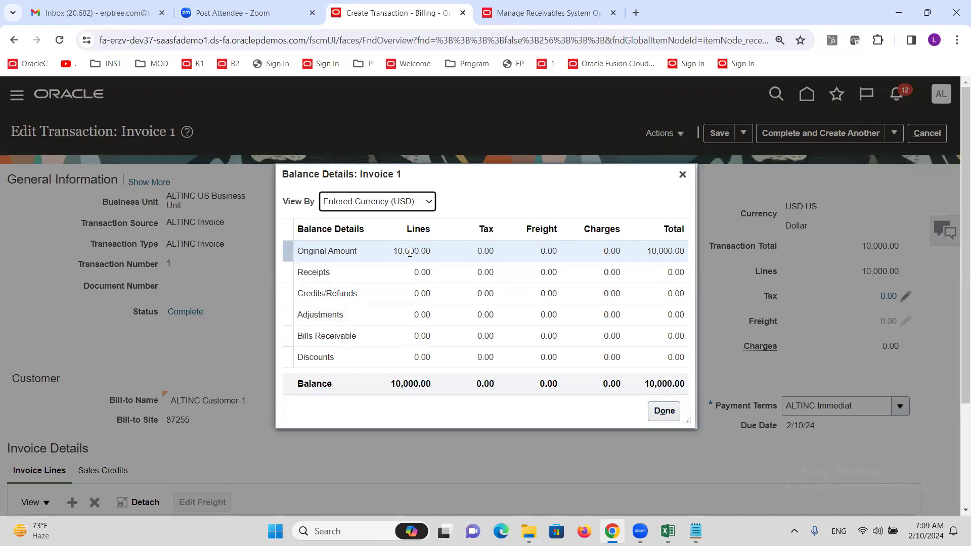
double_click(410, 252)
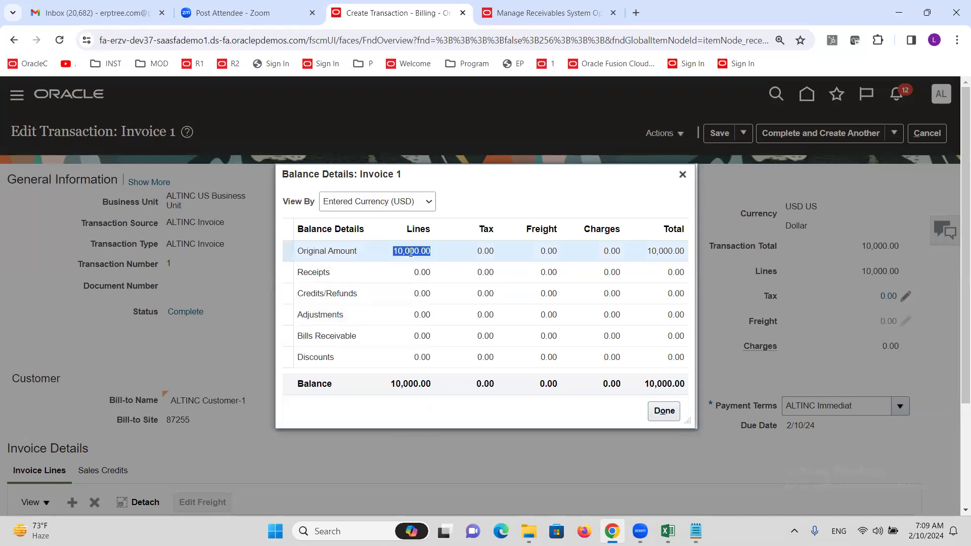
double_click(410, 384)
double_click(313, 272)
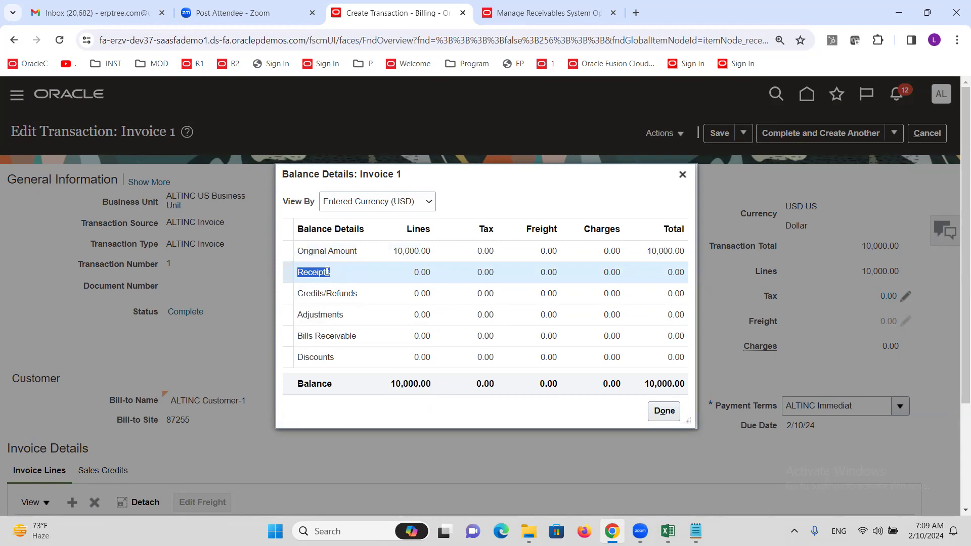
click(682, 174)
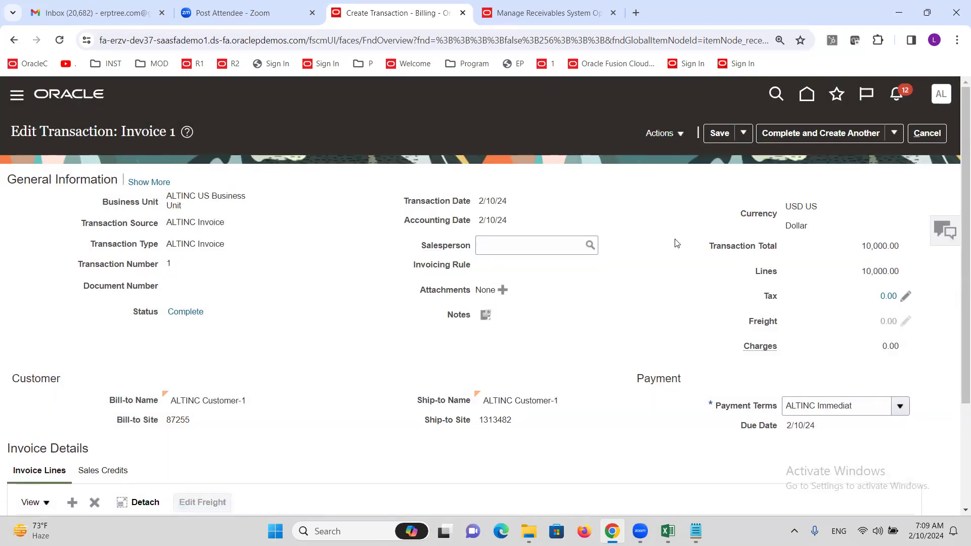
Post the accounting of invoice 1 to the ledger
click(680, 134)
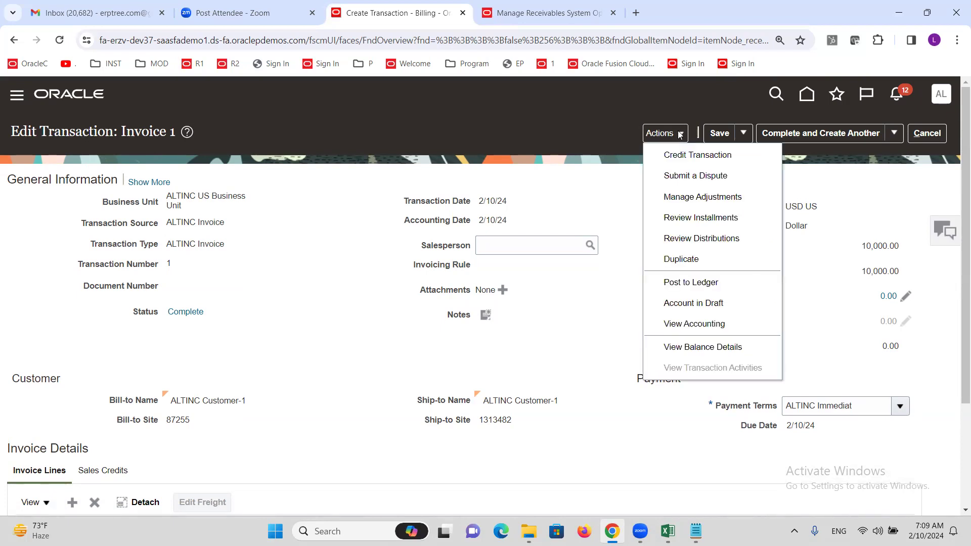
click(701, 286)
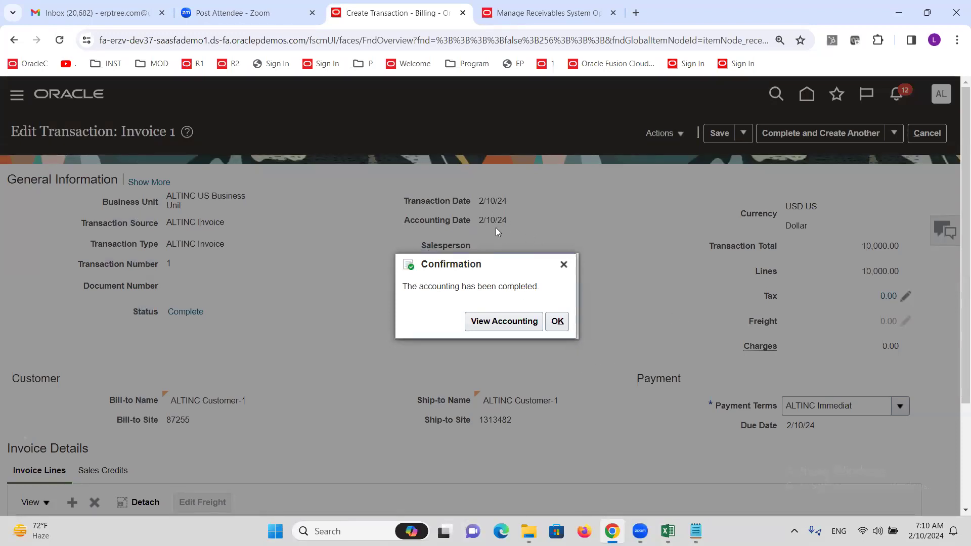
View the accounting lines of invoice 1, checking the receivable and revenue accounts and amounts, and close them
click(487, 325)
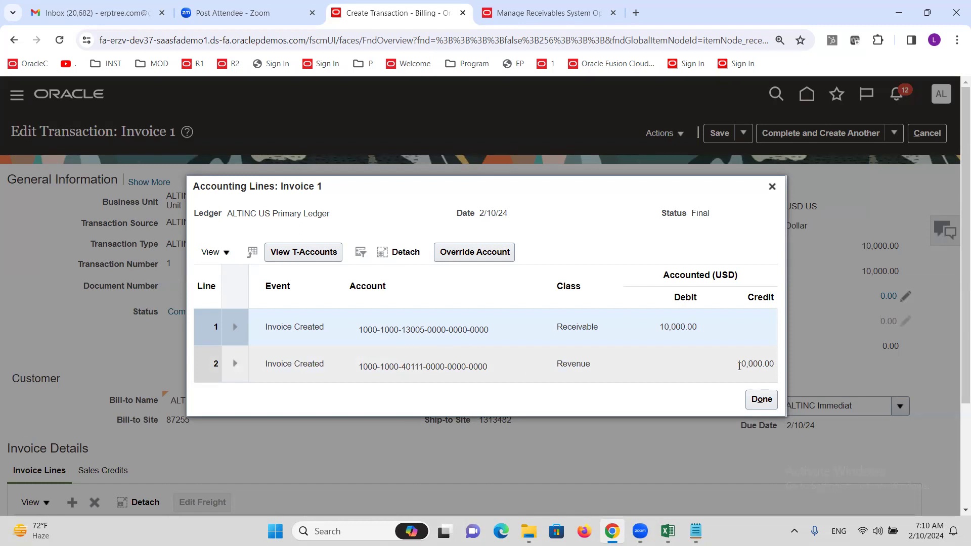
click(762, 399)
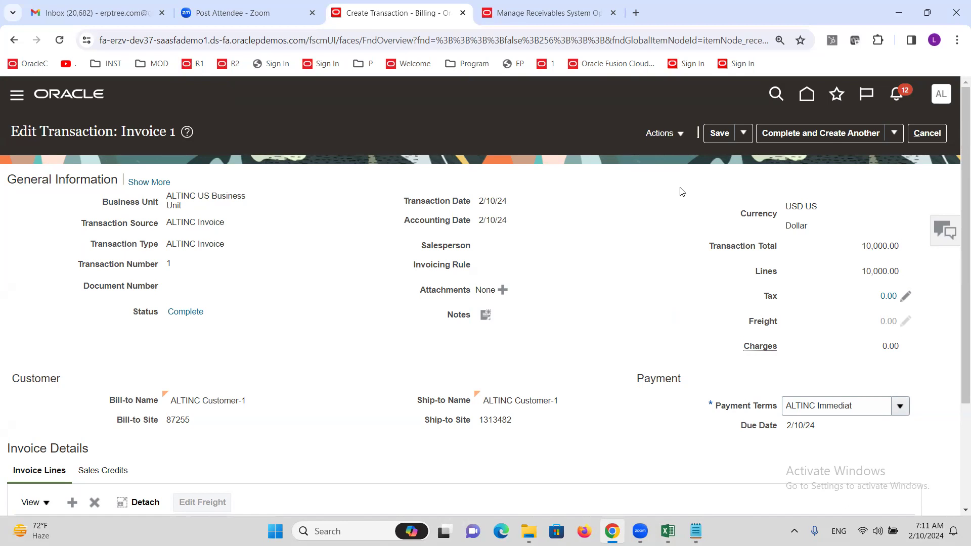
click(672, 135)
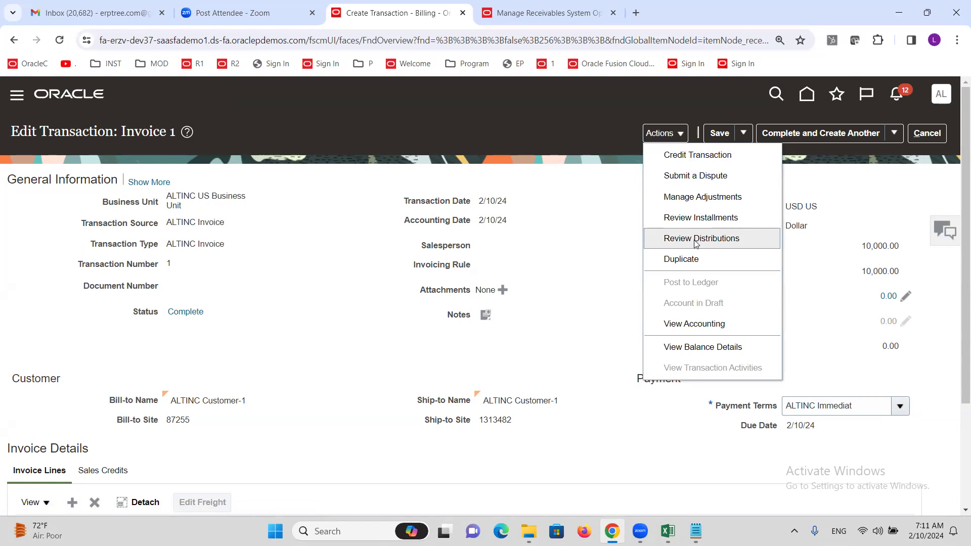
click(559, 240)
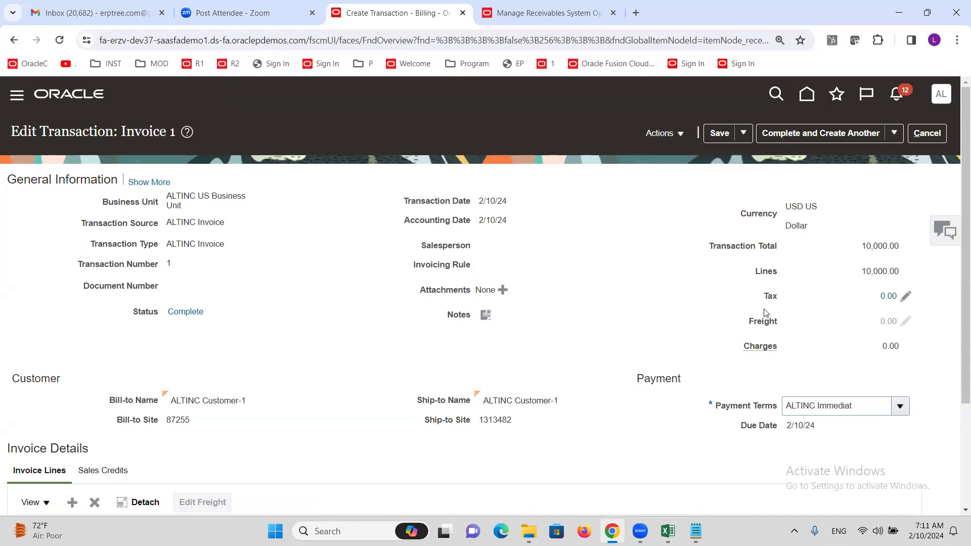
drag(863, 402, 725, 422)
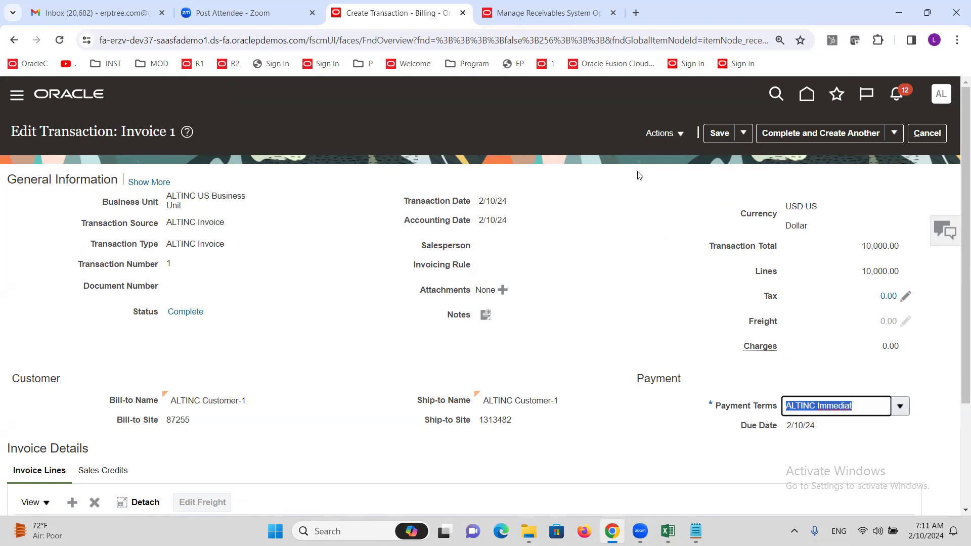
Open the installments of invoice 1 for review and set the first installment's due date to 2/11/24
click(682, 138)
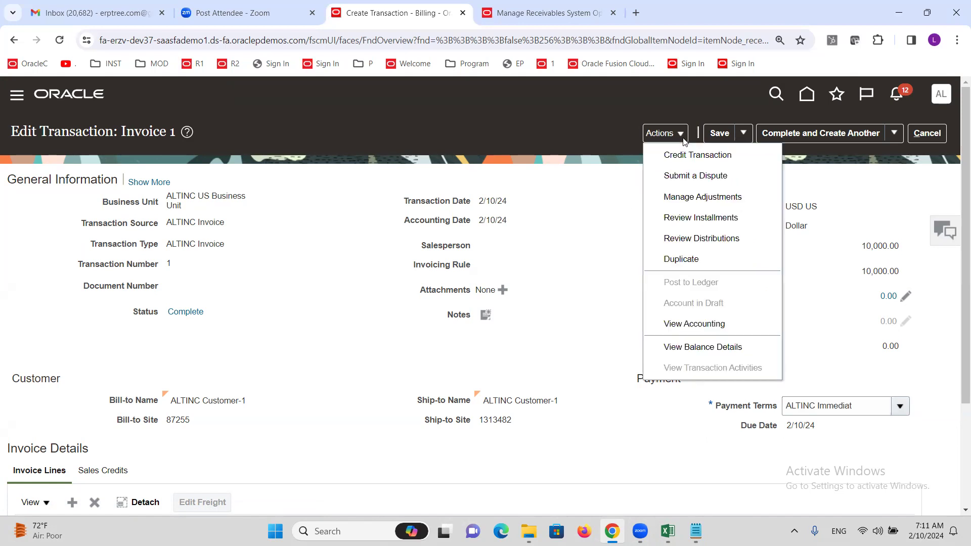
click(707, 217)
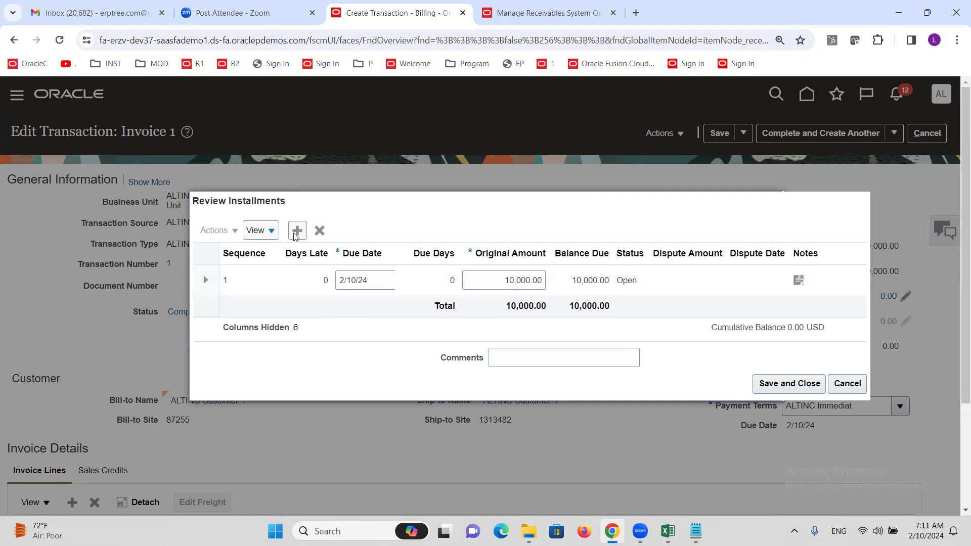
click(381, 293)
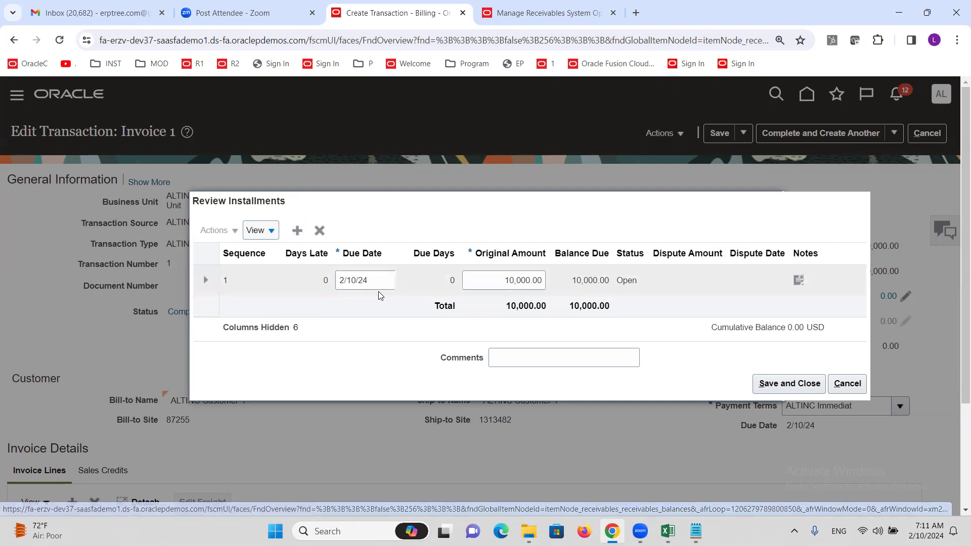
click(377, 277)
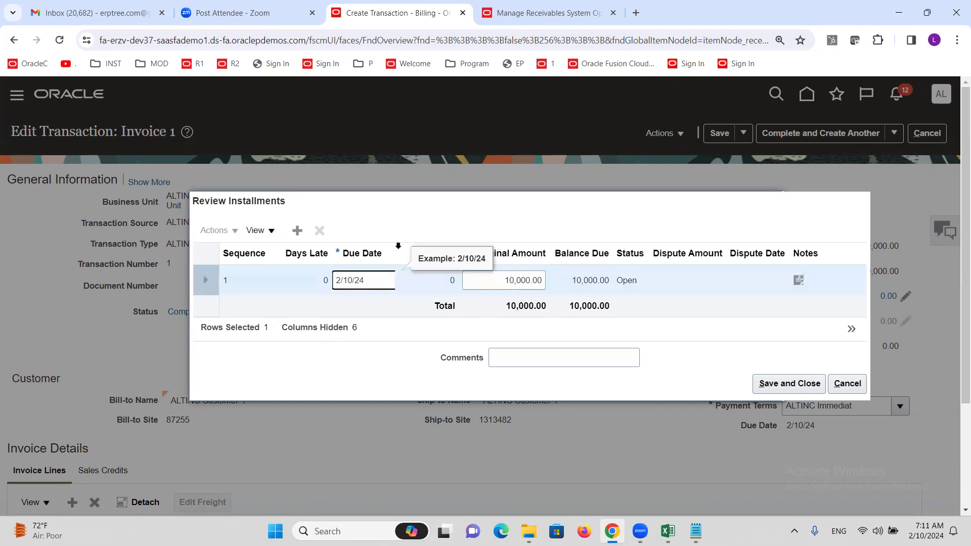
drag(394, 254, 408, 254)
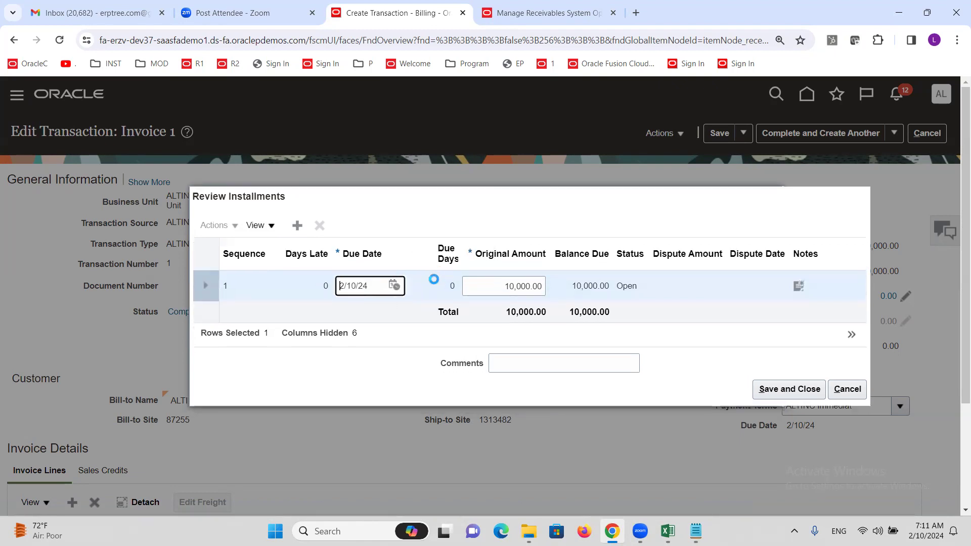
click(395, 284)
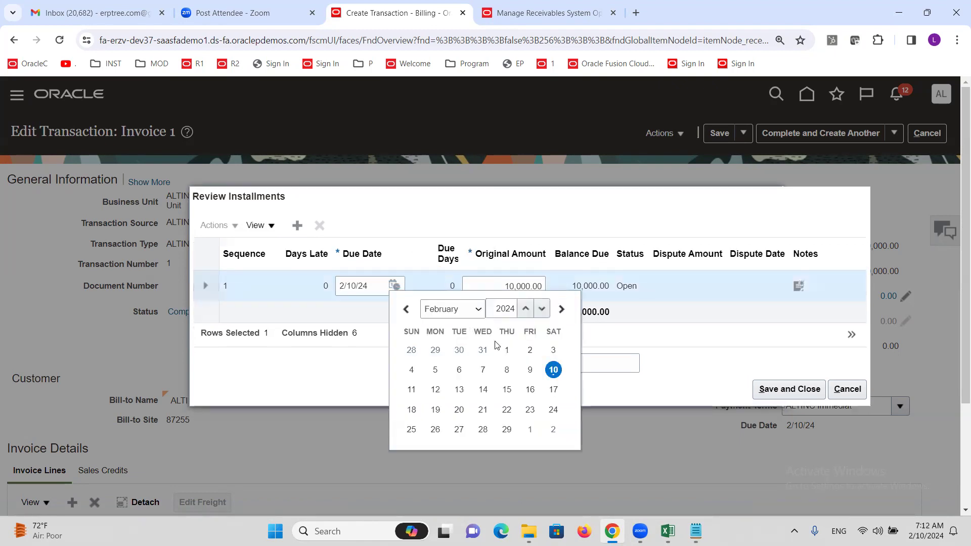
click(411, 389)
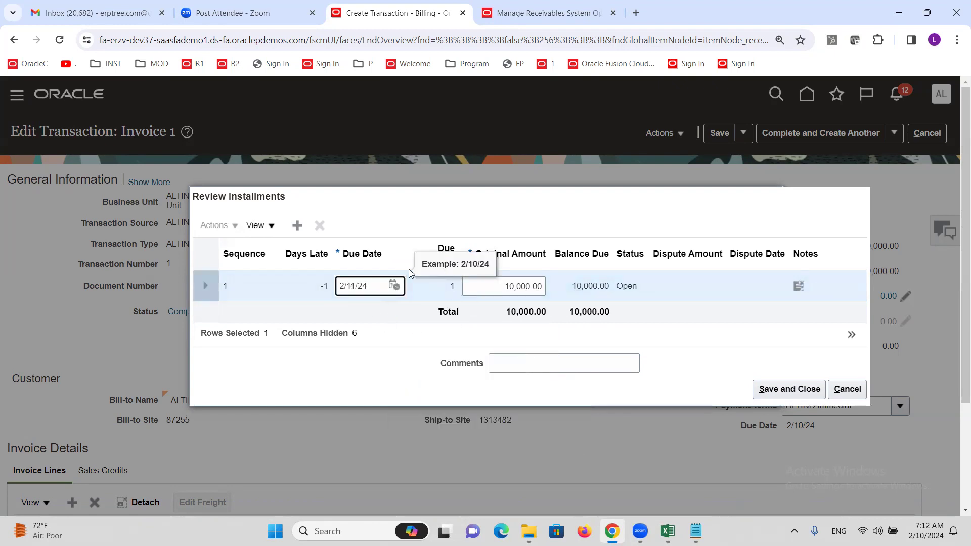
Add a second installment to invoice 1 with the due date 2/15/24
click(297, 226)
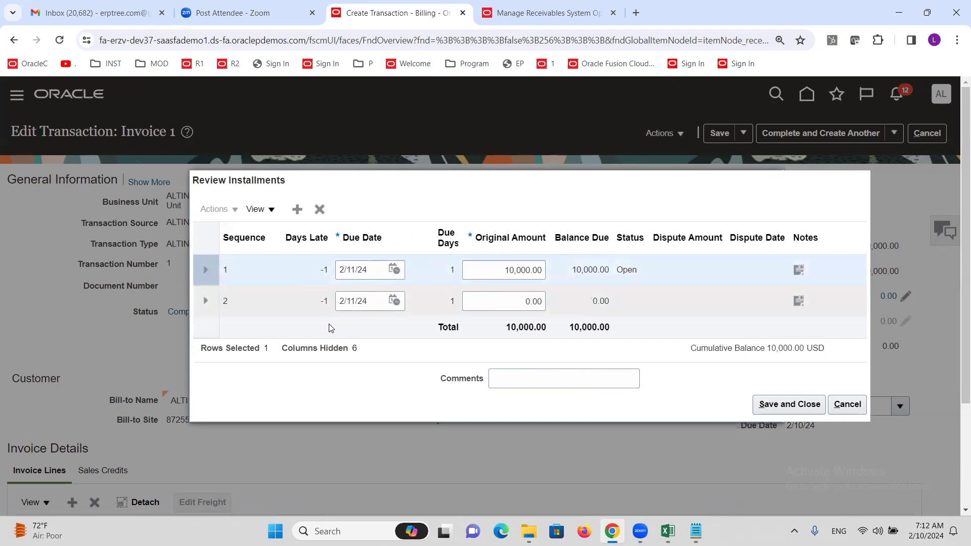
click(394, 300)
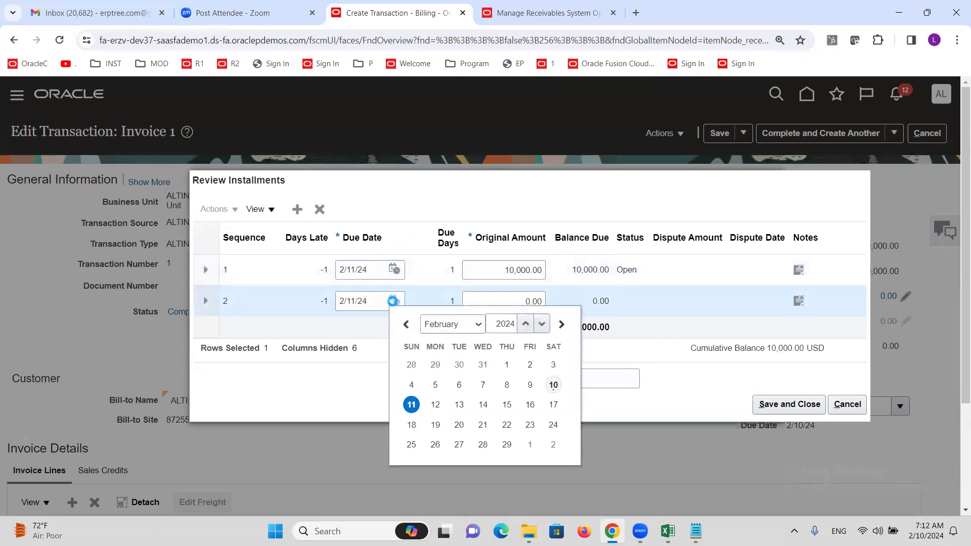
click(396, 301)
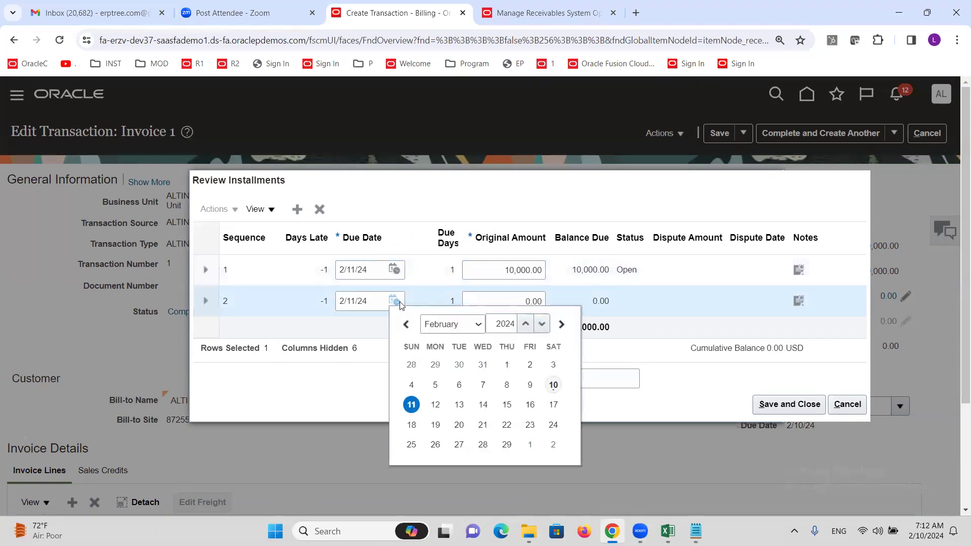
click(507, 405)
Set the original amount of both installments to 5,000, and discard the installment changes without saving
click(503, 275)
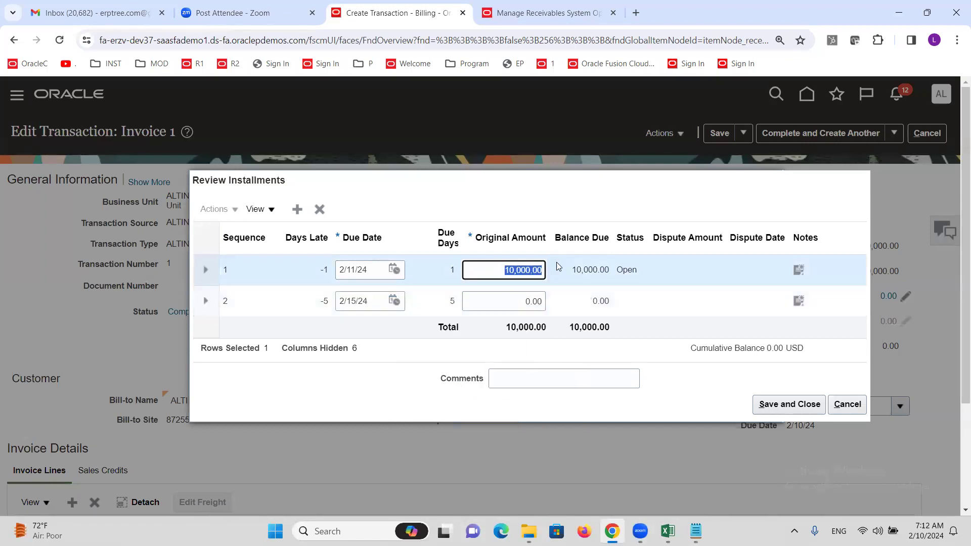
text(5)
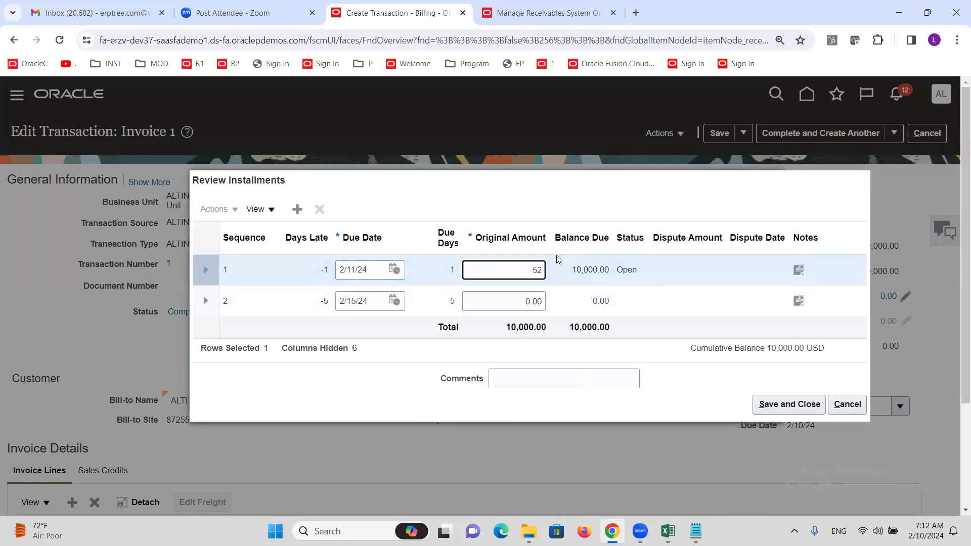
text(000)
click(537, 301)
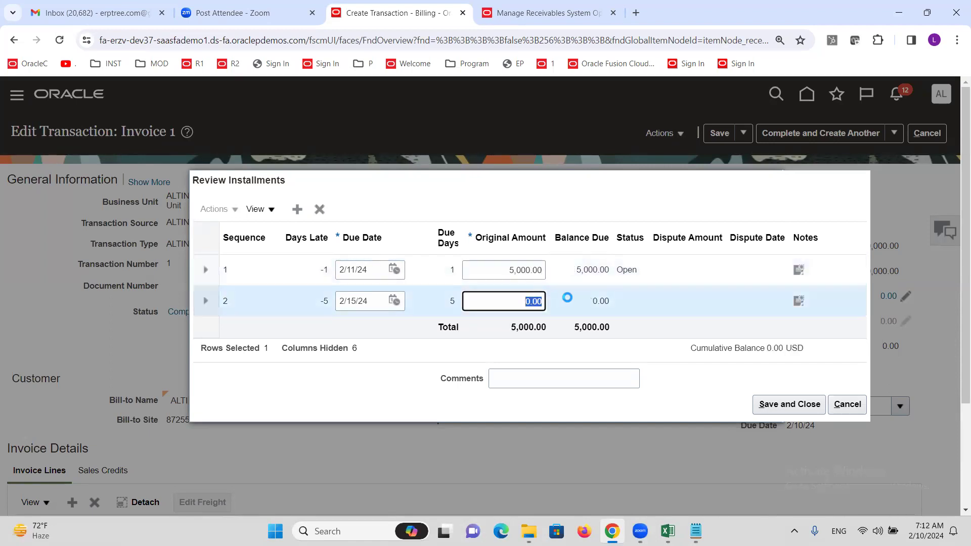
text(5000)
key(Delete)
click(434, 359)
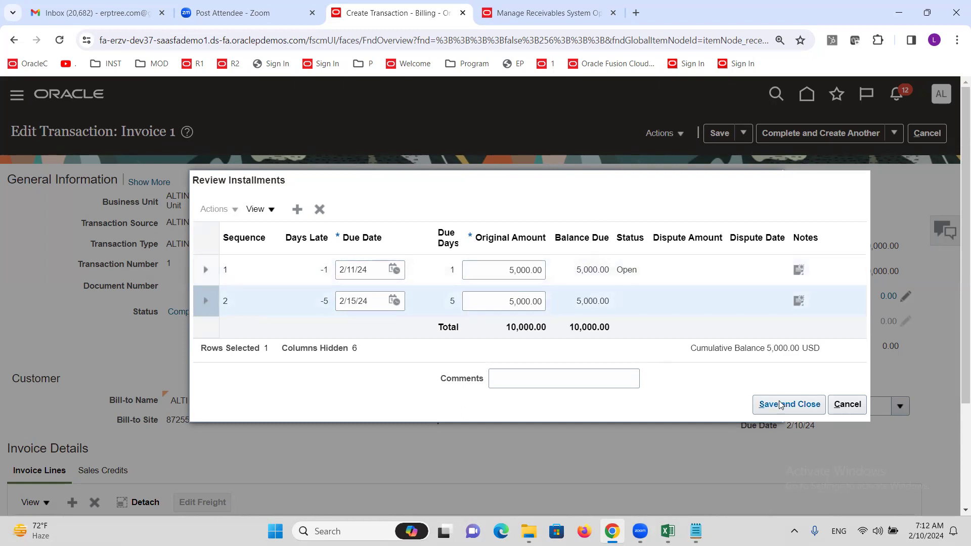
click(848, 405)
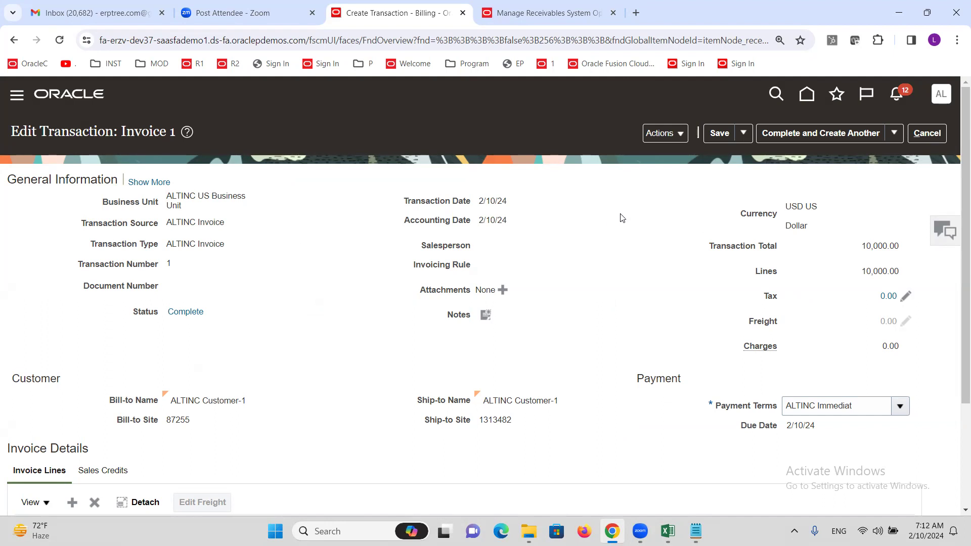
click(678, 135)
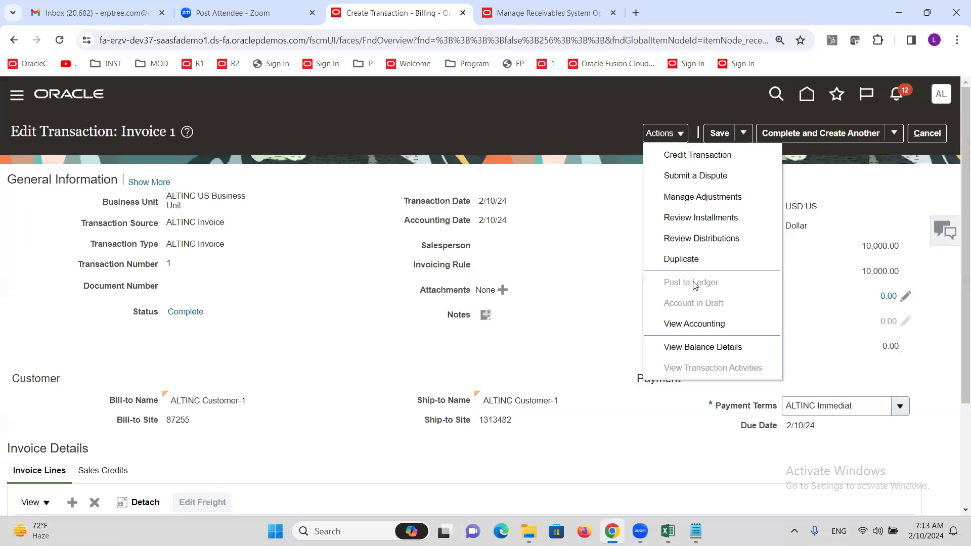
click(593, 270)
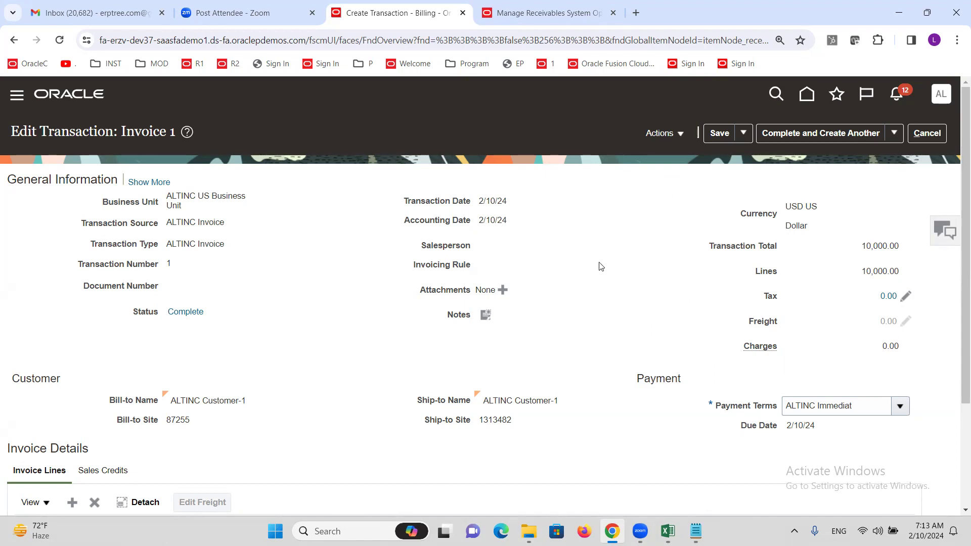
Leave the invoice without saving, go to the Accounts Receivable work area, and start creating a receipt
click(17, 95)
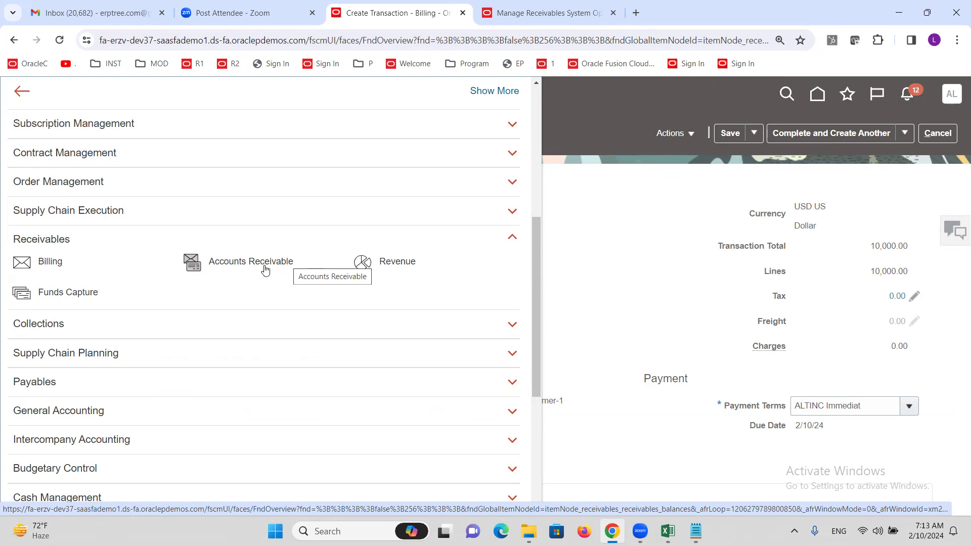
click(263, 268)
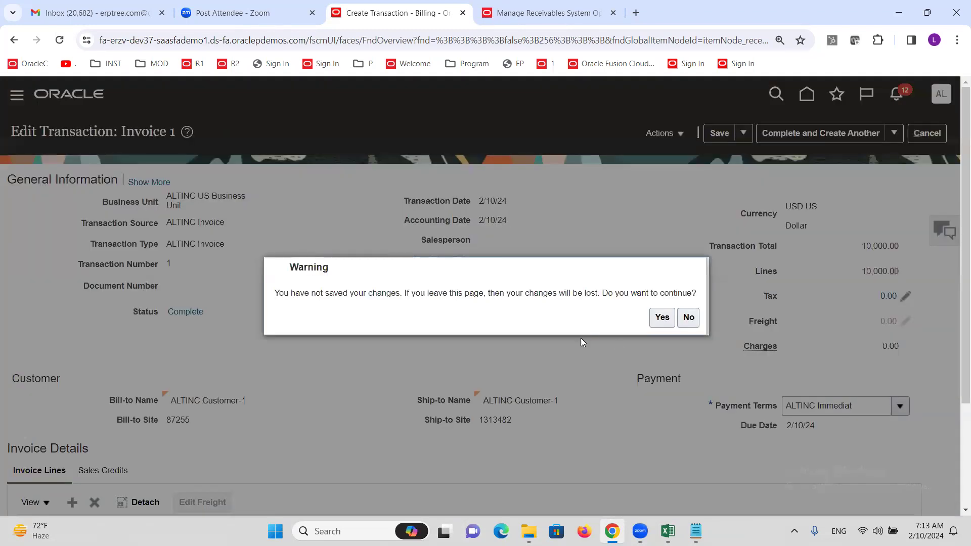
click(661, 319)
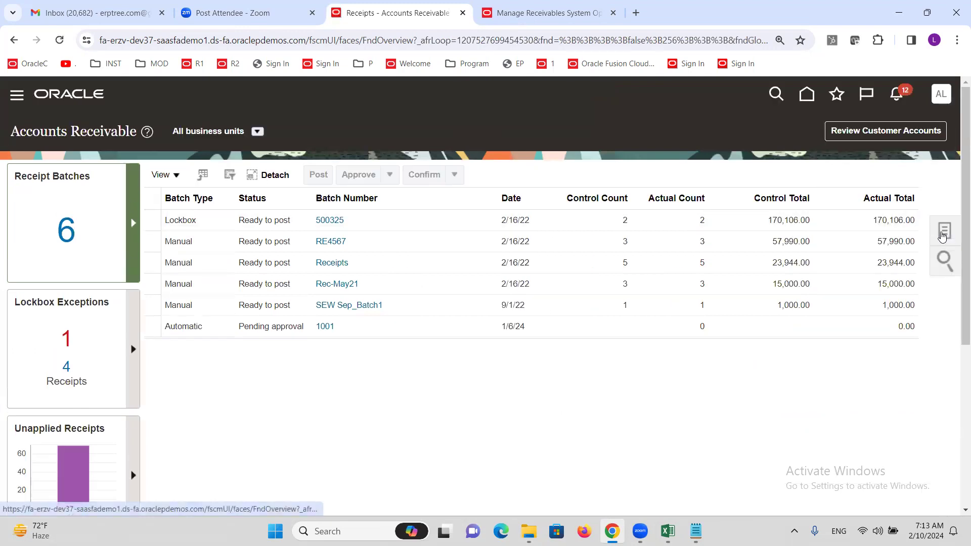
click(944, 232)
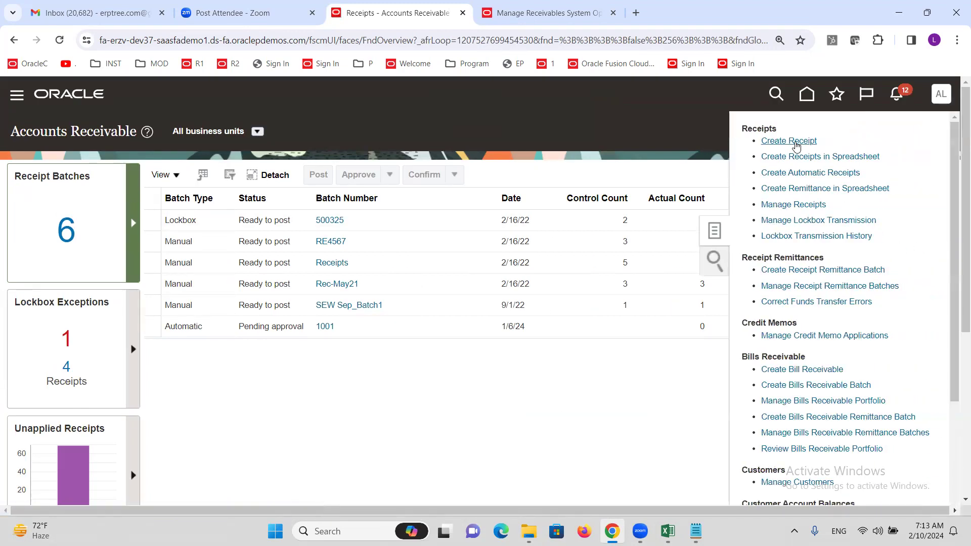
click(794, 141)
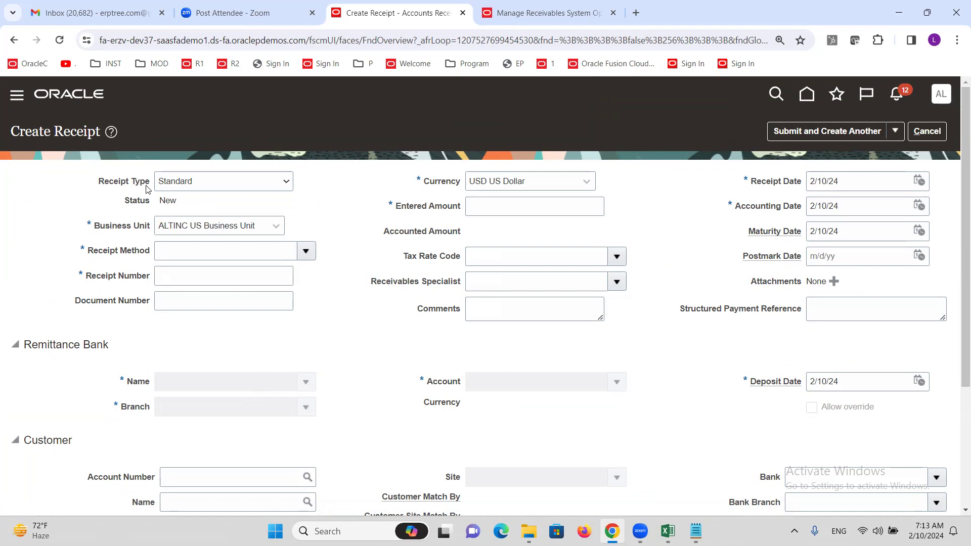
Keep the receipt type as Standard and set the receipt method to ALTINC Check
click(188, 190)
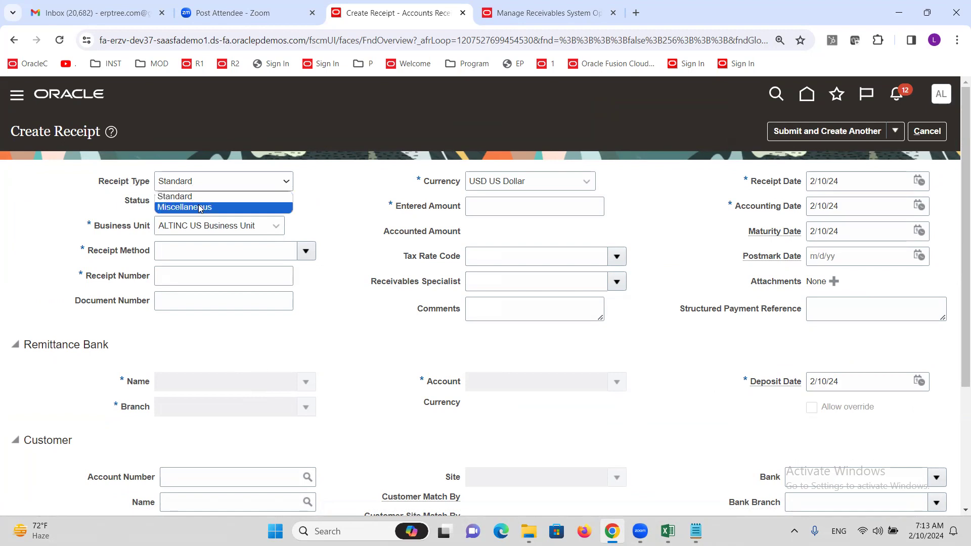
click(339, 180)
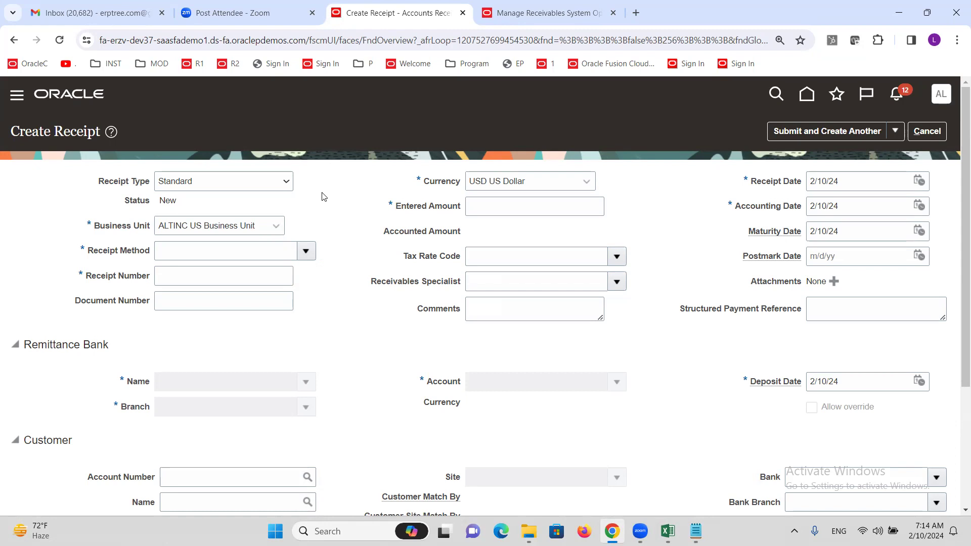
click(305, 253)
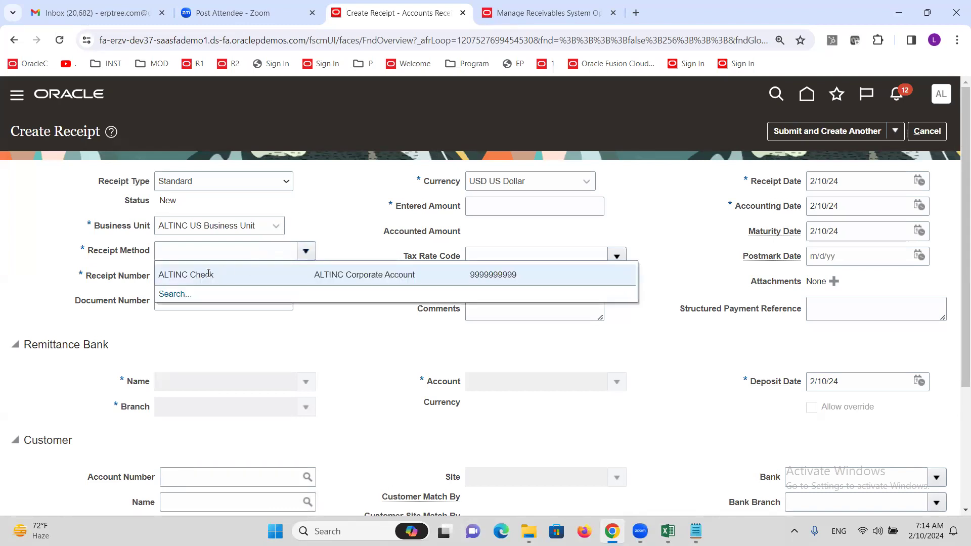
click(208, 274)
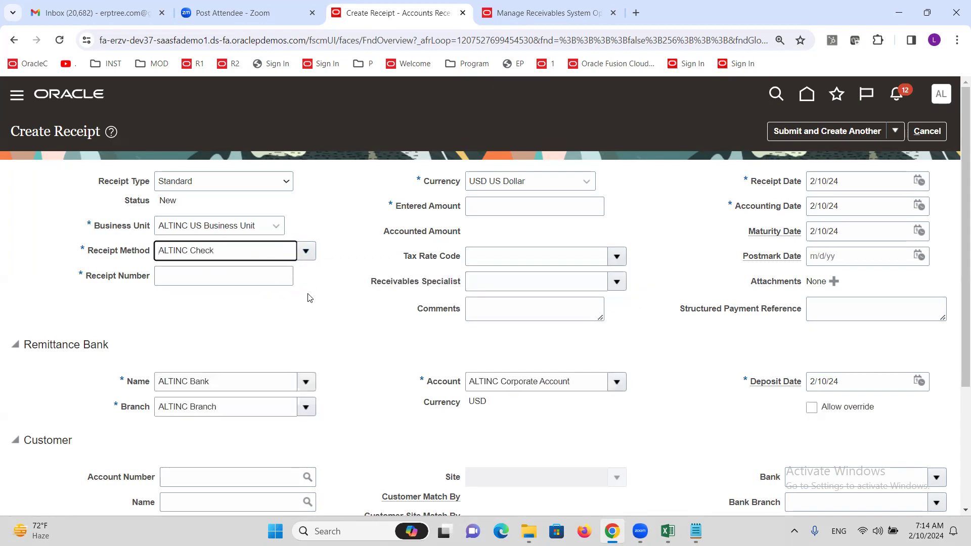
Set the receipt number to 111111 and the entered amount to 10,000
click(234, 282)
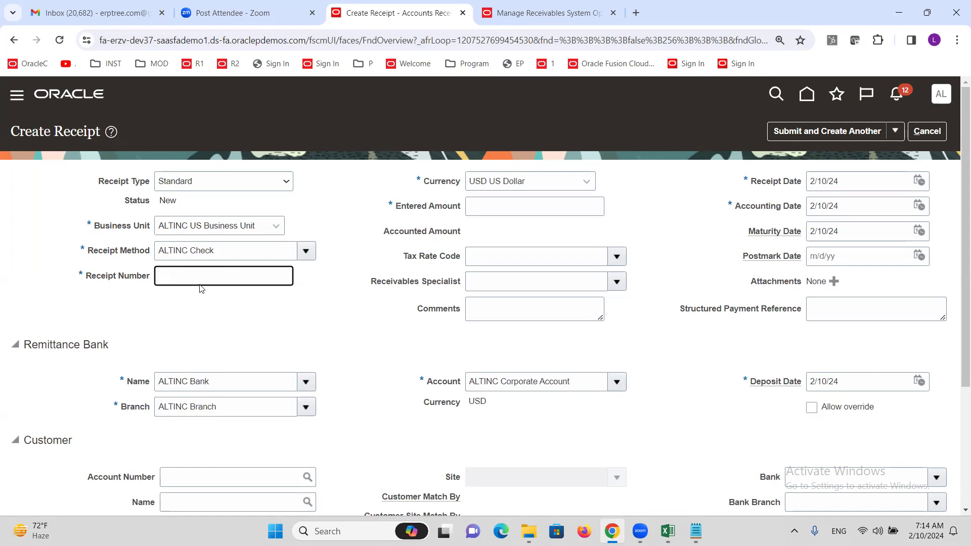
text(111111)
click(346, 330)
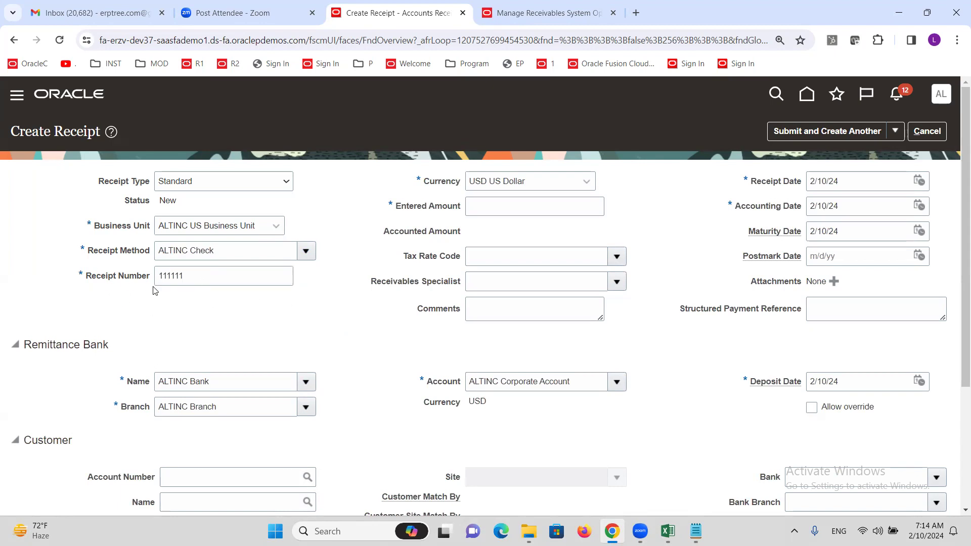
click(495, 206)
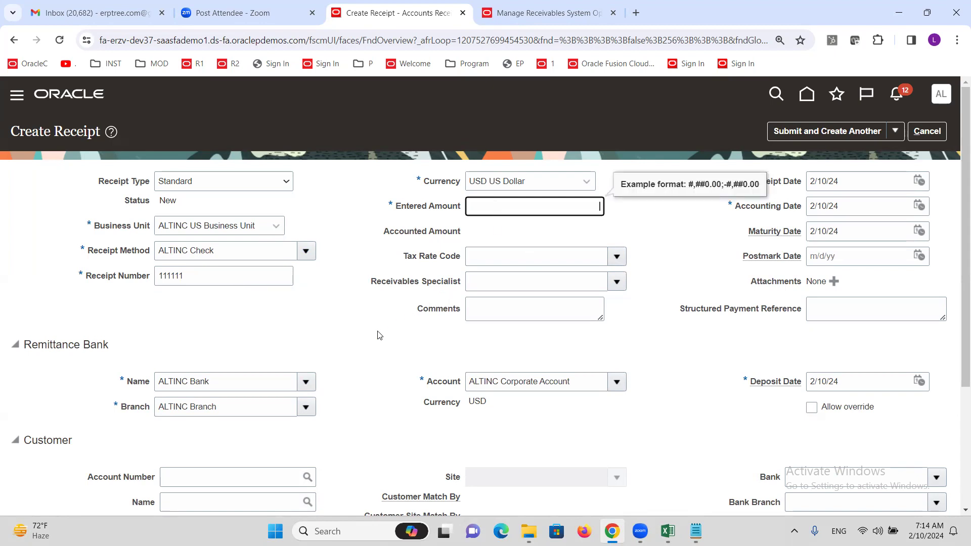
text(10,000)
click(342, 324)
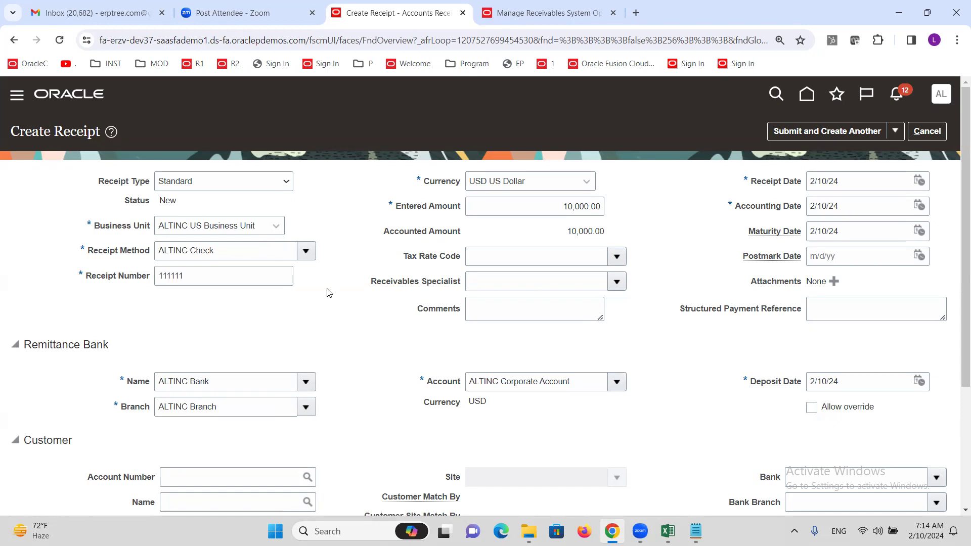
Set the receipt's customer to ALTINC Customer-1 and choose its primary site, ALTINC Site
scroll(327, 293, down, 3)
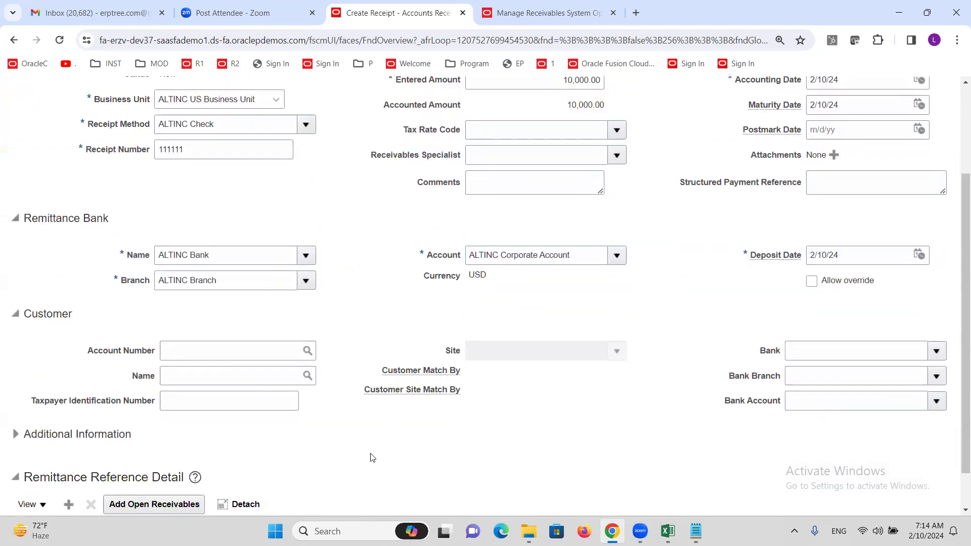
click(190, 373)
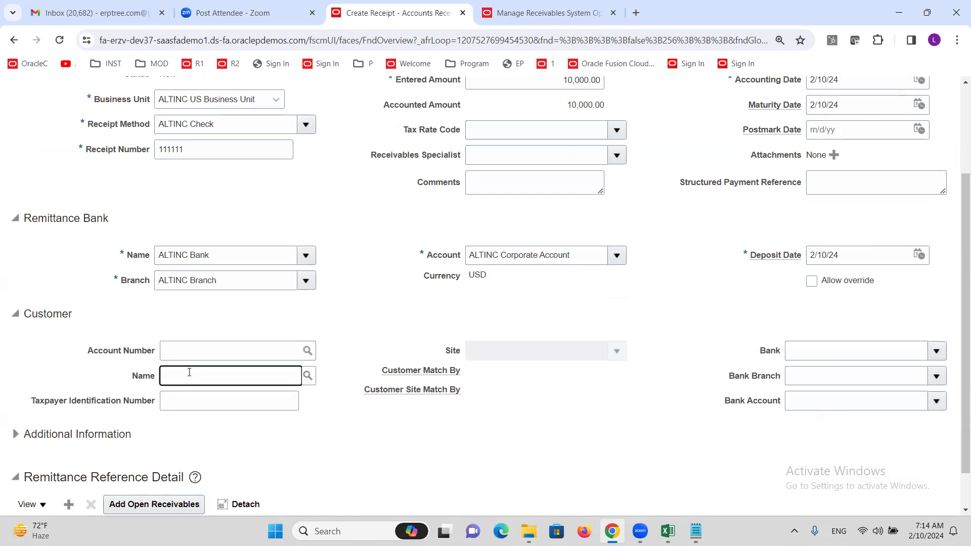
text(alt)
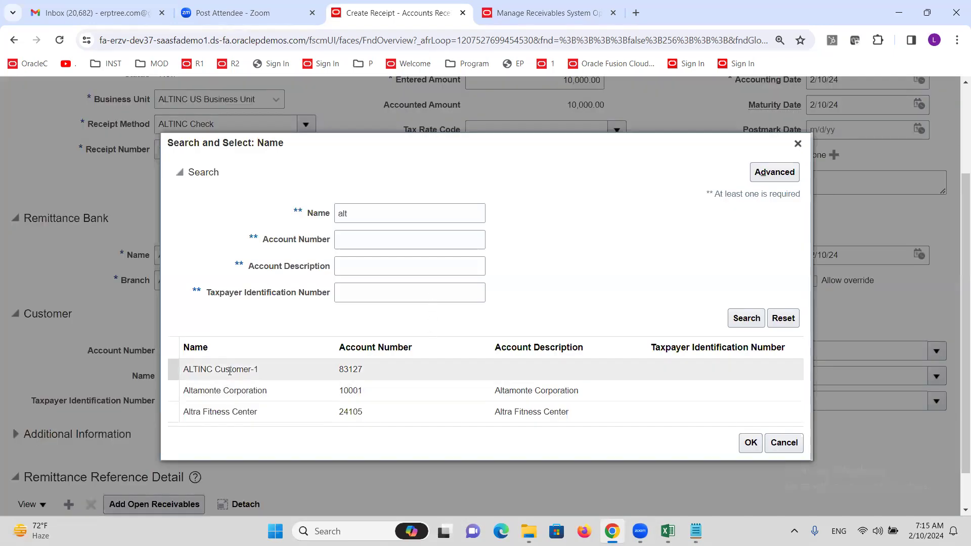
click(230, 370)
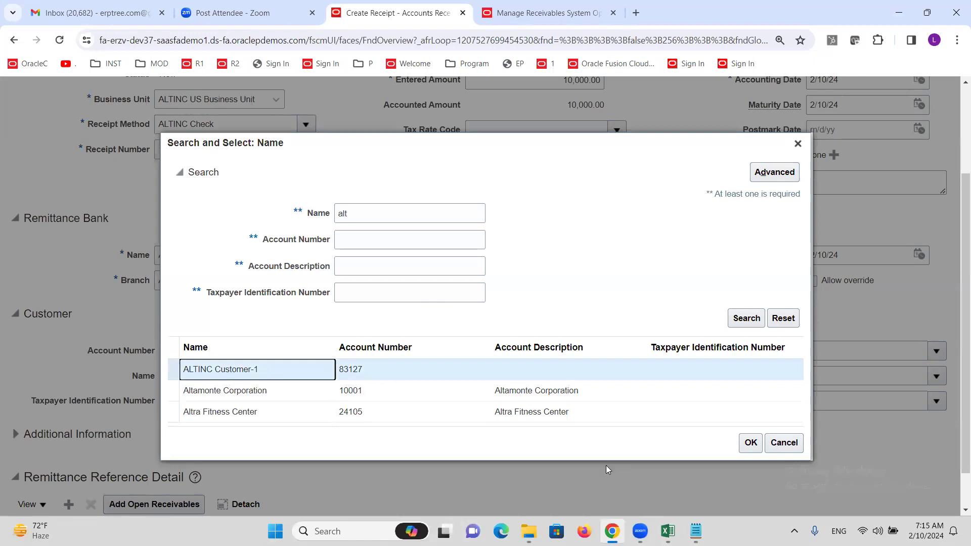
click(743, 441)
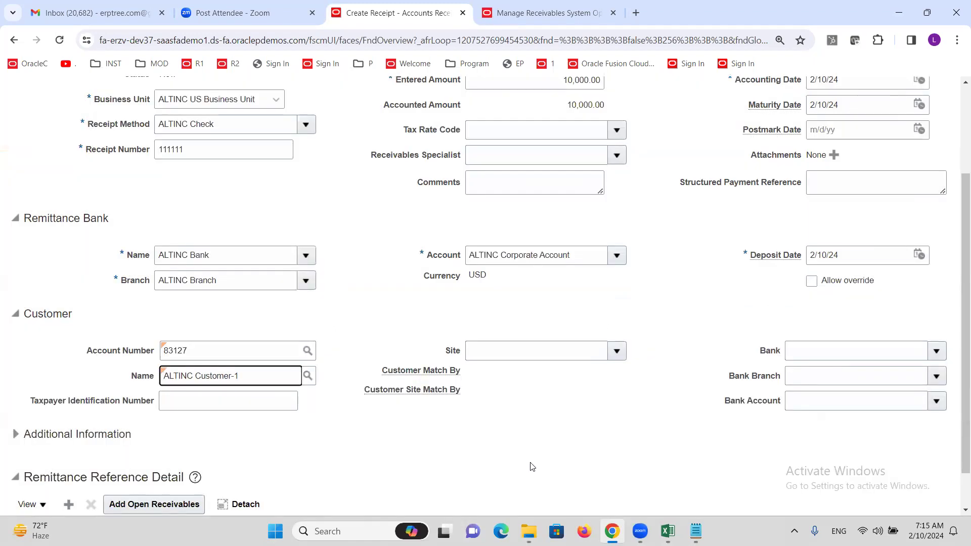
click(617, 352)
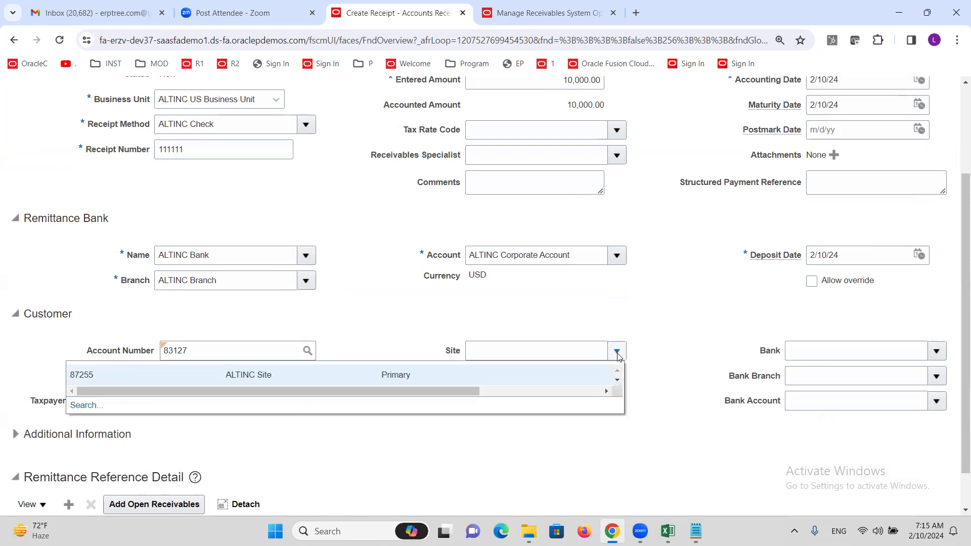
click(459, 374)
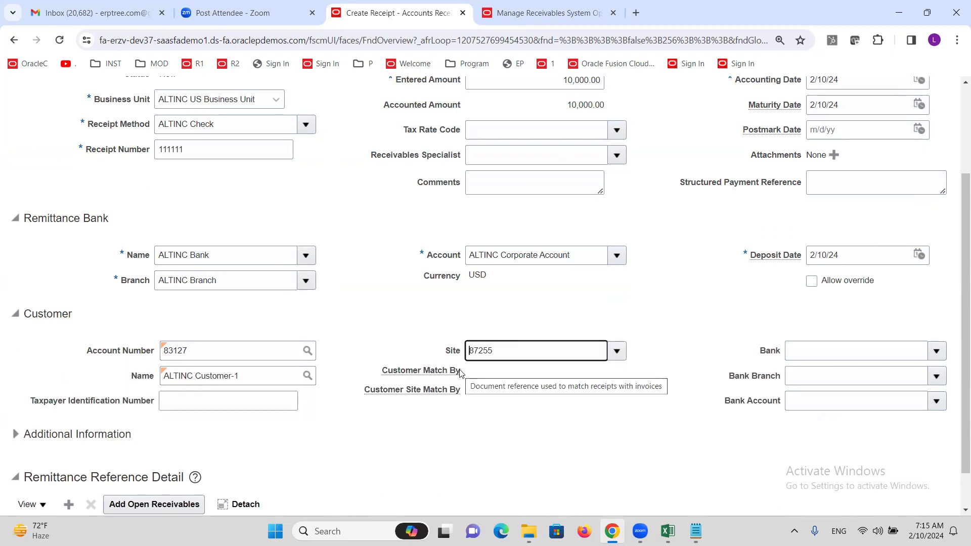
Submit the receipt and open it for manual application
scroll(485, 447, up, 3)
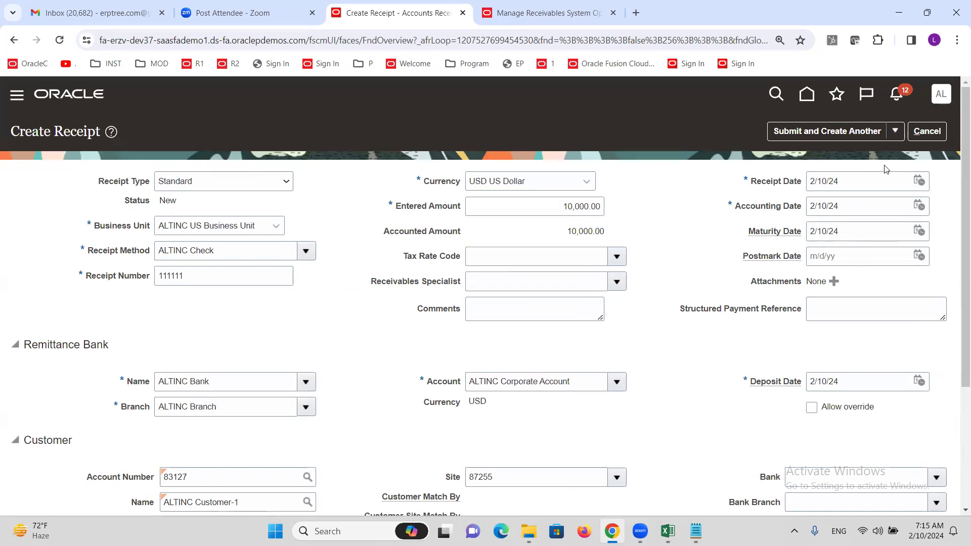
click(895, 131)
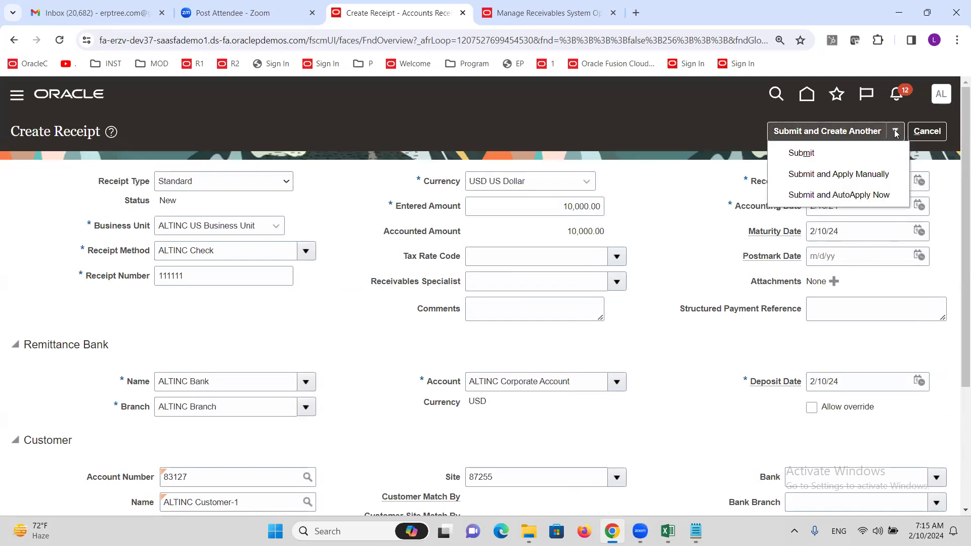
click(847, 175)
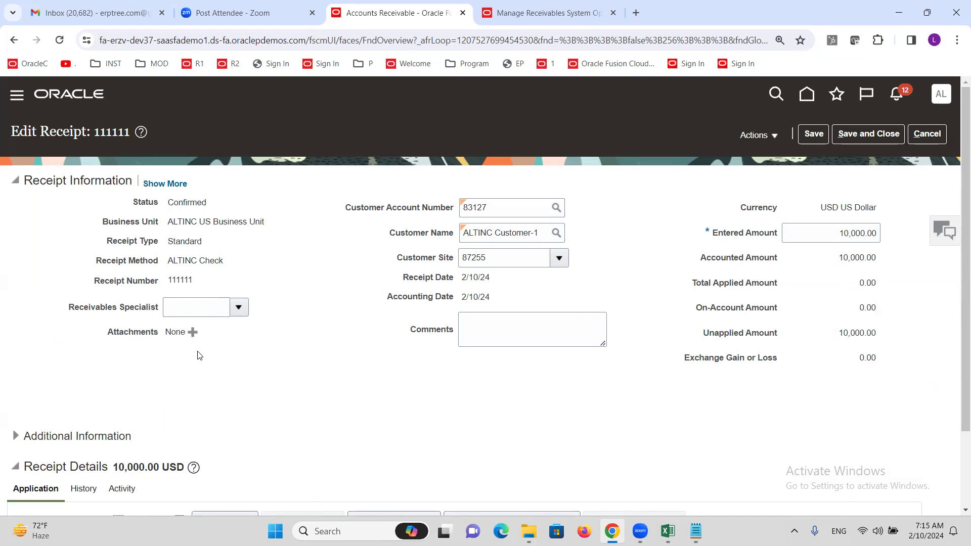
Examine the submitted receipt's number, receipt method, status and unapplied amount
double_click(175, 280)
triple_click(180, 259)
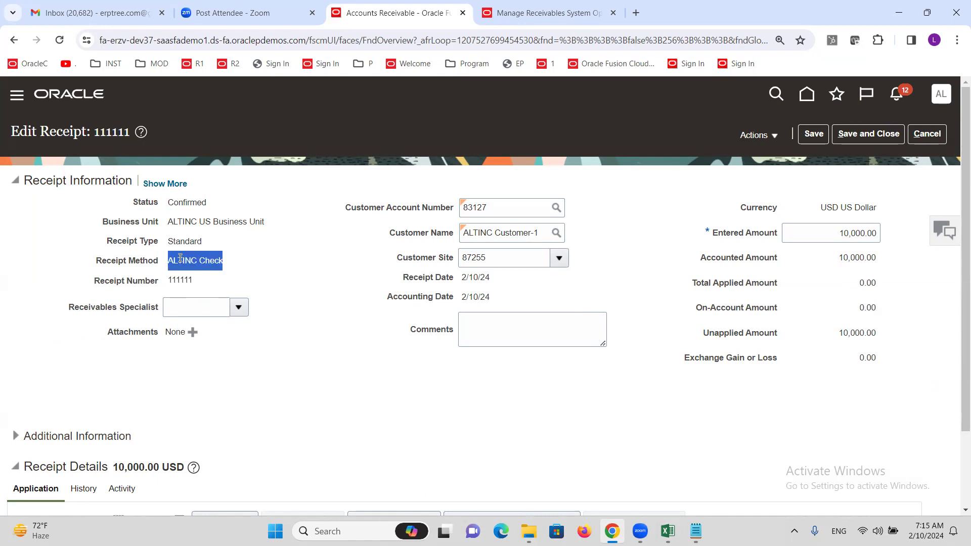
double_click(183, 204)
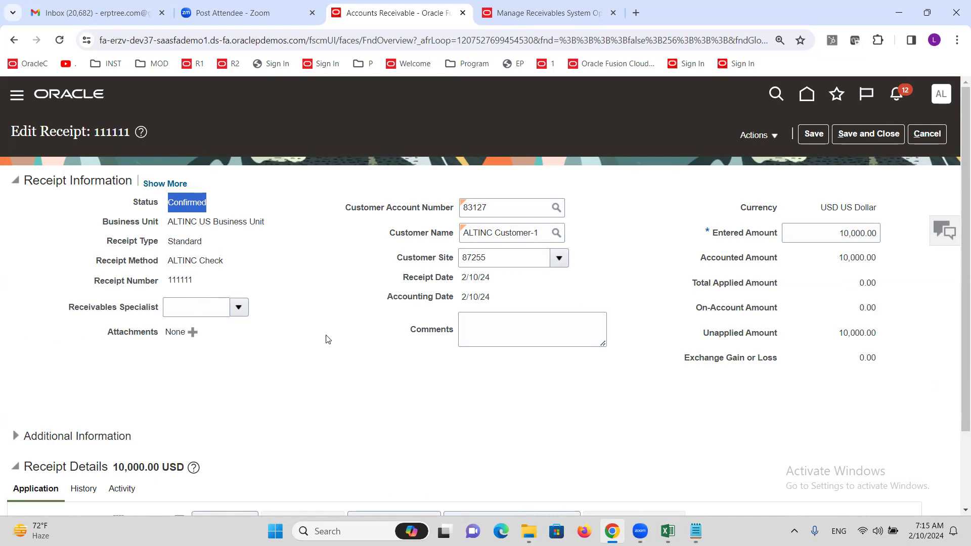
click(374, 362)
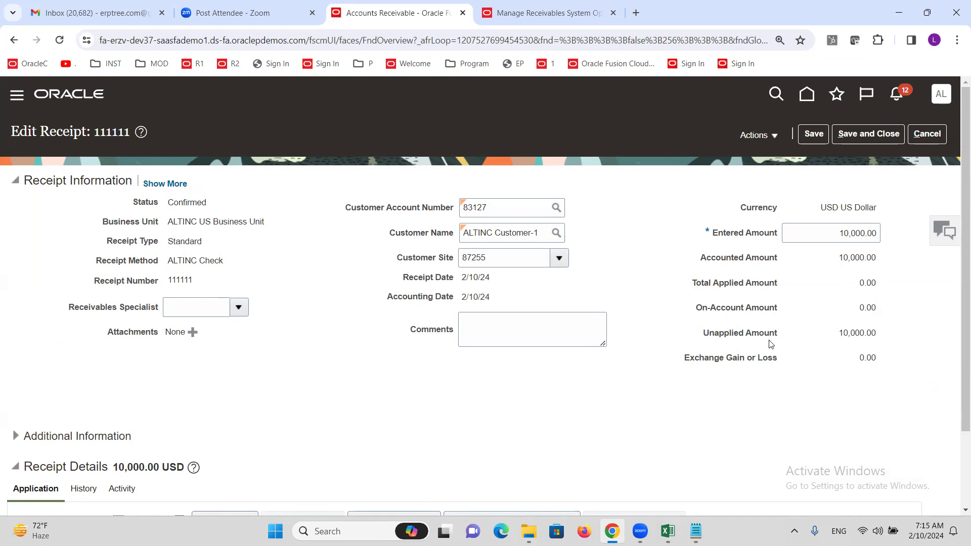
drag(712, 335, 778, 335)
double_click(871, 335)
triple_click(727, 336)
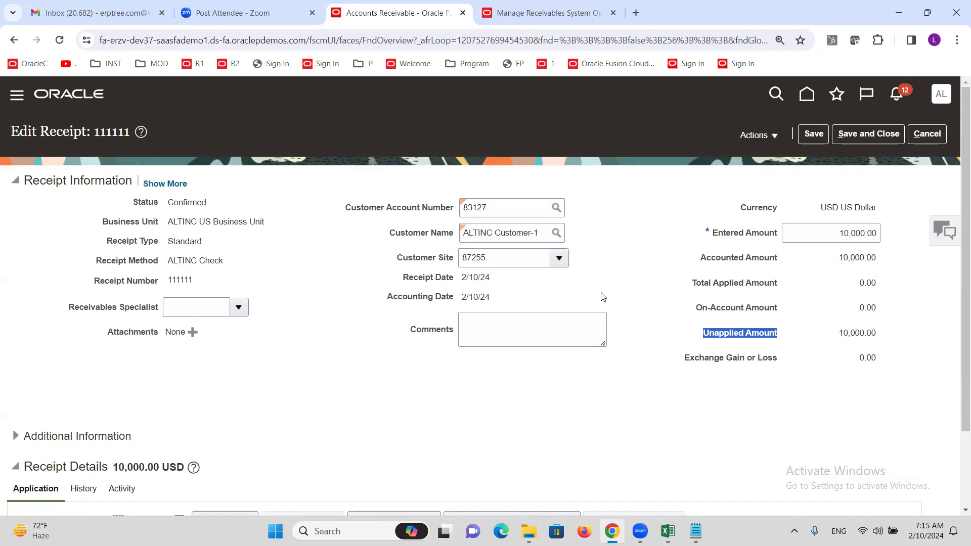
click(632, 308)
triple_click(727, 337)
click(744, 333)
drag(703, 333, 782, 337)
double_click(860, 334)
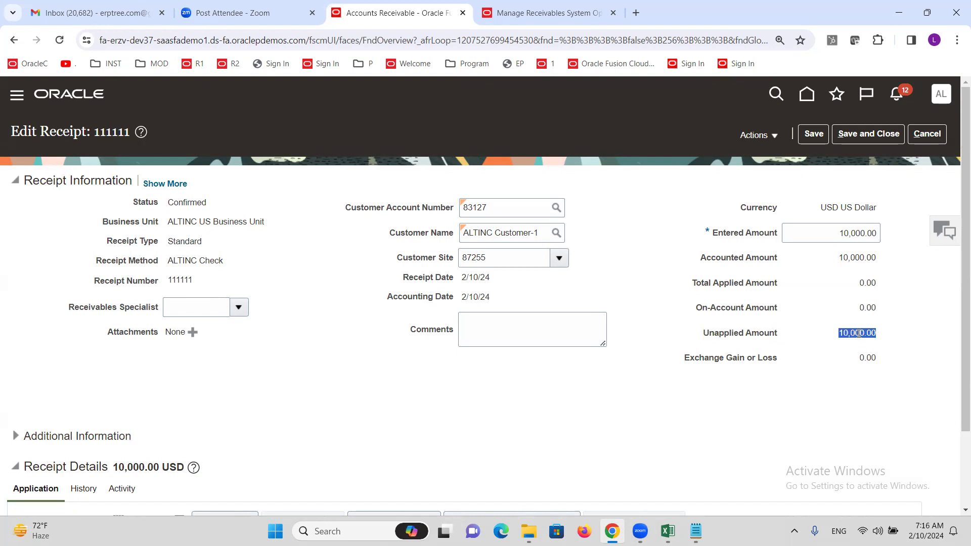
double_click(739, 337)
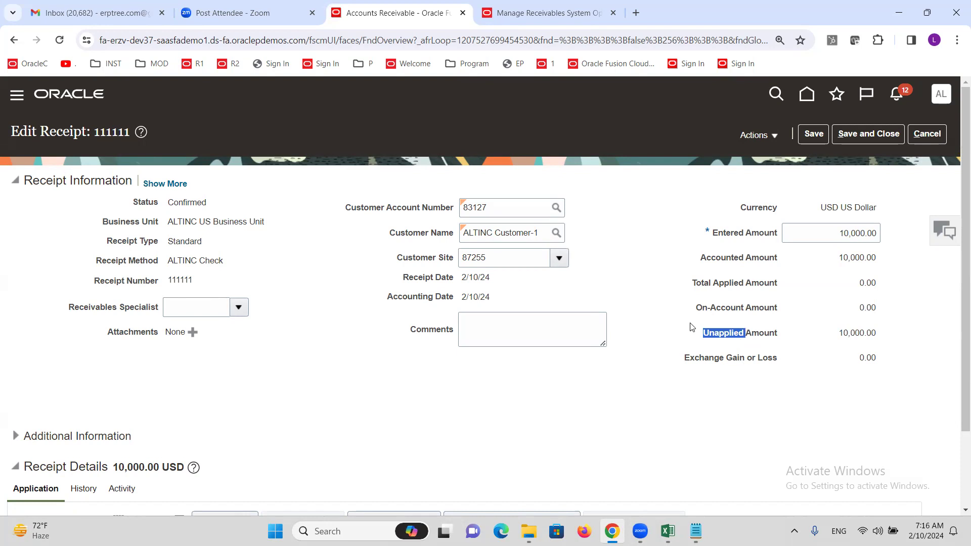
Search the open receivables of ALTINC Customer-1 for transactions to apply to the receipt
scroll(644, 316, down, 2)
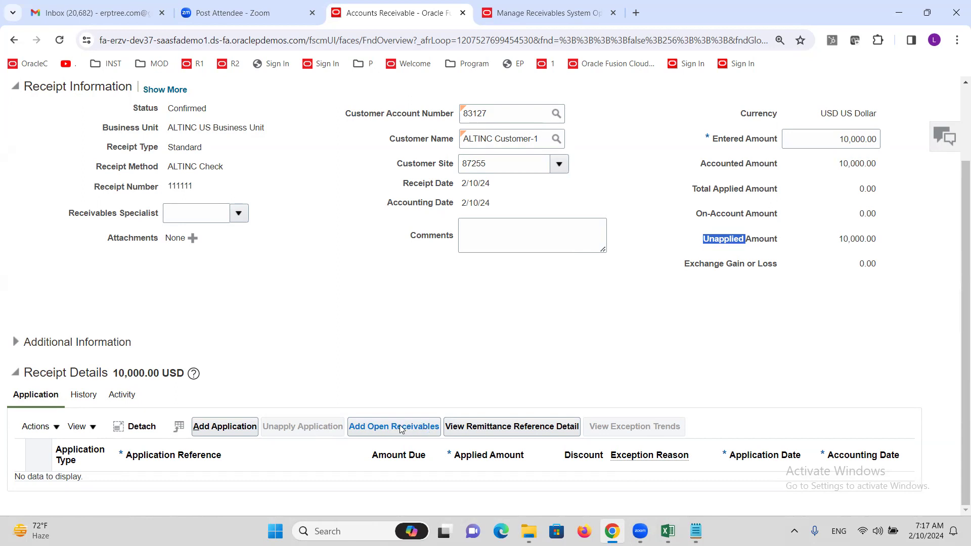
click(399, 426)
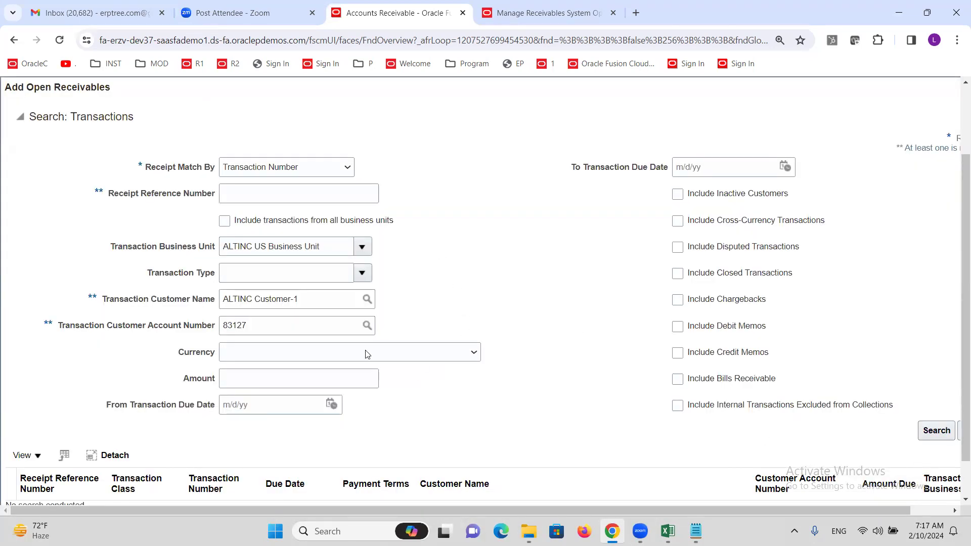
drag(317, 299, 211, 297)
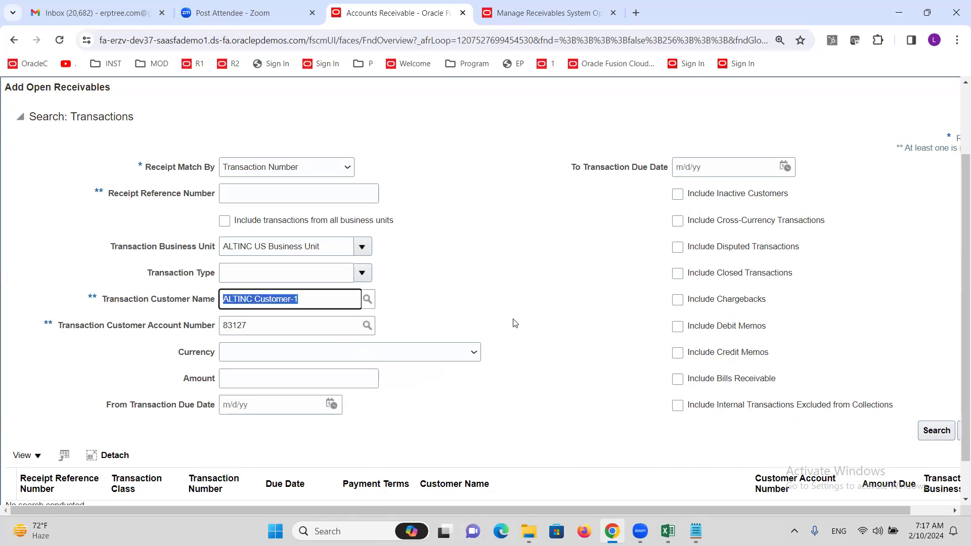
scroll(514, 323, down, 1)
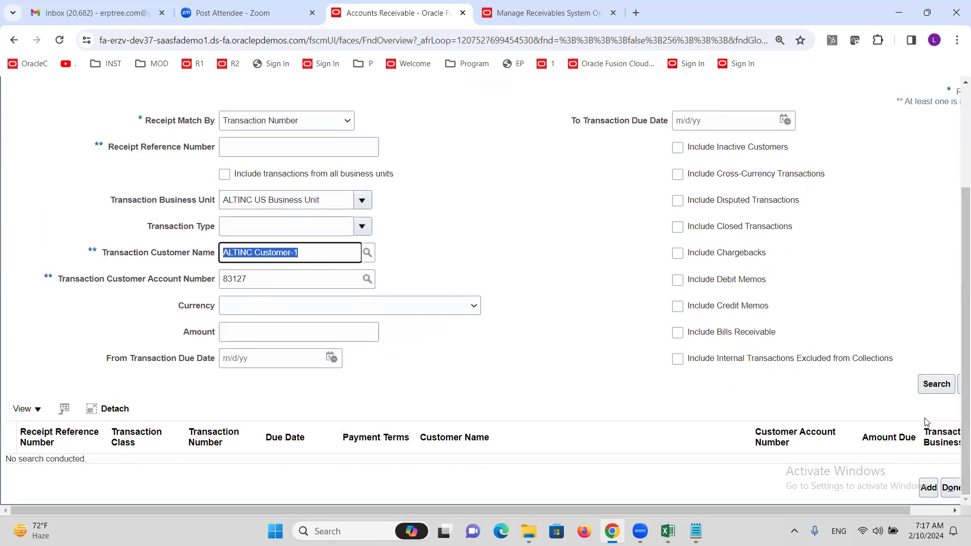
click(317, 146)
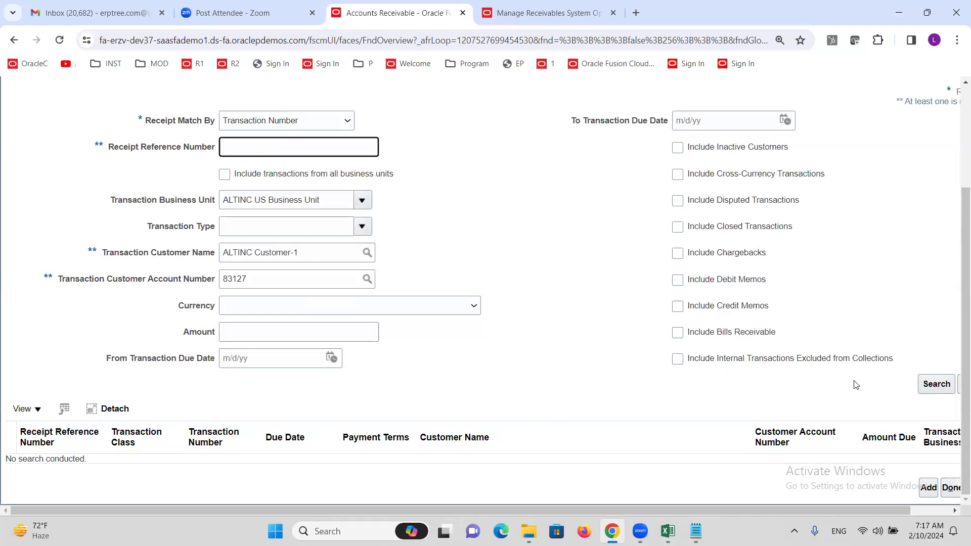
click(936, 384)
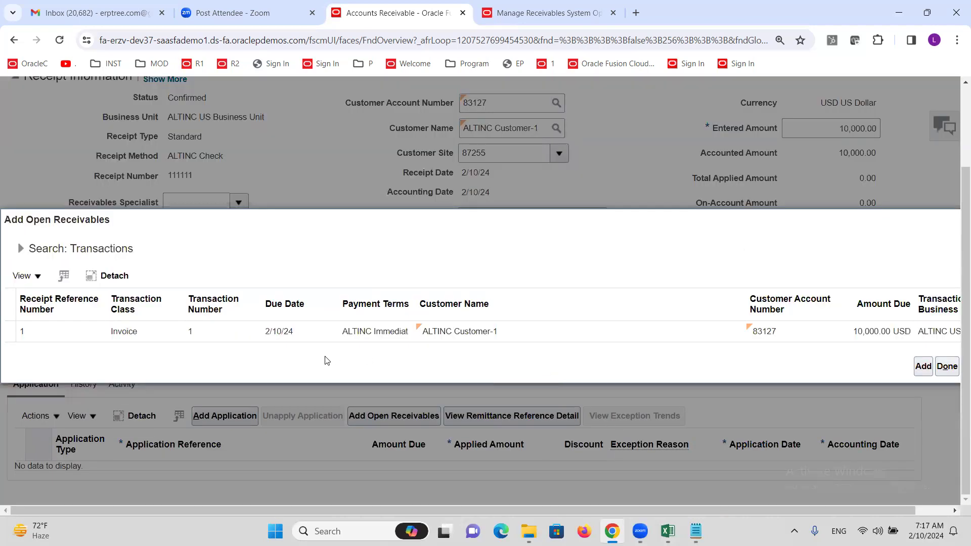
Add invoice 1 to the receipt as an application, finish adding receivables, and save the receipt
click(40, 334)
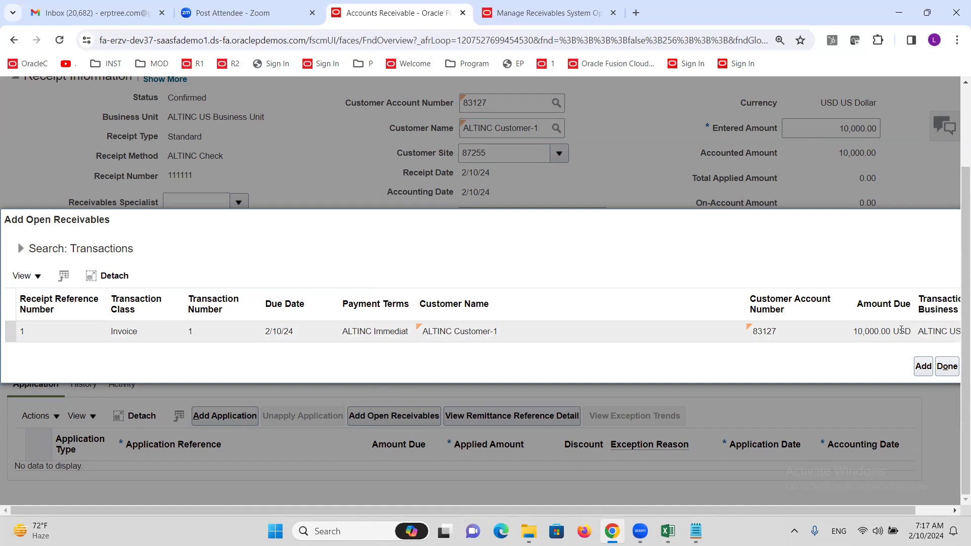
click(173, 332)
click(923, 367)
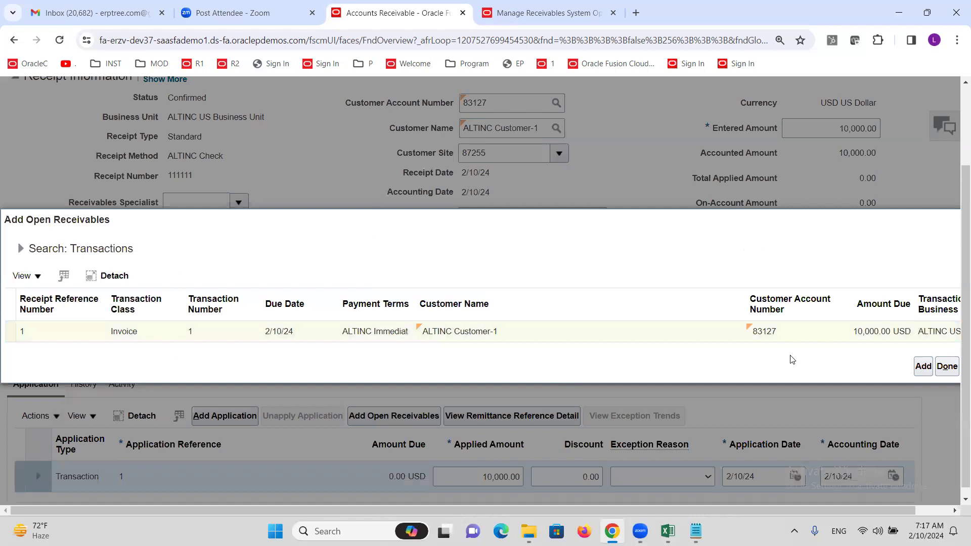
click(946, 366)
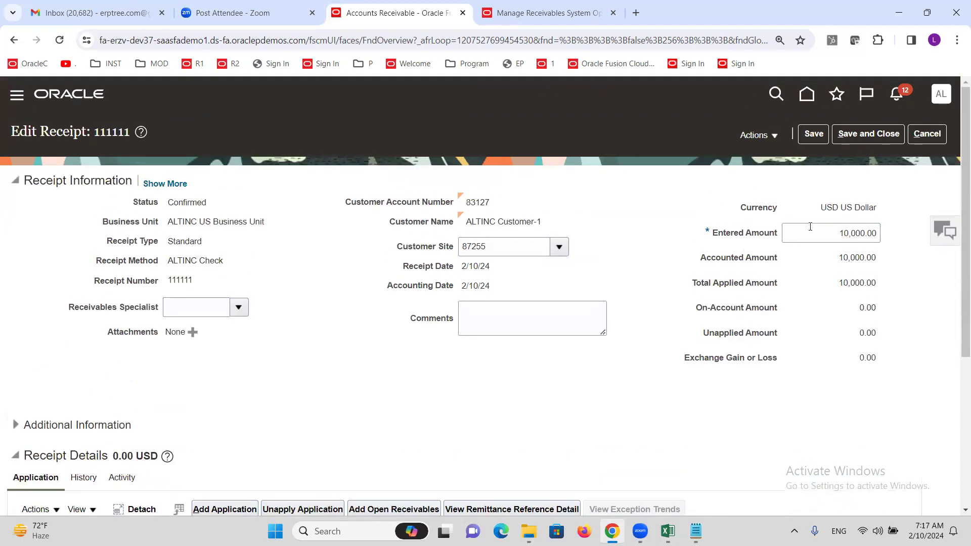
click(810, 141)
Review the receipt's unapplied amount, total applied amount and the application line for invoice 1
triple_click(740, 335)
click(882, 338)
drag(883, 338, 862, 334)
drag(696, 283, 884, 288)
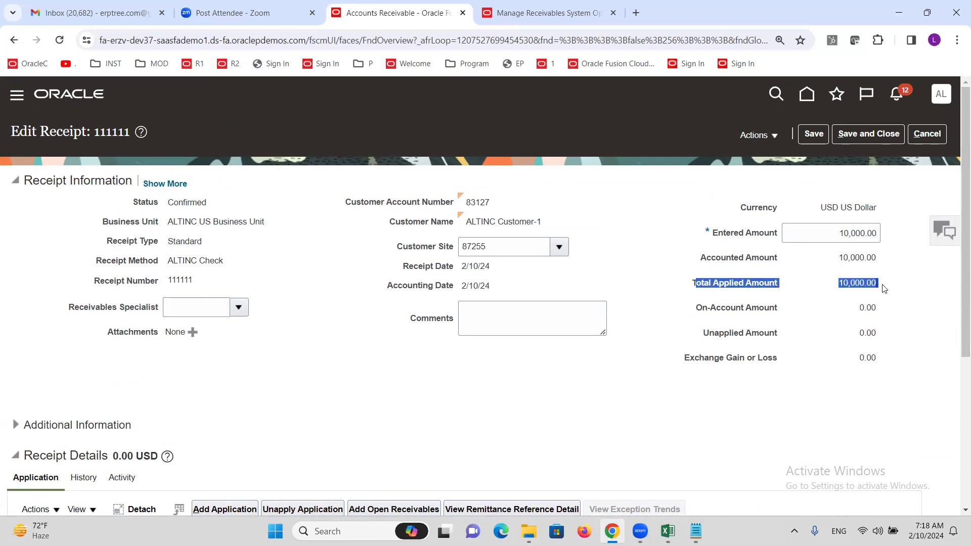
click(709, 285)
drag(683, 287, 878, 283)
click(599, 389)
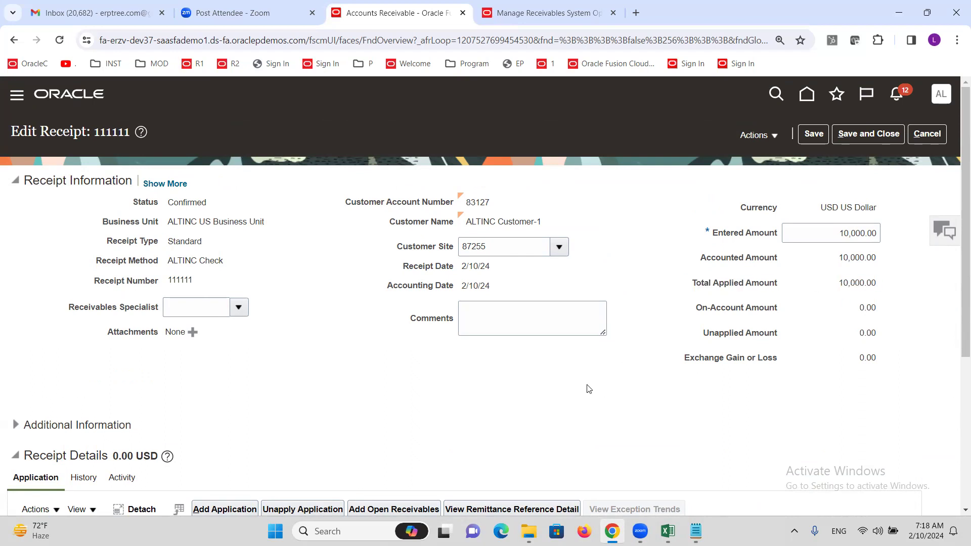
scroll(397, 454, down, 3)
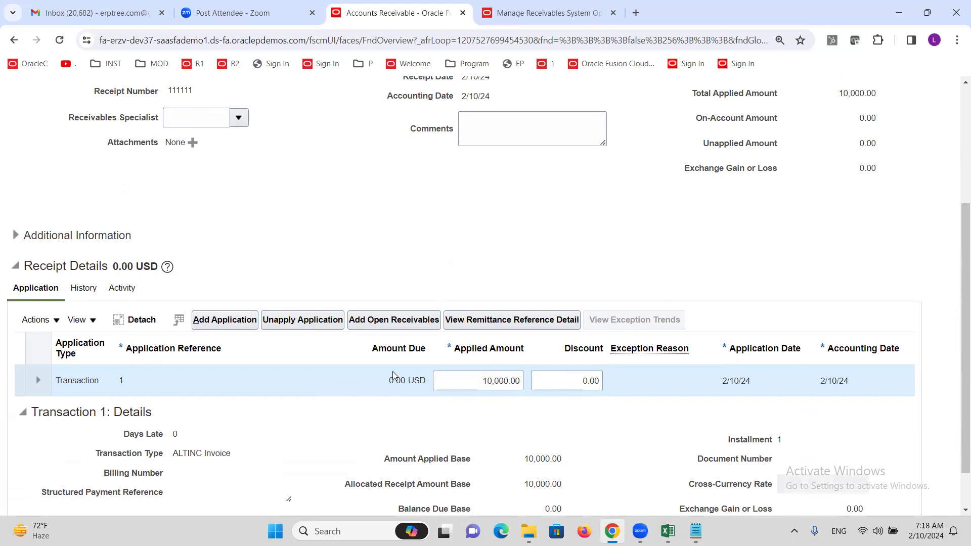
Post the receipt's accounting to the ledger
scroll(323, 395, up, 4)
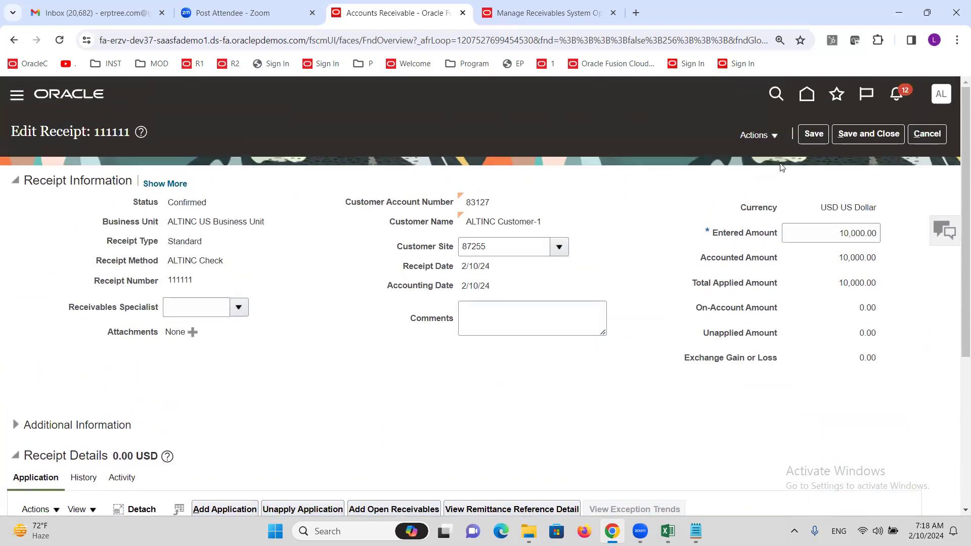
click(772, 138)
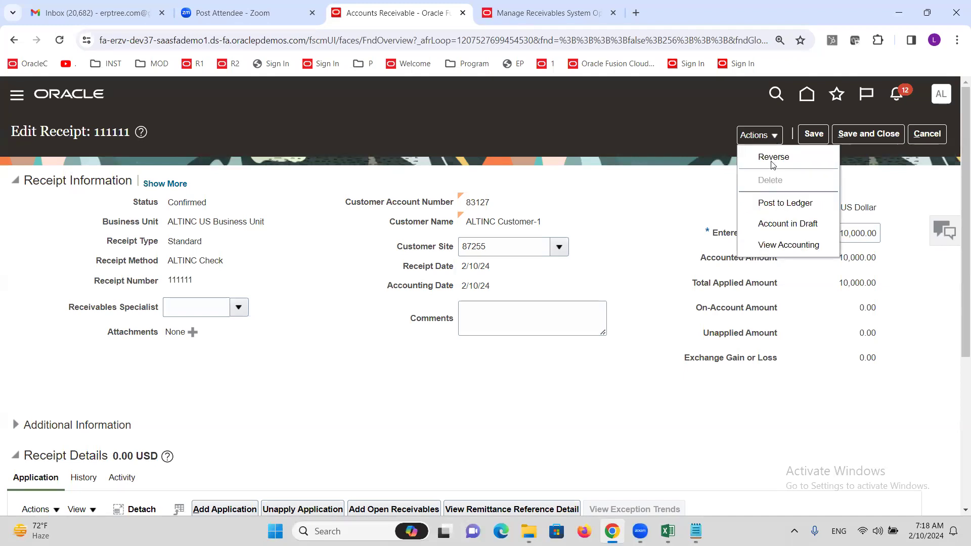
click(772, 209)
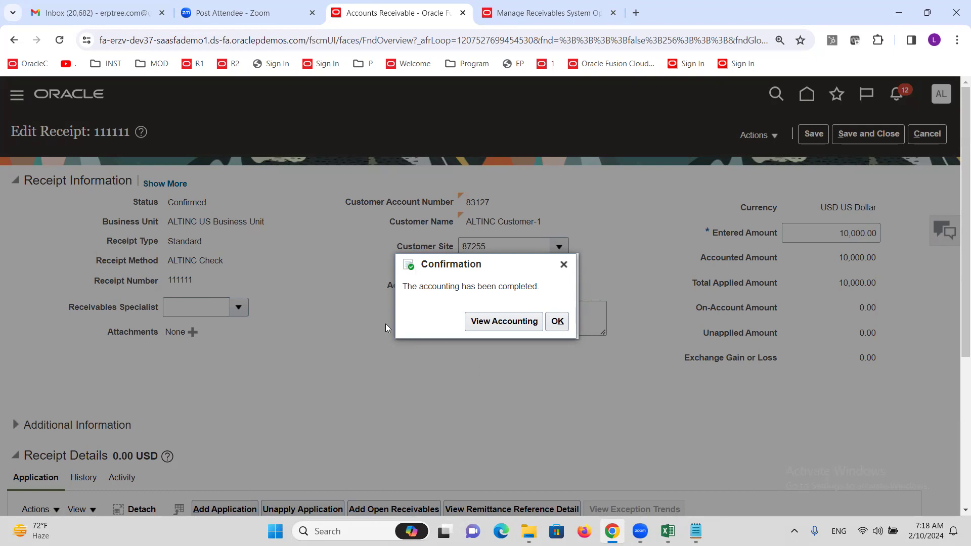
View the receipt's accounting lines and inspect the account segments of the confirmed cash and receivable lines
click(489, 322)
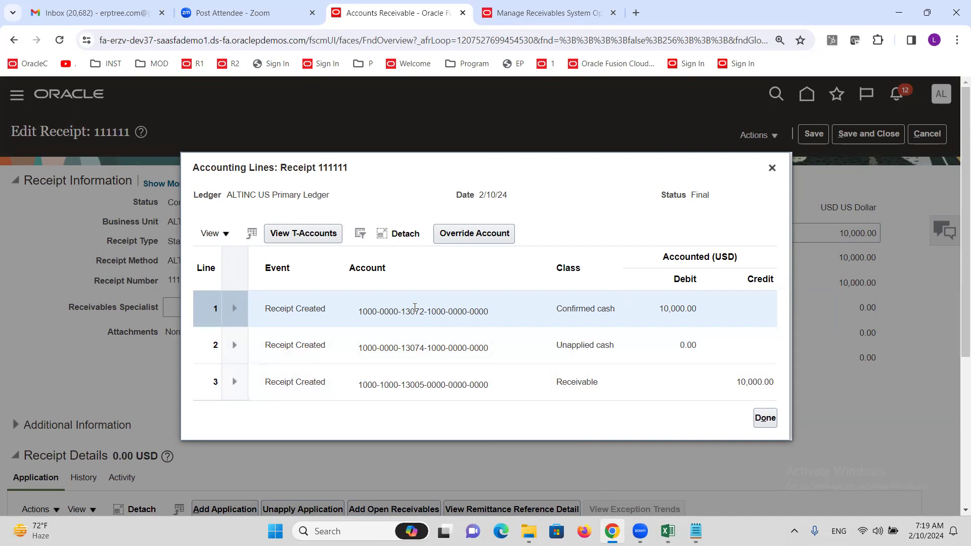
mouse_move(415, 308)
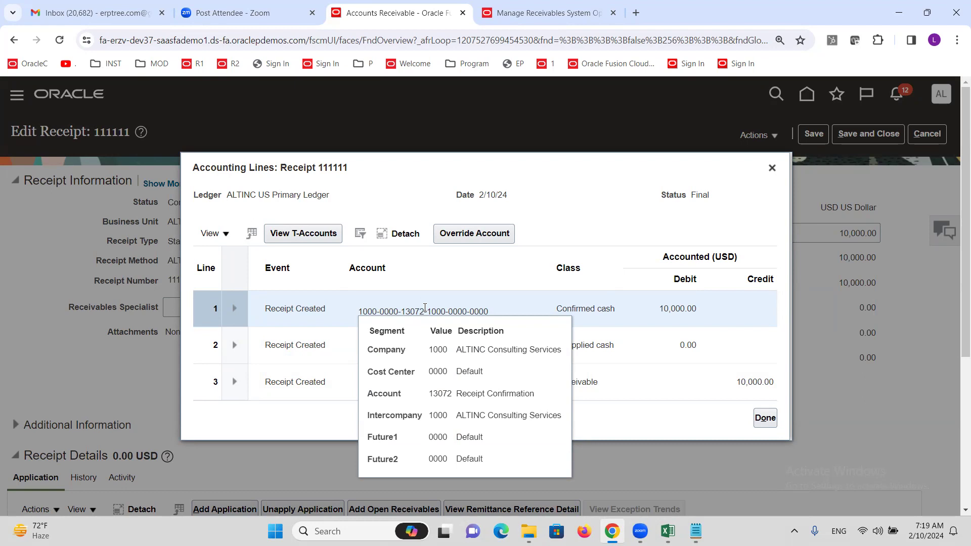
click(425, 308)
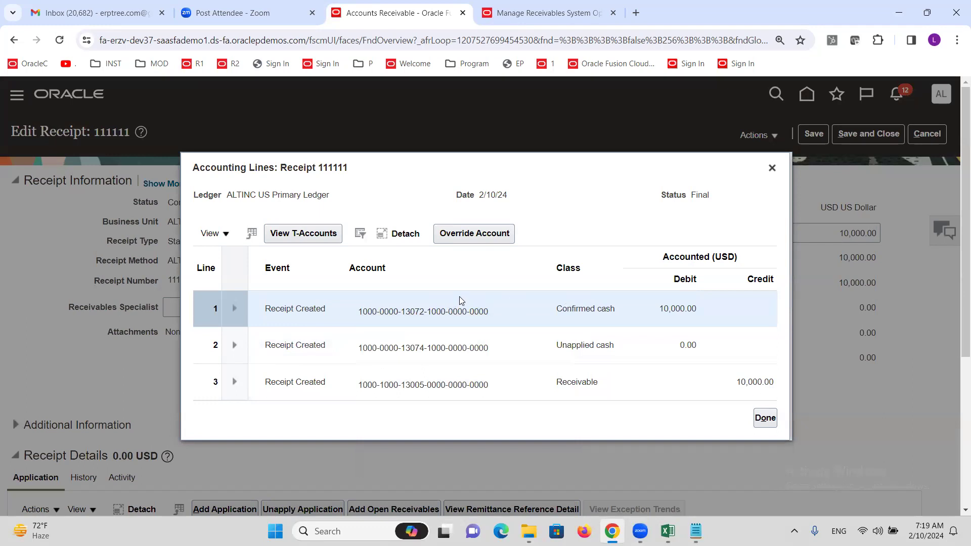
mouse_move(478, 384)
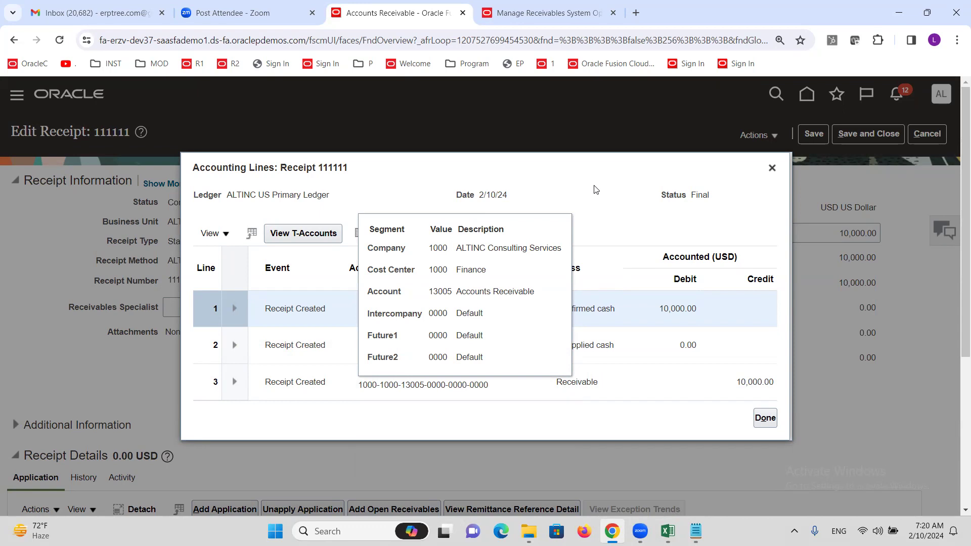
Inspect the account segments of the receipt's confirmed cash line, and save and close the receipt
click(605, 377)
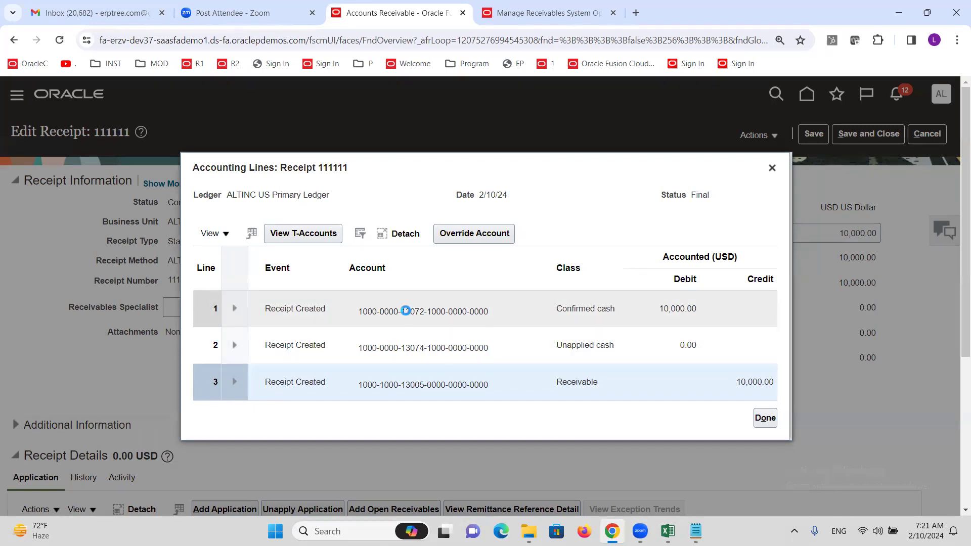
mouse_move(408, 312)
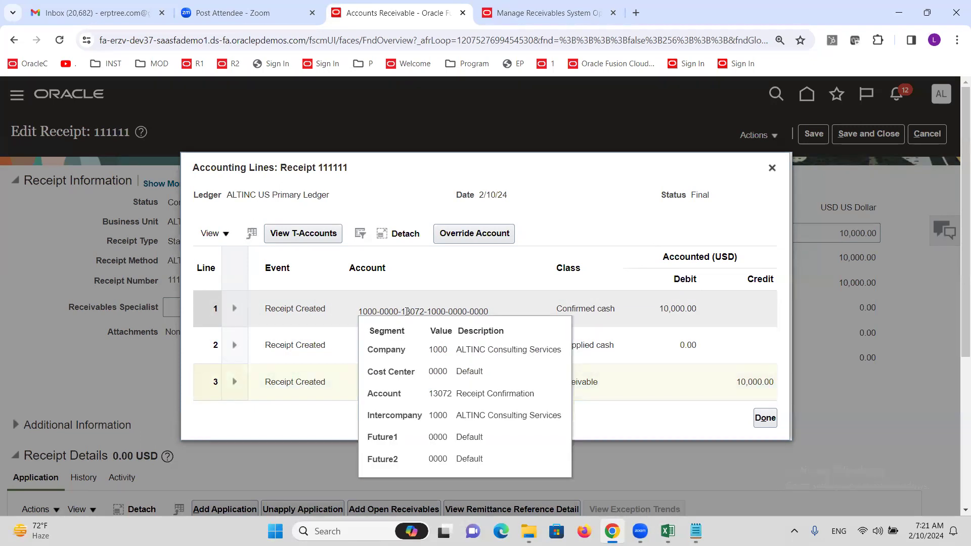
click(588, 385)
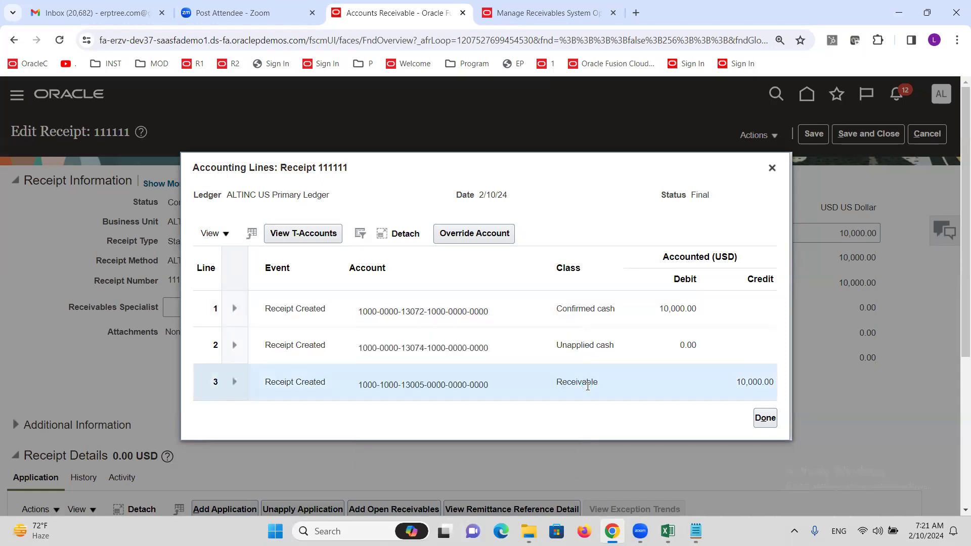
click(764, 417)
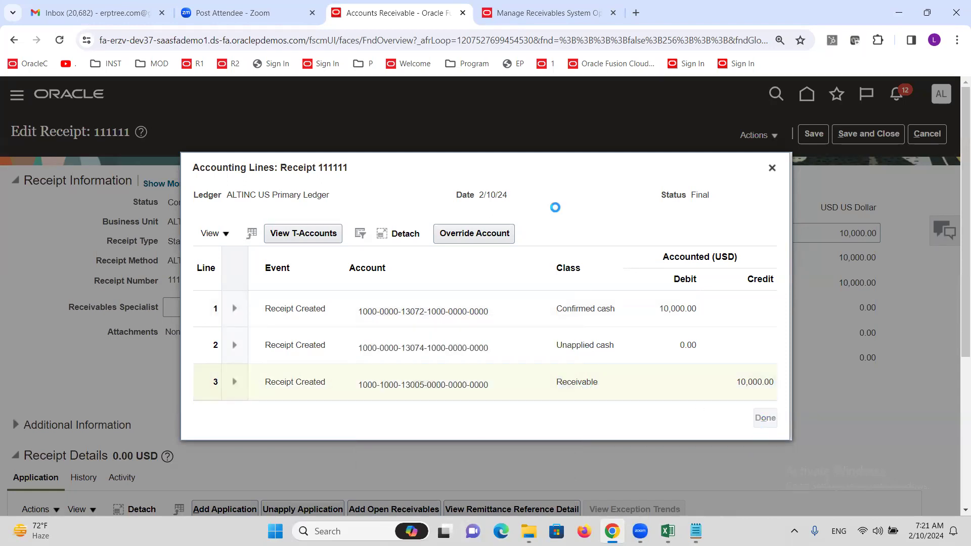
click(862, 138)
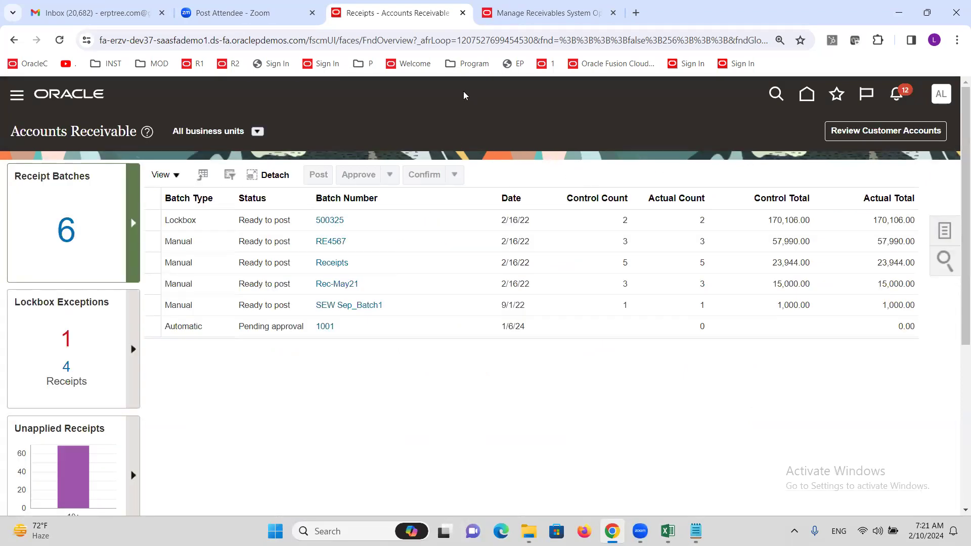
Go to the General Accounting journals work area in the setup browser tab and open Manage Journals
click(516, 13)
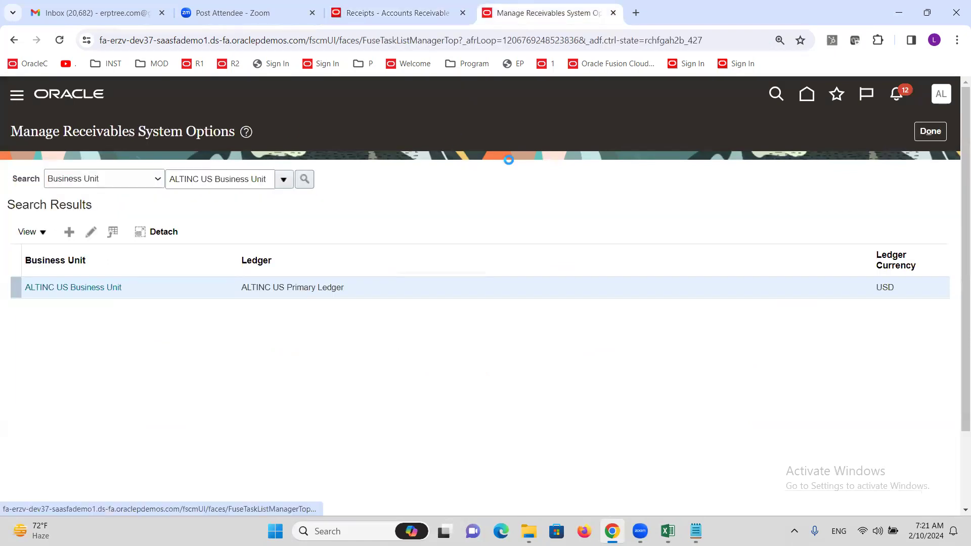
scroll(262, 311, down, 6)
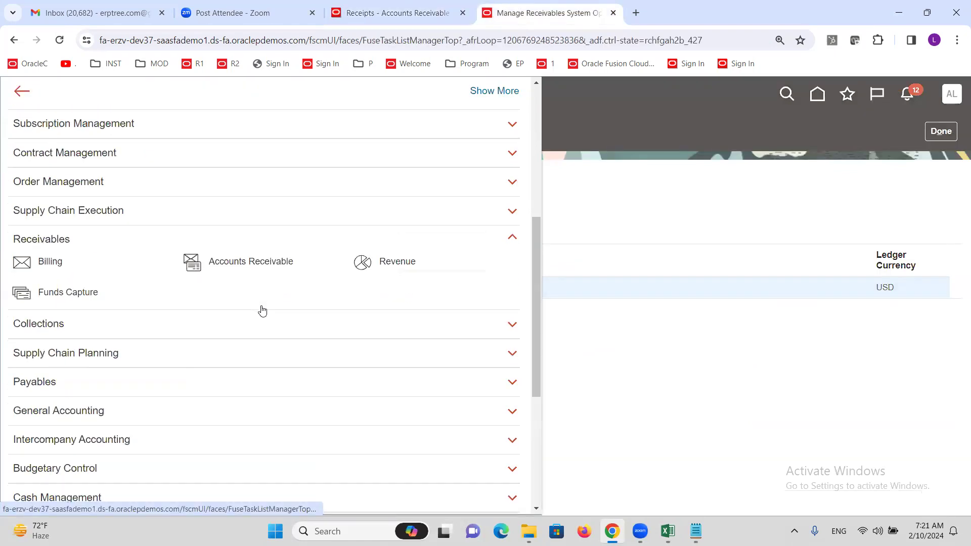
scroll(262, 311, down, 5)
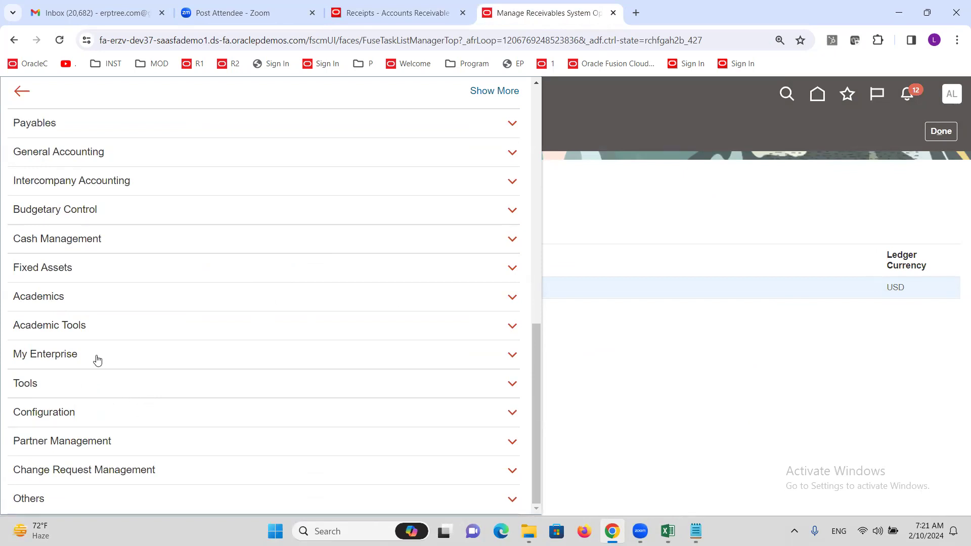
click(56, 153)
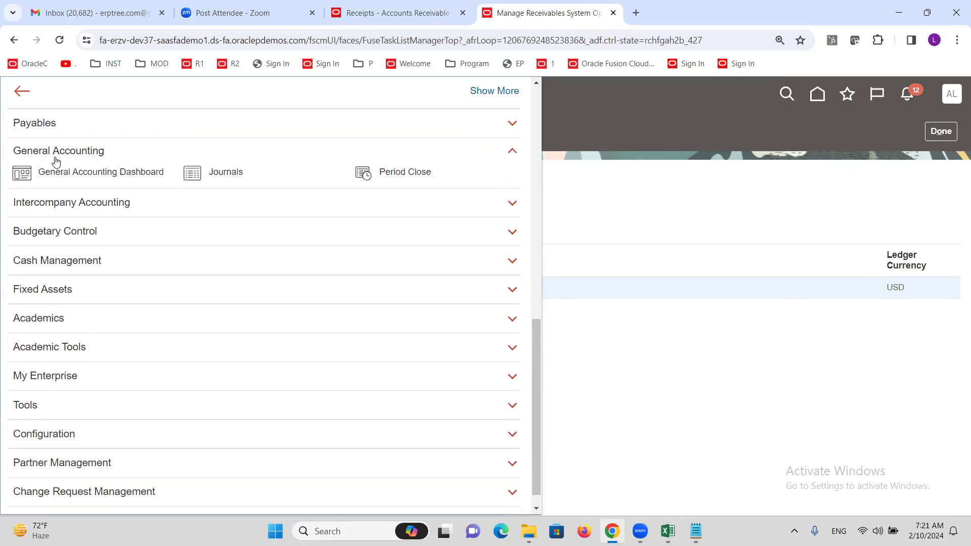
click(226, 172)
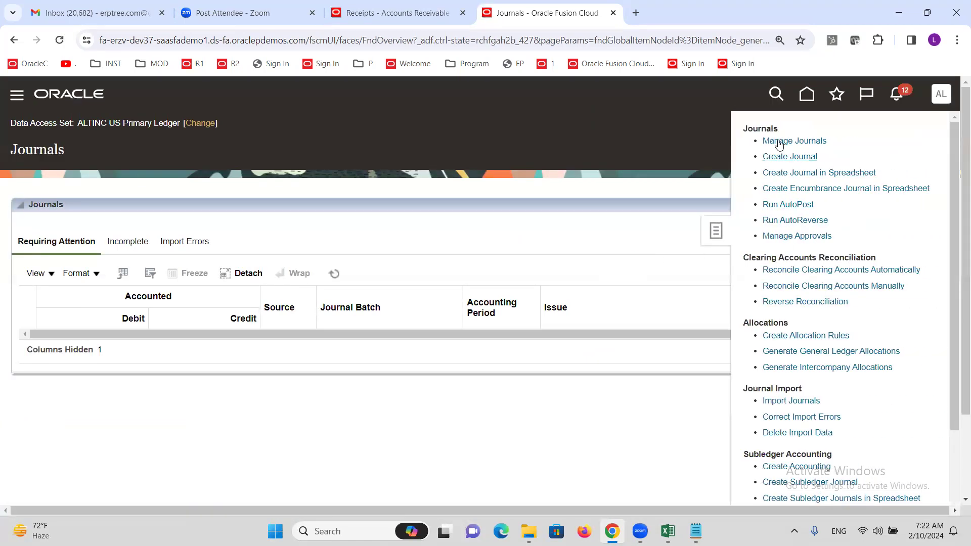
click(773, 142)
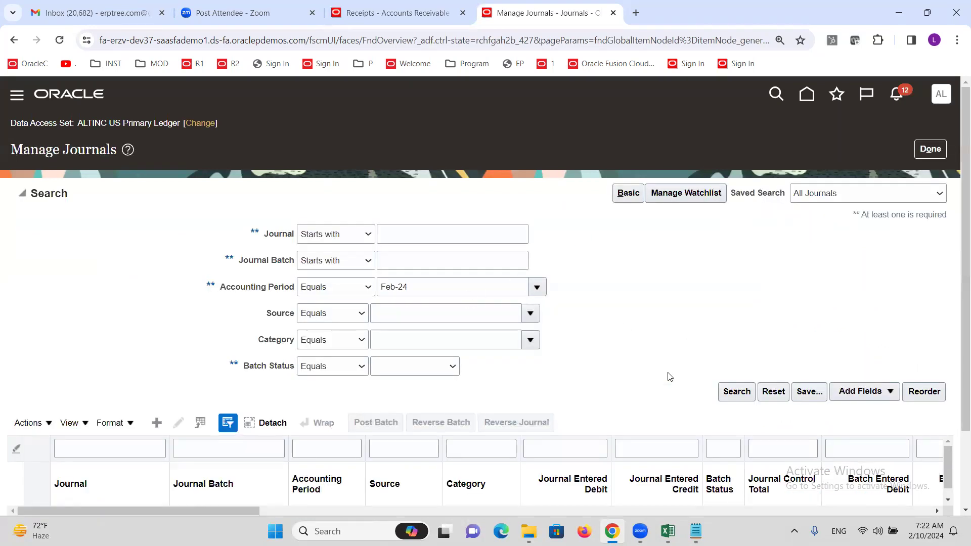
Try to search the Feb-24 journals using the partial source name recei
click(465, 313)
text(recei)
key(Tab)
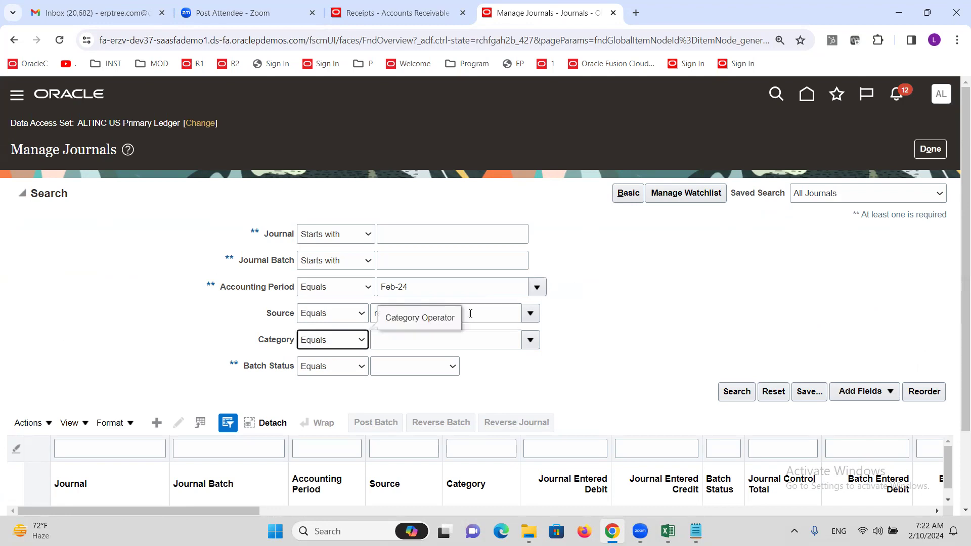
click(643, 337)
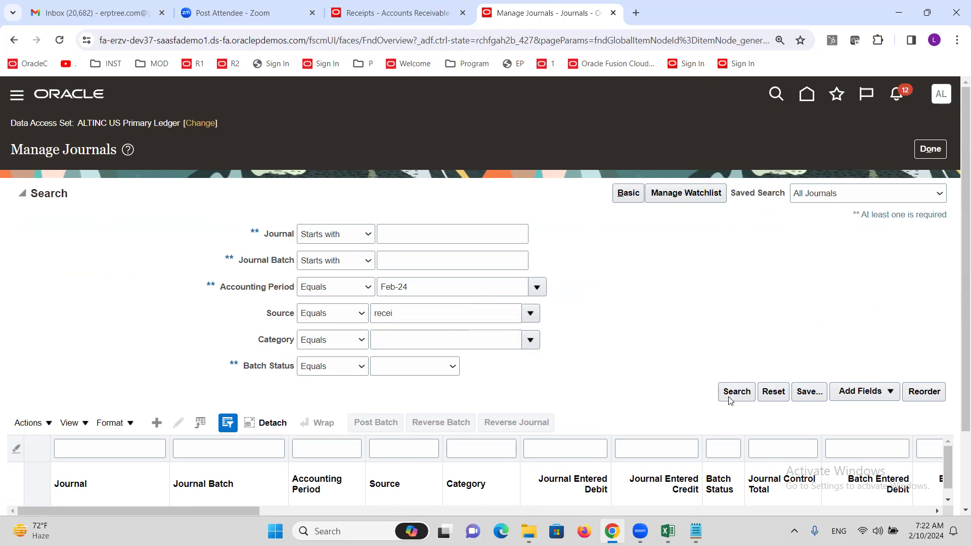
click(530, 316)
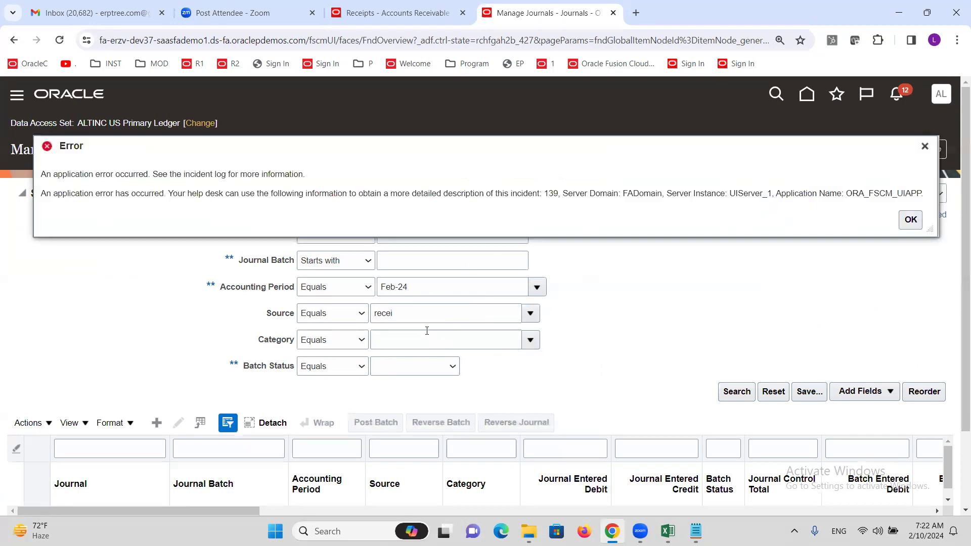
click(926, 146)
Set the journal source to Receivables and search the Feb-24 journals
double_click(422, 316)
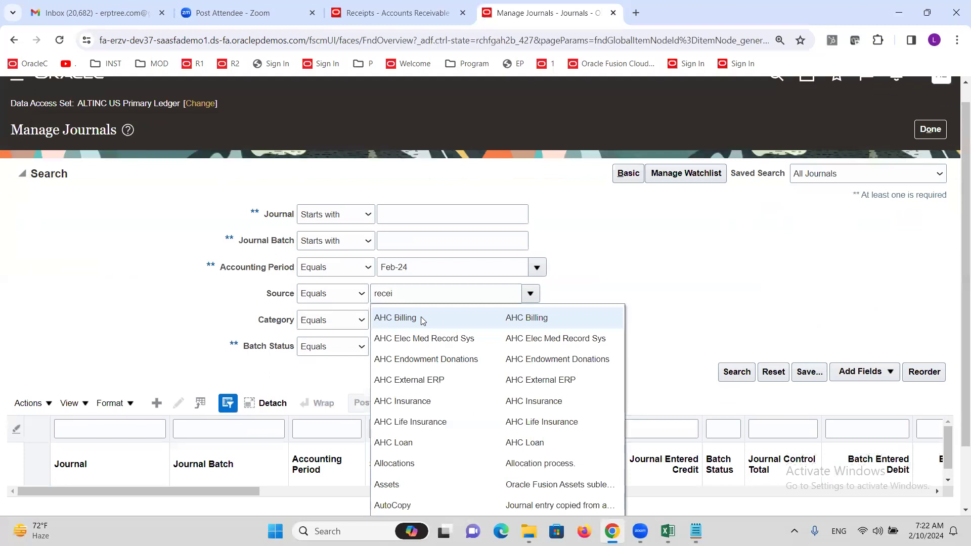
click(414, 291)
click(415, 291)
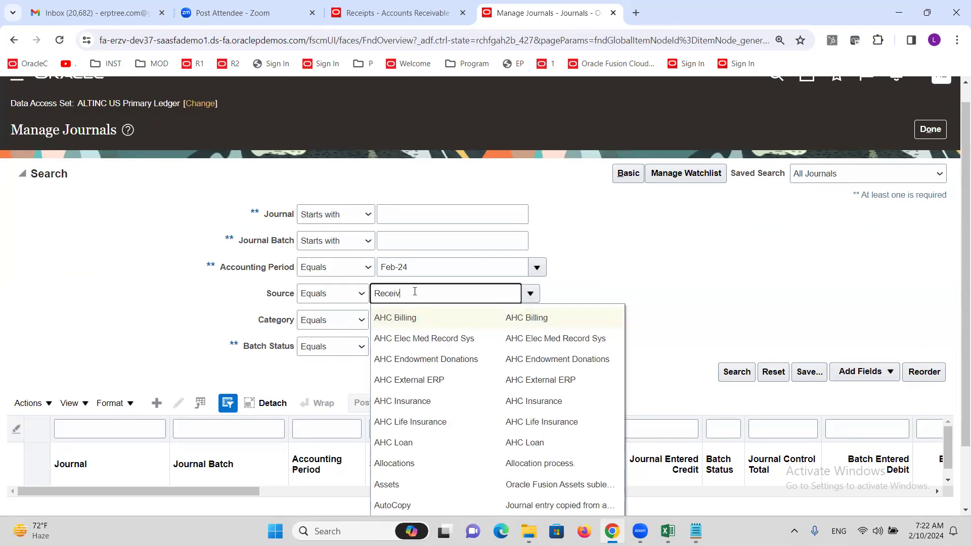
text(v)
key(Tab)
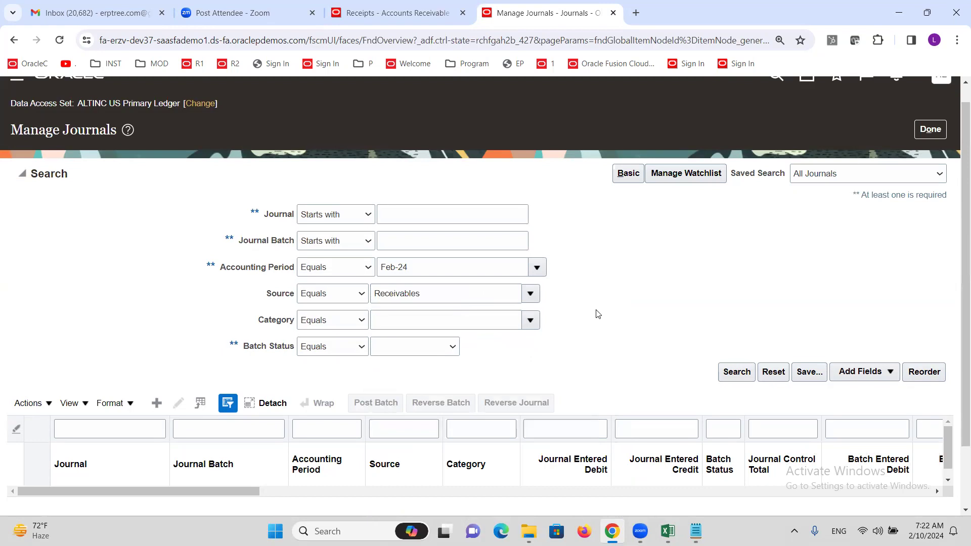
click(734, 374)
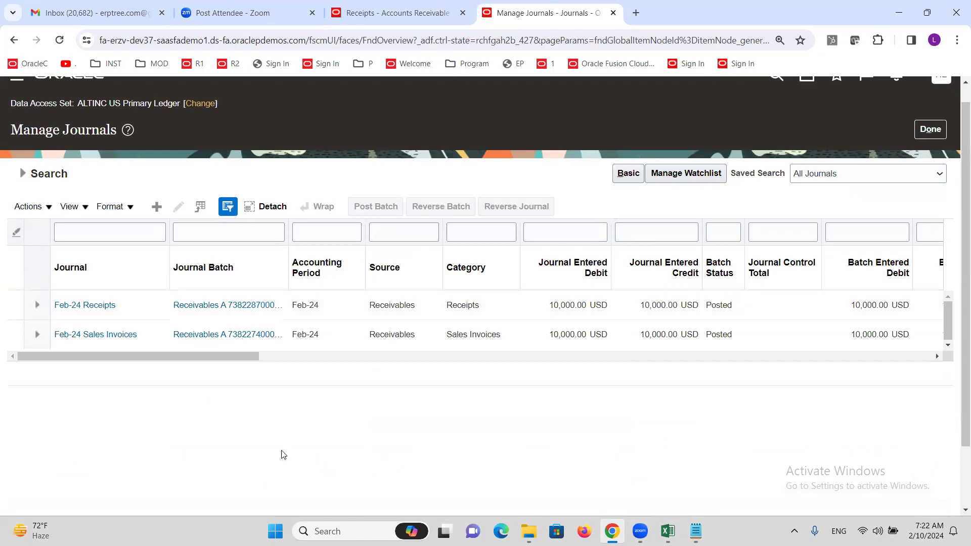
Open the Feb-24 Sales Invoices journal and drill down from line 1's debit amount to its subledger journal lines
click(91, 340)
click(91, 337)
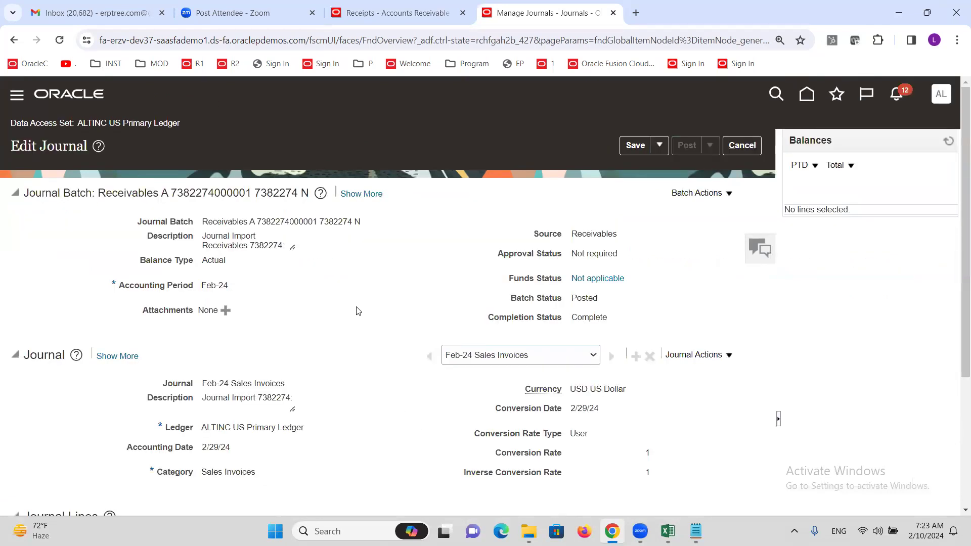
scroll(356, 311, down, 4)
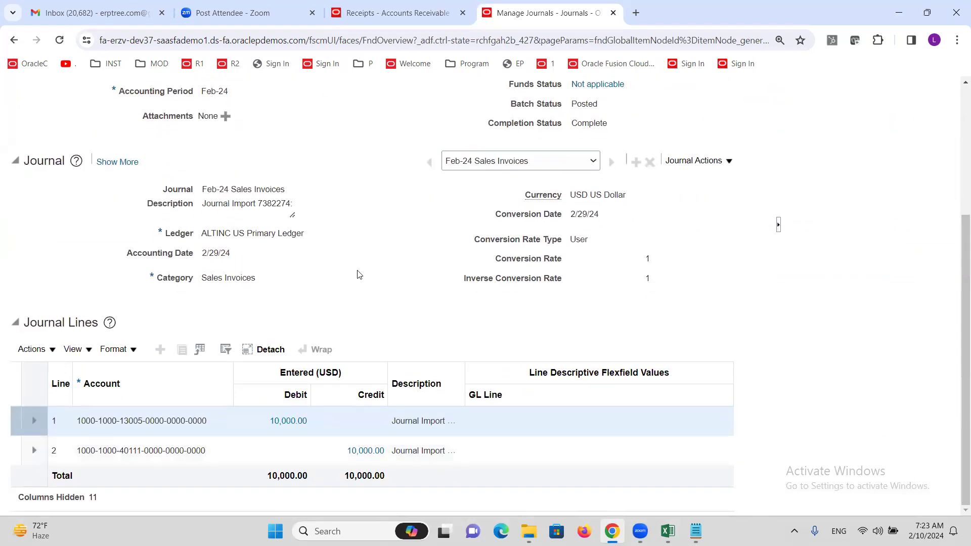
click(283, 424)
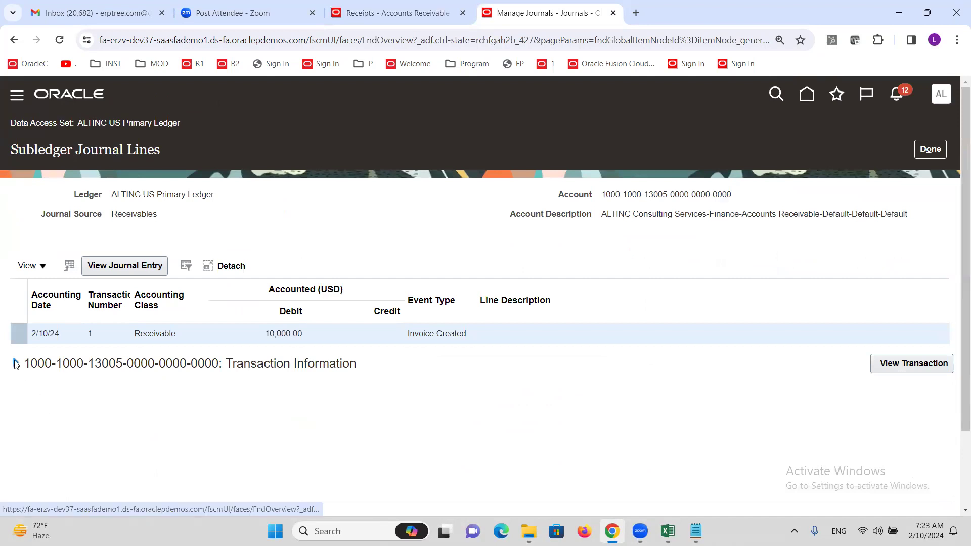
Expand the receivable line's transaction information and review the underlying invoice transaction's general and customer details
click(15, 364)
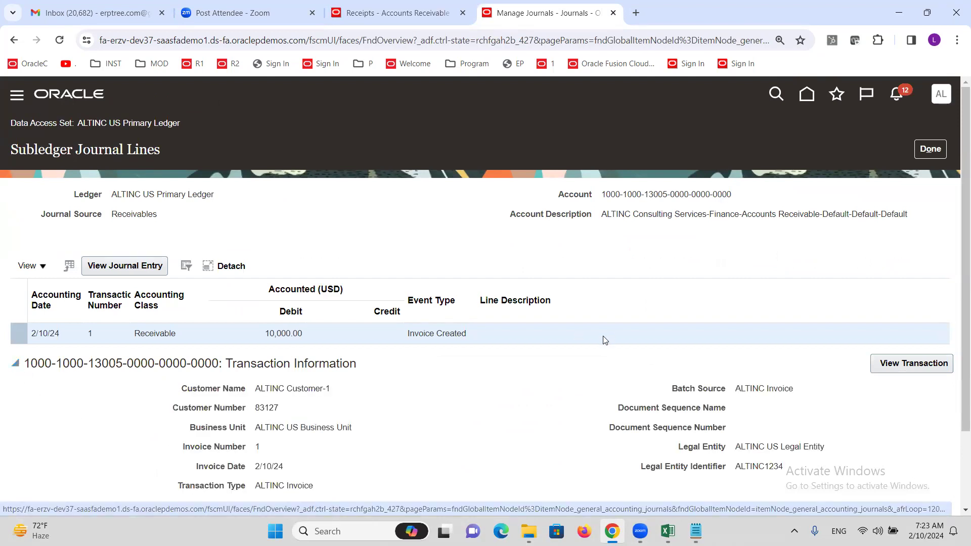
scroll(360, 413, down, 2)
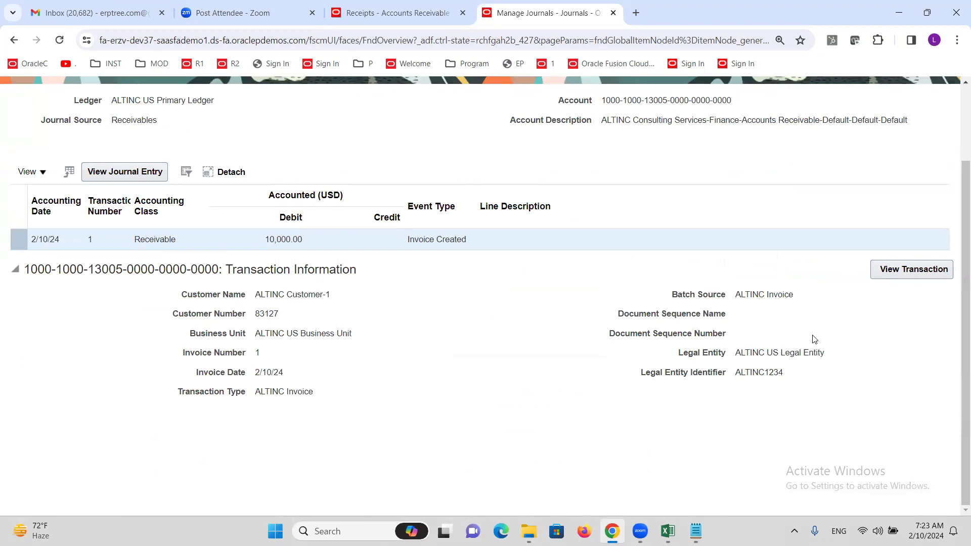
click(905, 269)
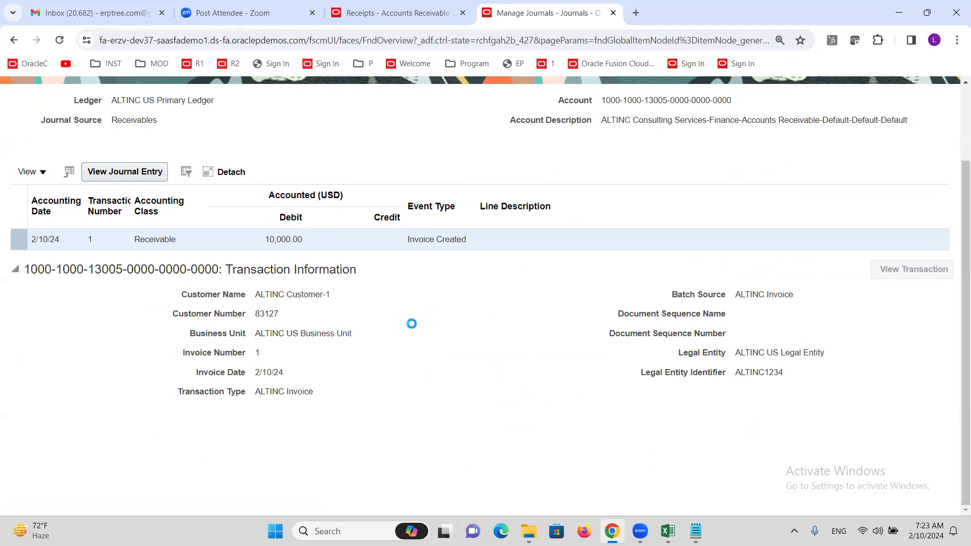
scroll(408, 326, down, 5)
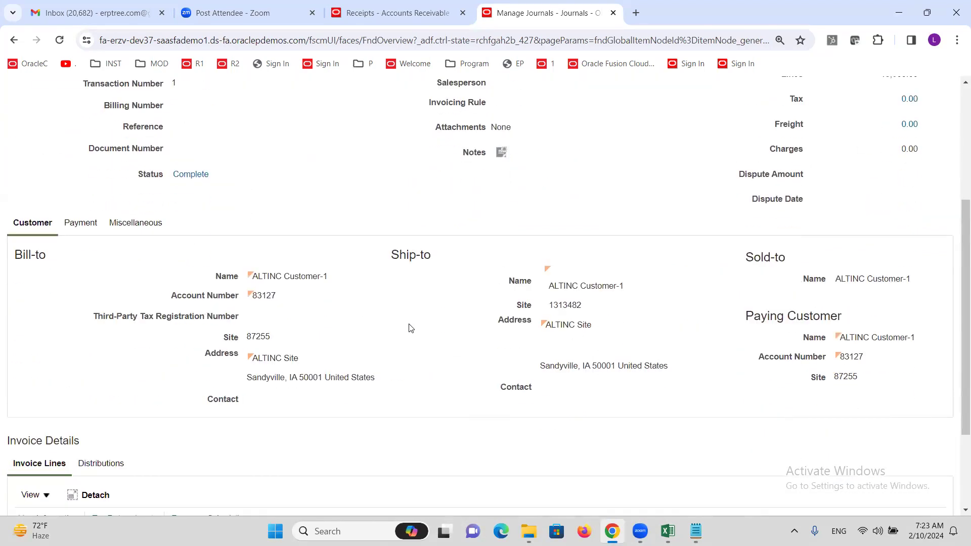
scroll(409, 325, up, 5)
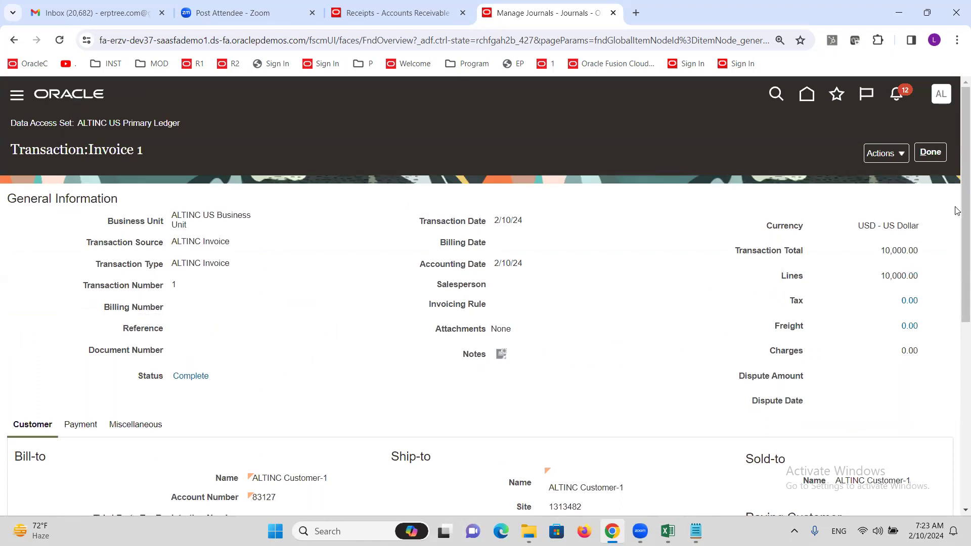
Close the invoice transaction and the Feb-24 Sales Invoices journal, and return to the Journals work area
click(931, 152)
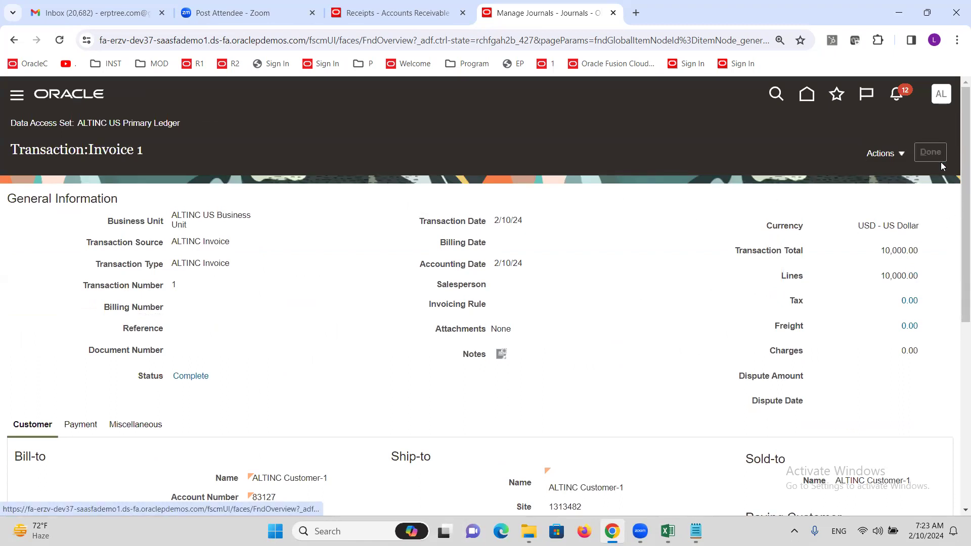
click(930, 152)
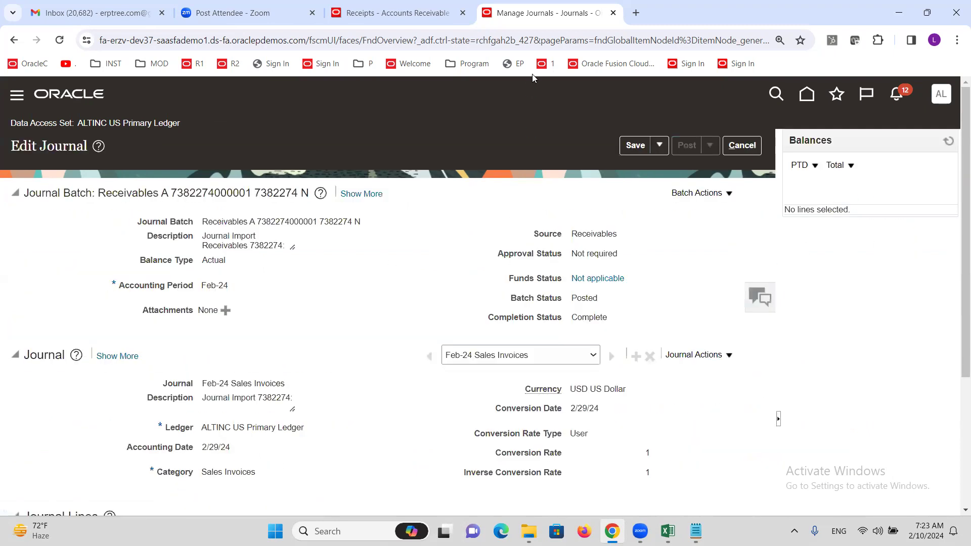
click(737, 148)
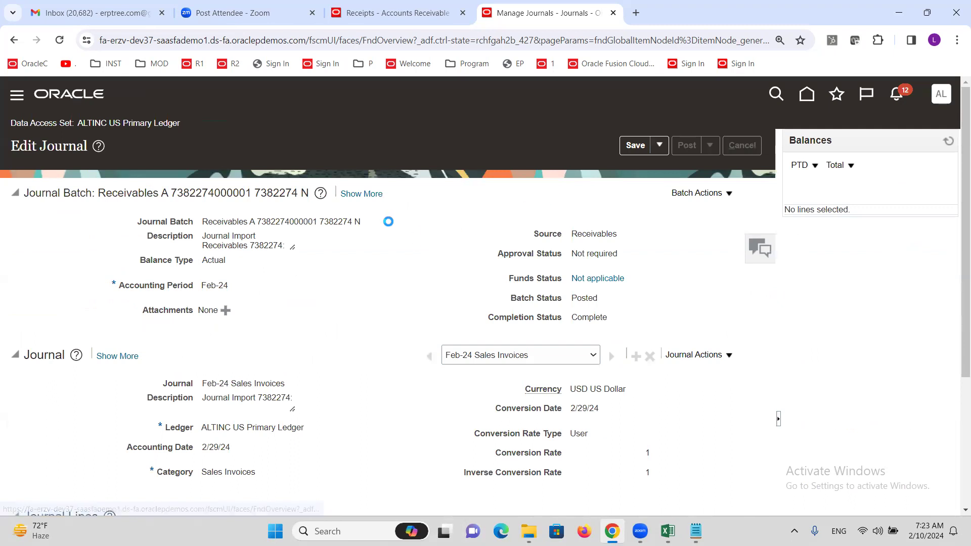
click(930, 149)
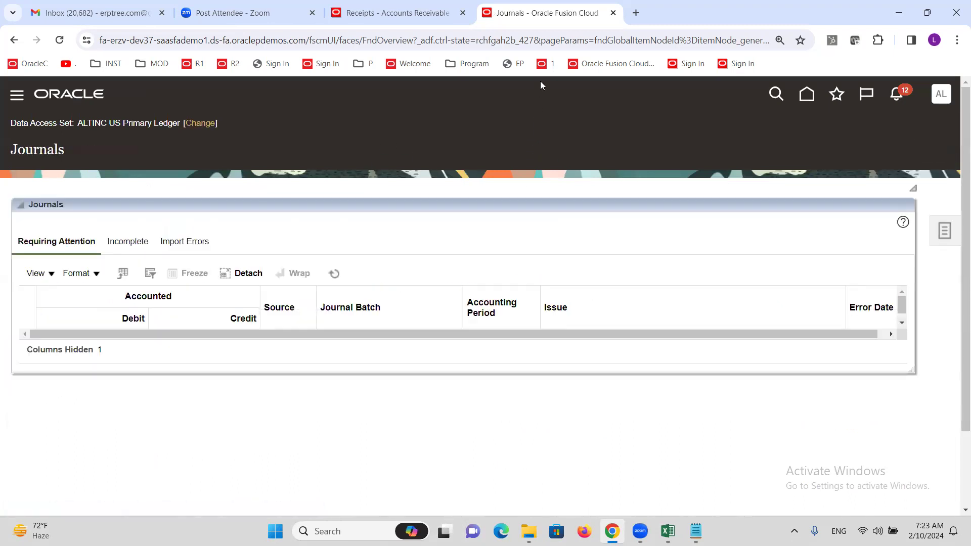